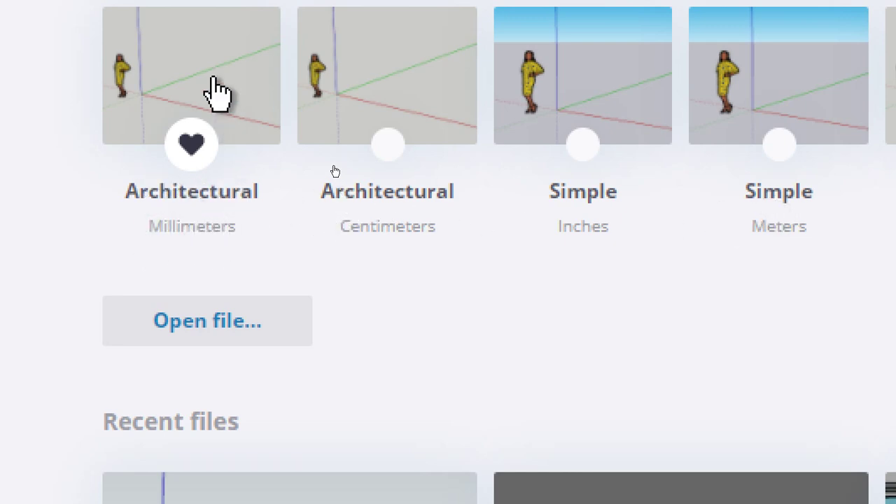
scroll(208, 89, up, 1)
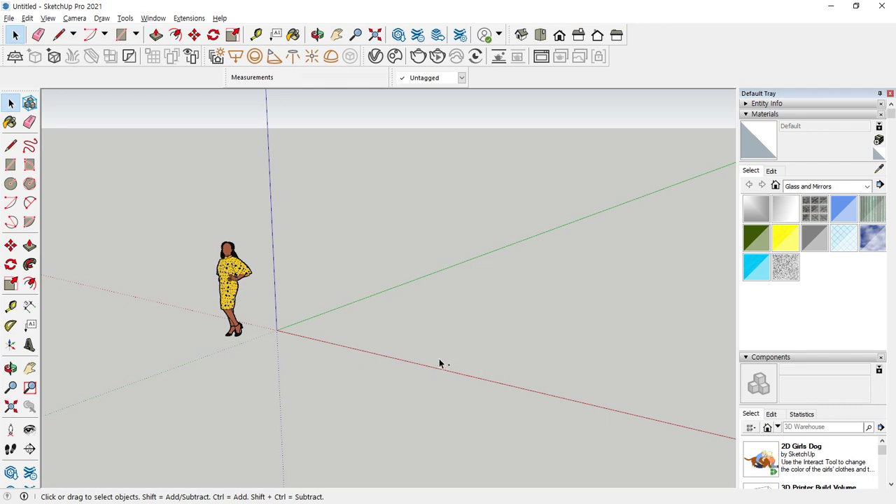
- Circle the scale figure with a red on-screen pen annotation, and clear the annotation
key(ctrl+alt+d)
mouse_move(200, 340)
mouse_down()
mouse_move(224, 234)
mouse_move(278, 303)
mouse_move(235, 350)
mouse_move(214, 349)
mouse_up()
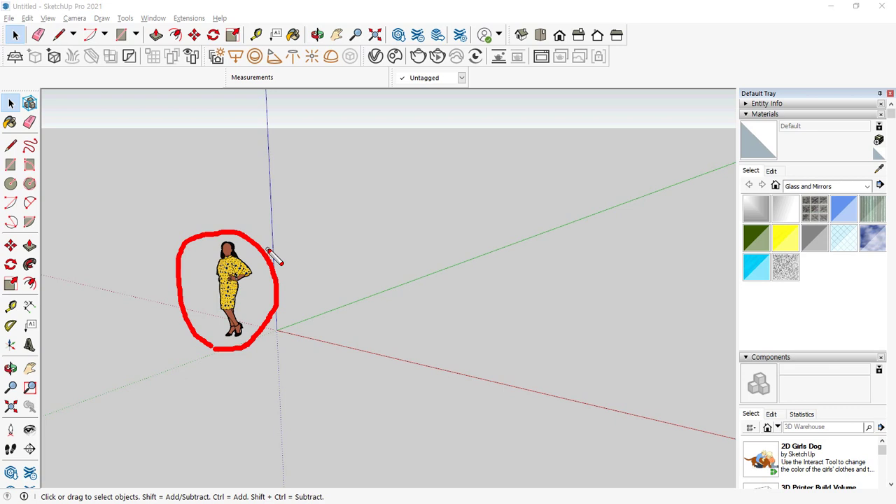
key(Escape)
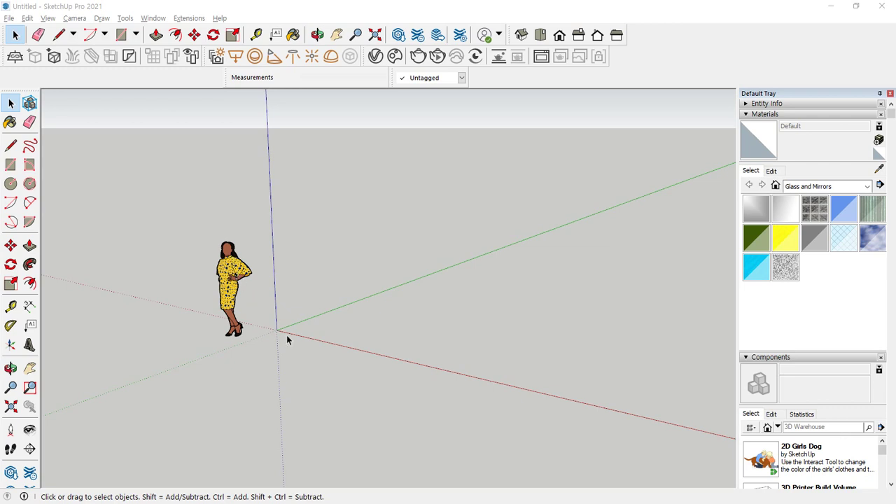
- Circle the red, green and blue axes with the on-screen pen, and erase the circles
key(ctrl+alt+d)
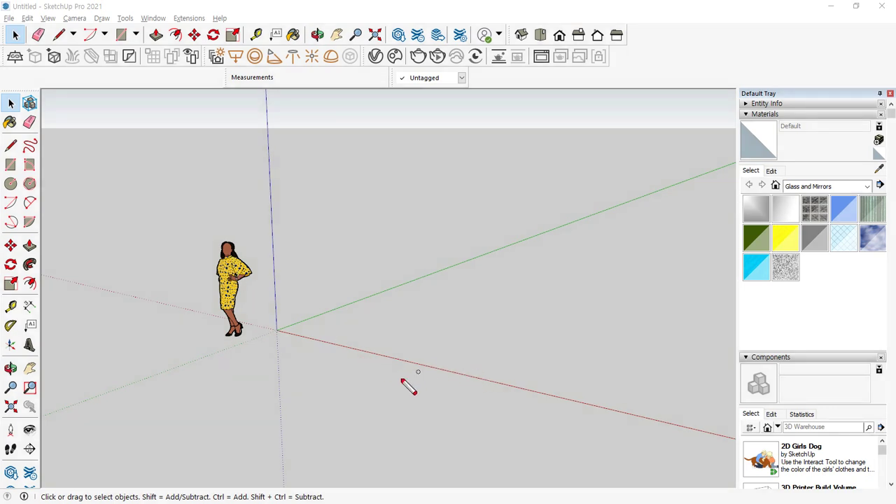
mouse_move(444, 383)
mouse_down()
mouse_move(430, 363)
mouse_move(462, 374)
mouse_move(441, 385)
mouse_up()
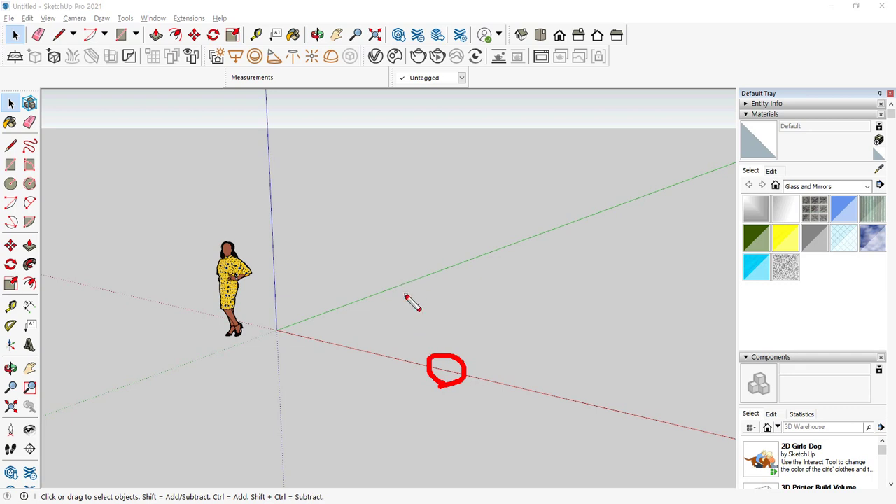
mouse_move(402, 300)
mouse_down()
mouse_move(400, 286)
mouse_move(404, 306)
mouse_up()
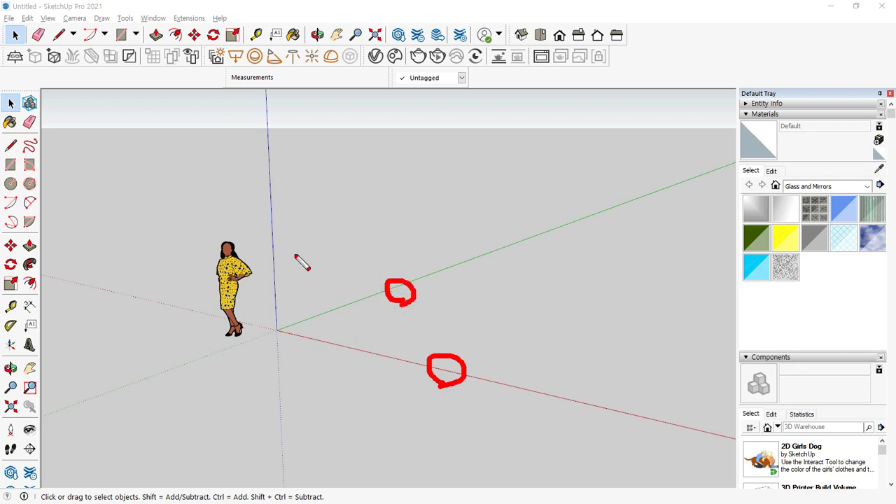
mouse_move(280, 214)
mouse_down()
mouse_move(262, 221)
mouse_move(283, 219)
mouse_up()
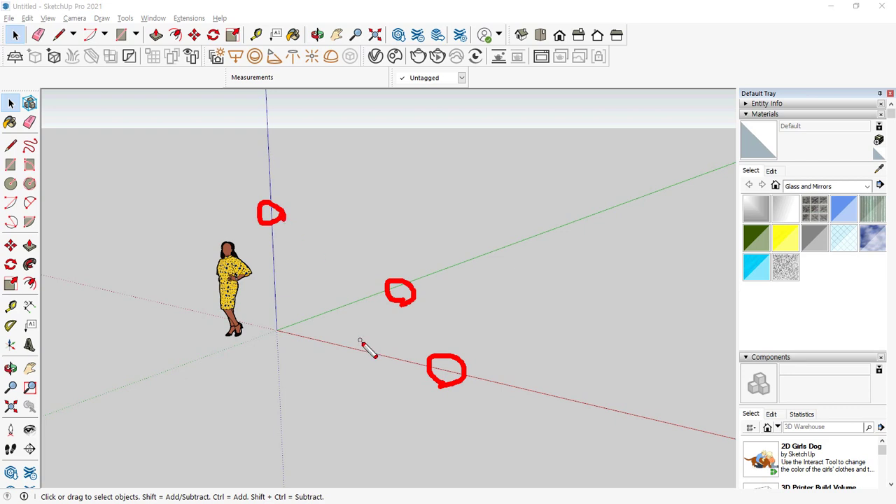
key(e)
- Mark the red, green and blue axes with arrowheads and the letters x, y and z, and clear the annotations
mouse_move(435, 352)
mouse_down()
mouse_move(433, 392)
mouse_move(495, 394)
mouse_move(486, 404)
mouse_up()
mouse_move(505, 376)
mouse_down()
mouse_move(494, 395)
mouse_move(507, 399)
mouse_up()
drag(388, 285, 406, 301)
mouse_move(442, 266)
mouse_down()
mouse_move(460, 270)
mouse_move(449, 301)
mouse_up()
mouse_move(268, 188)
mouse_down()
mouse_move(273, 214)
mouse_move(286, 209)
mouse_up()
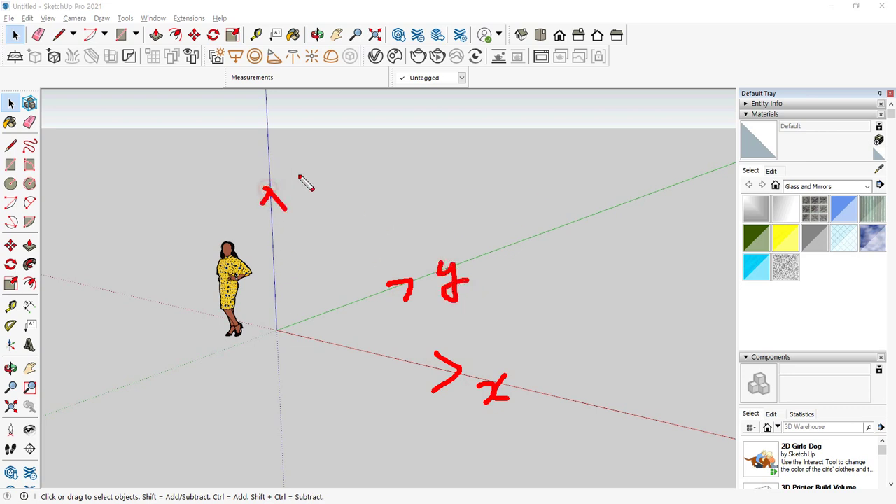
mouse_move(278, 167)
mouse_down()
mouse_move(300, 167)
mouse_move(301, 189)
mouse_move(310, 189)
mouse_up()
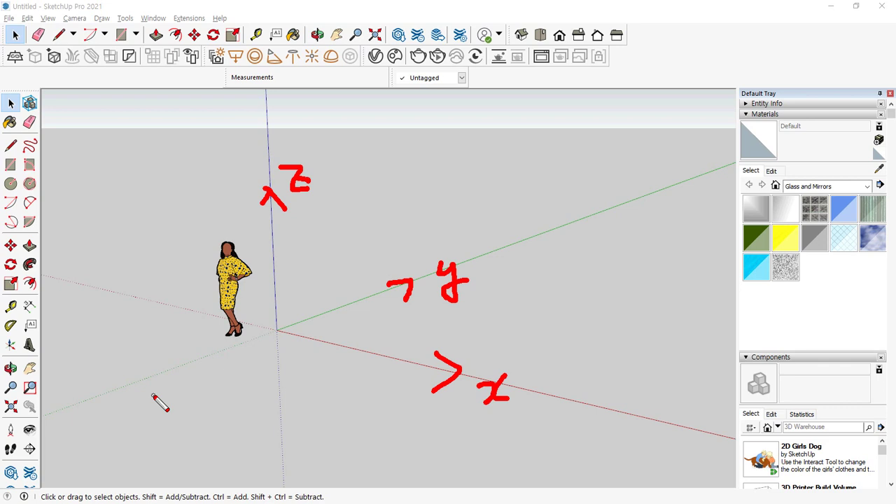
key(e)
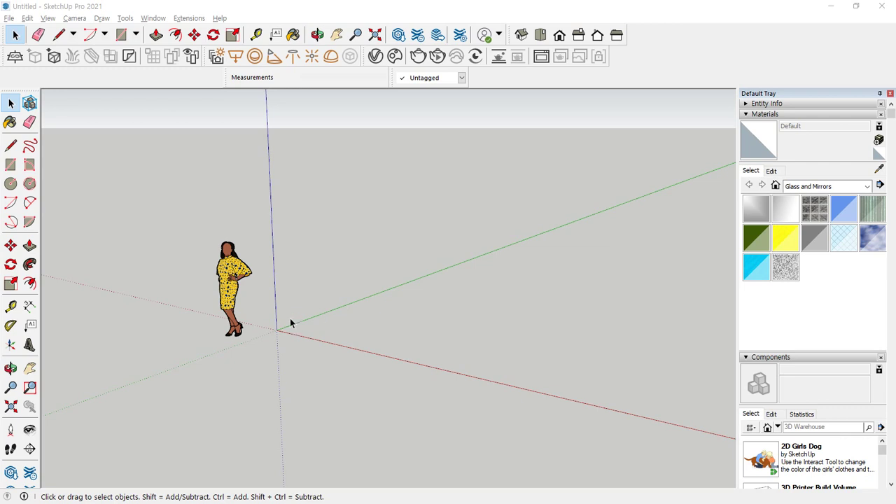
- Practise zooming in and out around the axes' origin, and orbit to a lower viewing angle
scroll(291, 332, up, 3)
scroll(290, 328, down, 2)
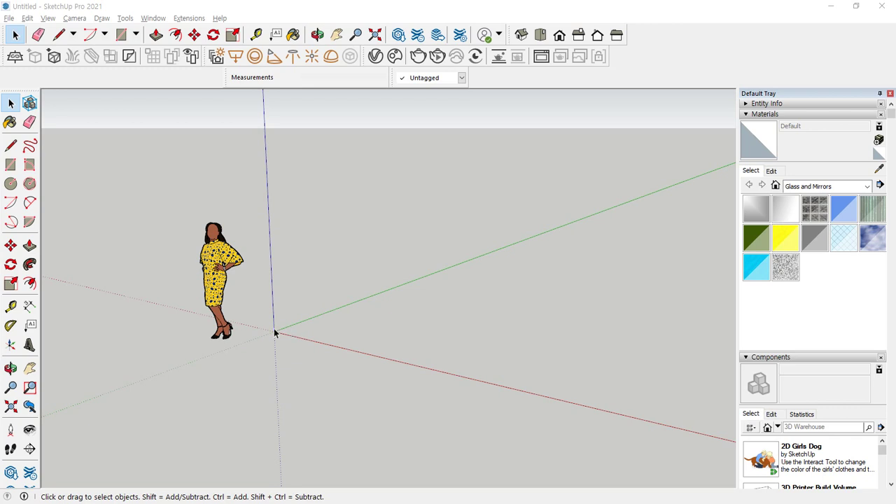
scroll(256, 332, up, 3)
scroll(256, 332, down, 2)
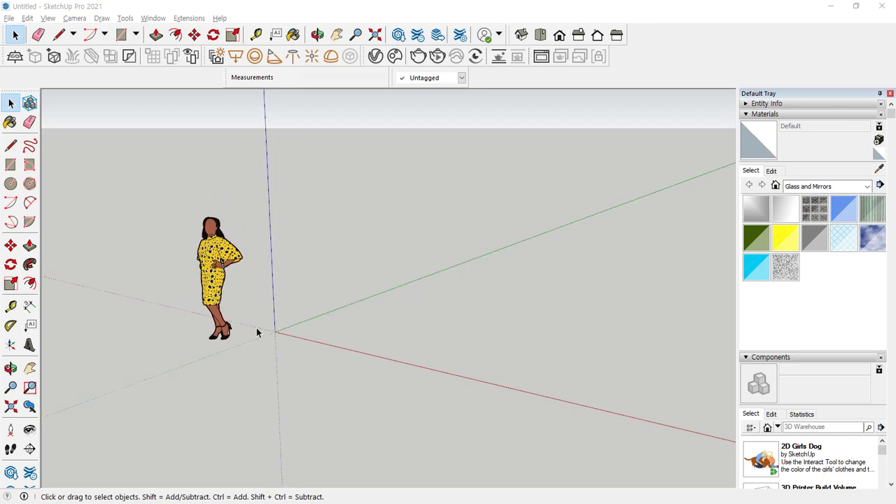
scroll(256, 332, up, 3)
scroll(256, 331, down, 2)
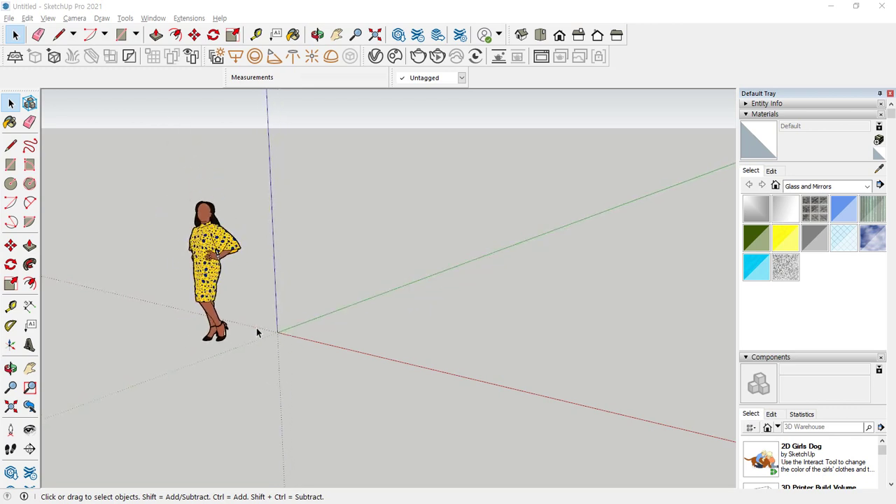
middle_drag(262, 328, 336, 300)
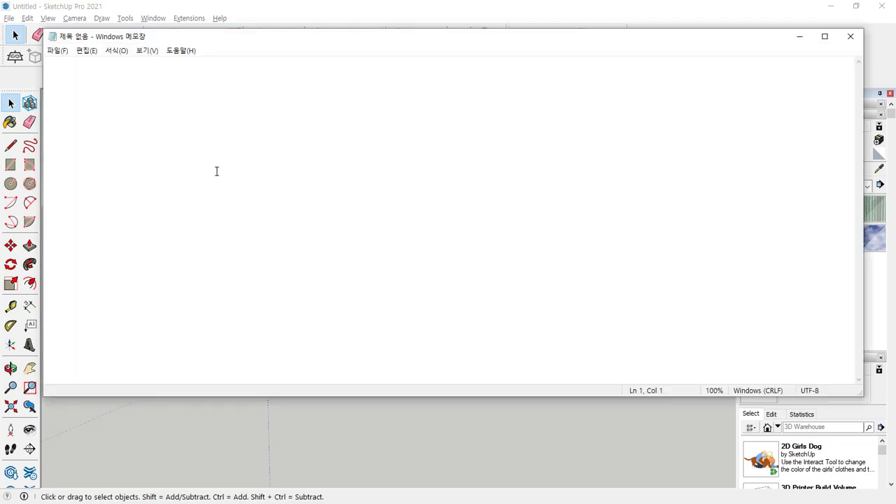
- Switch to Notepad and write "Orbit 궤도" as the first line
text(Orbit)
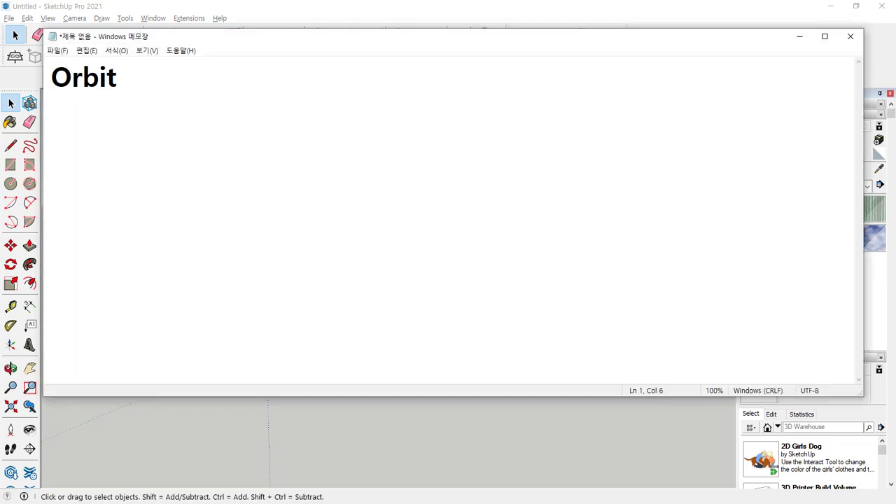
text( 고ㅔ)
key(BackSpace)
text(코ㅔ)
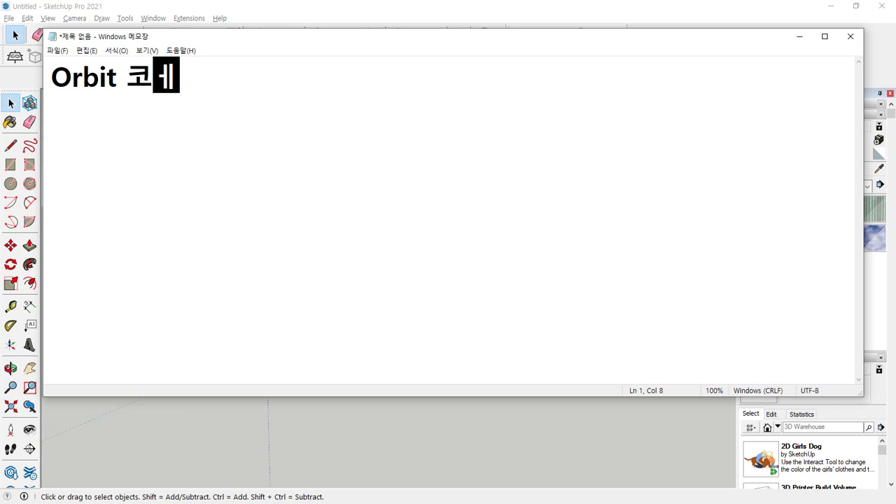
key(BackSpace)
key(BackSpace)
key(BackSpace)
text(궤도)
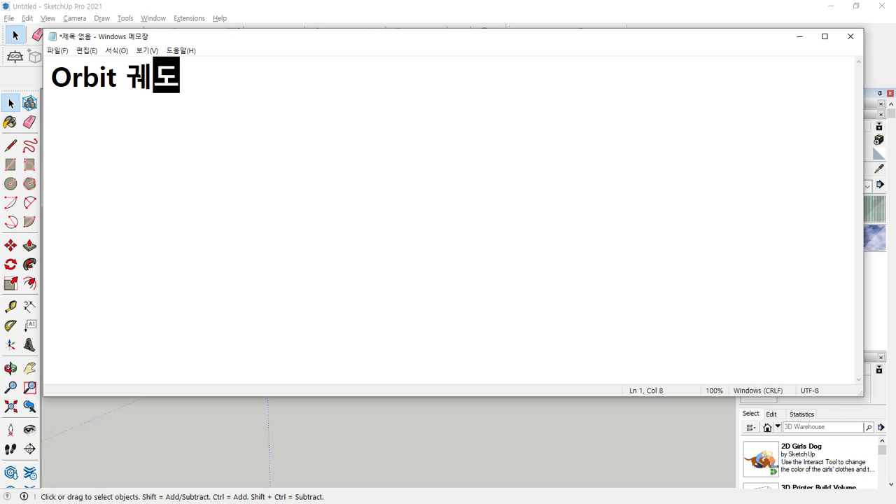
key(Return)
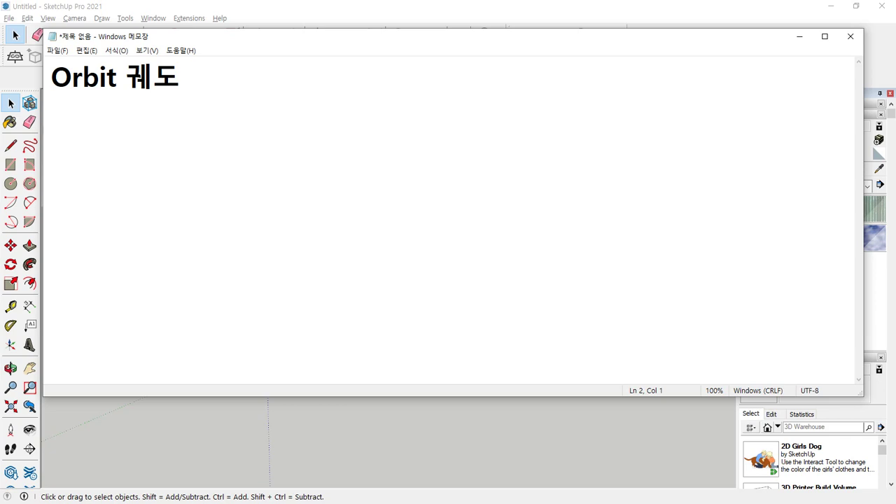
- Add the line "pan 화면이동" and append "화면회전" to the Orbit line
text(pan)
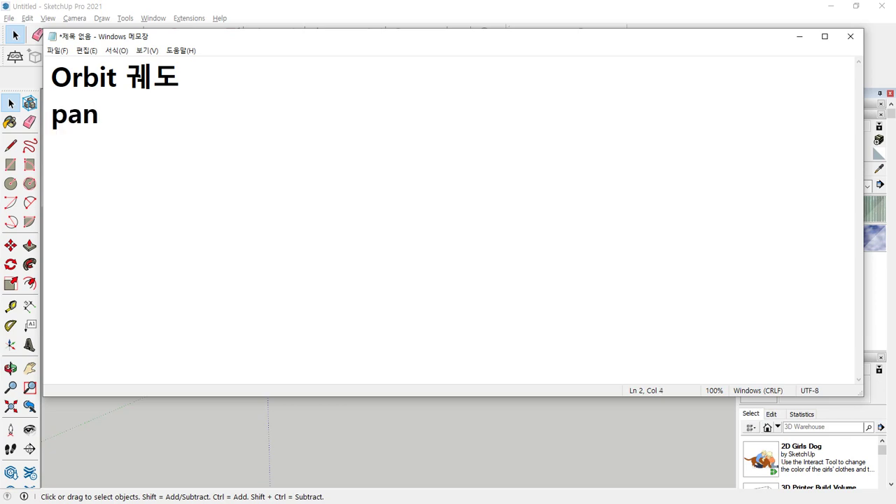
text( 호면이동)
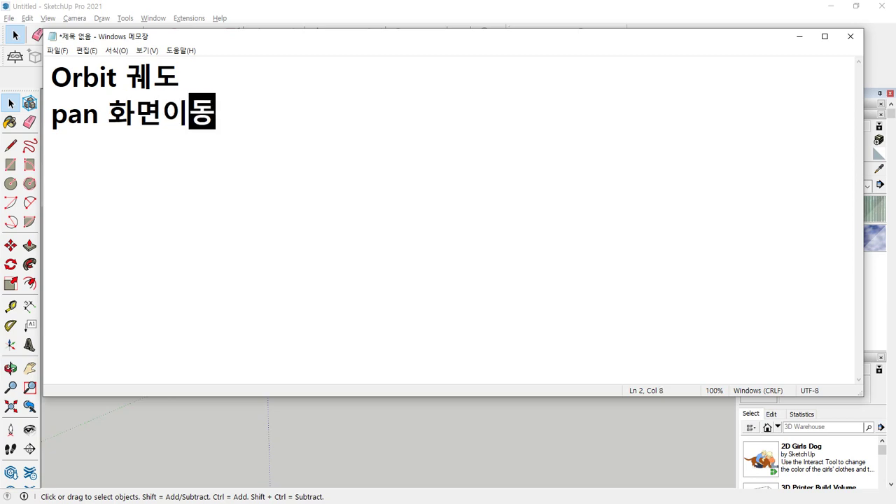
click(181, 77)
text(화며)
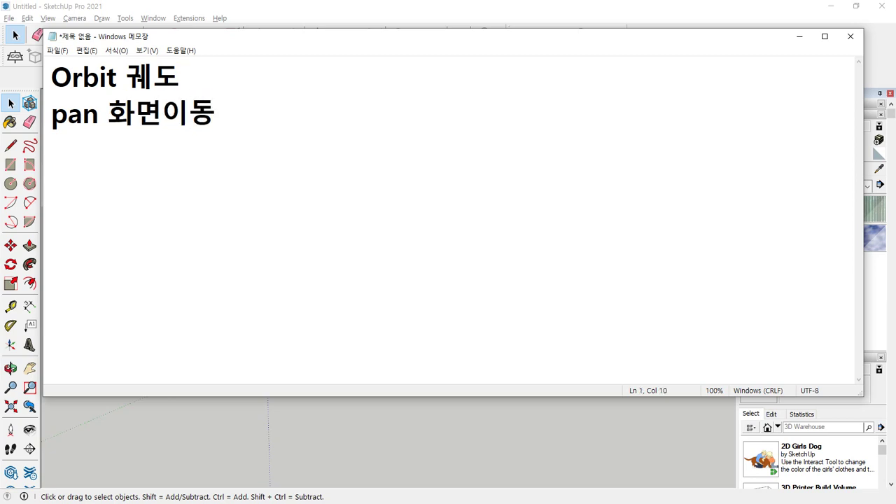
text(면회전)
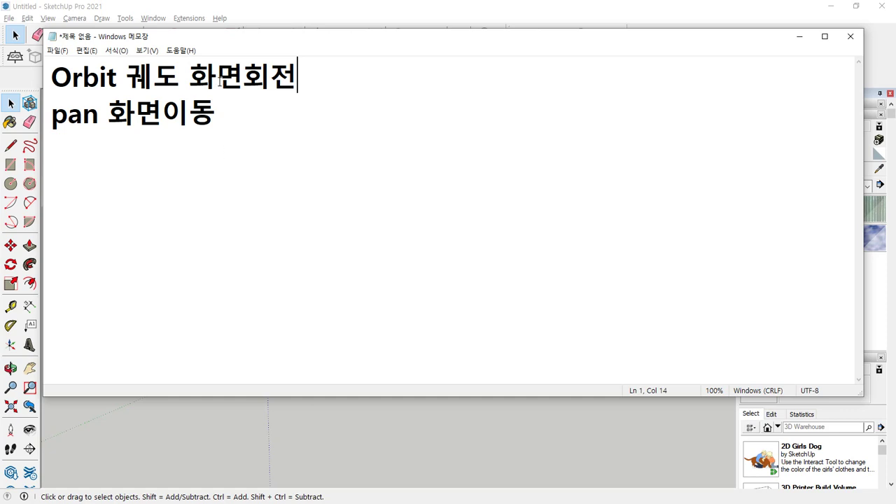
- Switch back to SketchUp, orbit around the scale figure and pan the view, finishing with the Select tool
click(276, 13)
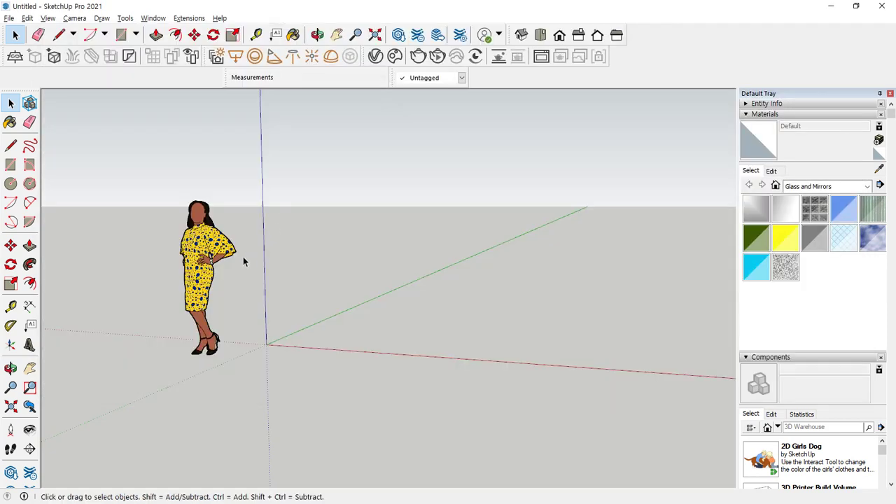
mouse_move(243, 256)
middle_down()
mouse_move(266, 296)
mouse_move(264, 329)
mouse_move(259, 192)
mouse_move(262, 256)
mouse_move(201, 295)
mouse_move(178, 261)
mouse_move(438, 230)
mouse_move(234, 259)
middle_up()
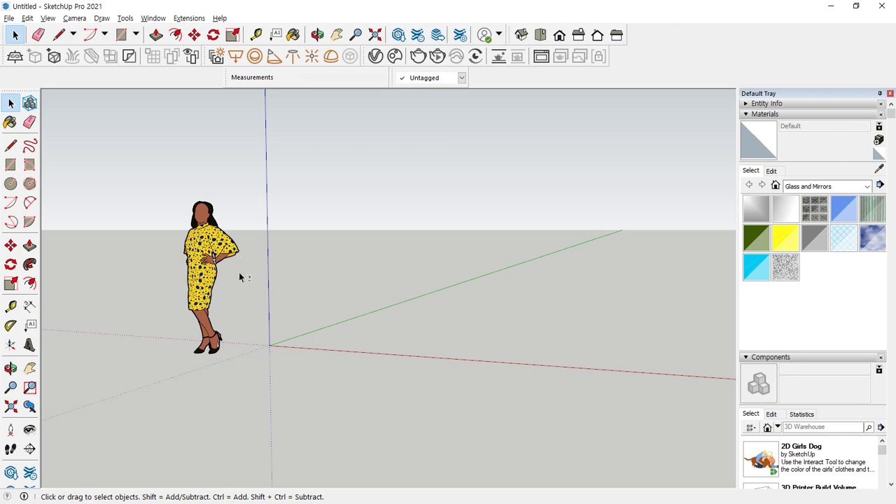
shift+middle_drag(240, 276, 313, 315)
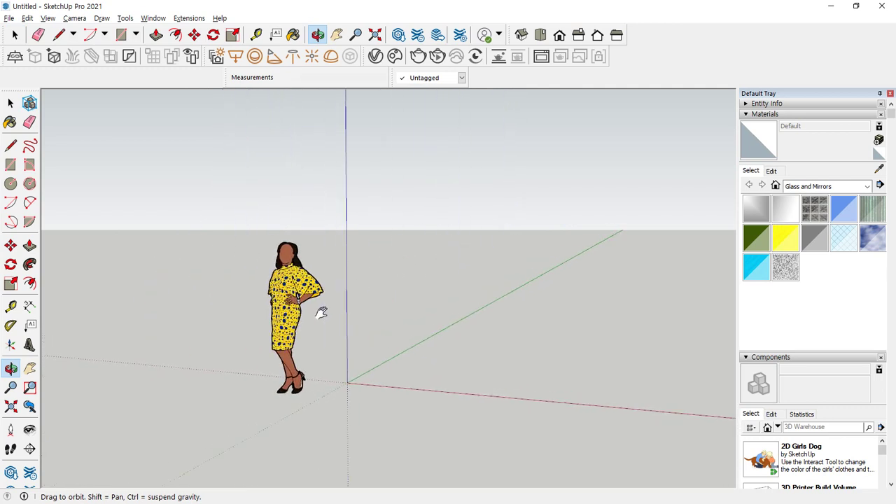
key(space)
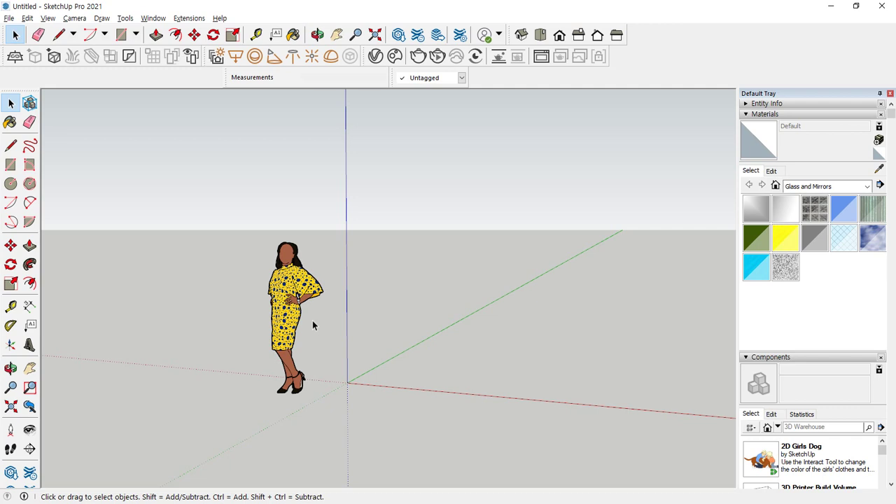
middle_drag(314, 270, 317, 247)
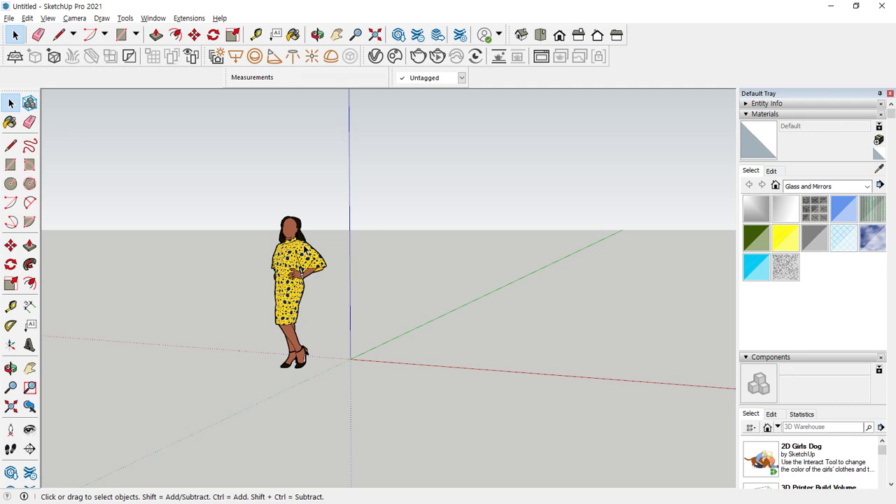
- Practise rotating the view with the Orbit tool and zooming on the scale figure, returning to the Select tool
key(o)
drag(226, 208, 234, 274)
key(space)
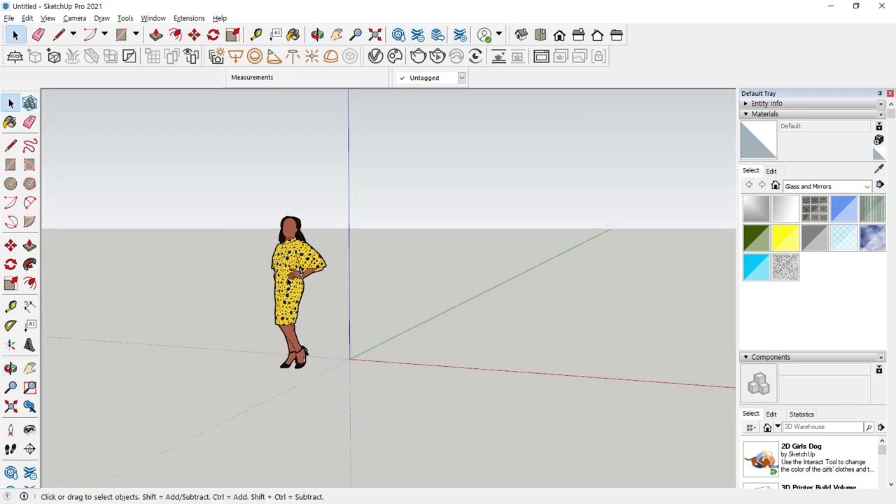
scroll(325, 281, up, 3)
scroll(325, 281, down, 2)
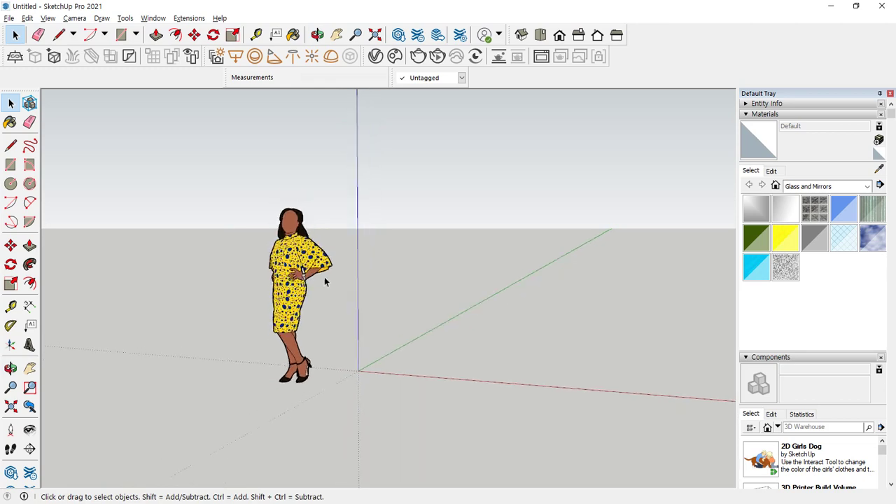
key(o)
drag(353, 280, 328, 278)
key(space)
key(o)
key(space)
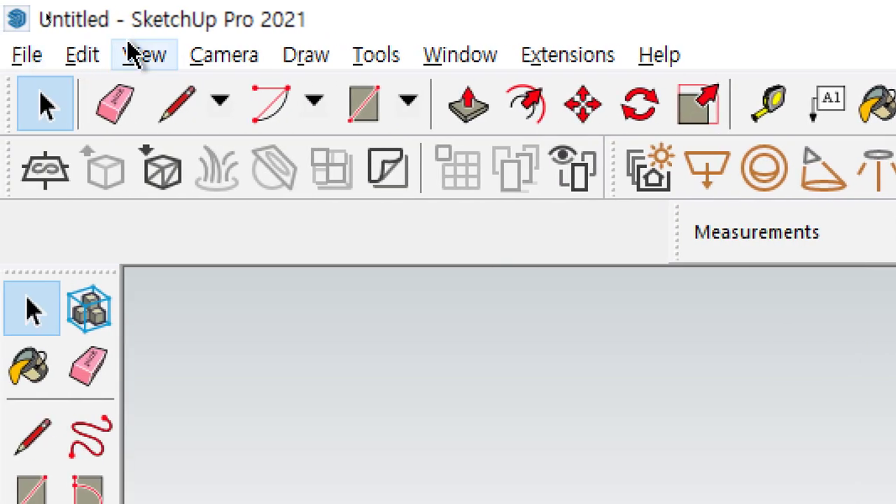
- Look up the shortcuts assigned to the Orbit, Pan and Zoom camera commands
click(144, 54)
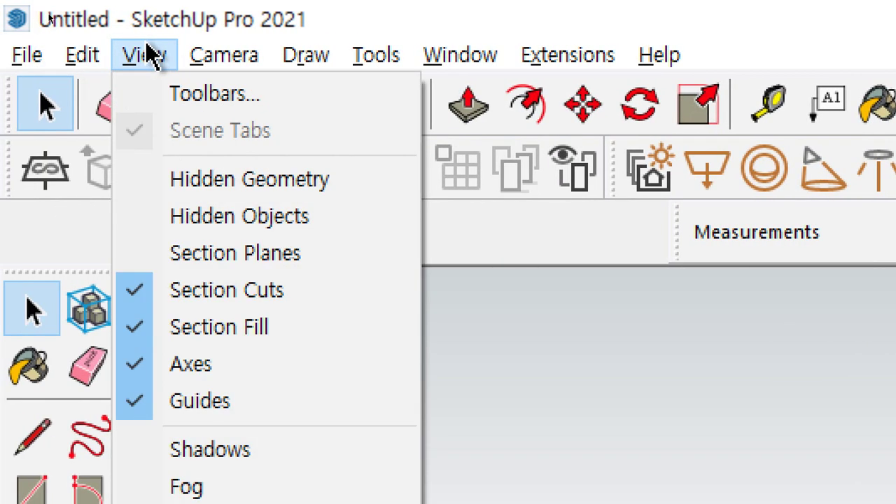
mouse_move(220, 52)
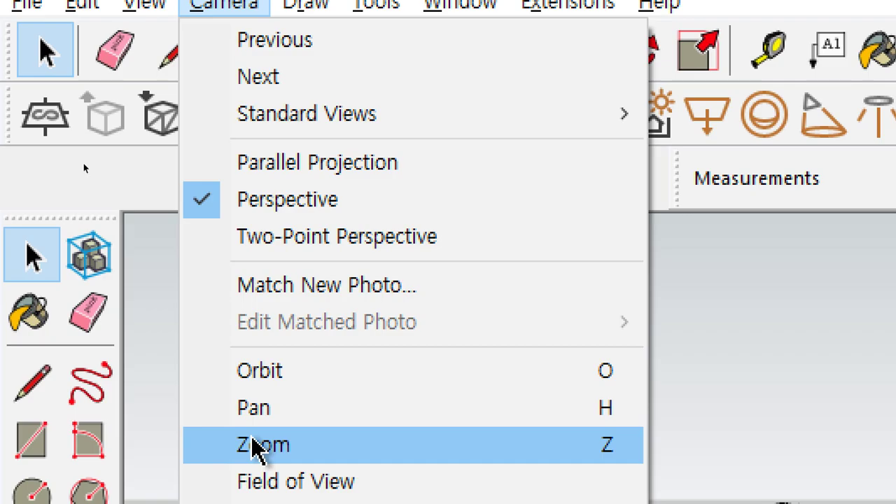
key(Escape)
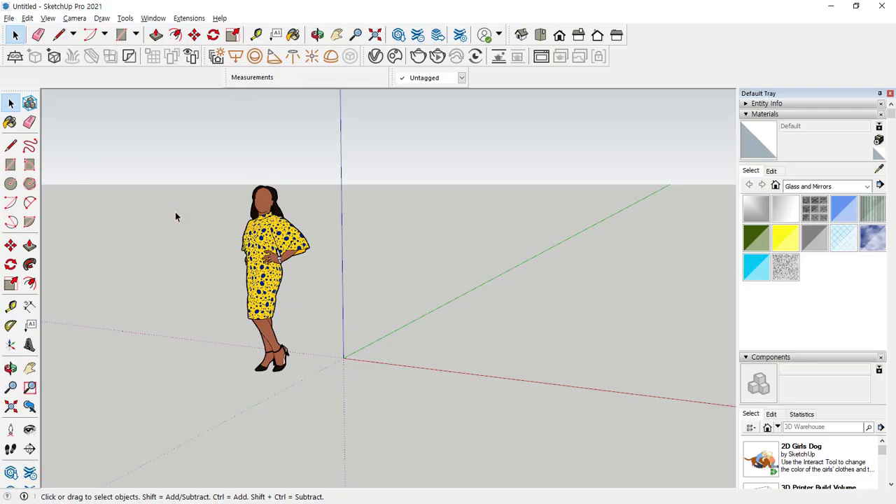
- Orbit the view with the Orbit tool, try activating the Pan and Zoom tools, and return to Select
key(o)
drag(217, 266, 332, 301)
key(h)
key(z)
key(space)
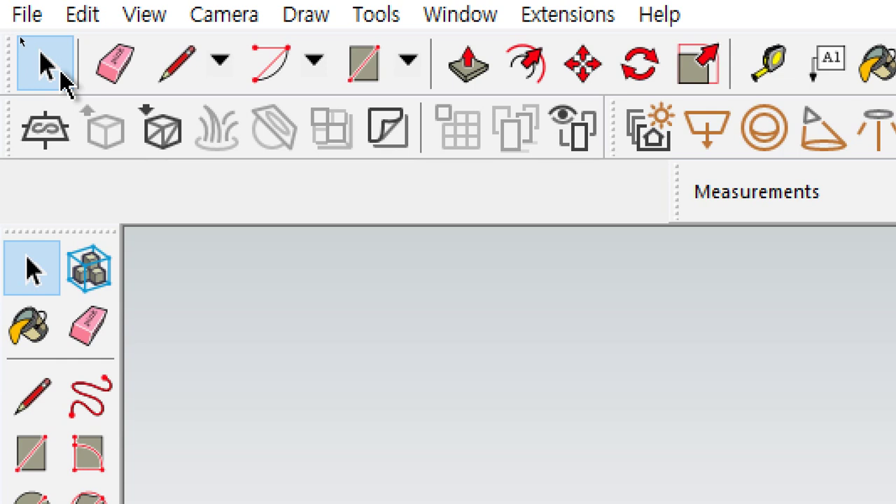
- Activate the Line tool and the Rectangle tool in turn, returning to Select after each
click(162, 80)
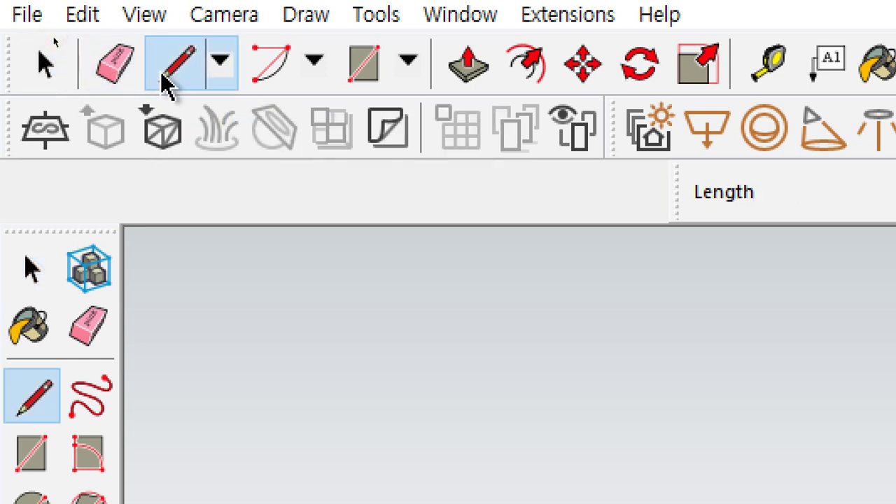
key(space)
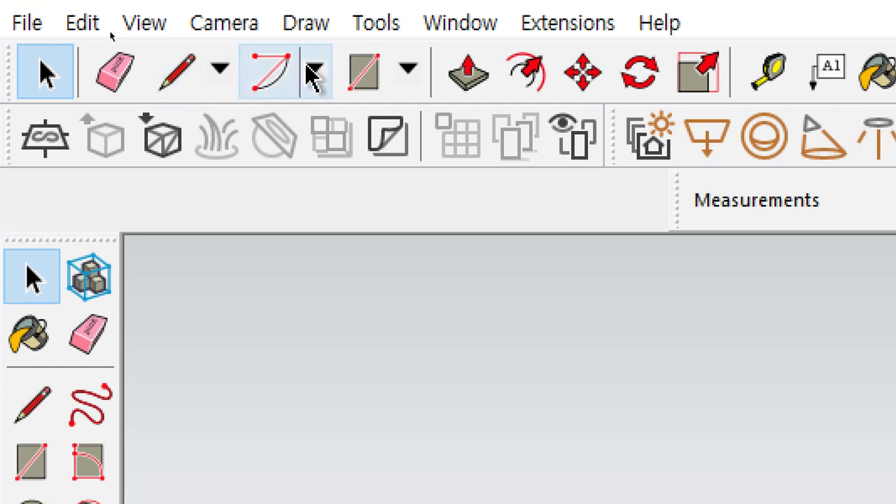
click(362, 72)
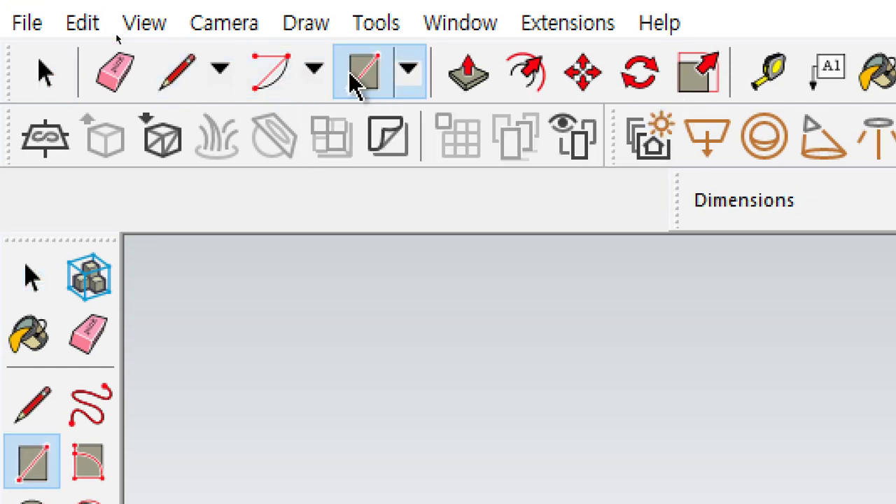
key(space)
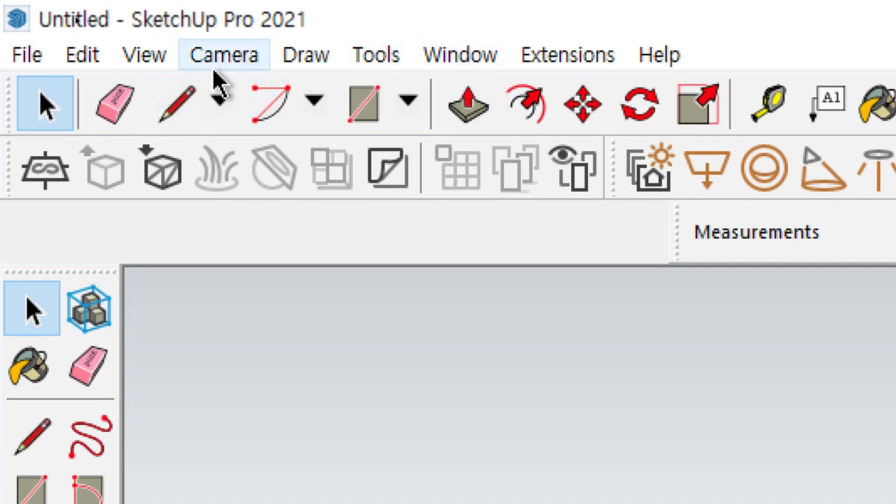
- Look through the line and shape drawing commands, the editing tools with their shortcuts, and the installed extensions
click(235, 53)
mouse_move(308, 62)
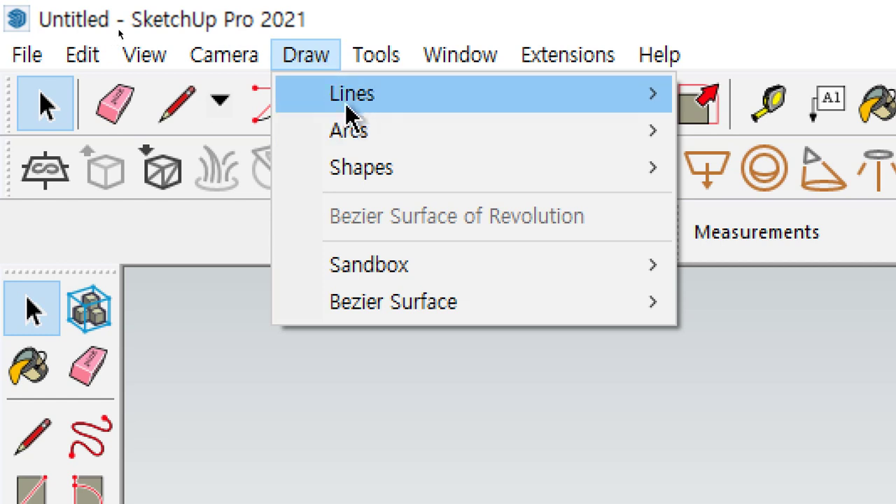
mouse_move(361, 98)
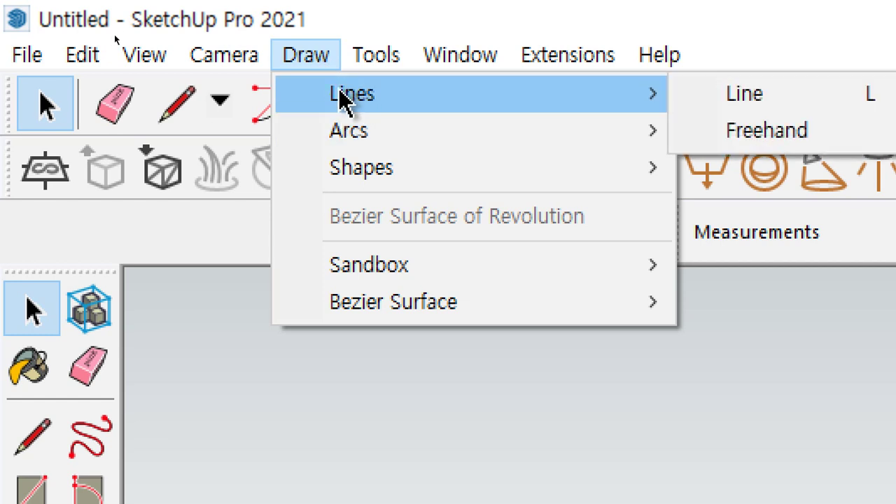
mouse_move(379, 186)
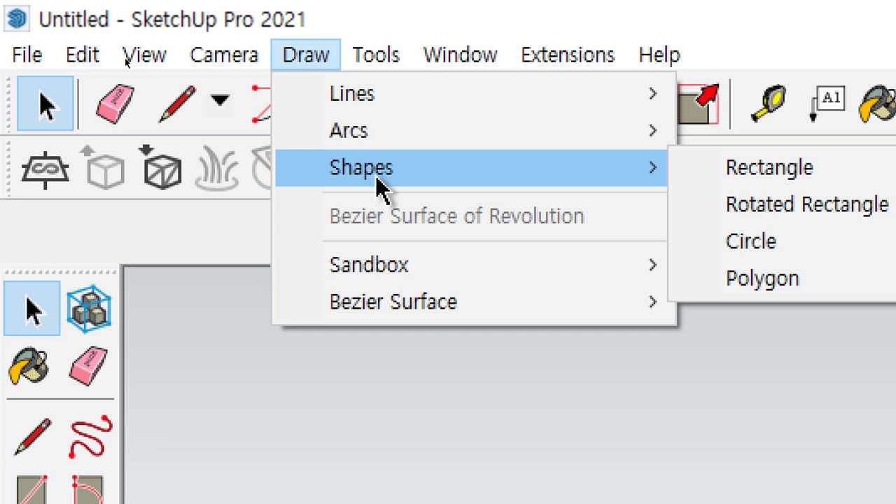
mouse_move(383, 62)
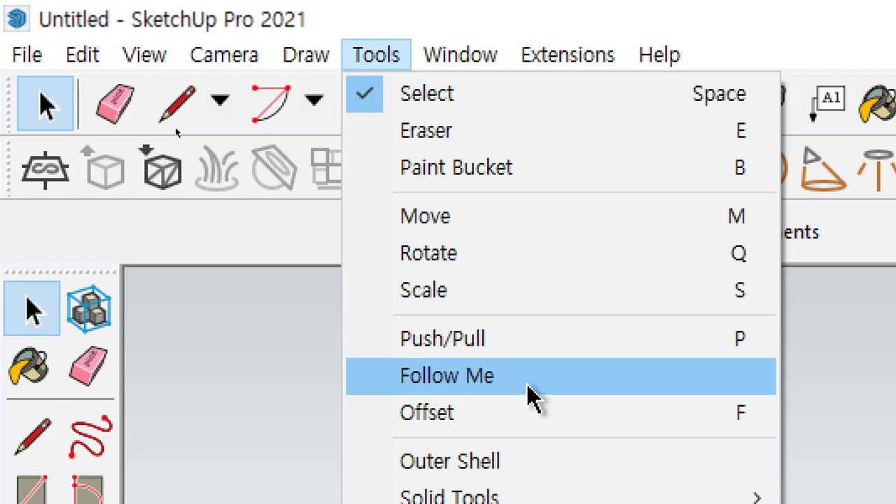
mouse_move(467, 57)
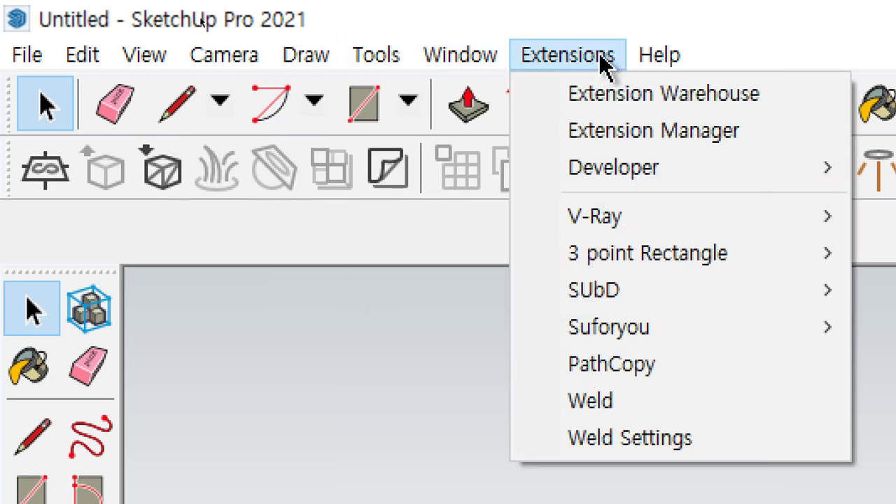
click(396, 63)
click(306, 54)
mouse_move(144, 56)
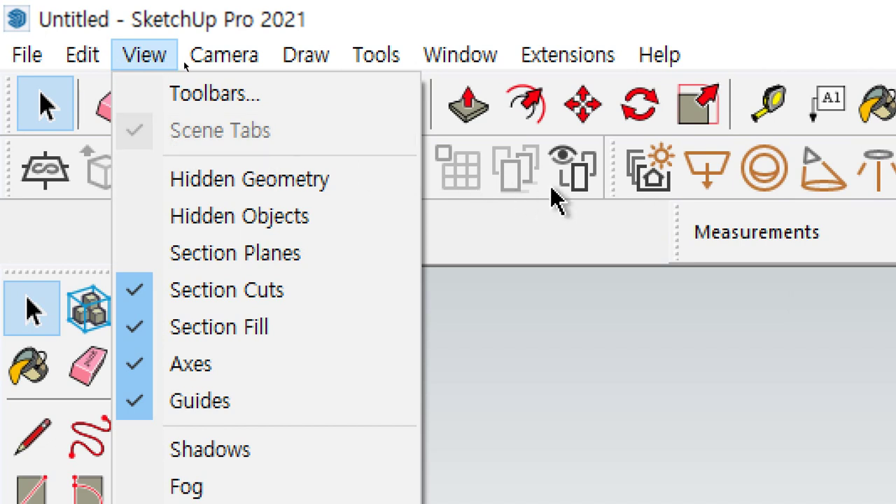
click(519, 244)
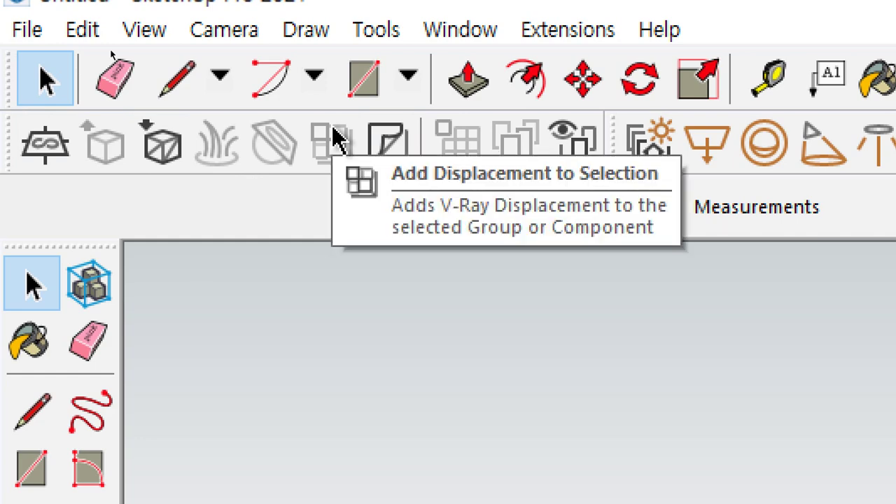
right_click(335, 138)
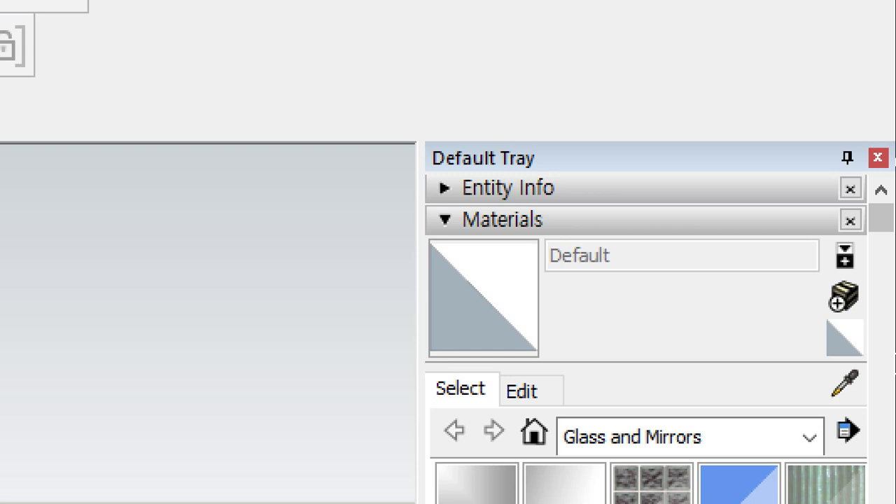
- Collapse the Materials section of the Default Tray and browse the Components Sampler and the Tags section
click(445, 220)
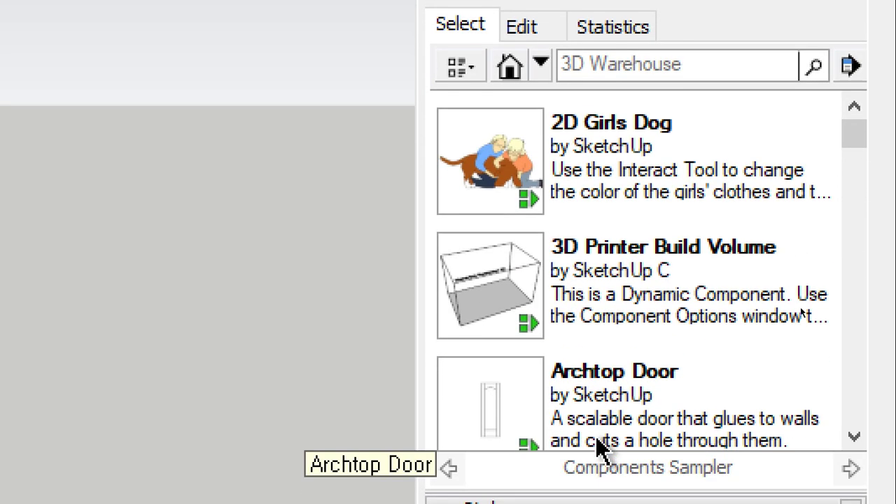
scroll(626, 324, down, 2)
scroll(626, 325, down, 5)
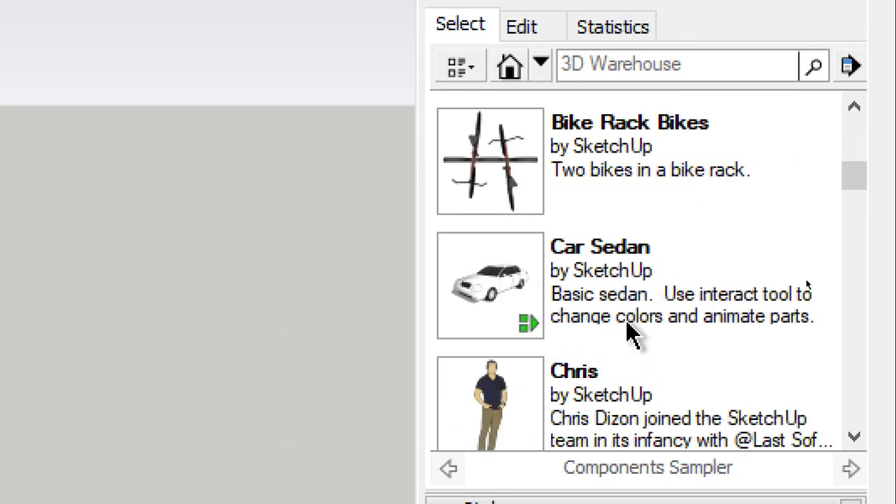
scroll(636, 284, down, 2)
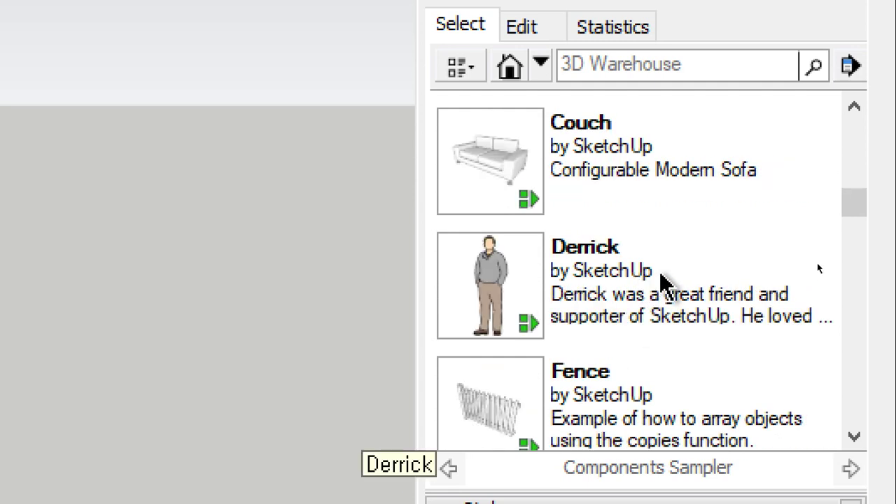
scroll(660, 274, down, 3)
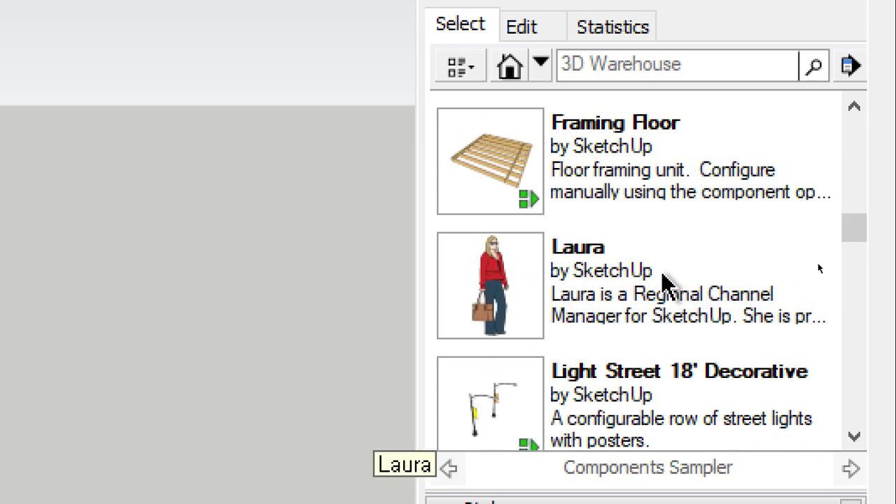
scroll(660, 274, down, 3)
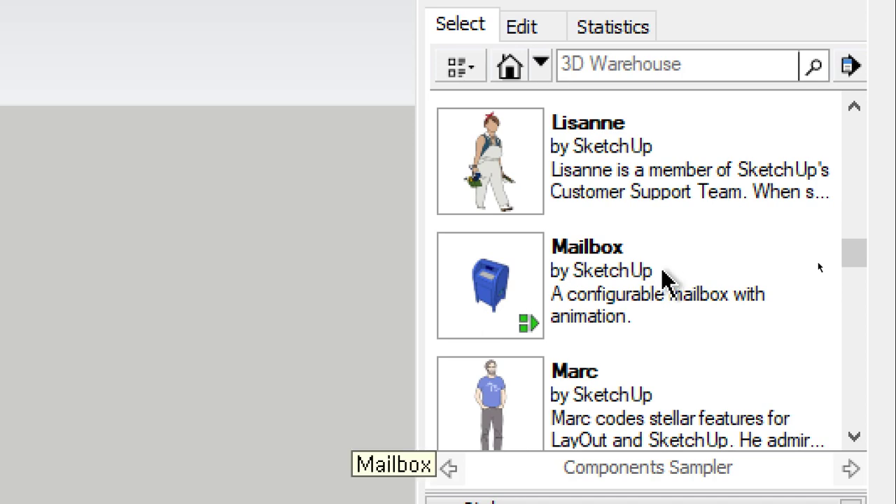
scroll(662, 275, down, 4)
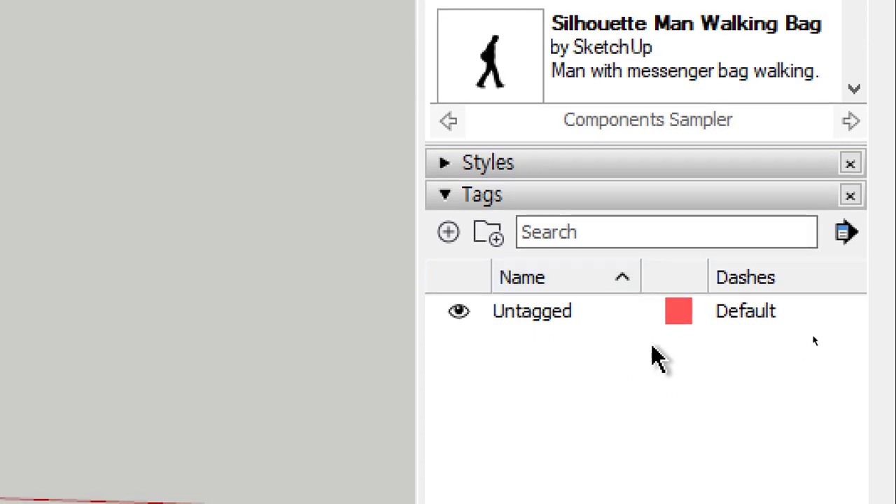
scroll(650, 355, down, 10)
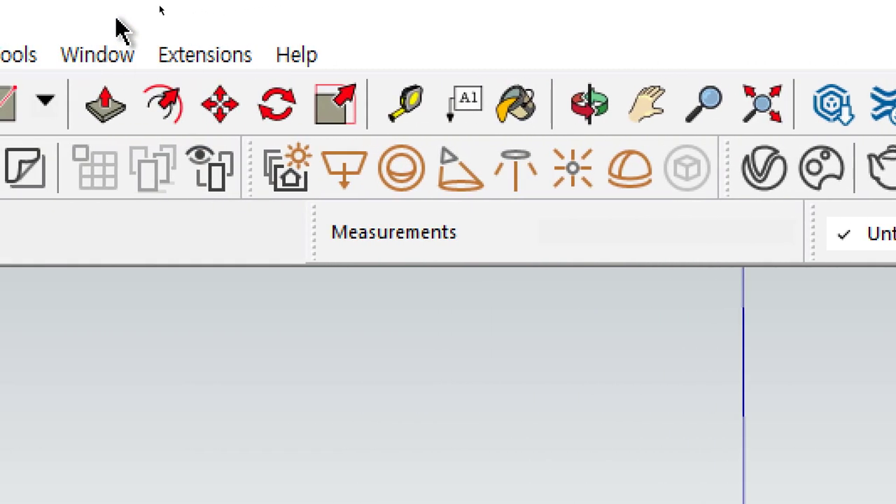
- Review which sections are enabled for the Default Tray
click(102, 57)
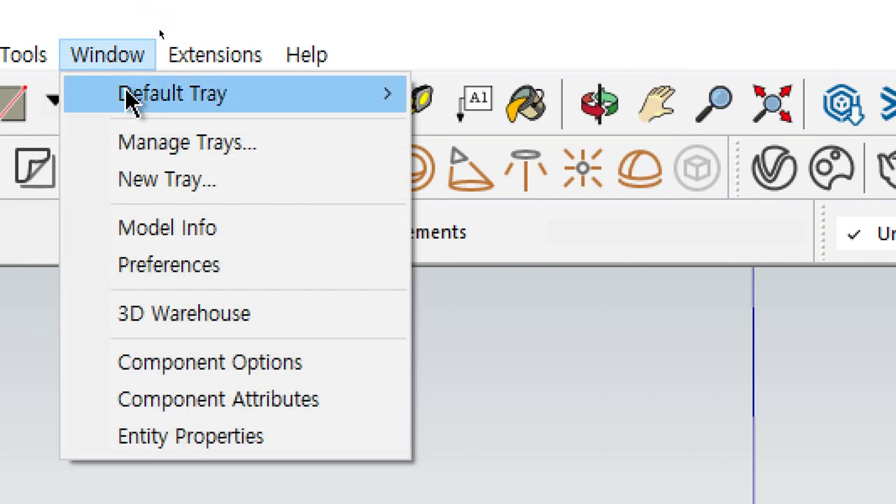
mouse_move(130, 100)
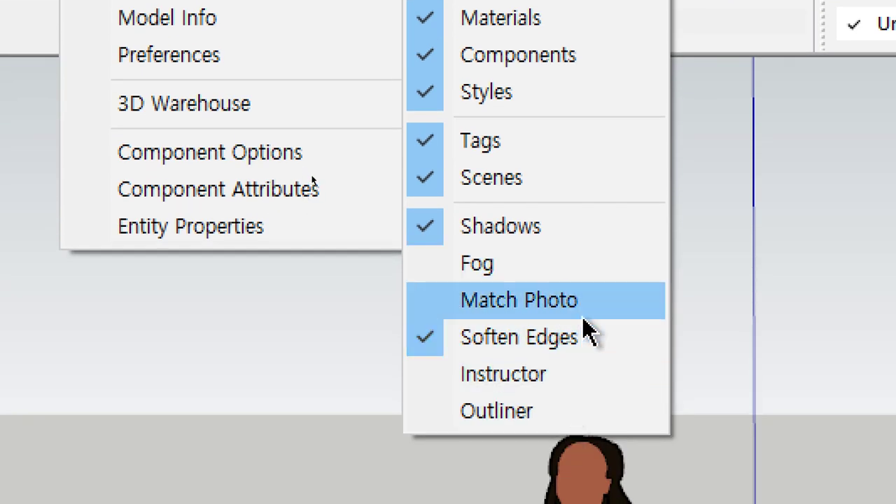
click(589, 378)
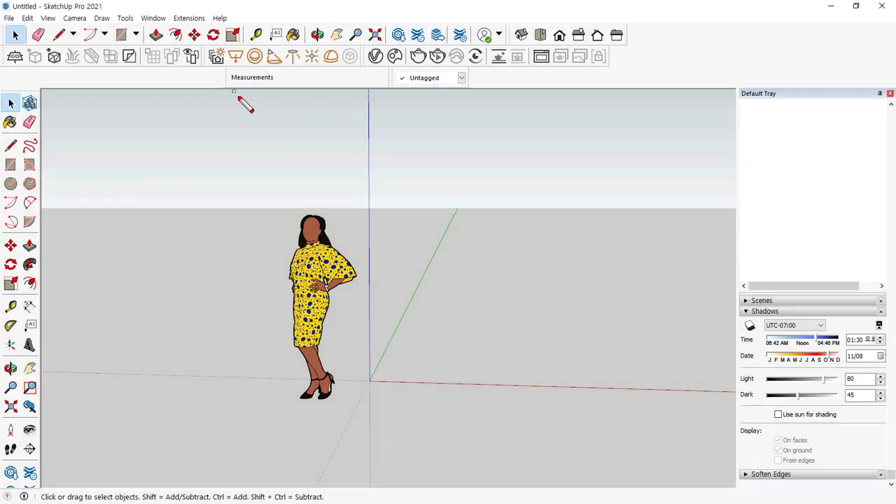
mouse_move(228, 100)
mouse_down()
mouse_move(153, 57)
mouse_move(361, 28)
mouse_move(338, 87)
mouse_up()
drag(1, 45, 621, 46)
drag(14, 62, 572, 63)
drag(235, 90, 483, 90)
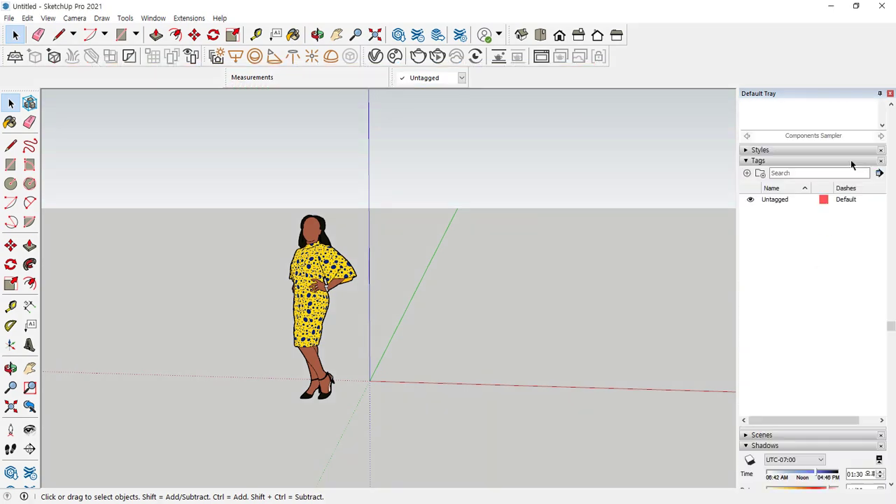
- Collapse the Tags and Components sections of the Default Tray
click(744, 229)
scroll(749, 151, up, 3)
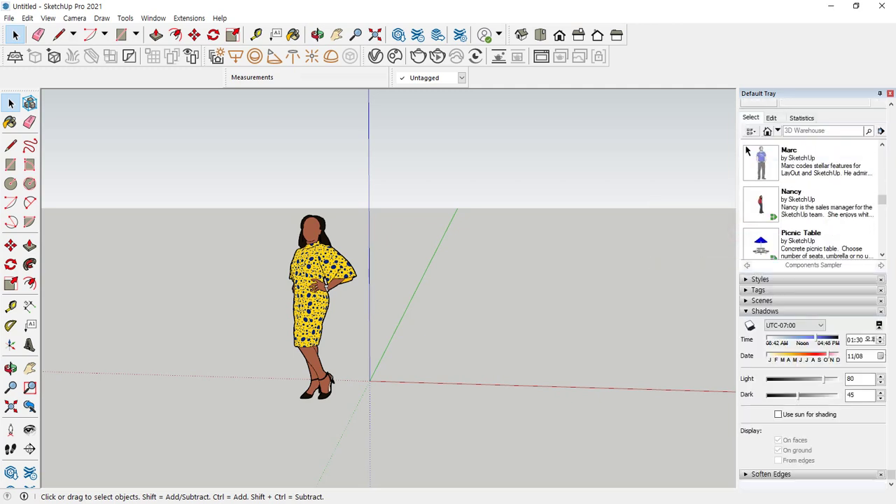
scroll(776, 114, up, 2)
click(753, 126)
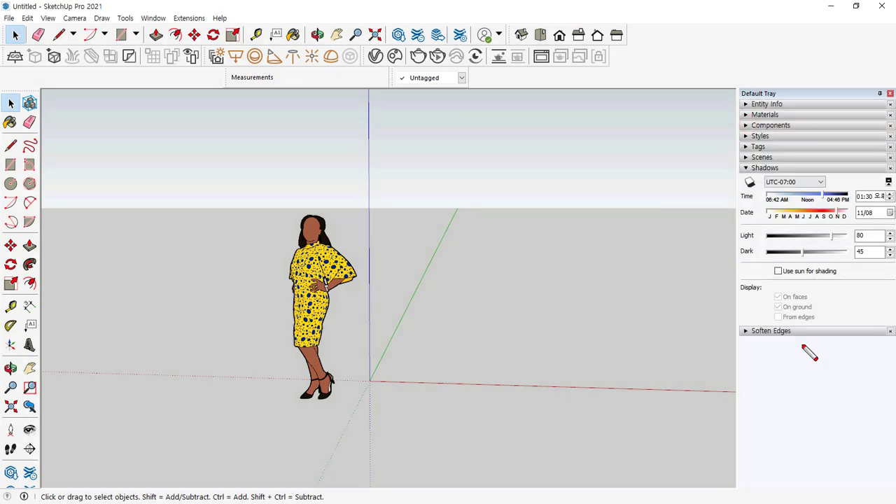
mouse_move(784, 346)
mouse_down()
mouse_move(838, 73)
mouse_move(826, 304)
mouse_move(815, 298)
mouse_up()
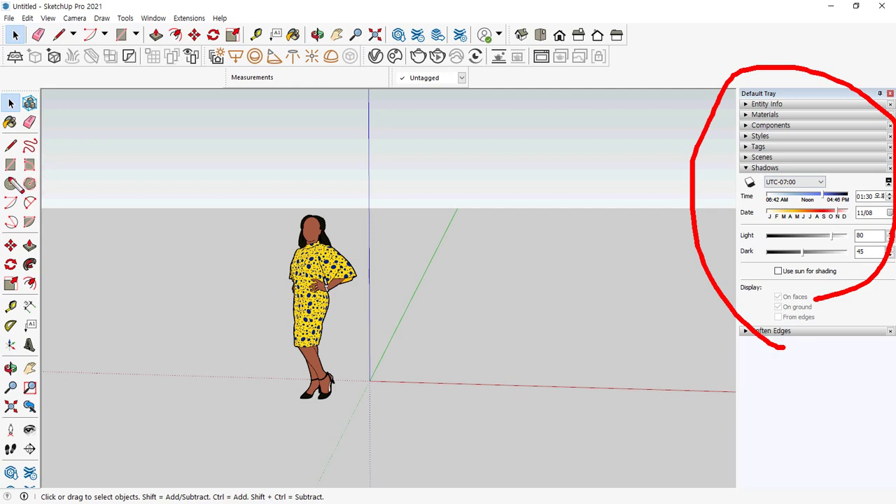
mouse_move(10, 178)
mouse_down()
mouse_move(40, 121)
mouse_move(23, 174)
mouse_up()
key(Escape)
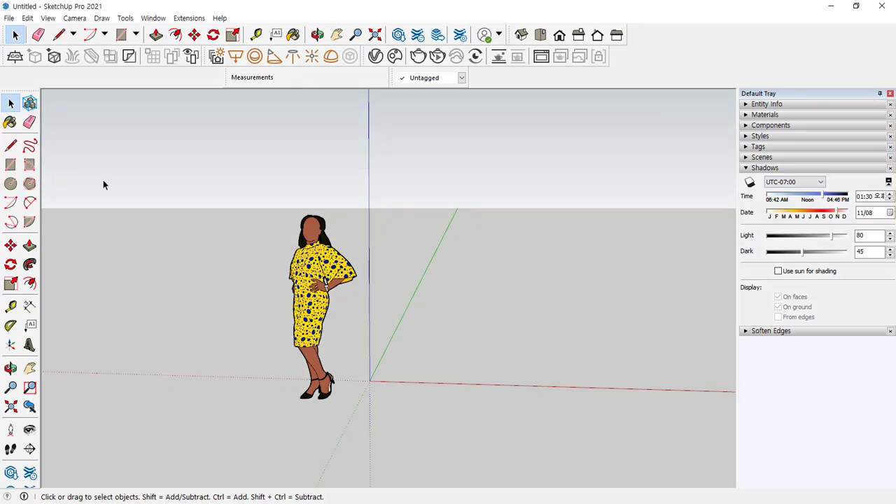
- Look up the available line drawing commands, Line and Freehand, and the shortcut for Line
scroll(400, 258, down, 5)
middle_drag(485, 227, 618, 264)
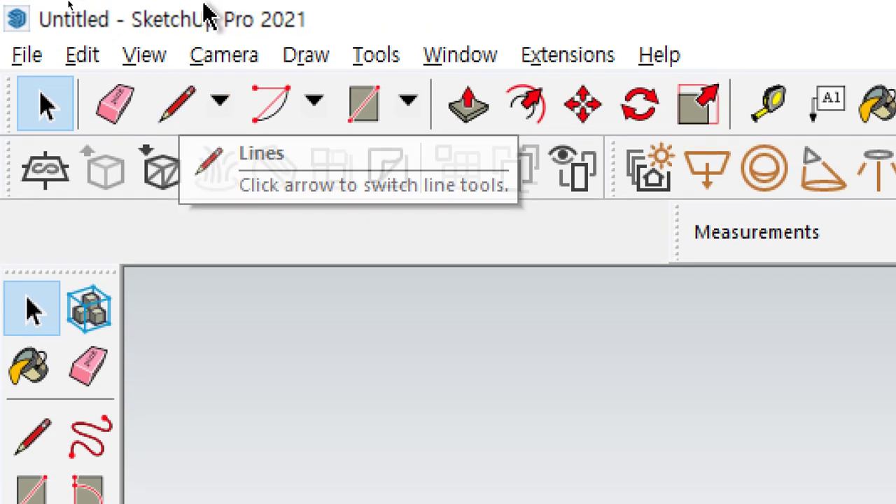
click(320, 57)
mouse_move(340, 91)
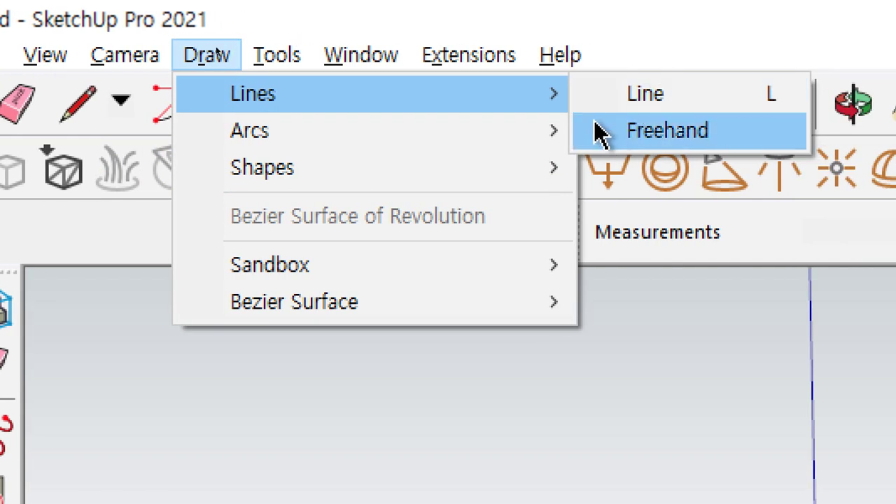
key(Escape)
key(Escape)
- Draw a closed four-sided face of about 2270 by 4320 mm with the Line tool, on the ground beside the scale figure
click(155, 112)
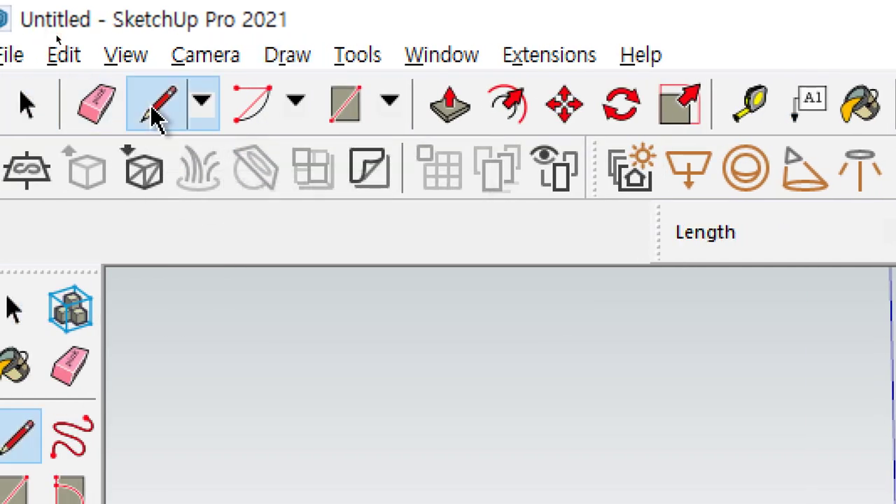
click(351, 305)
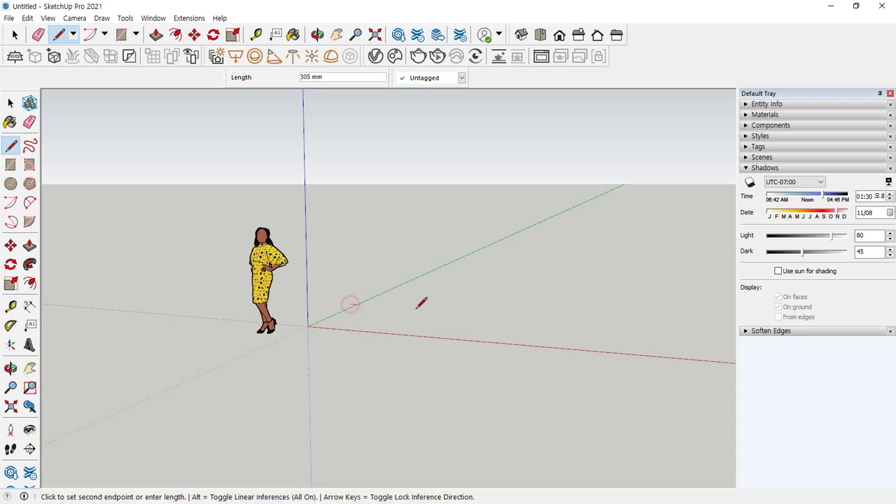
click(463, 312)
click(505, 279)
click(417, 274)
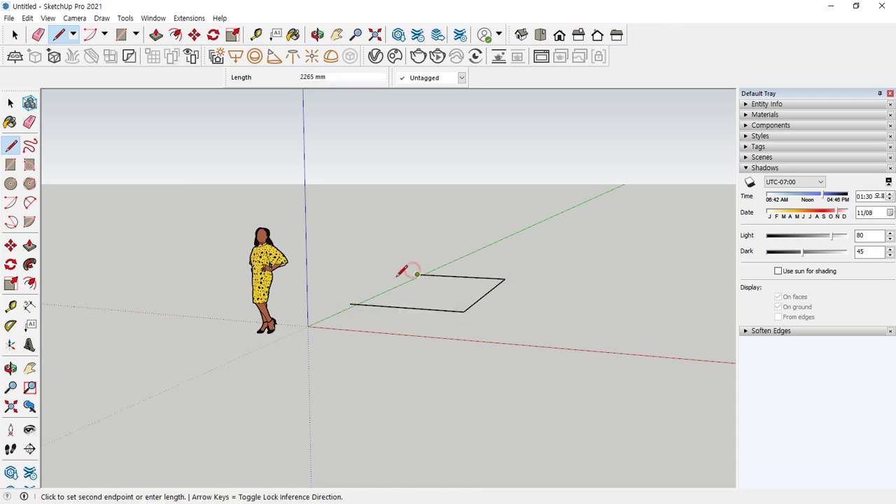
click(351, 304)
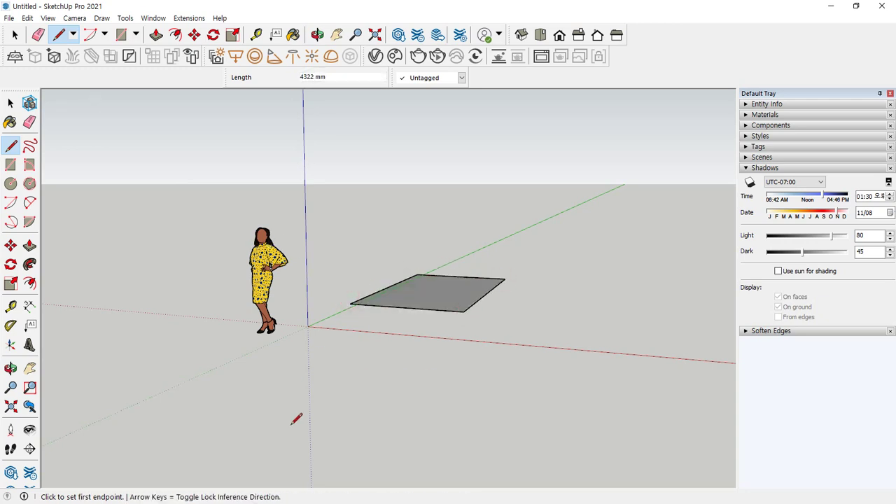
- Draw two separate parallel lines in the red-axis direction on the ground beside the four-sided face
middle_drag(409, 333, 422, 300)
scroll(422, 299, up, 2)
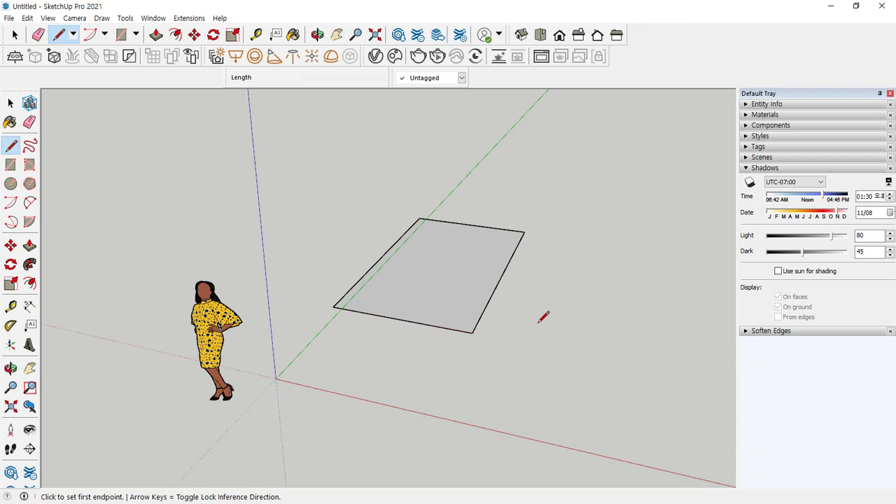
shift+middle_drag(537, 344, 354, 331)
click(352, 337)
click(561, 374)
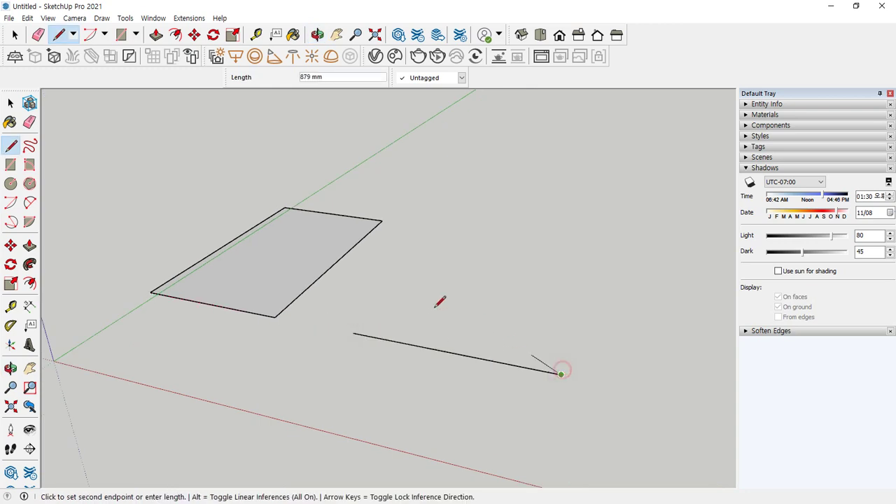
key(space)
key(l)
click(398, 281)
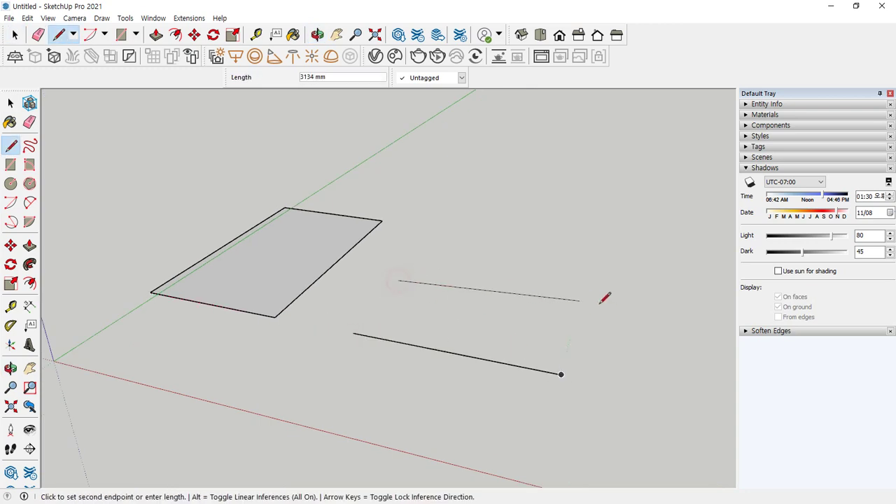
click(610, 315)
key(space)
key(l)
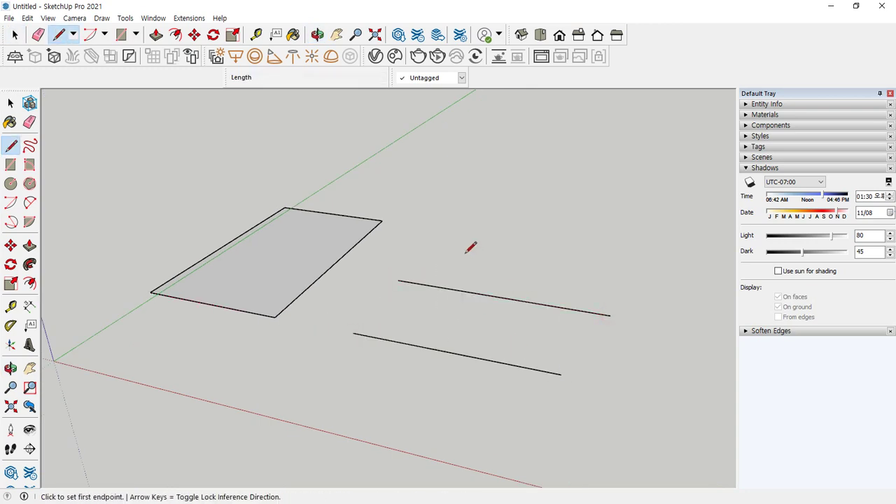
- Draw two separate lines crossing both parallel lines so that the four lines enclose a face
click(353, 334)
click(362, 403)
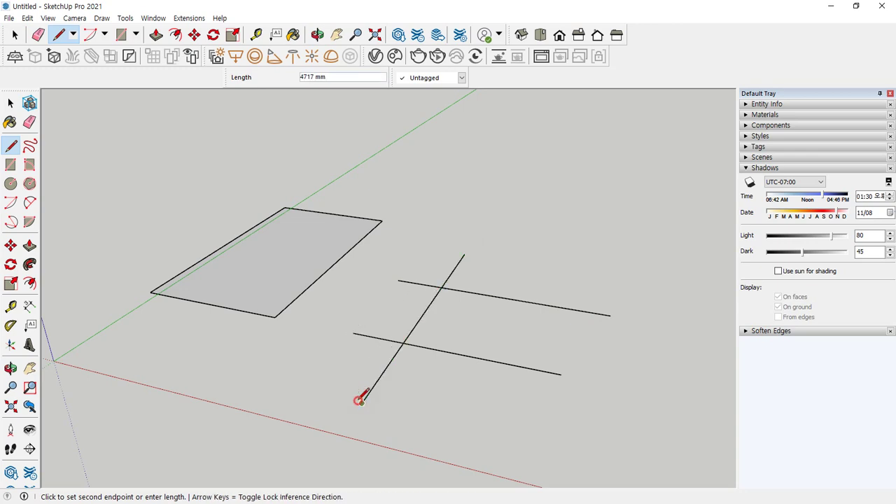
key(space)
key(l)
click(537, 269)
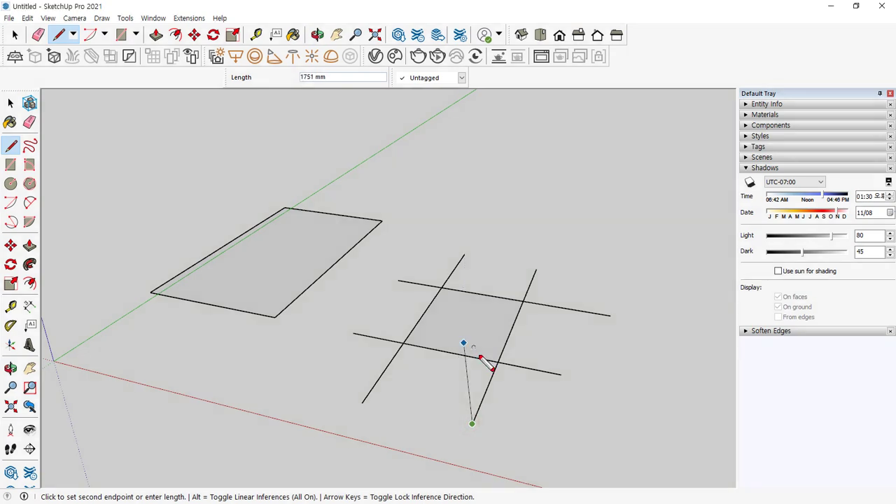
mouse_move(483, 358)
mouse_down()
mouse_move(470, 304)
mouse_move(510, 359)
mouse_move(496, 374)
mouse_up()
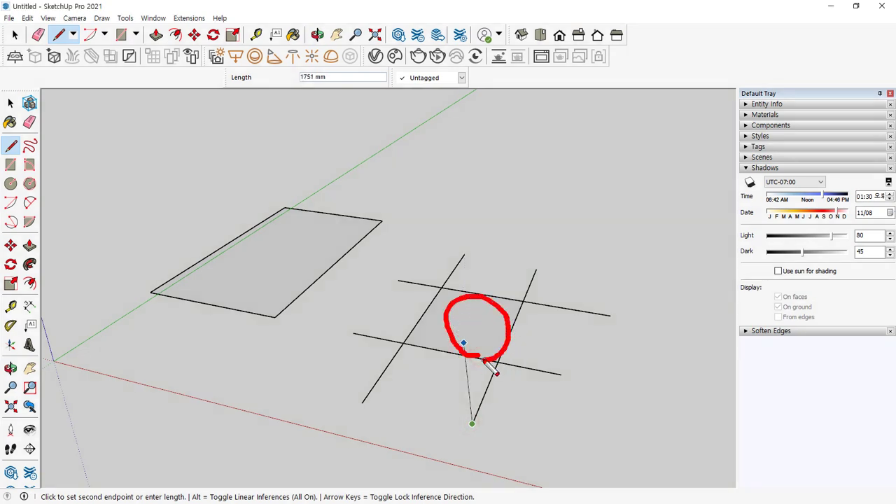
- Select the enclosed face, the earlier four-sided face and all the geometry to compare them, and clear the selection
key(space)
click(474, 324)
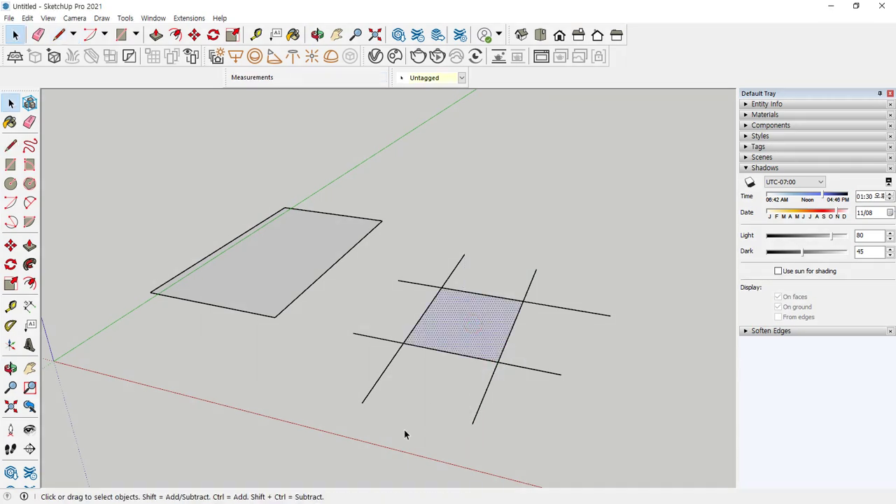
click(287, 278)
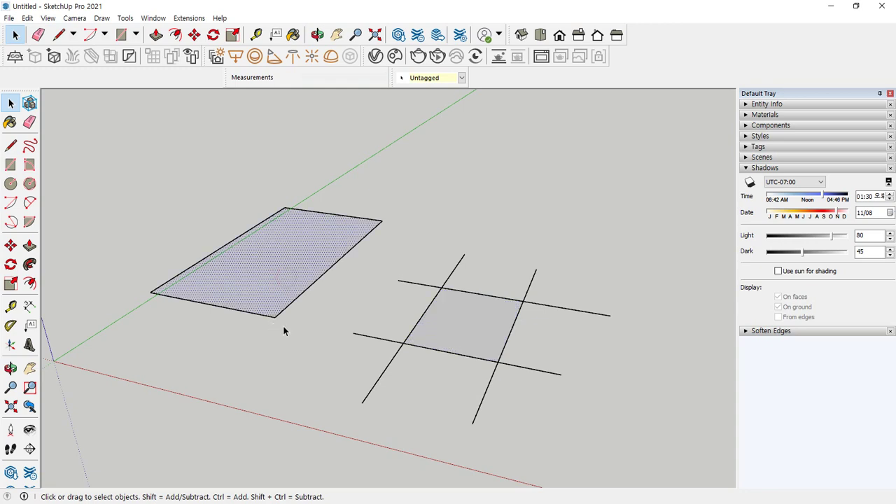
drag(594, 413, 155, 250)
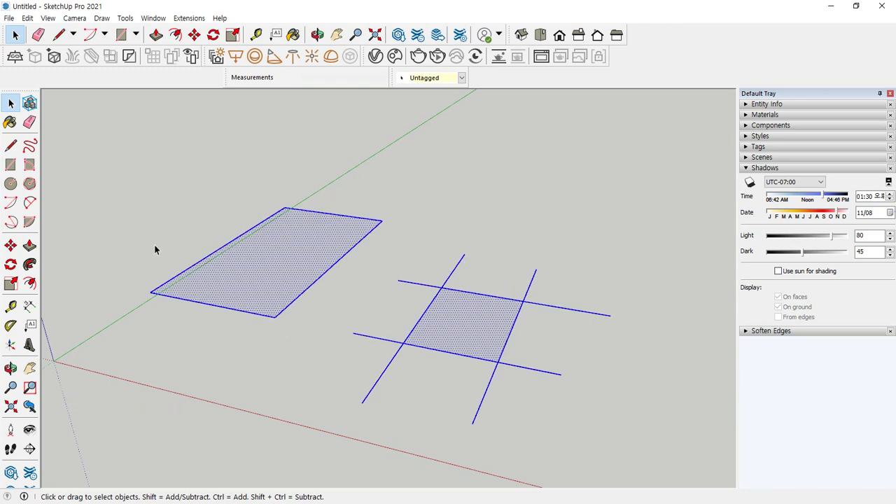
click(427, 228)
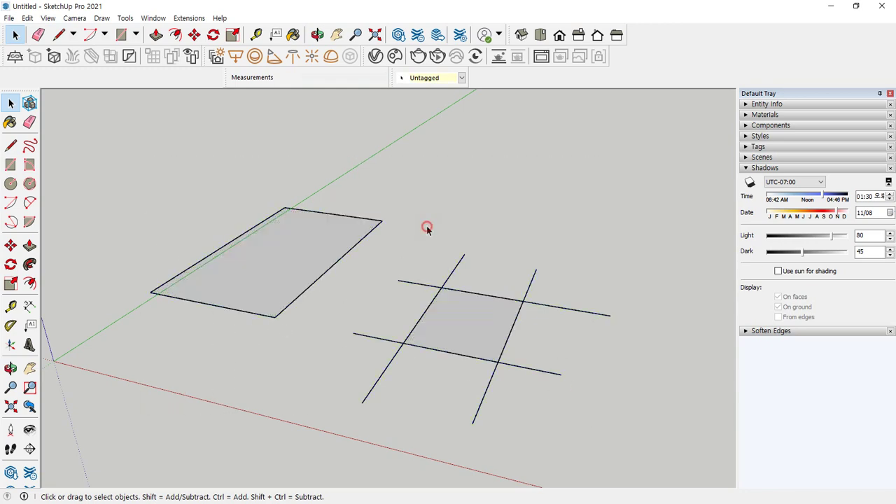
- Draw a closed, irregular four-sided face with connected lines on the ground behind the crossing lines
click(59, 34)
click(492, 165)
click(597, 175)
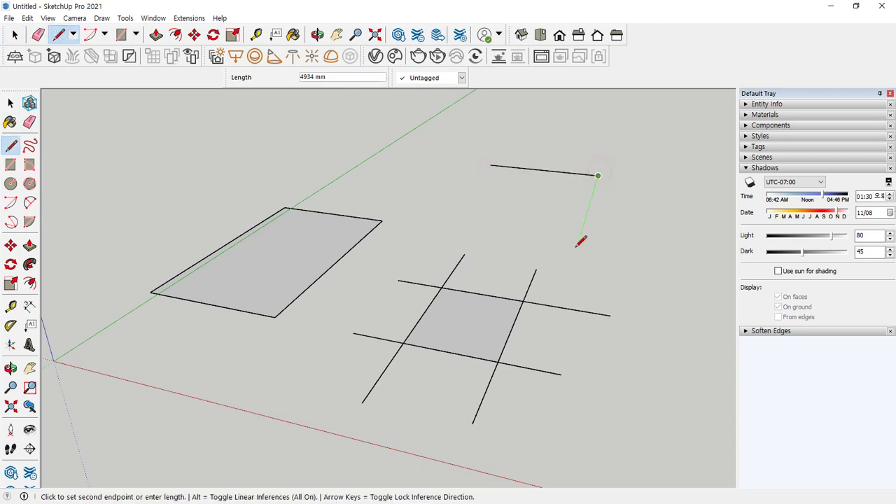
click(577, 247)
click(492, 215)
click(492, 164)
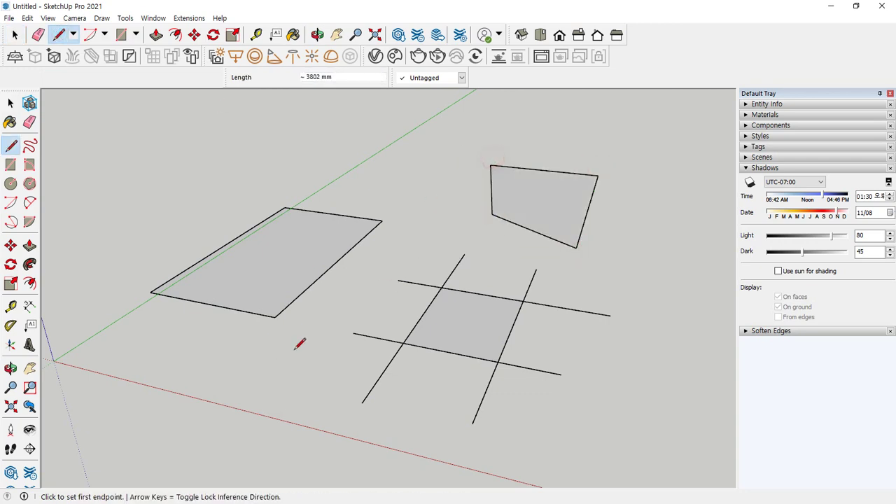
- Draw a connected loop of lines on empty ground that rises along the blue axis and closes outside a single plane
middle_drag(466, 208, 355, 290)
click(422, 323)
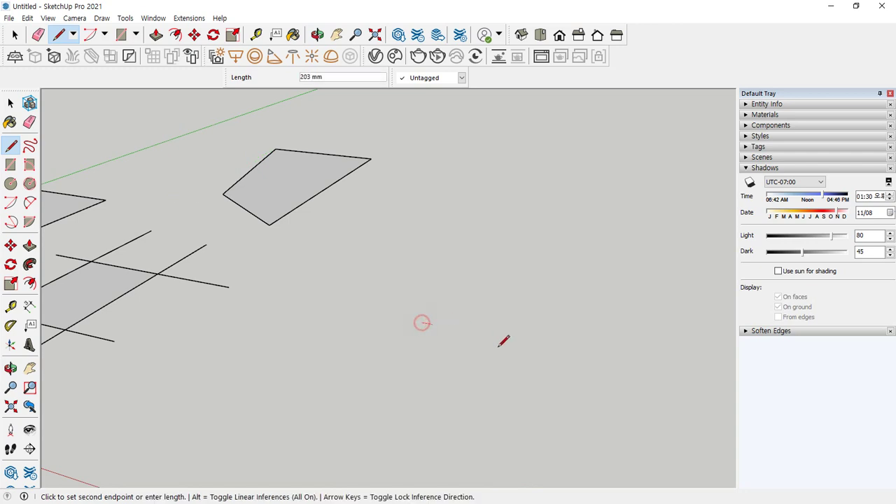
click(526, 343)
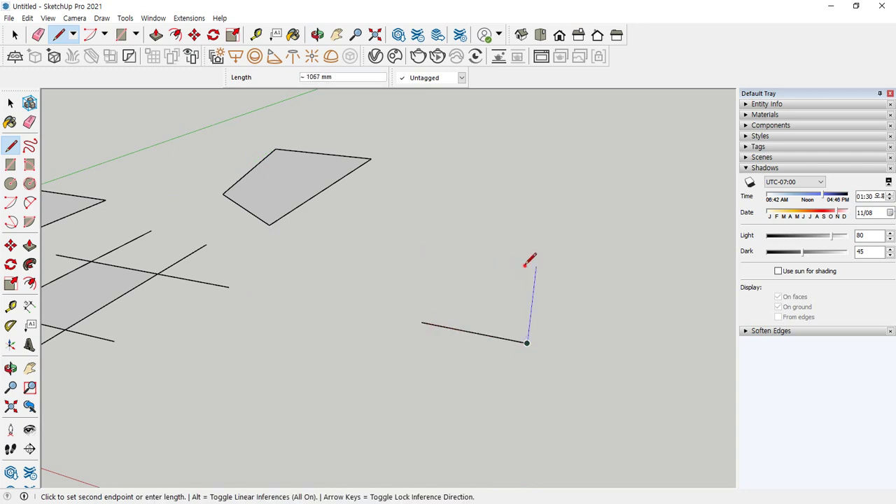
click(535, 267)
click(581, 272)
click(474, 257)
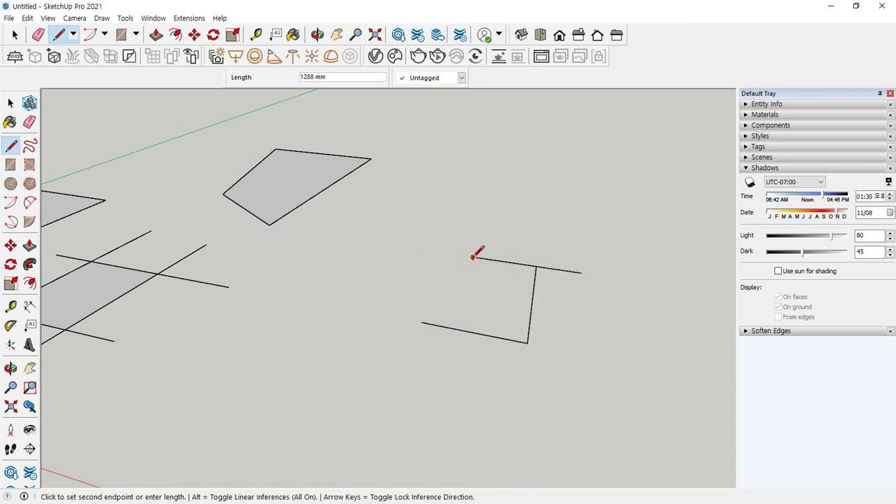
click(420, 322)
mouse_move(411, 317)
middle_down()
mouse_move(436, 292)
mouse_move(350, 288)
mouse_move(252, 231)
mouse_move(201, 228)
mouse_move(221, 262)
mouse_move(202, 282)
mouse_move(212, 282)
mouse_move(238, 204)
mouse_move(532, 283)
middle_up()
key(l)
click(431, 305)
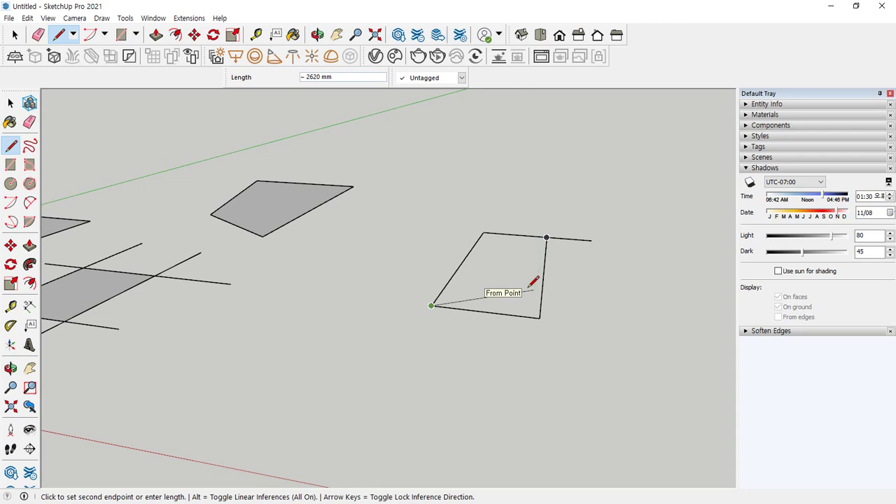
key(Escape)
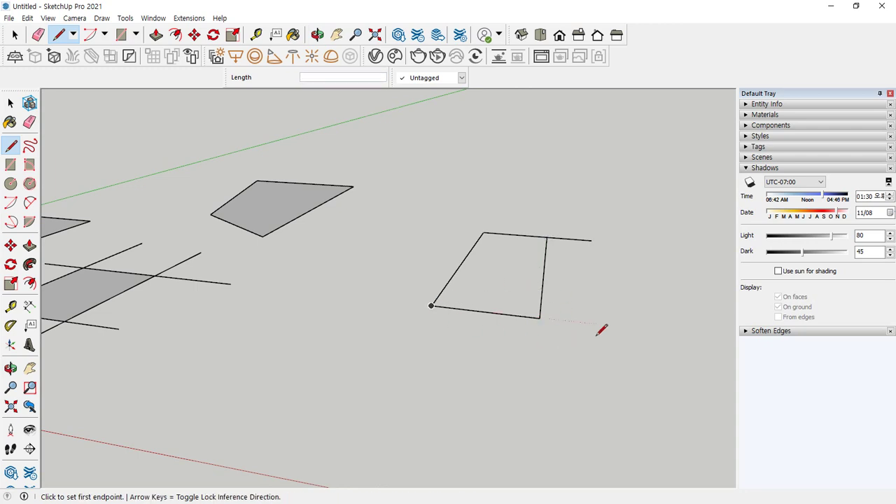
- Draw an upright four-sided face from lines along the blue and red axes, with two edges crossing past its lower corner
shift+middle_drag(602, 330, 394, 296)
click(511, 330)
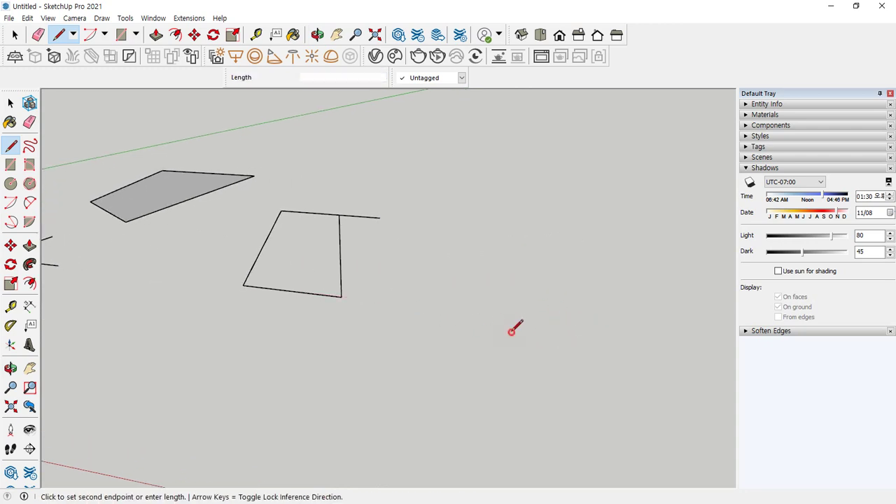
click(519, 238)
click(458, 233)
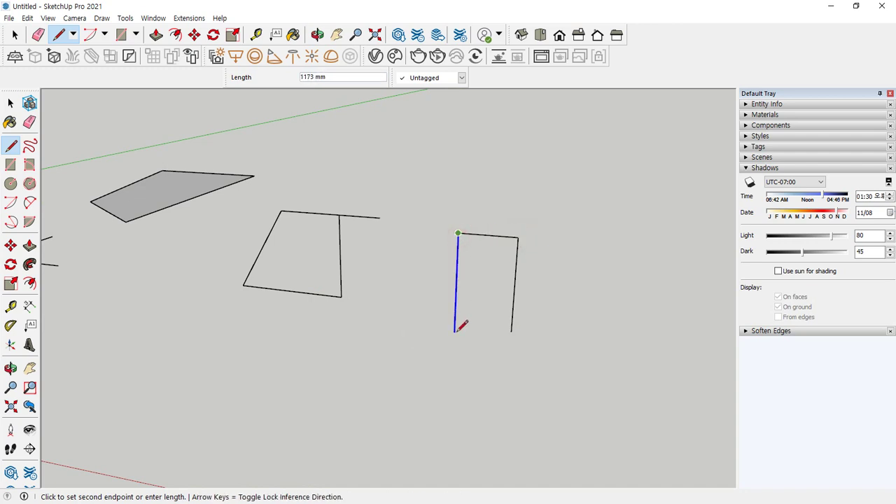
click(452, 367)
key(Escape)
click(511, 331)
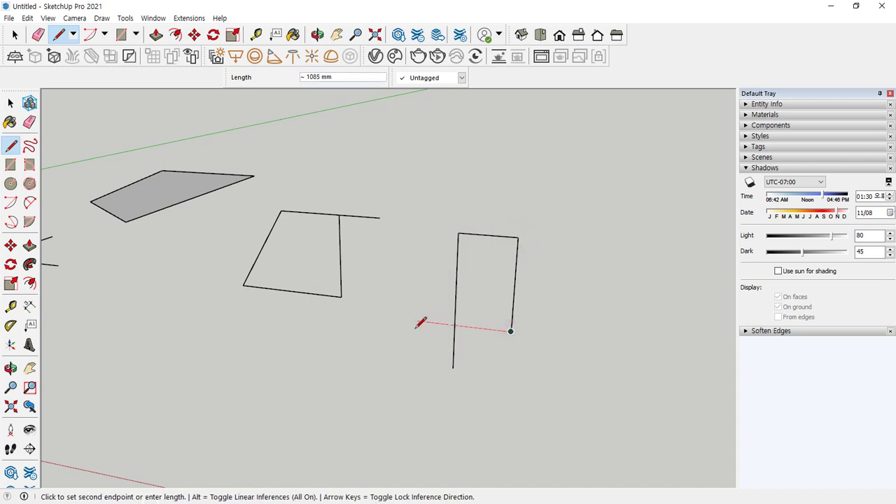
click(421, 324)
middle_drag(444, 360, 444, 310)
key(space)
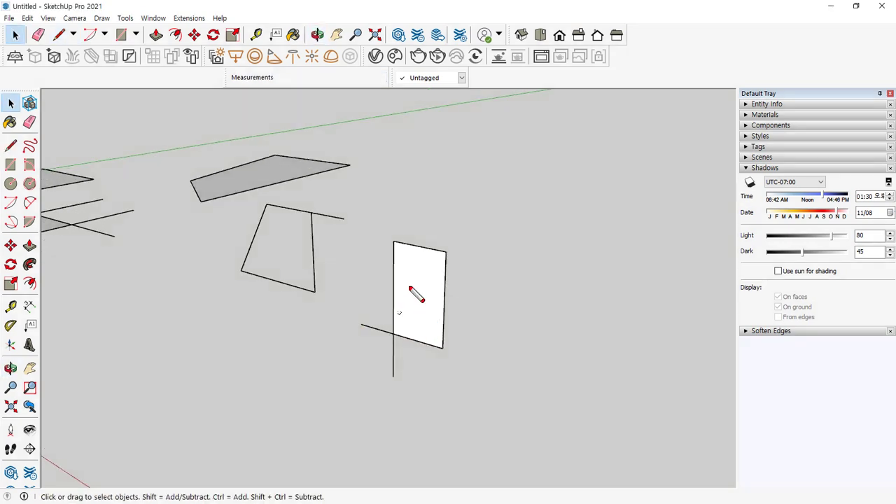
- Examine from several angles how the upright face's crossing edges lie in one plane compared with the other shapes
drag(391, 227, 368, 387)
mouse_move(375, 248)
mouse_down()
mouse_move(445, 248)
mouse_move(440, 381)
mouse_up()
mouse_move(365, 334)
mouse_down()
mouse_move(320, 306)
mouse_move(479, 340)
mouse_up()
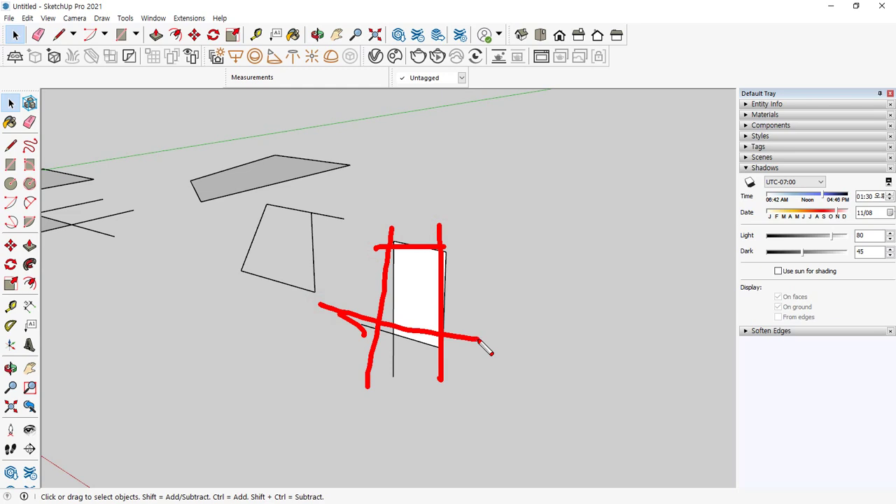
key(Escape)
mouse_move(492, 316)
middle_down()
mouse_move(294, 308)
mouse_move(311, 303)
middle_up()
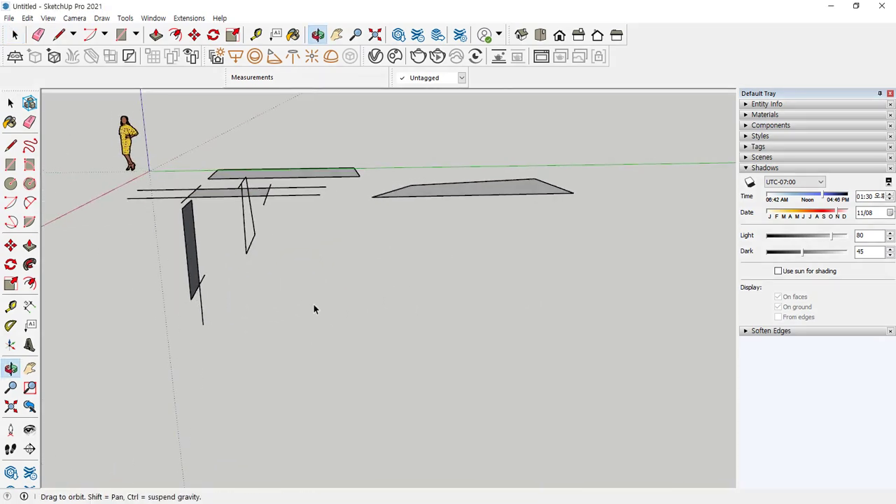
drag(187, 114, 203, 390)
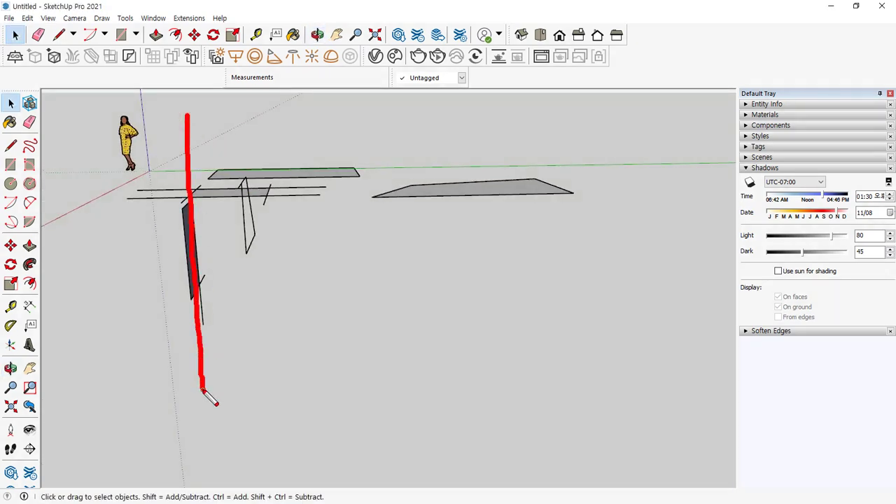
key(Escape)
middle_drag(164, 335, 608, 317)
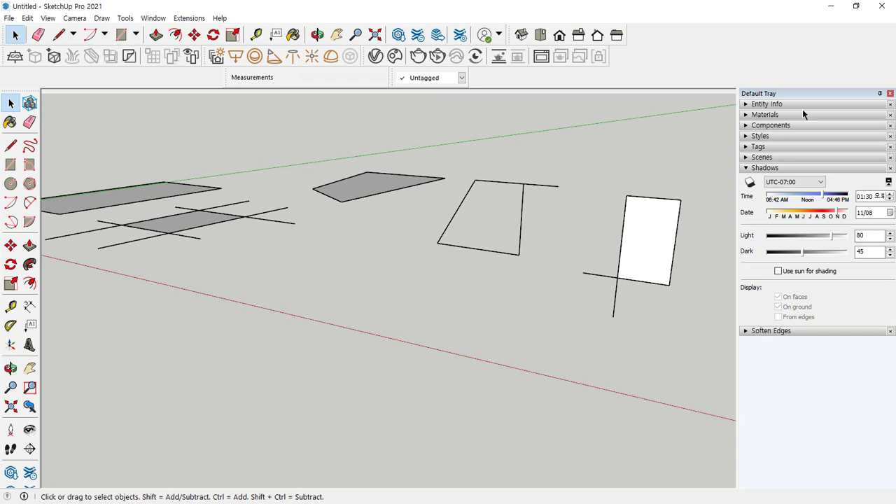
scroll(444, 250, down, 4)
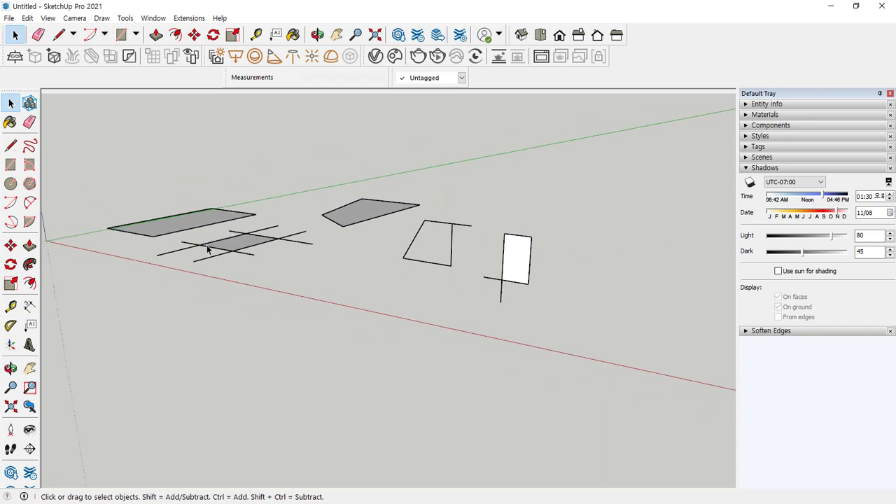
middle_drag(207, 249, 268, 290)
middle_drag(316, 254, 366, 297)
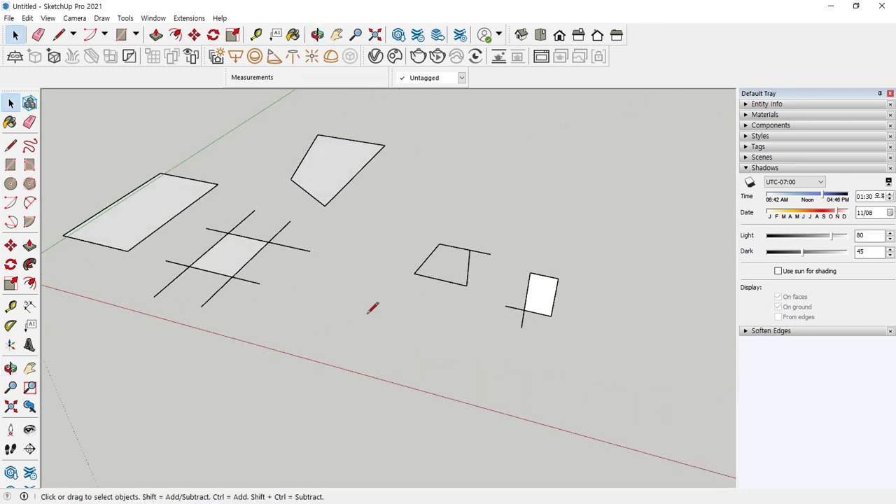
key(l)
click(296, 352)
key(Escape)
middle_drag(410, 368, 432, 360)
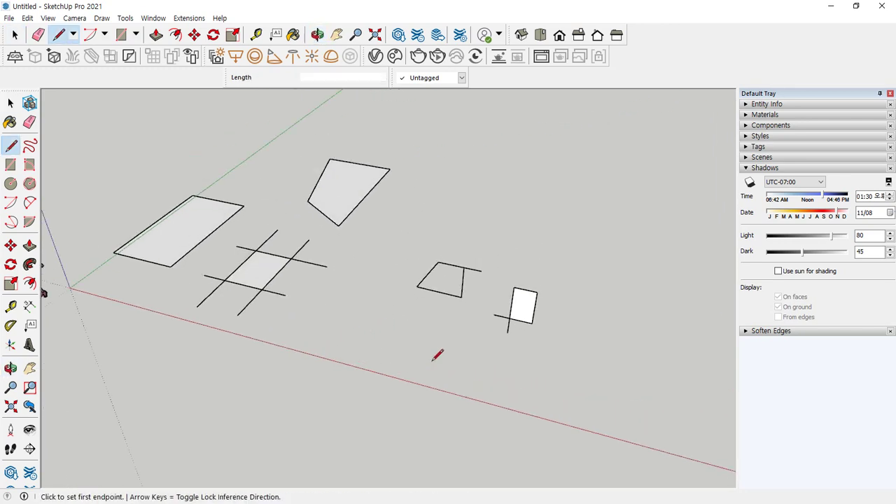
middle_drag(200, 226, 234, 300)
click(210, 296)
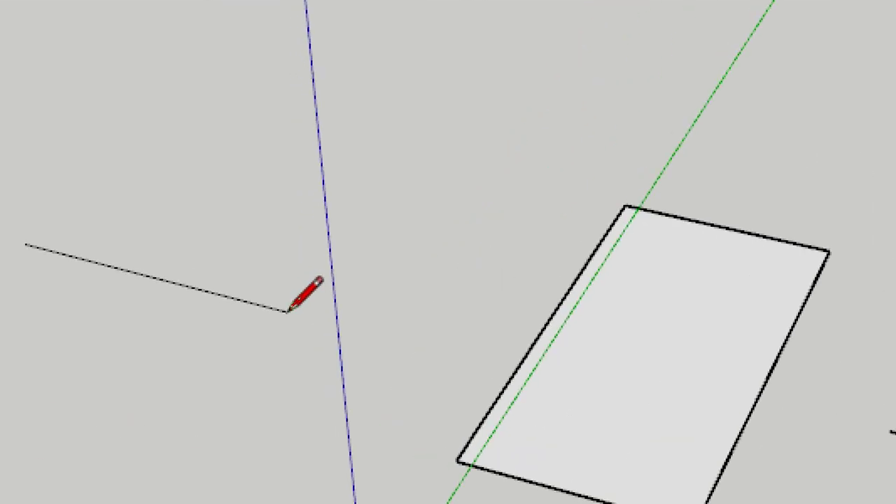
key(Escape)
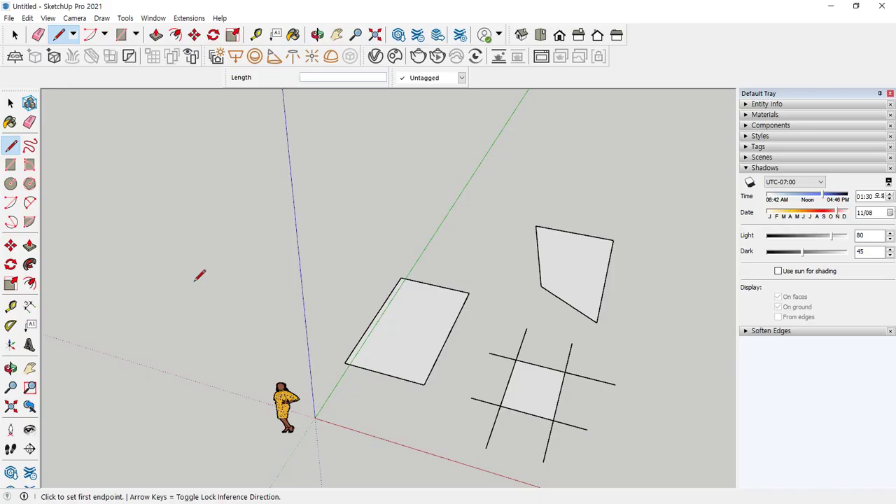
- Try previewing lines on the empty ground with all linear inferences turned off, cancelling each one
click(195, 282)
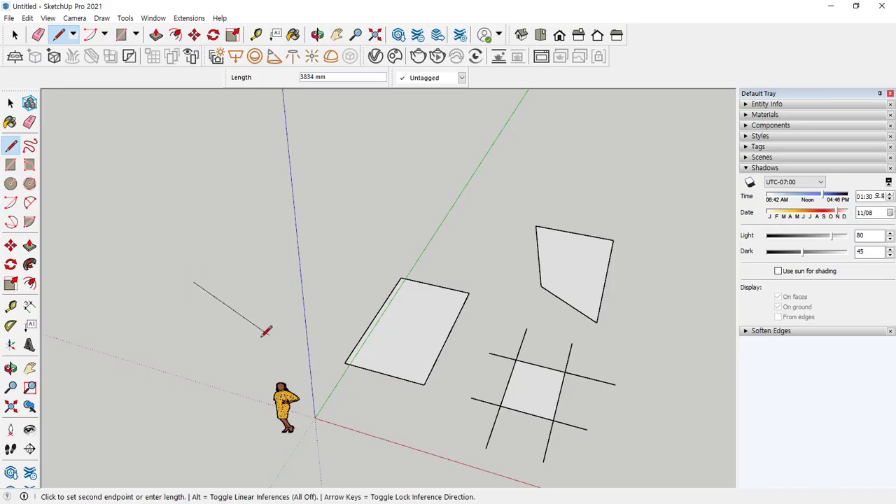
key(Escape)
scroll(205, 300, down, 1)
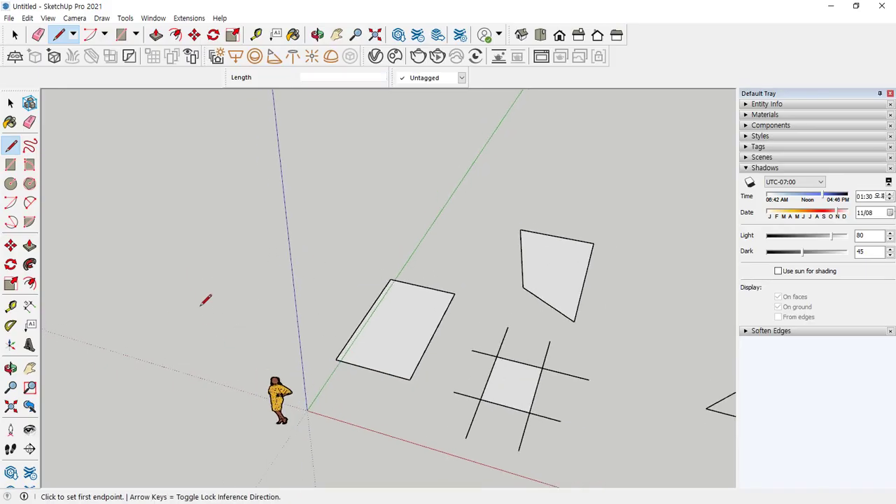
scroll(206, 299, up, 1)
click(188, 278)
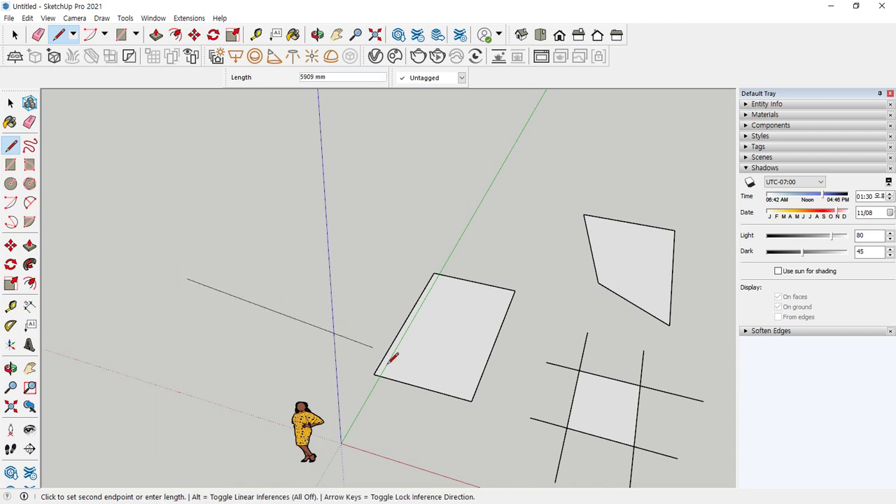
key(Escape)
scroll(532, 322, down, 2)
middle_drag(532, 322, 370, 274)
click(370, 274)
key(Escape)
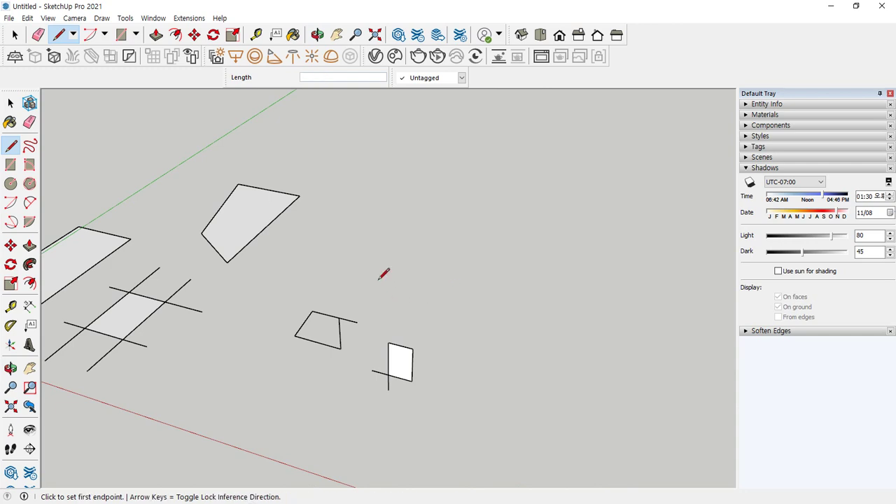
- Draw an open chain of three connected lines on the empty ground with all linear inferences turned off
click(378, 281)
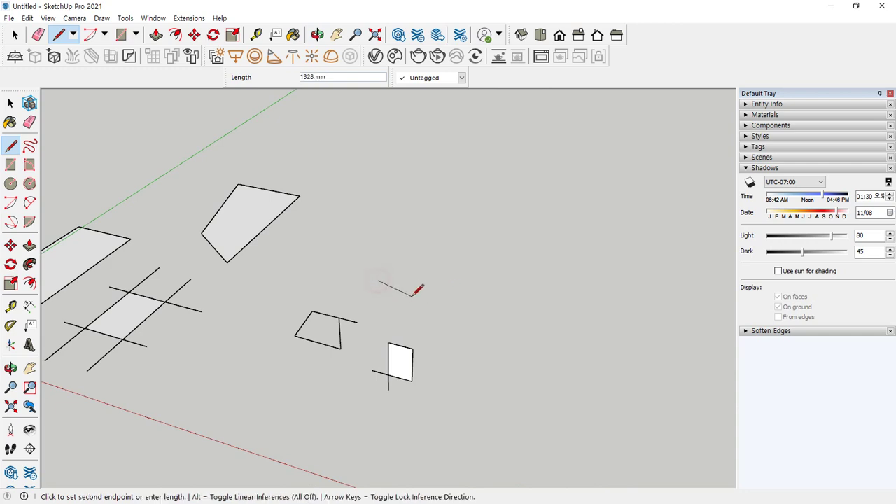
click(512, 310)
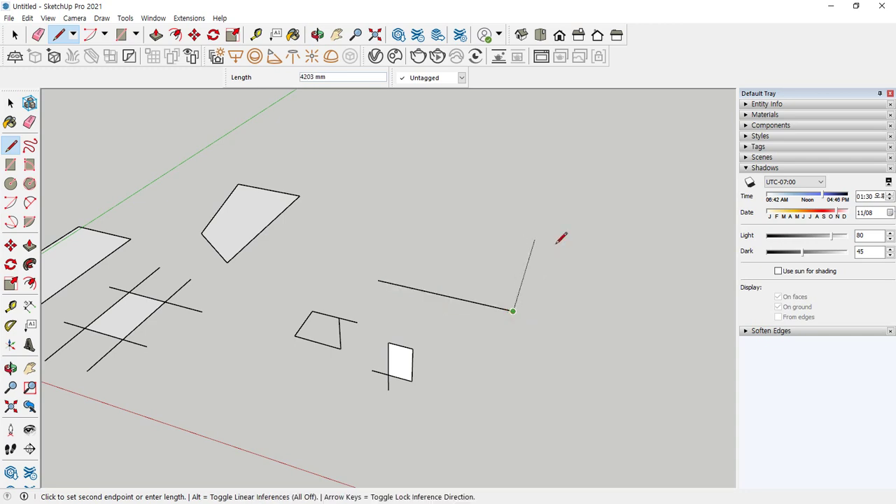
click(547, 222)
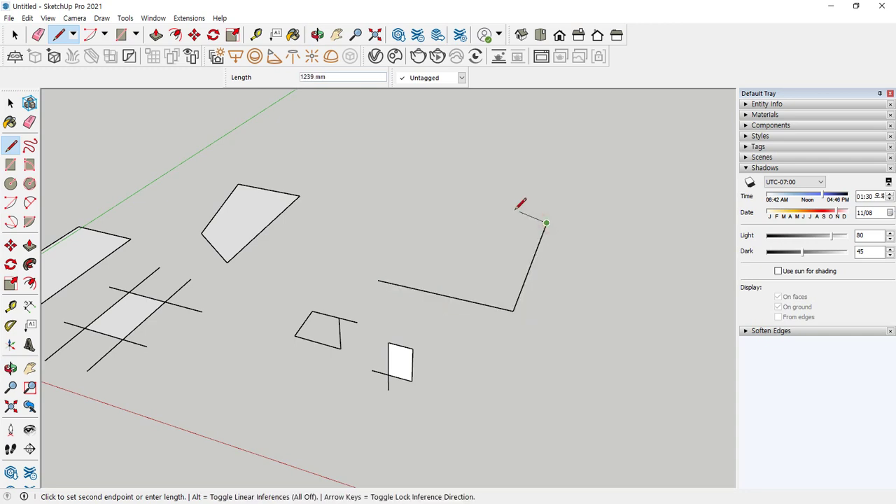
click(537, 137)
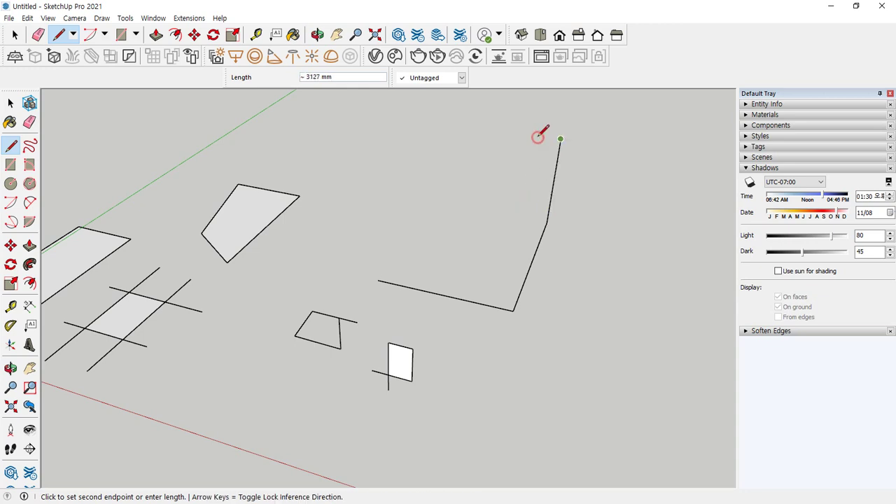
- Examine from another angle how the first line of the new chain runs compared with the red axis
mouse_move(416, 212)
middle_down()
mouse_move(375, 219)
mouse_move(410, 226)
mouse_move(344, 300)
middle_up()
key(space)
scroll(377, 229, down, 2)
key(ctrl+2)
drag(285, 259, 389, 296)
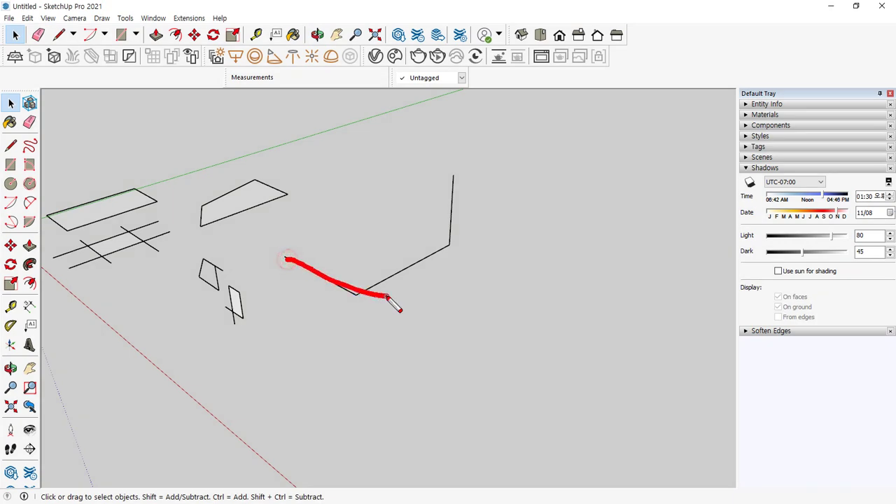
drag(112, 332, 222, 421)
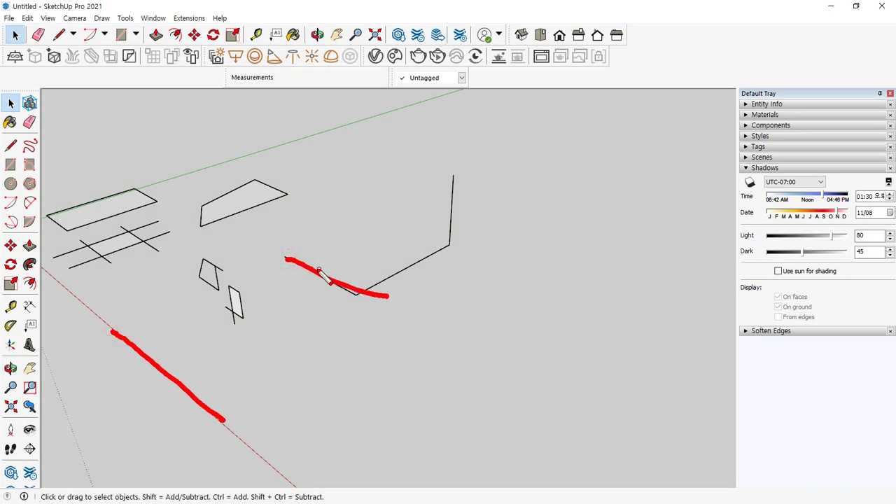
key(Escape)
- Draw a second open chain of three lines with all linear inferences on, following the red, green and blue axes
key(l)
click(234, 363)
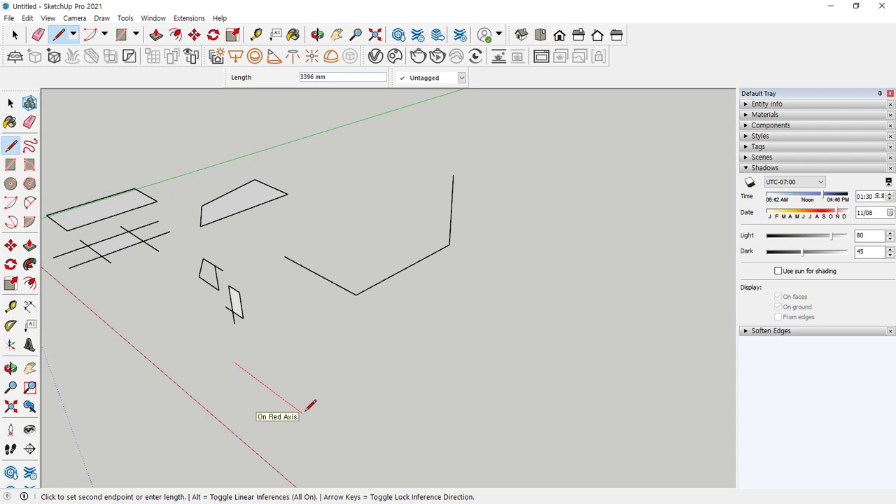
drag(226, 409, 224, 434)
mouse_move(267, 403)
mouse_down()
mouse_move(259, 380)
mouse_move(273, 401)
mouse_up()
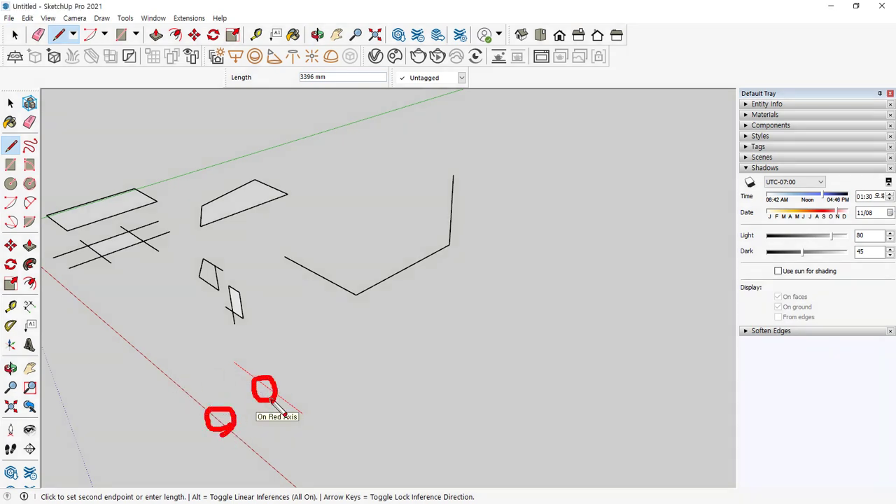
click(305, 415)
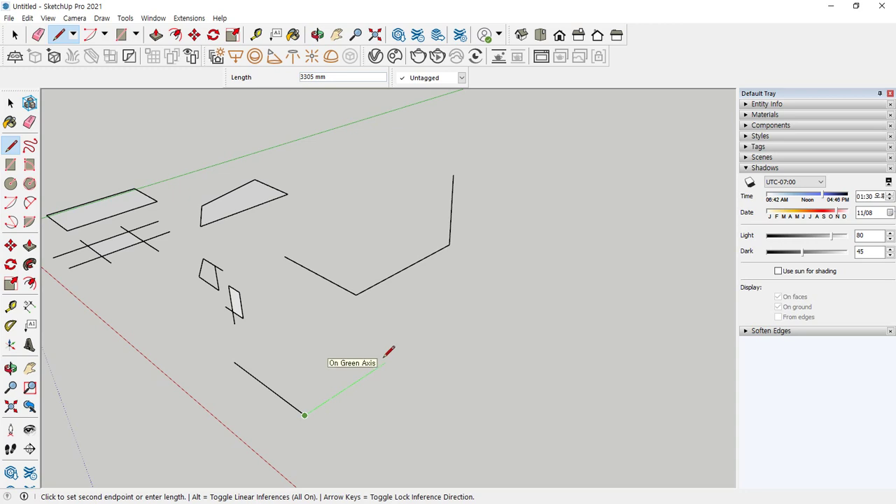
drag(186, 192, 165, 179)
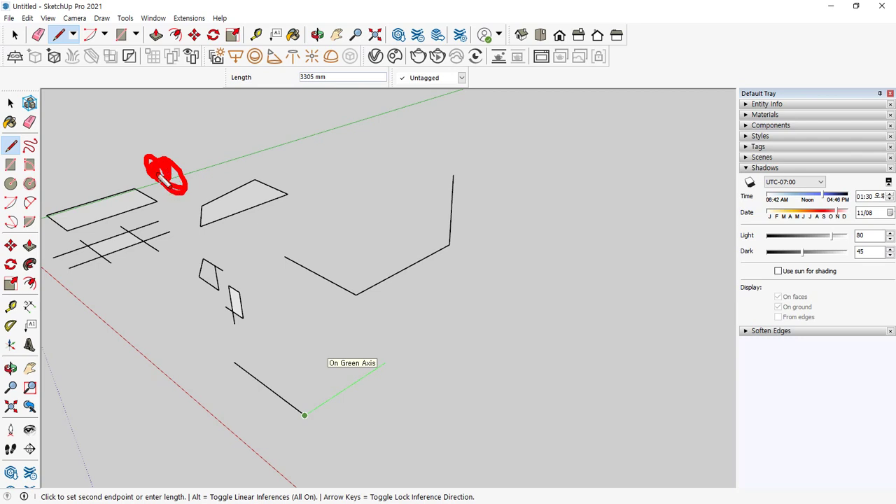
click(378, 367)
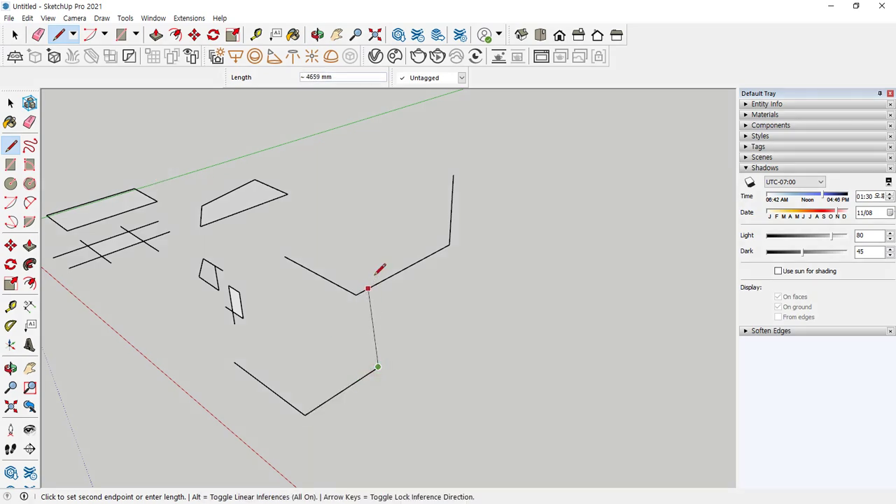
click(377, 206)
key(Escape)
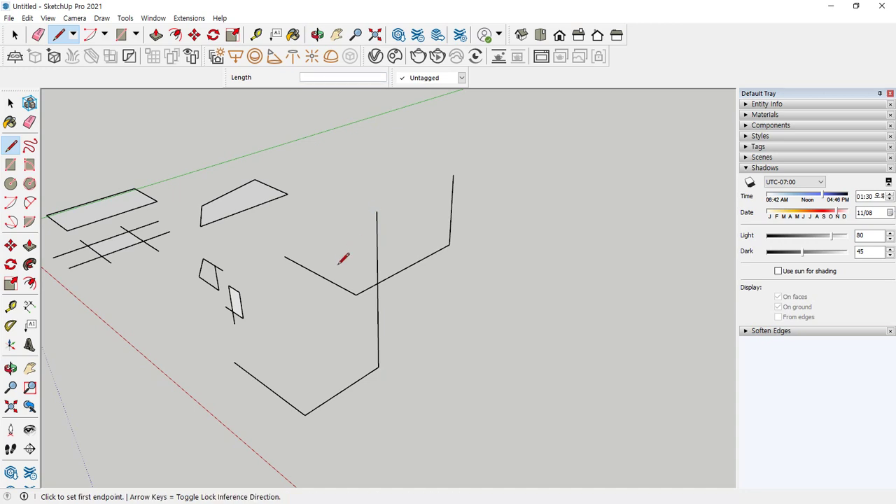
- Draw a single separate line along the green axis on the empty ground beyond the existing shapes
middle_drag(343, 256, 502, 251)
middle_drag(383, 275, 337, 312)
scroll(339, 329, up, 3)
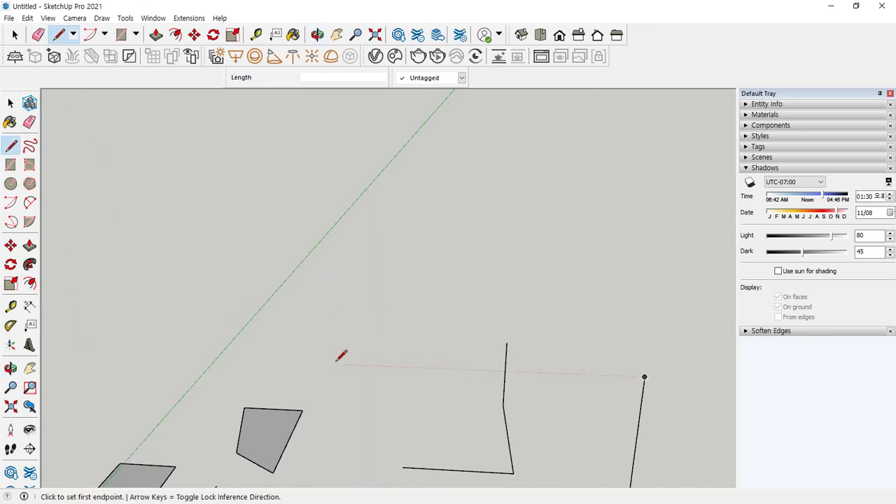
click(336, 362)
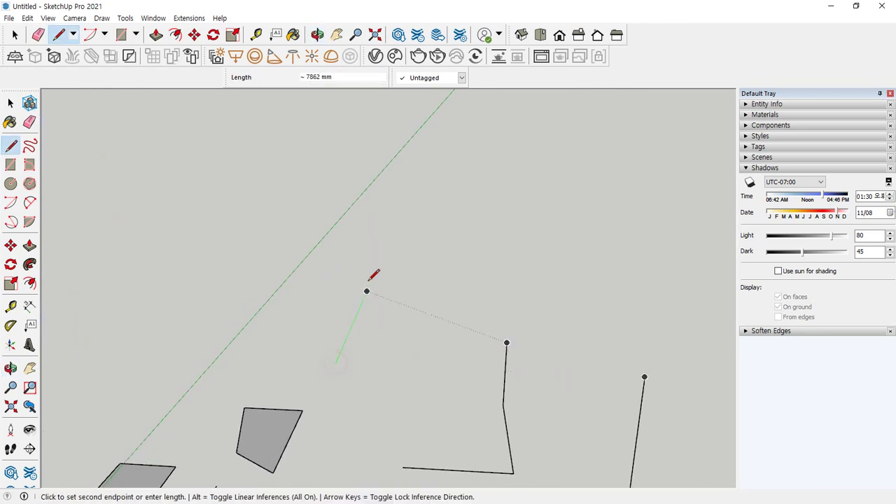
click(411, 188)
key(Escape)
key(ctrl+2)
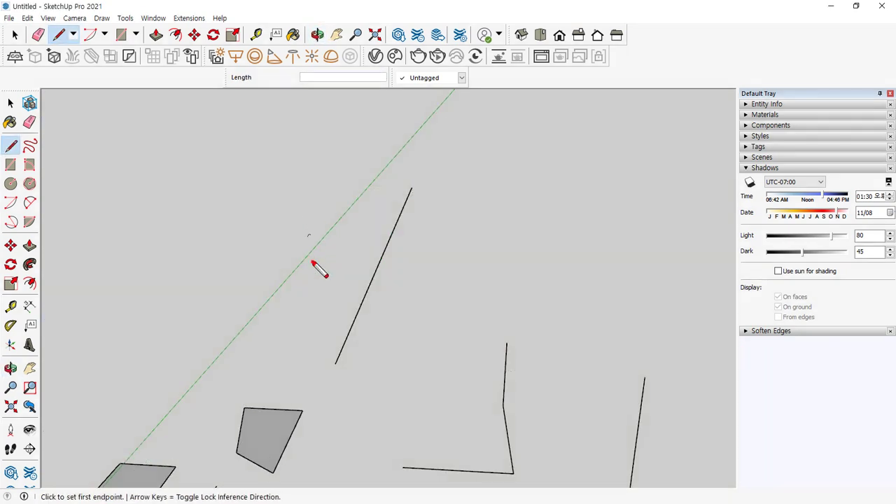
- Compare the direction of the separate line with the green axis from a lower viewing angle
mouse_move(310, 259)
mouse_down()
mouse_move(314, 273)
mouse_move(369, 277)
mouse_up()
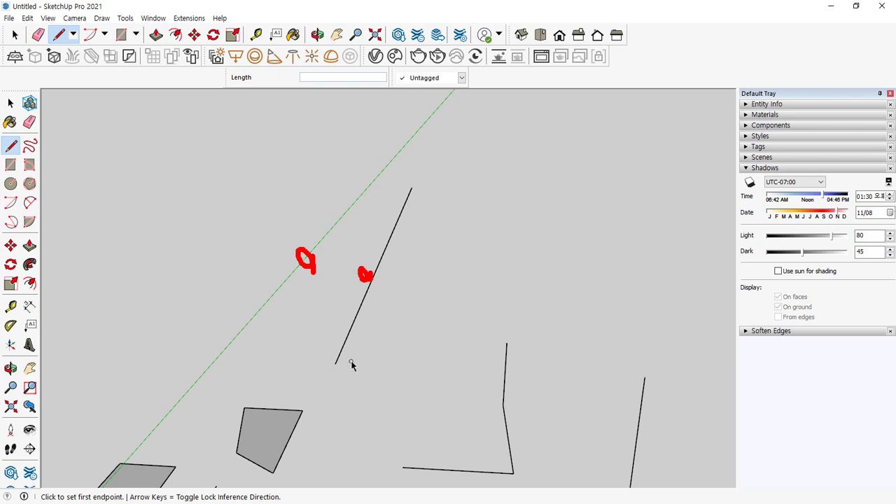
middle_drag(352, 402, 357, 346)
drag(357, 348, 357, 324)
key(l)
mouse_move(358, 324)
middle_down()
mouse_move(328, 331)
mouse_move(355, 320)
mouse_move(334, 354)
middle_up()
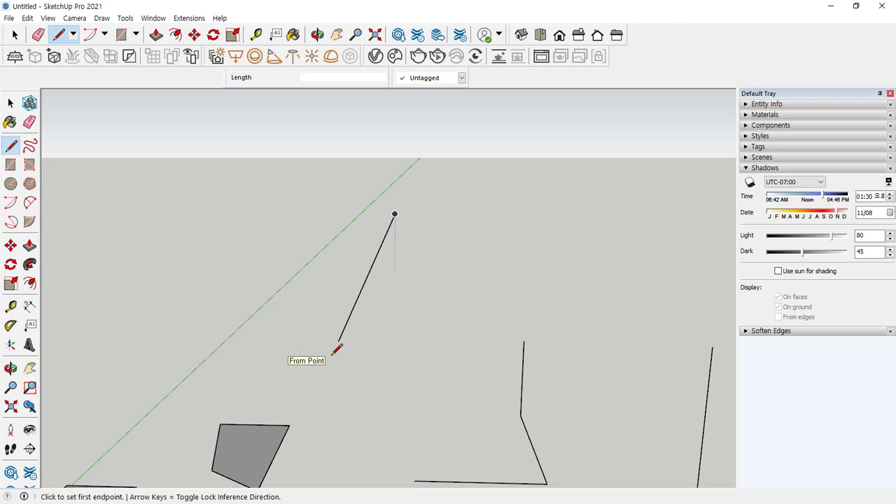
- View the separate line against the green axis in Parallel Projection, and return the camera to Perspective
click(73, 19)
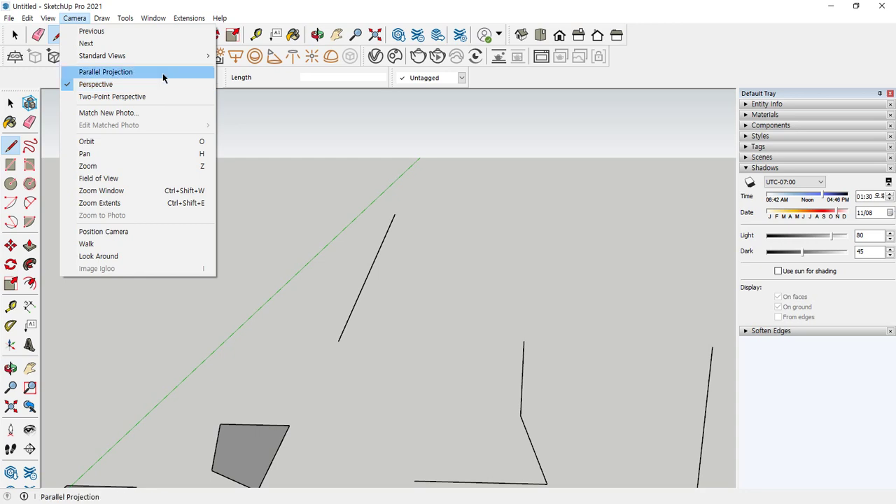
click(162, 73)
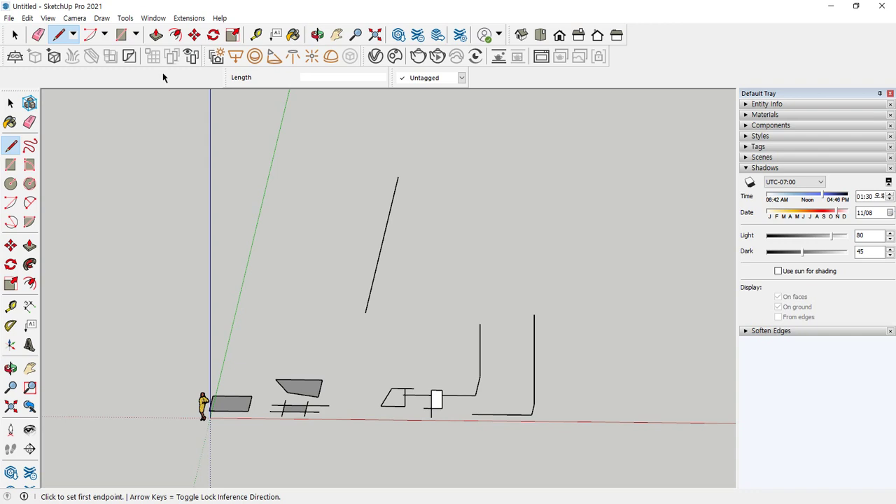
click(75, 19)
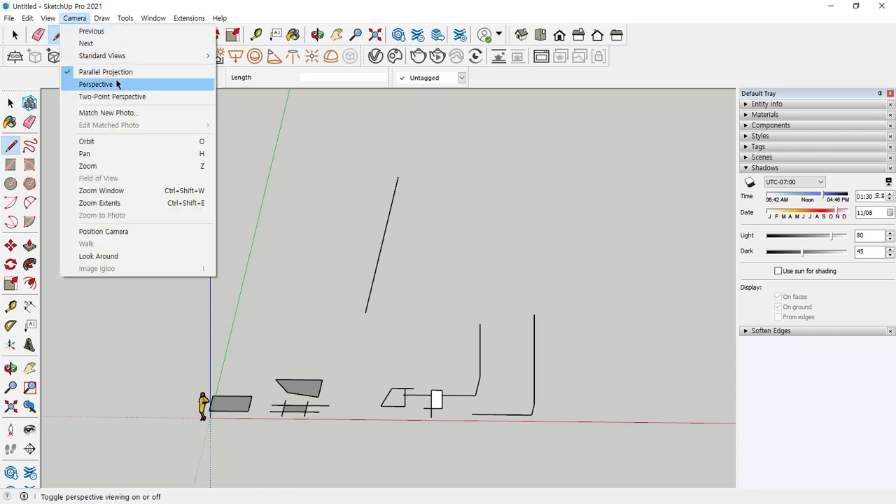
click(119, 84)
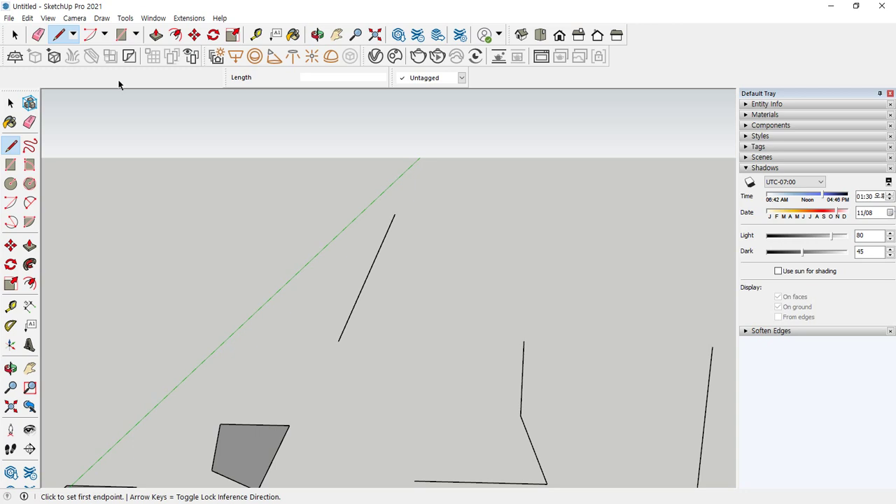
scroll(146, 154, down, 3)
mouse_move(279, 240)
middle_down()
mouse_move(307, 276)
mouse_move(336, 264)
middle_up()
middle_drag(230, 260, 304, 250)
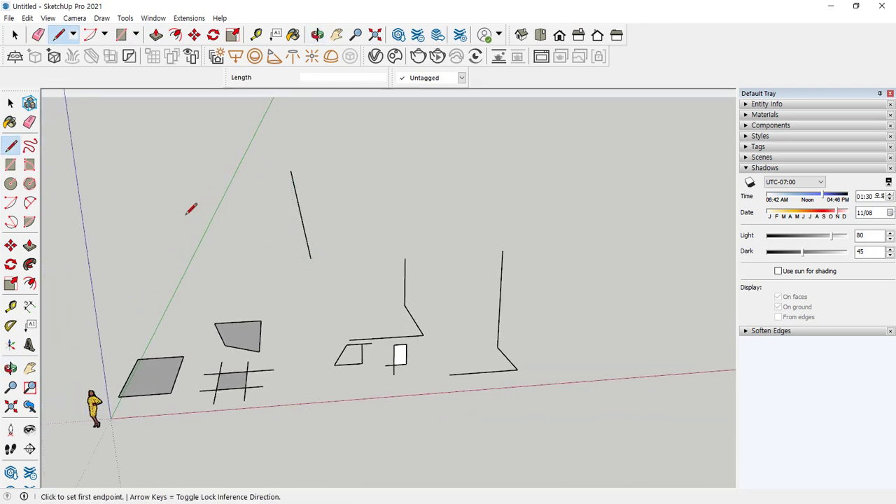
- Select the separate line drawn along the green axis and delete it
key(space)
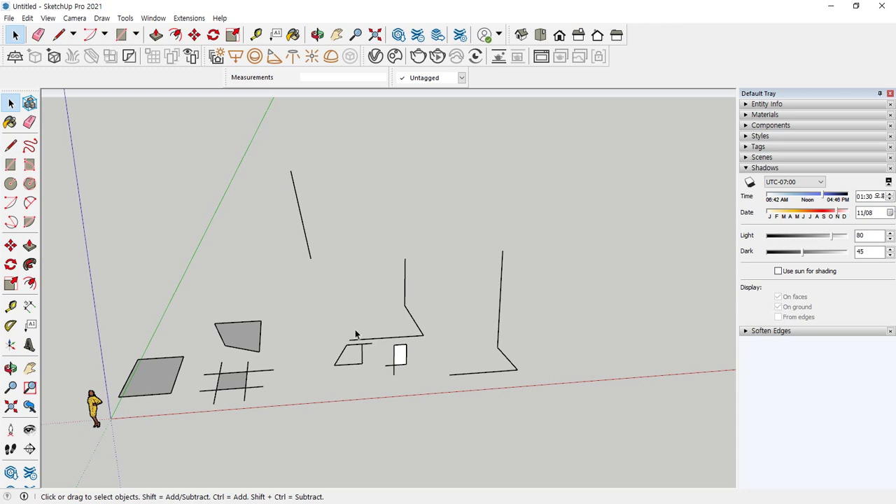
click(297, 208)
click(300, 212)
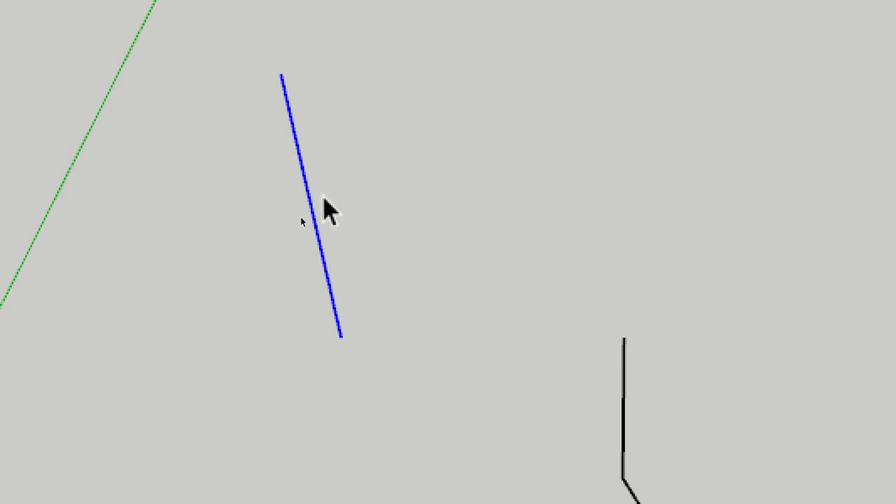
click(300, 215)
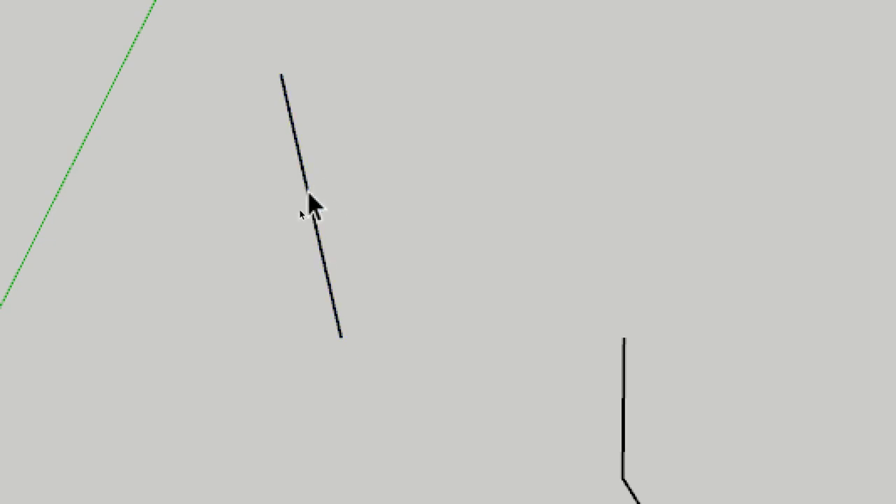
click(310, 210)
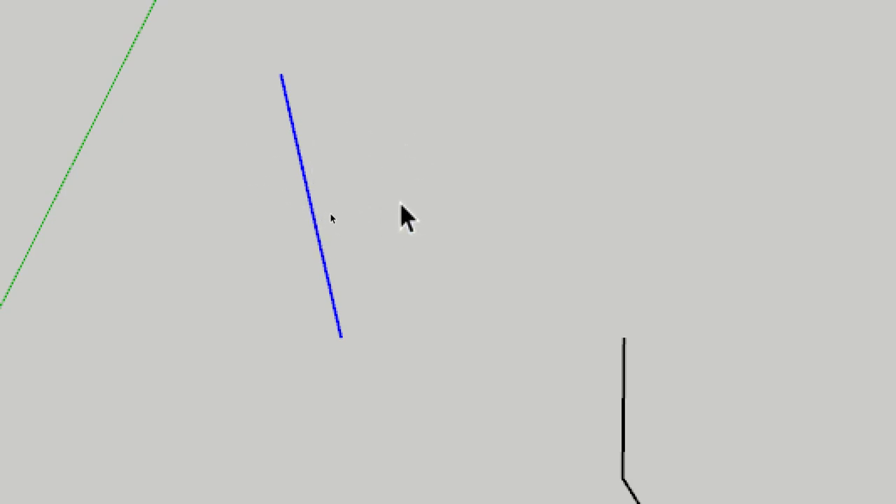
key(Delete)
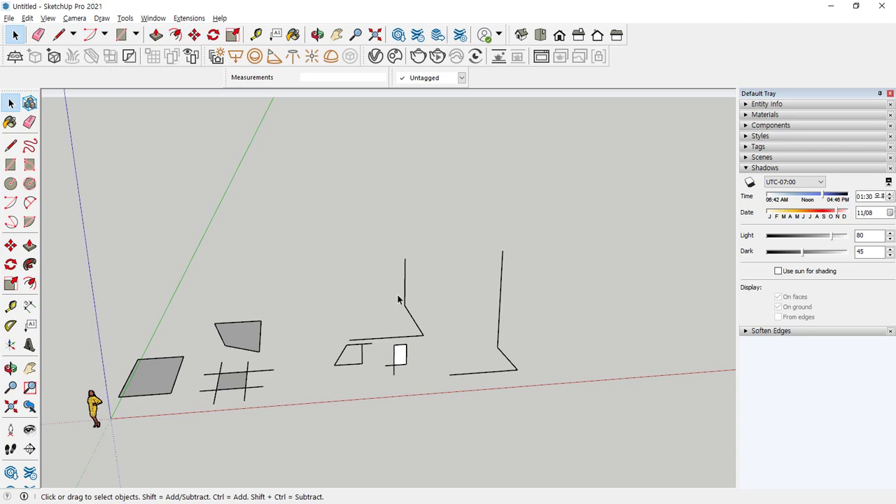
- Erase the upright end line of each of the two open chains with the Eraser
scroll(405, 293, up, 1)
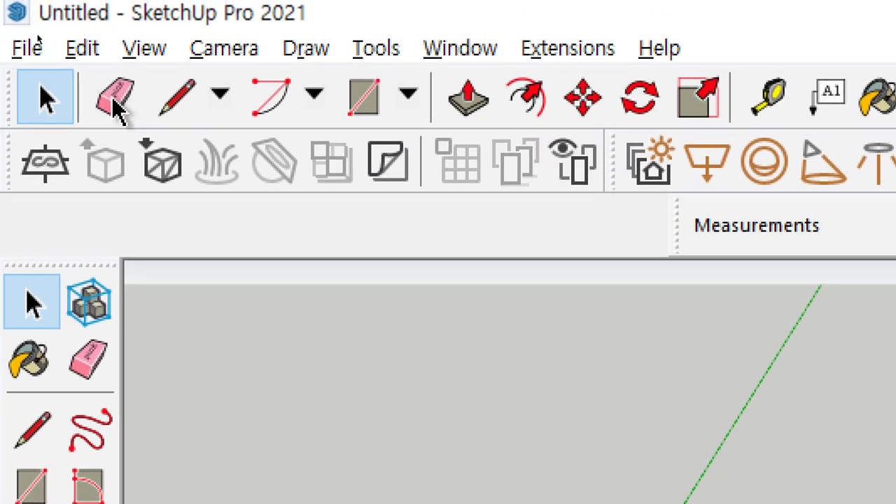
click(115, 105)
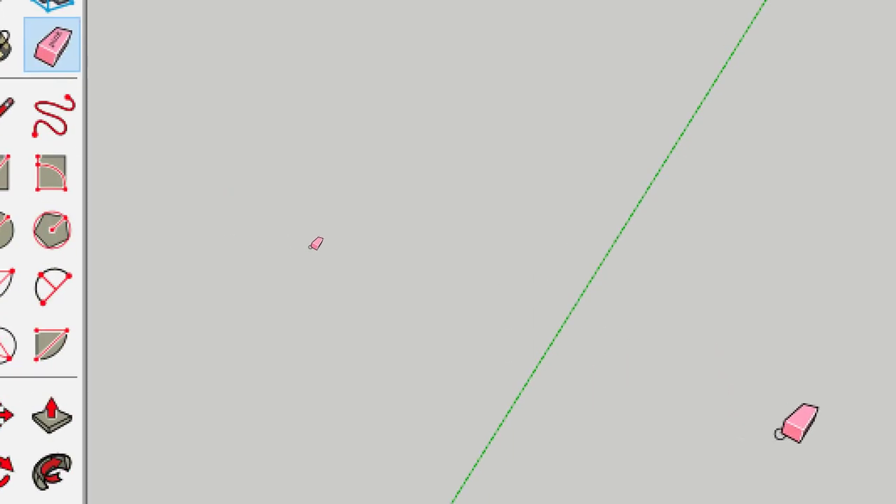
click(662, 346)
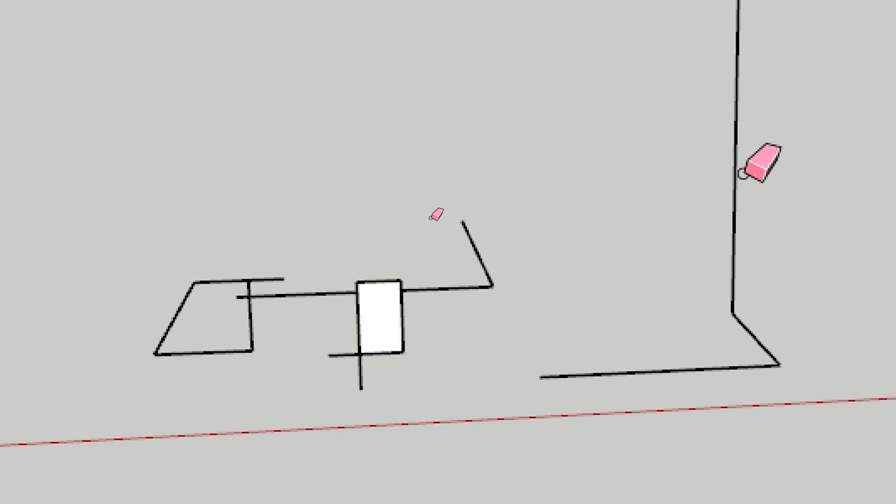
click(737, 174)
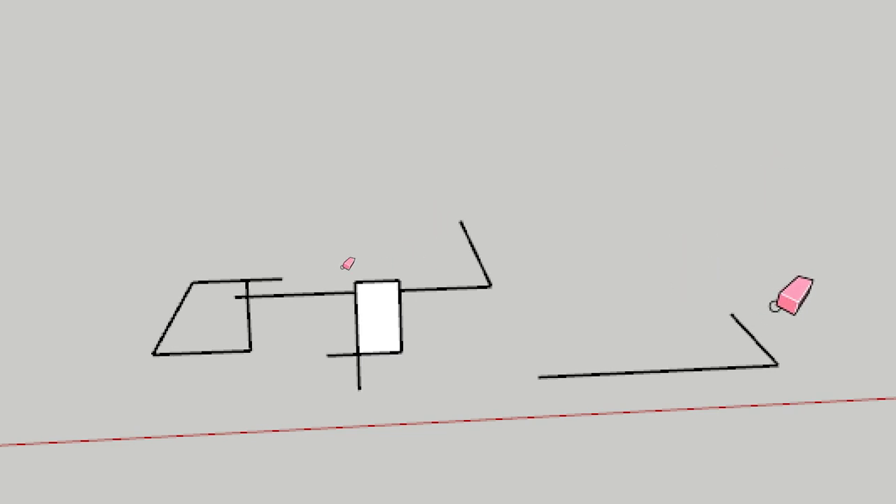
- Erase the remaining edges of both open chains in one continuous Eraser stroke
middle_drag(463, 318, 462, 336)
scroll(521, 327, up, 3)
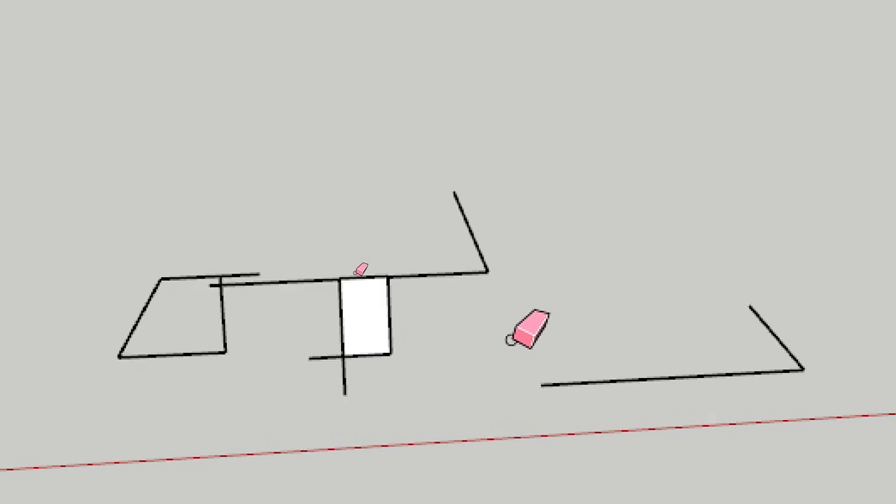
mouse_move(803, 333)
mouse_down()
mouse_move(790, 365)
mouse_move(756, 376)
mouse_move(604, 357)
mouse_move(464, 249)
mouse_move(430, 238)
mouse_move(383, 276)
mouse_move(384, 362)
mouse_up()
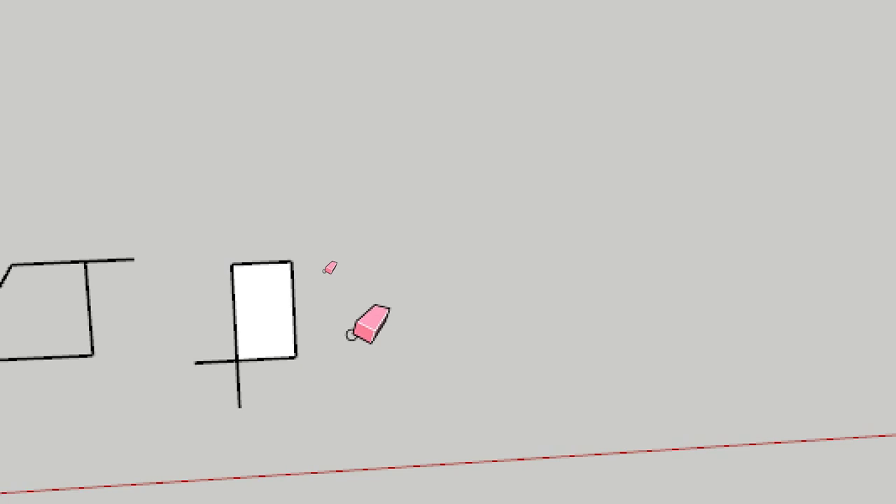
- Erase the upright face with its crossing edges and the neighbouring non-planar loop in one Eraser stroke
scroll(350, 334, down, 2)
mouse_move(13, 287)
shift+middle_down()
mouse_move(110, 290)
mouse_move(403, 249)
shift+middle_up()
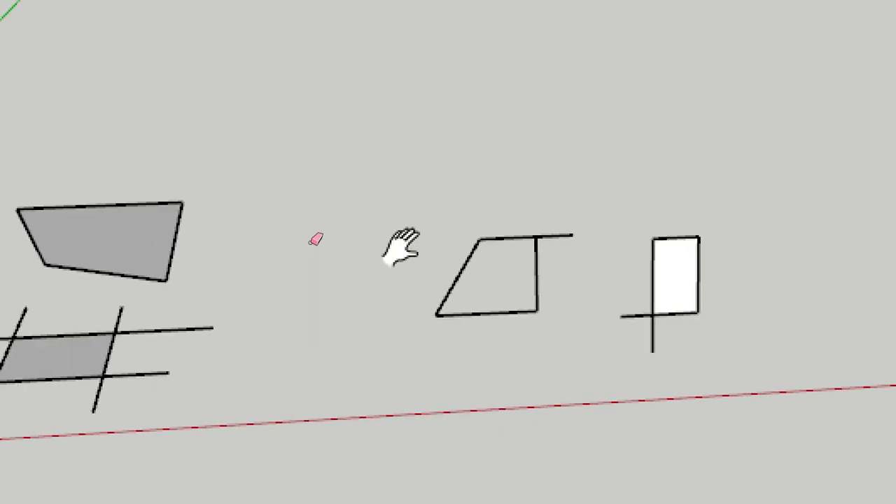
mouse_move(686, 229)
mouse_down()
mouse_move(664, 252)
mouse_move(654, 314)
mouse_move(714, 303)
mouse_move(633, 280)
mouse_move(540, 234)
mouse_move(540, 303)
mouse_move(449, 268)
mouse_move(440, 332)
mouse_move(357, 273)
mouse_move(313, 152)
mouse_up()
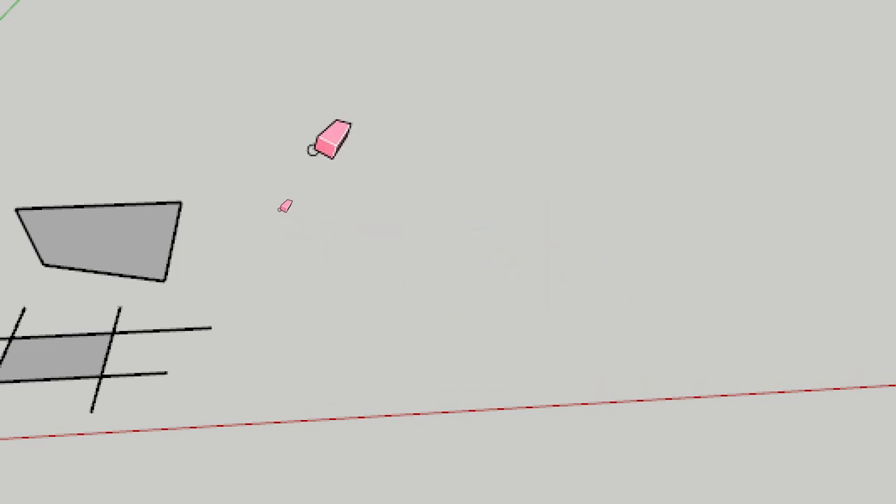
- Zoom by window onto the large four-sided face and onto the crossing lines, restoring the full model extents after each
key(space)
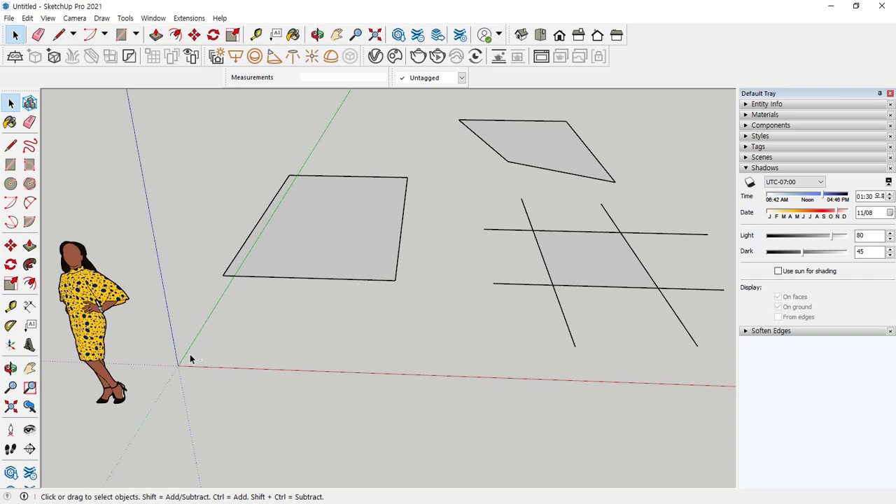
key(ctrl+shift+w)
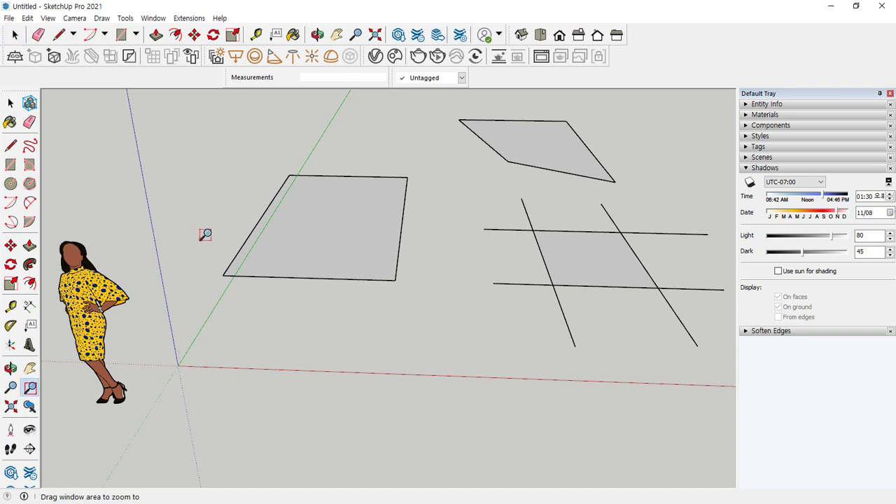
drag(232, 192, 445, 304)
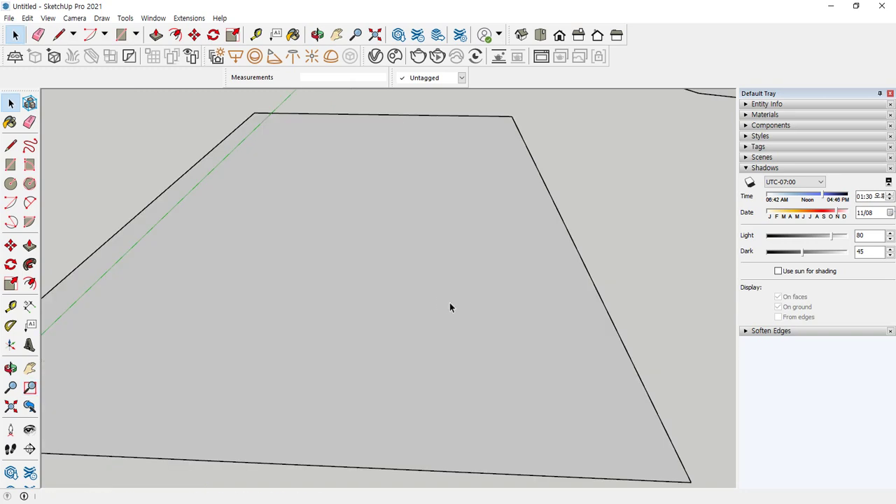
key(shift+z)
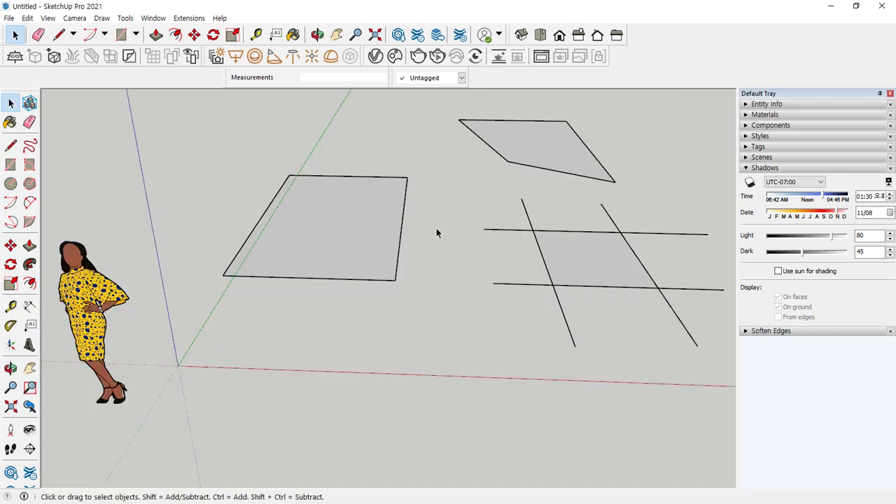
key(ctrl+shift+w)
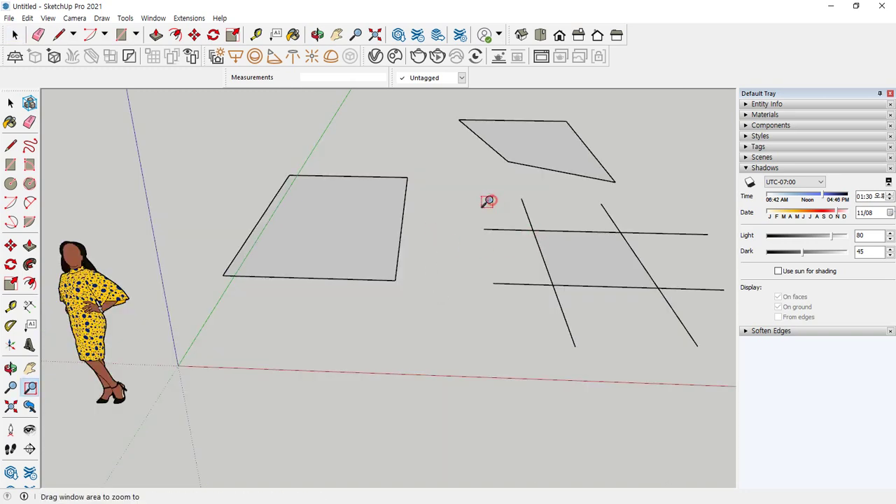
drag(491, 200, 689, 267)
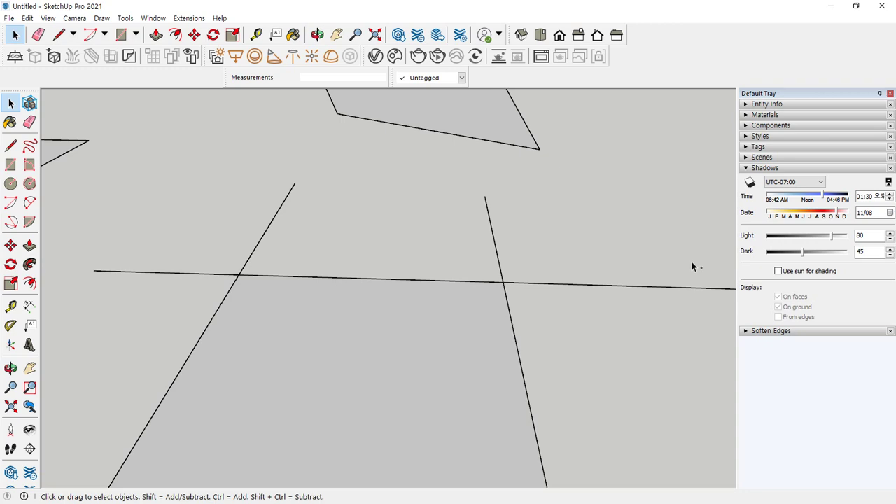
key(shift+z)
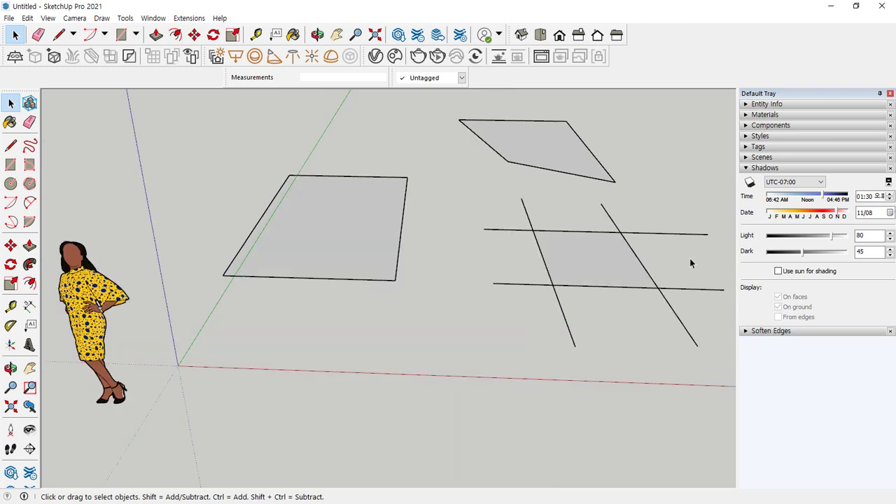
- Select the irregular four-sided face and its edges with an enclosing selection window, and clear the selection
scroll(324, 201, down, 3)
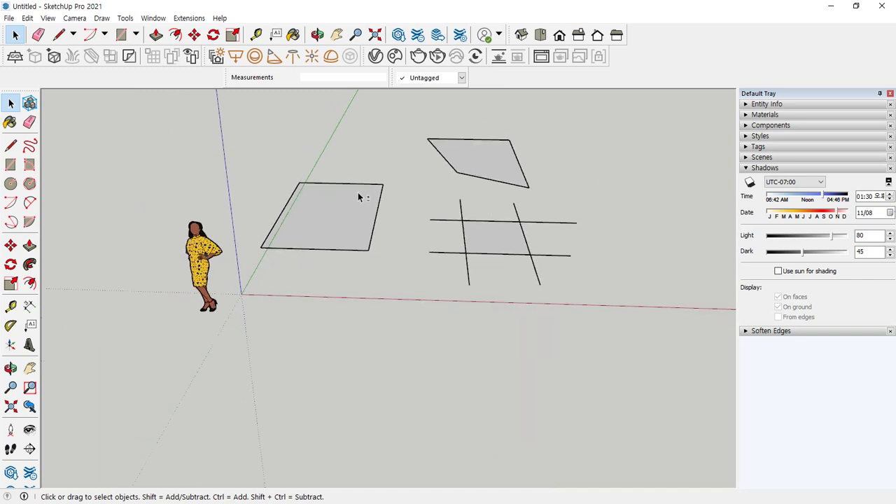
middle_drag(360, 194, 308, 234)
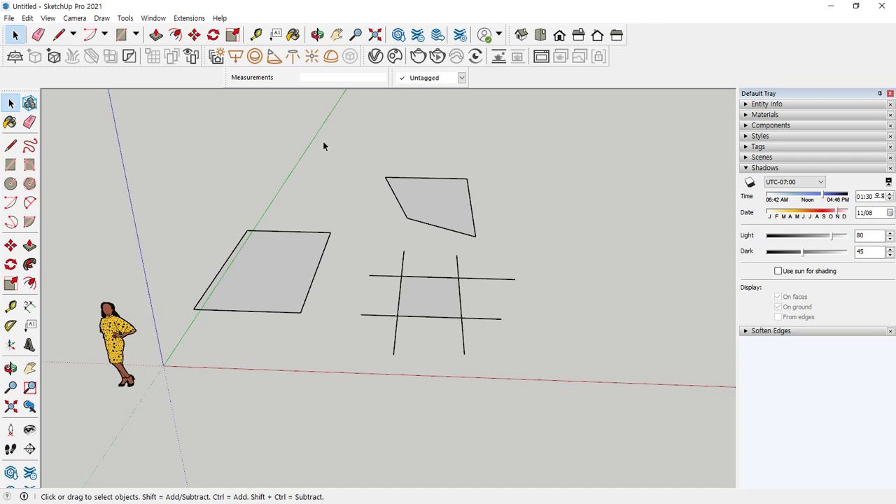
key(e)
key(space)
drag(327, 127, 518, 245)
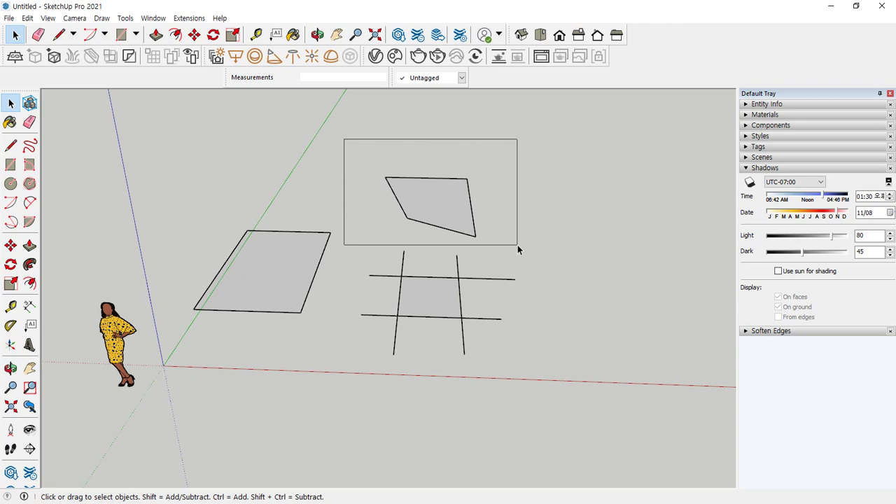
mouse_move(518, 245)
mouse_down()
mouse_move(488, 175)
mouse_move(483, 211)
mouse_move(507, 251)
mouse_move(507, 242)
mouse_move(526, 245)
mouse_up()
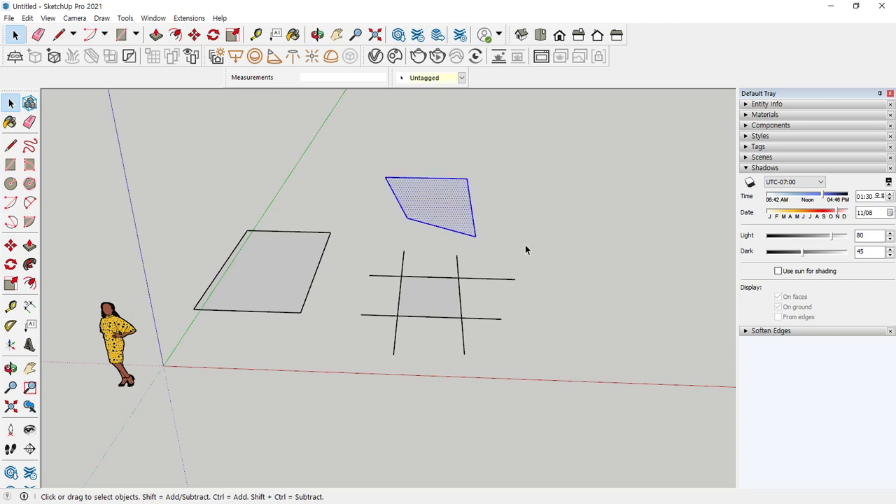
click(339, 196)
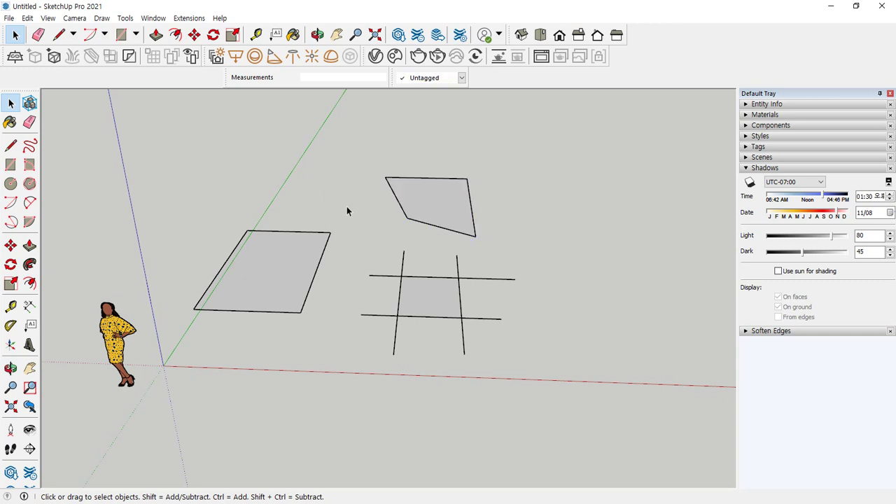
- Select the large face on the green axis and the crossing lines with crossing selections, clearing each one
drag(341, 172, 250, 274)
drag(228, 302, 223, 346)
drag(203, 251, 199, 252)
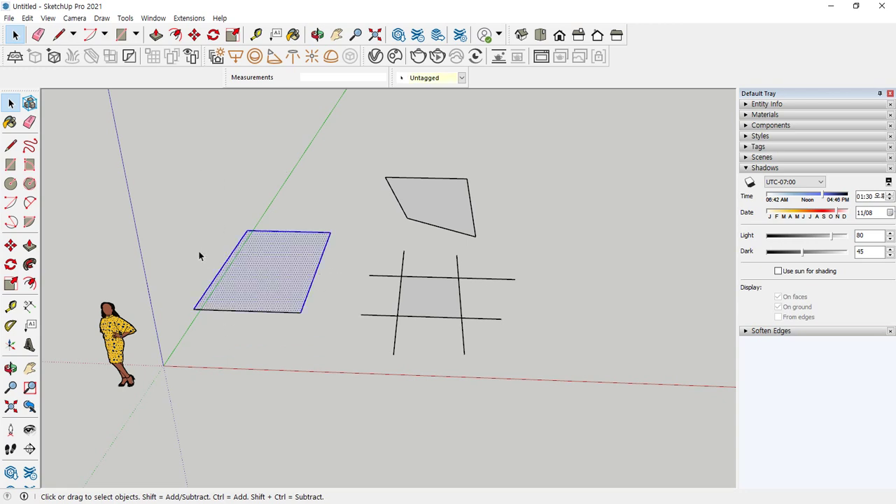
click(482, 333)
drag(474, 329, 384, 270)
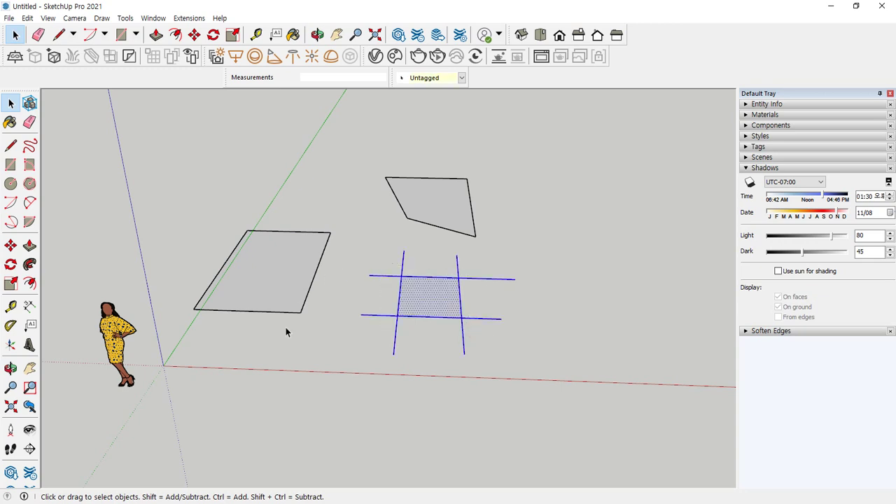
click(519, 360)
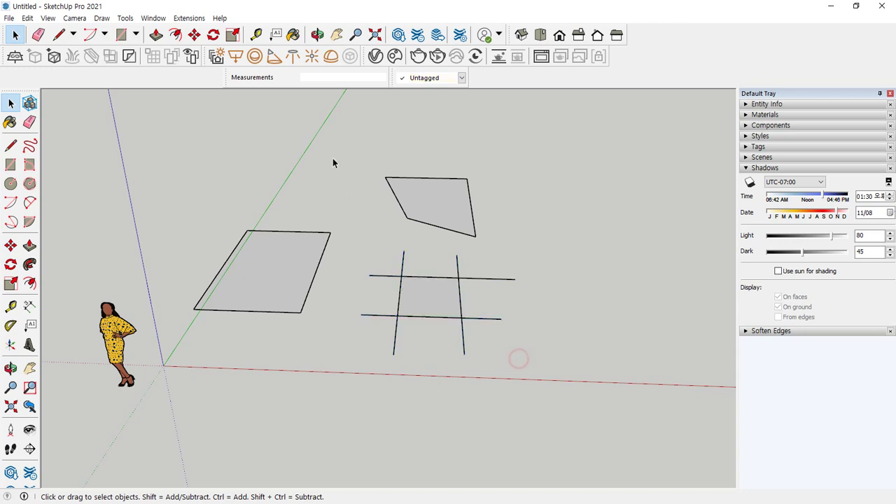
- Select the irregular face's left slanted edge alone, and window-select the middle face of the crossing lines with its surrounding edges
click(396, 198)
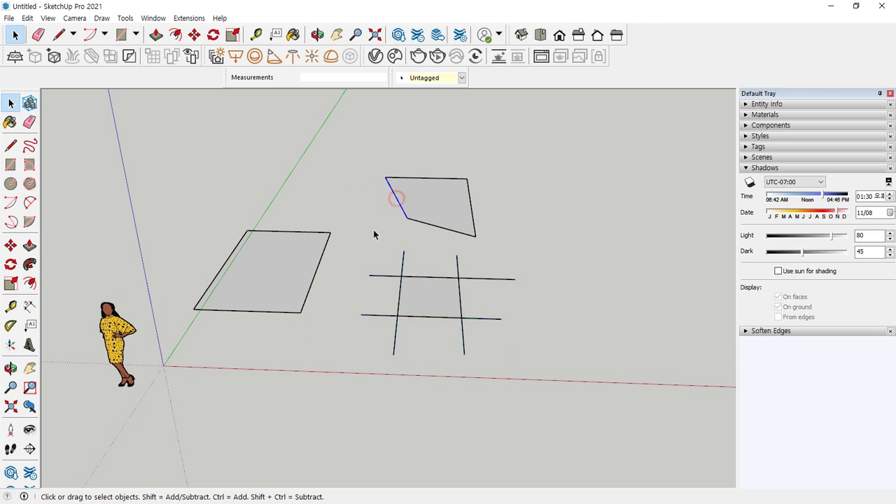
click(516, 340)
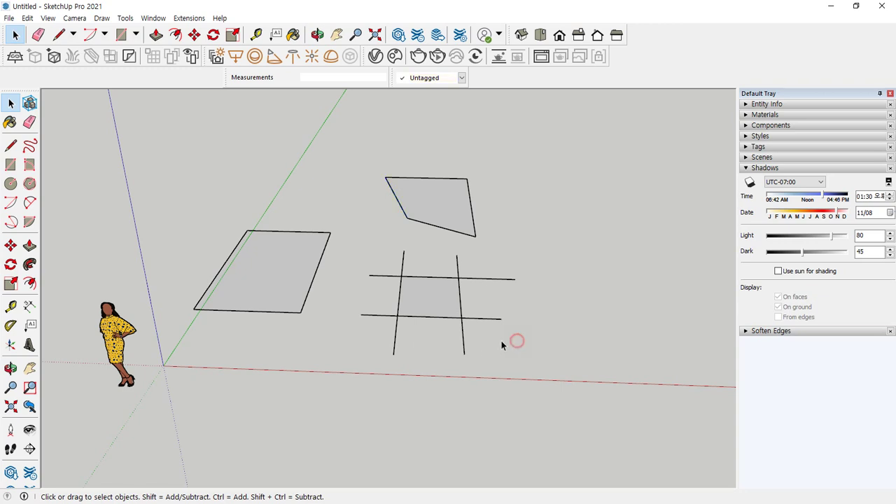
drag(478, 332, 461, 378)
click(369, 243)
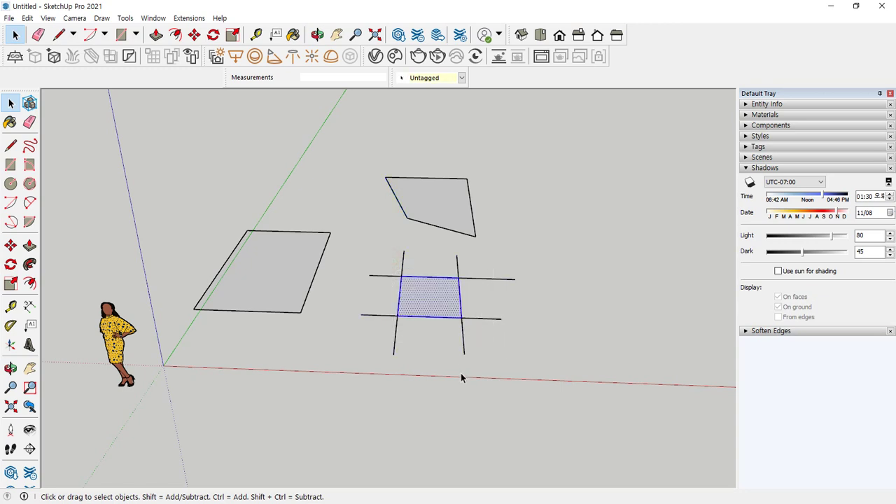
- Compare enclosing-window and crossing selections on the crossing lines and their middle face, clearing the selection after each
click(346, 228)
drag(342, 212, 532, 376)
click(532, 376)
drag(470, 327, 378, 273)
click(361, 345)
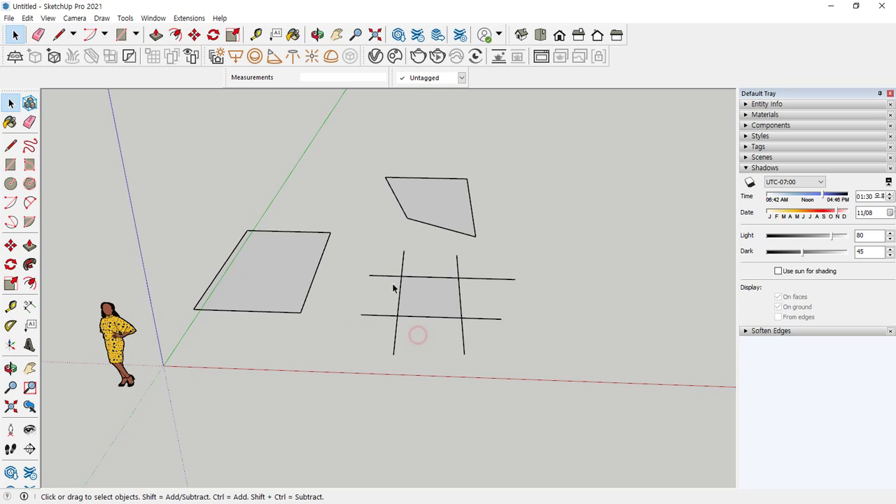
drag(386, 253, 499, 348)
click(546, 356)
click(338, 211)
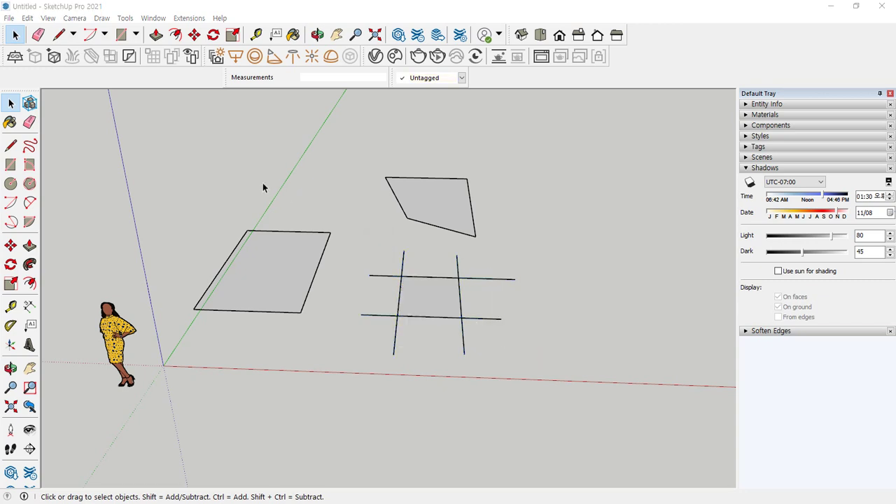
- Select only the large face on the green axis, and one protruding end segment of the crossing lines, clearing each selection
middle_drag(263, 183, 246, 226)
scroll(257, 250, up, 5)
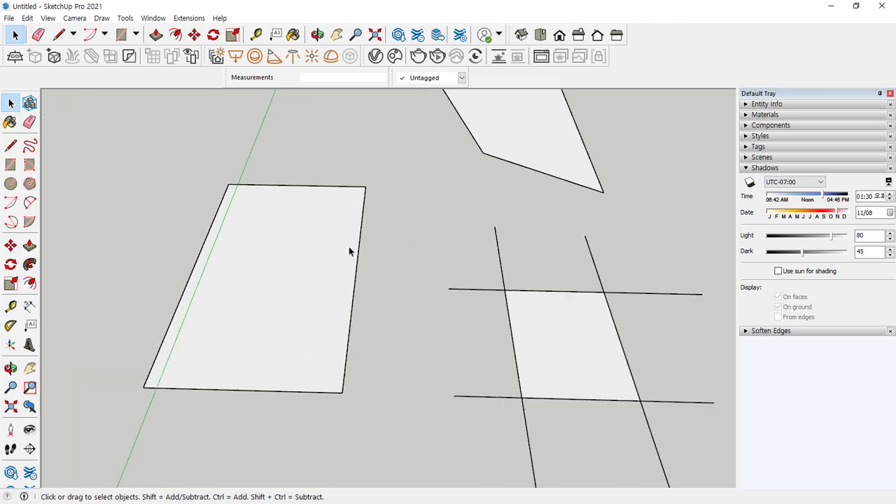
click(266, 264)
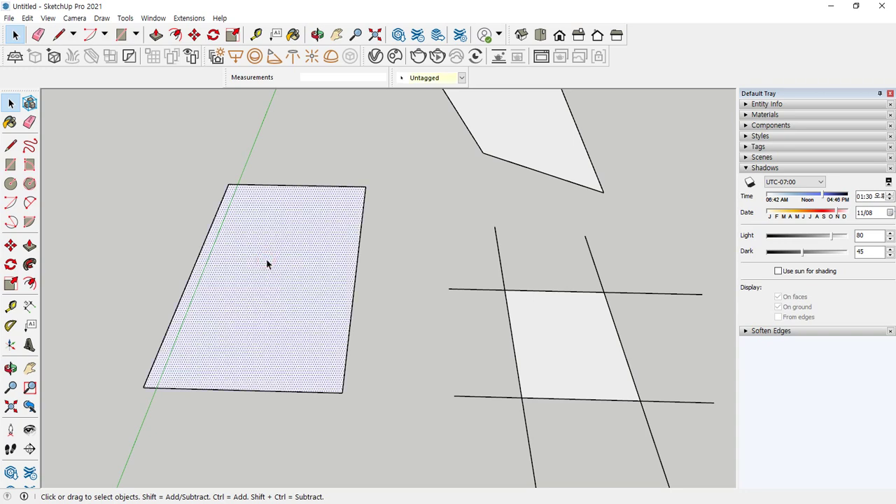
click(391, 261)
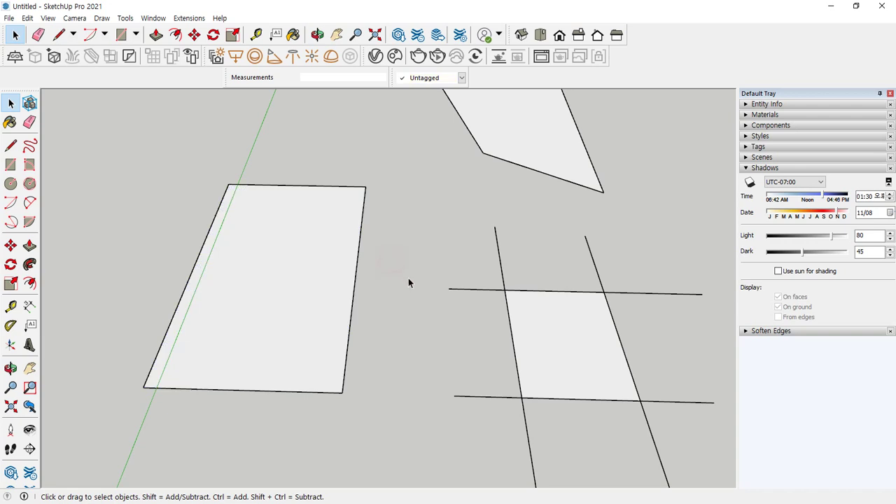
click(464, 291)
click(464, 291)
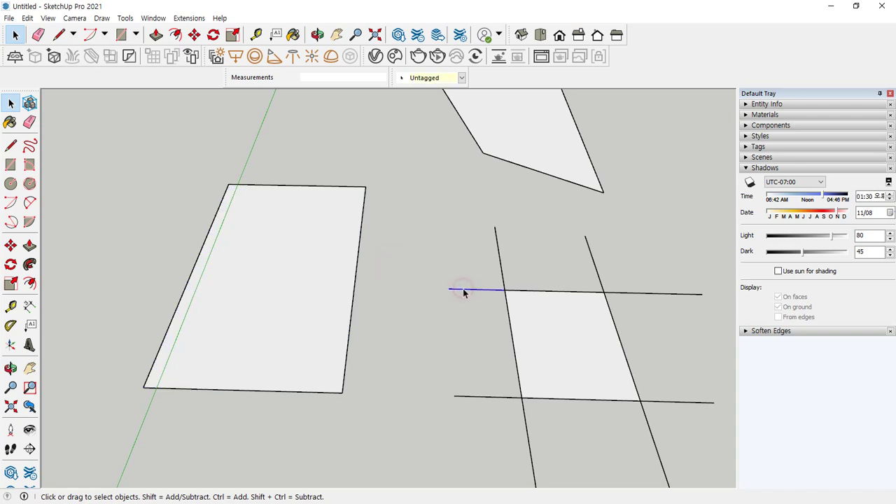
scroll(463, 293, up, 2)
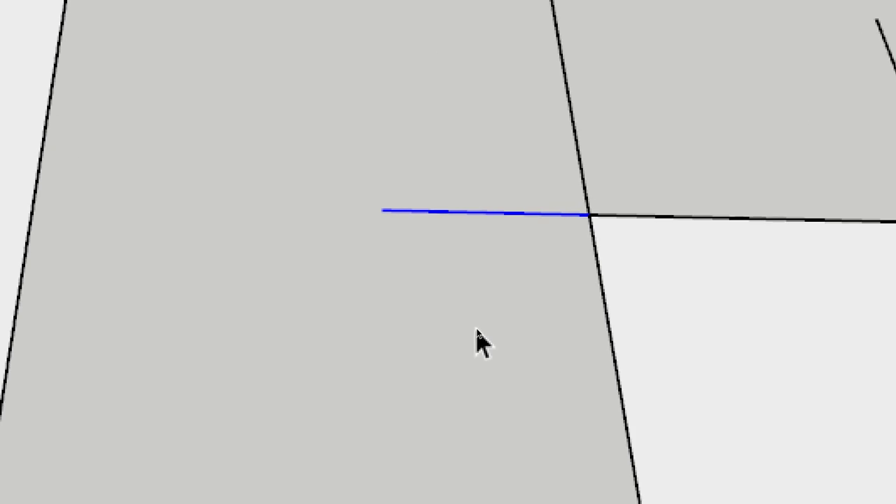
click(478, 333)
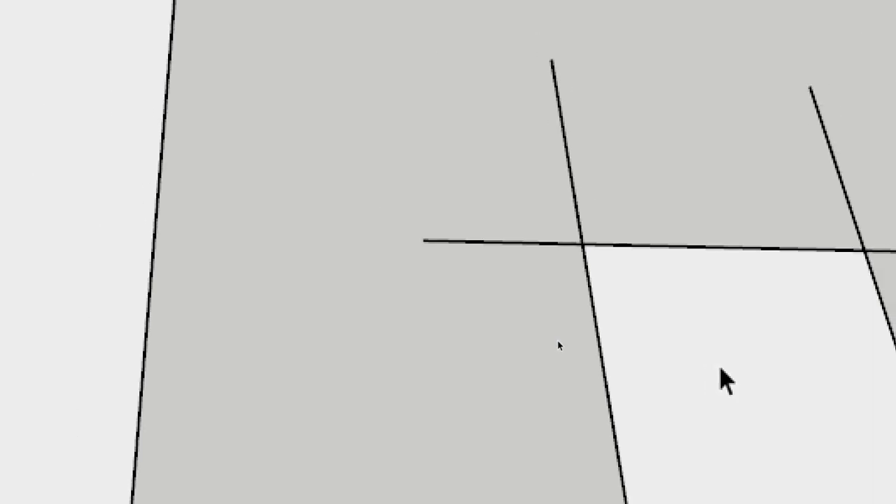
- Select the crossing lines' middle face and a protruding segment individually, then the face with its bounding edges, and clear the selection
mouse_move(751, 378)
shift+middle_down()
mouse_move(480, 226)
mouse_move(390, 236)
shift+middle_up()
click(382, 231)
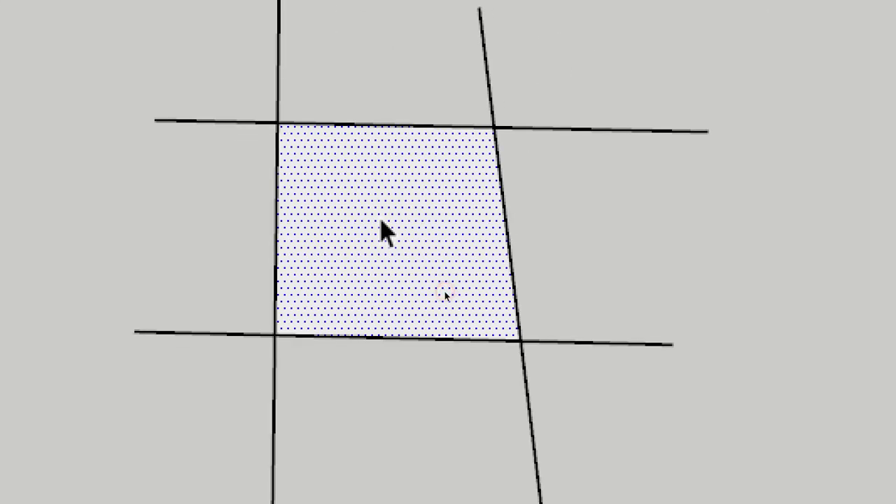
click(249, 152)
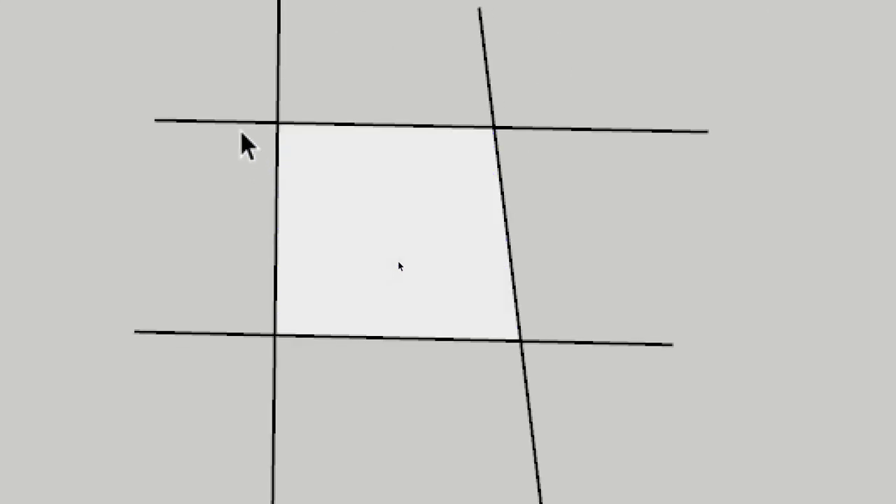
click(247, 122)
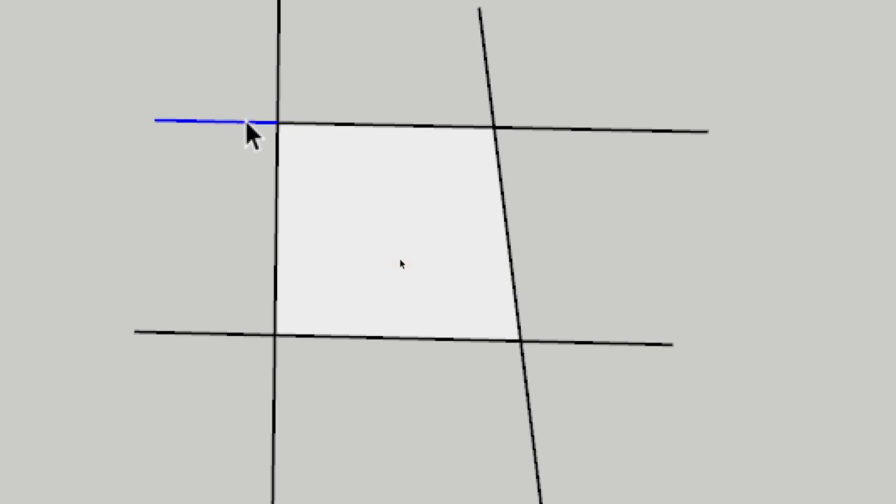
click(229, 181)
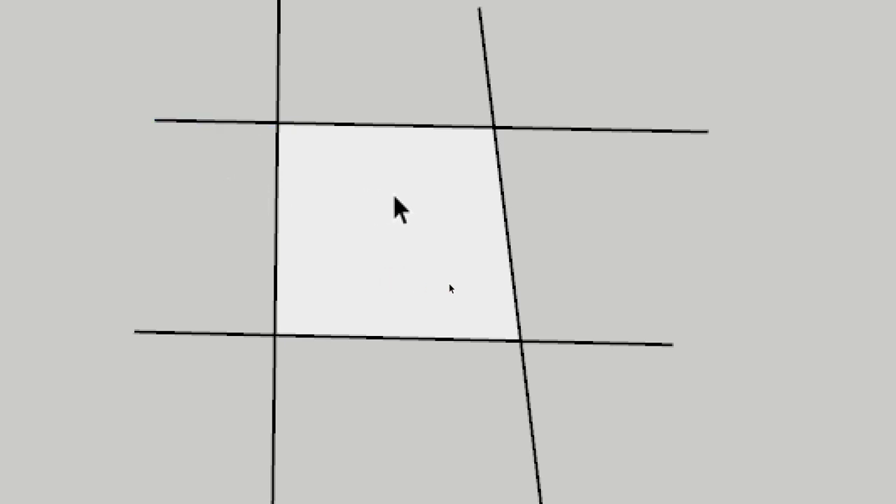
click(450, 285)
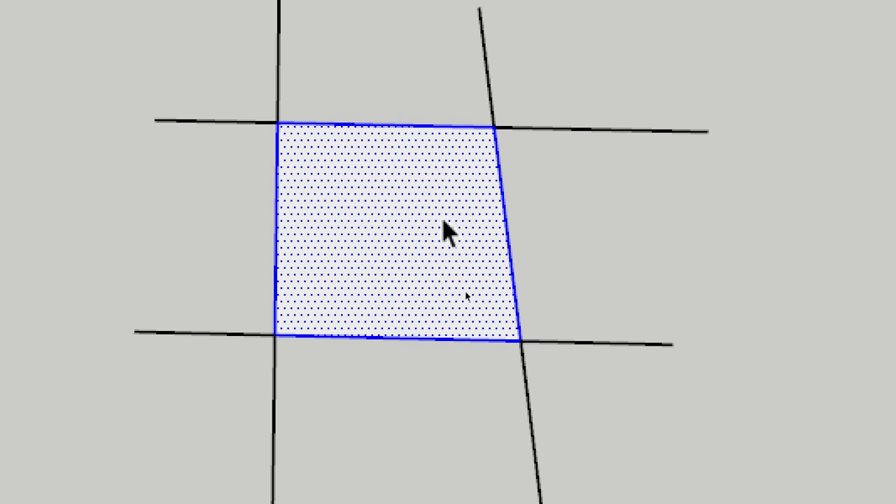
click(435, 411)
- Draw a line across the far ends of the two lengthwise lines to close a second face beside the middle one
shift+middle_drag(364, 153, 357, 243)
key(l)
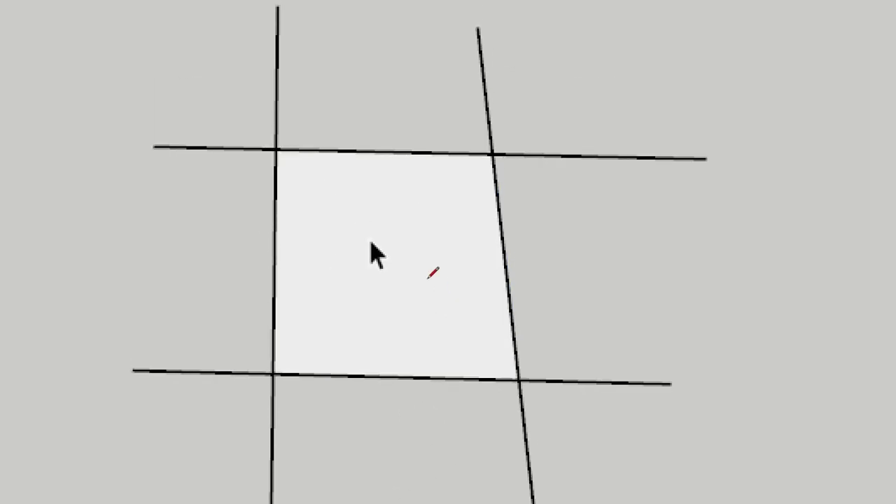
click(535, 65)
click(183, 60)
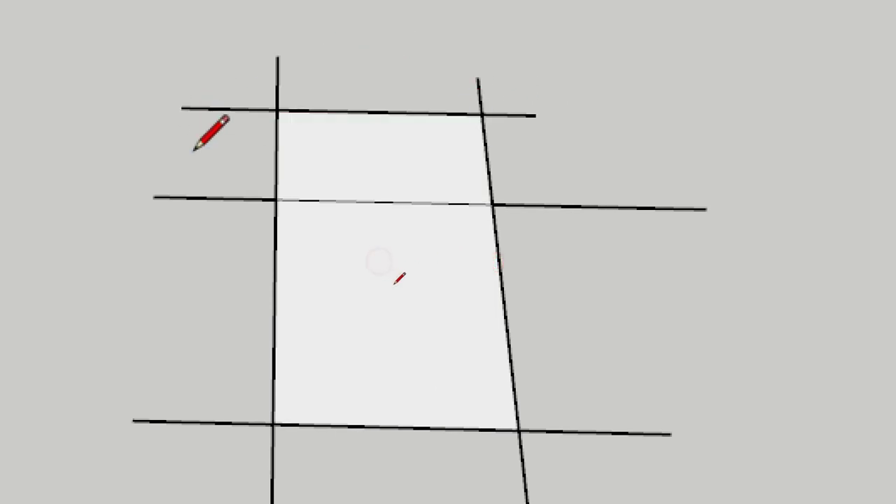
- Select the edge shared by the two adjoining faces together with both faces
key(space)
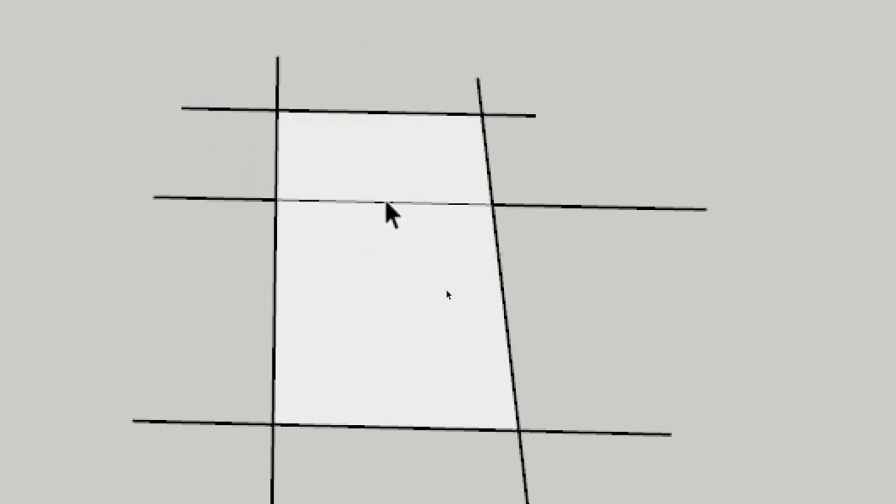
click(387, 203)
ctrl+click(446, 289)
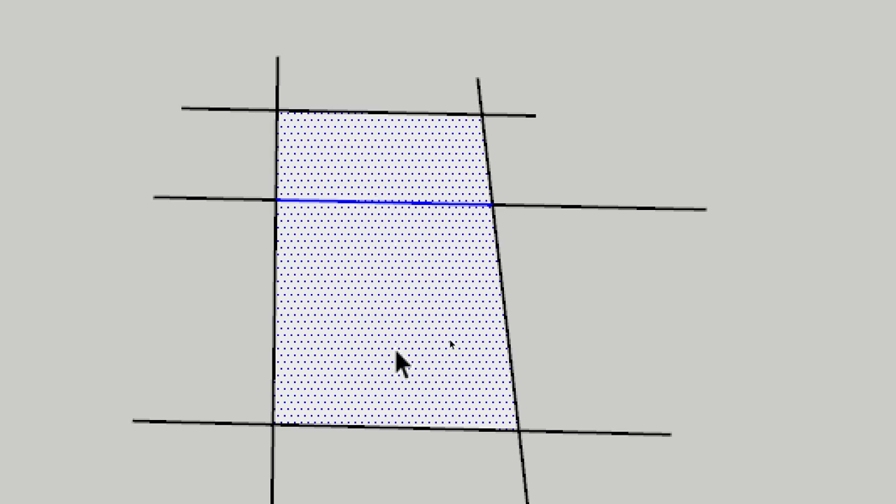
- Select the middle face with its bounding edges, then the shared edge with both adjoining faces, and clear the selection
click(547, 317)
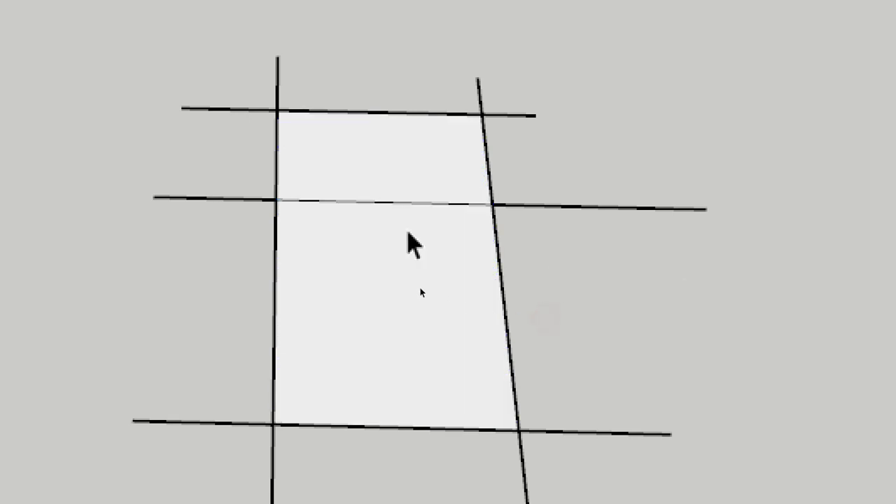
click(444, 316)
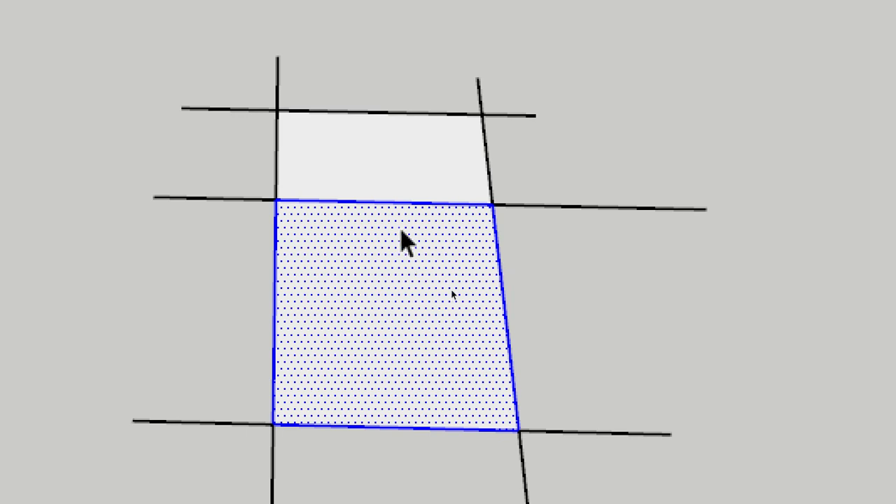
click(387, 201)
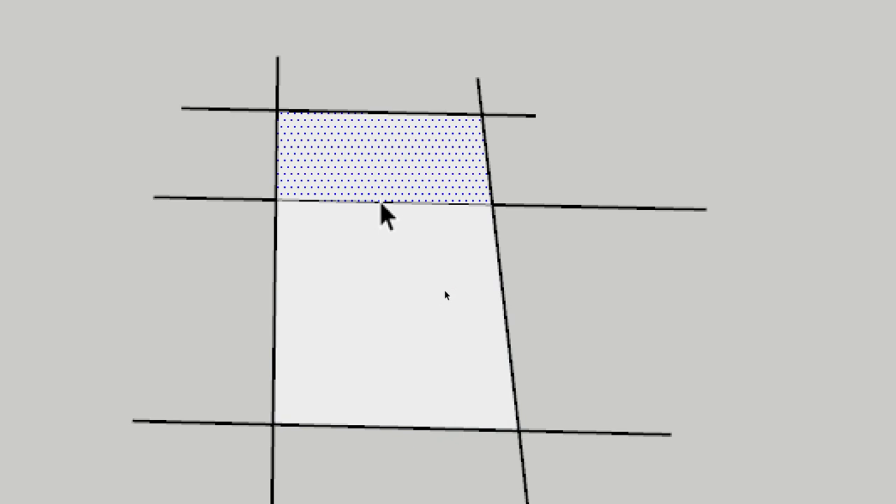
double_click(383, 202)
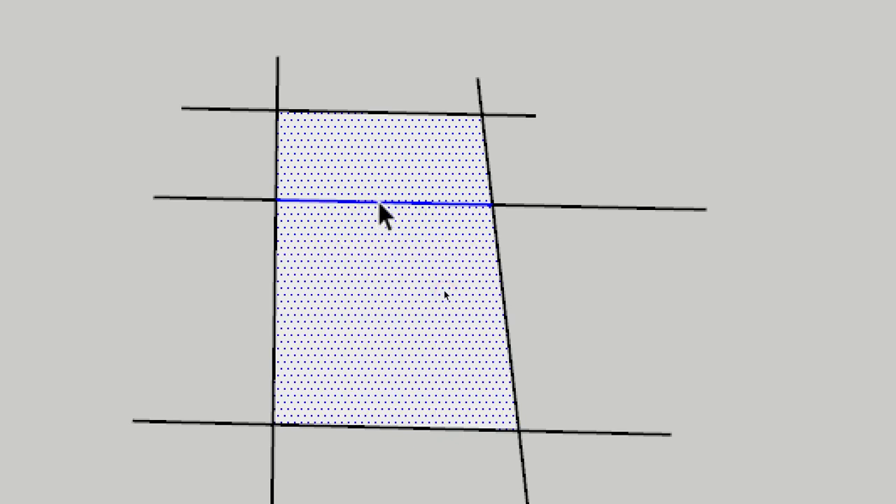
click(774, 347)
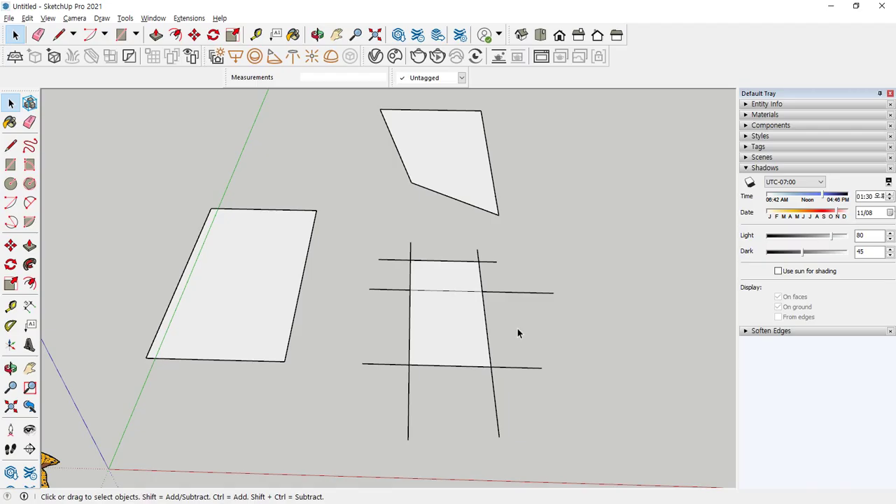
- Select everything connected to the crossing lines' middle face, then the large face on the green axis with its edges, and clear the selection
scroll(517, 333, up, 1)
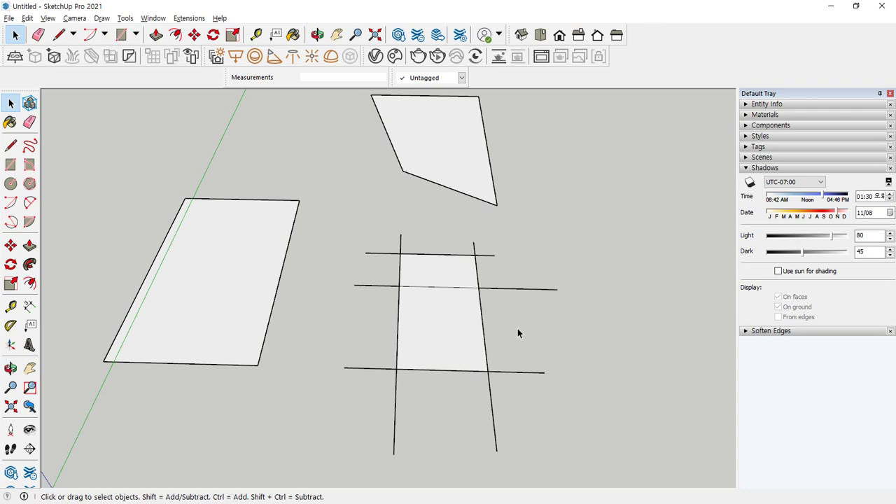
click(456, 331)
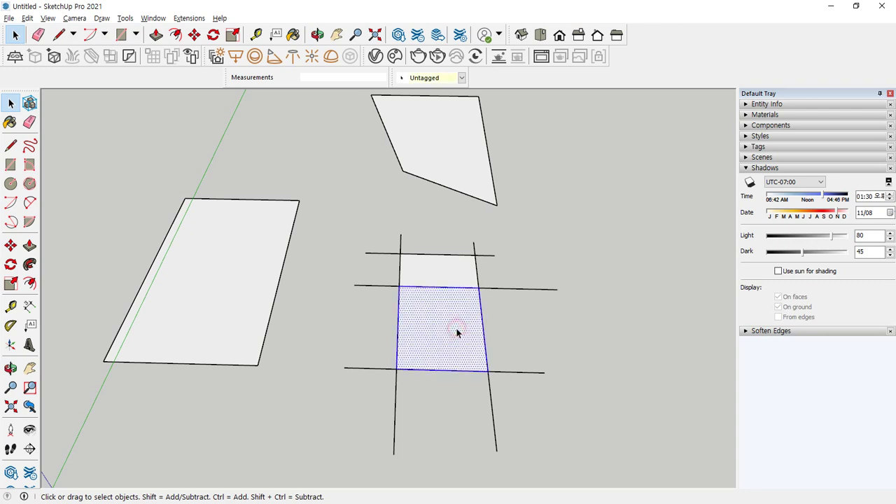
triple_click(456, 332)
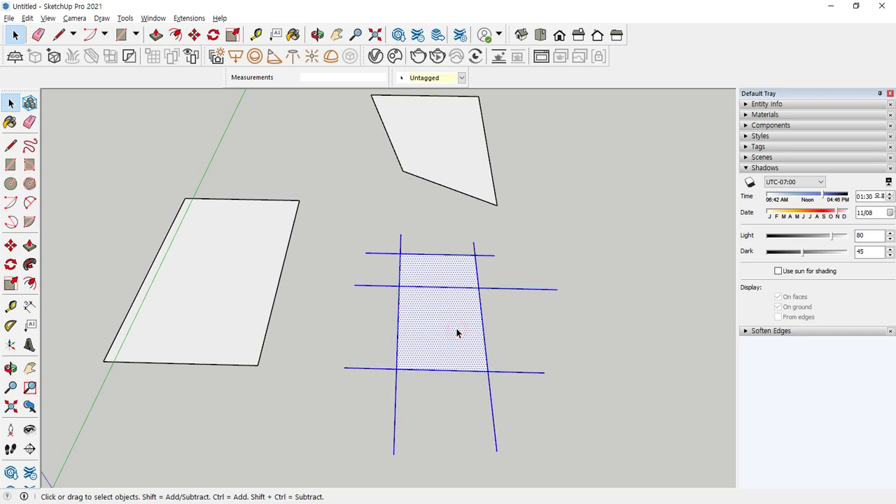
double_click(238, 258)
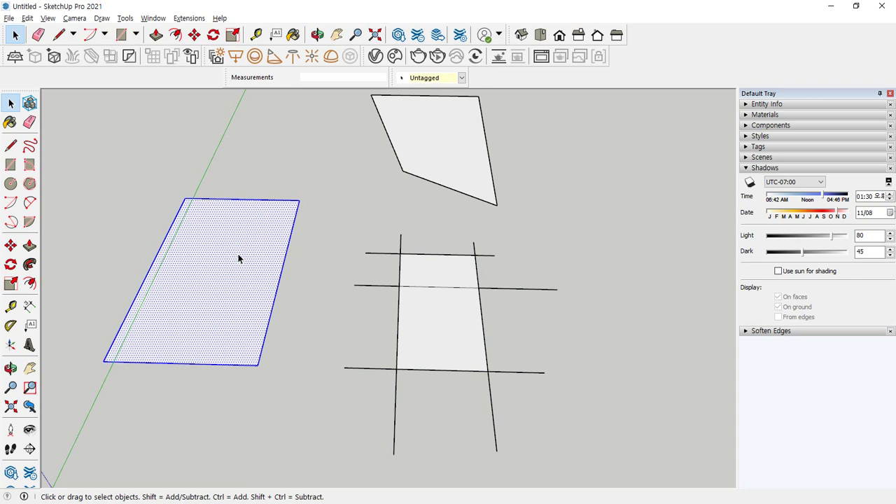
click(518, 333)
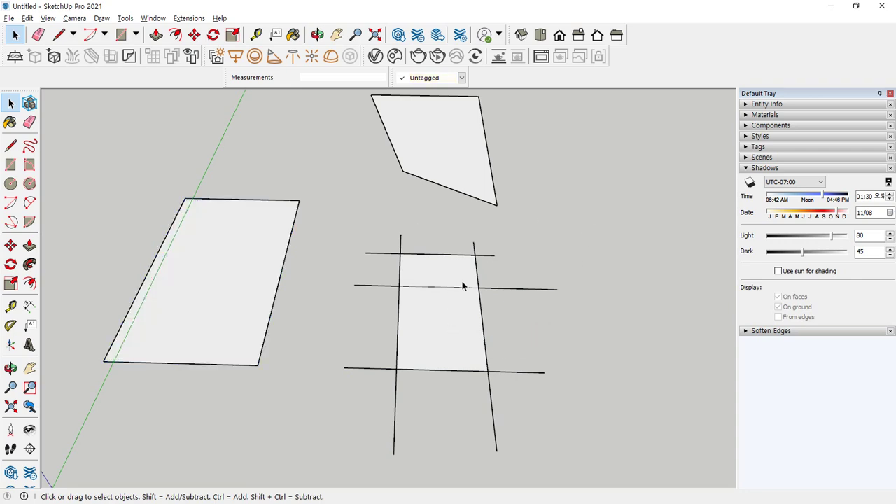
- Select the entire connected geometry of the crossing-lines shape once more and clear the selection
triple_click(465, 329)
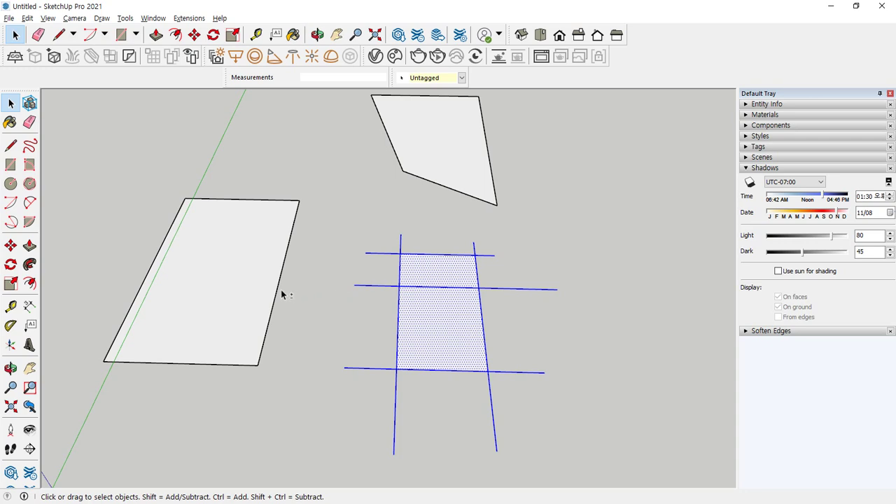
shift+middle_drag(280, 296, 406, 289)
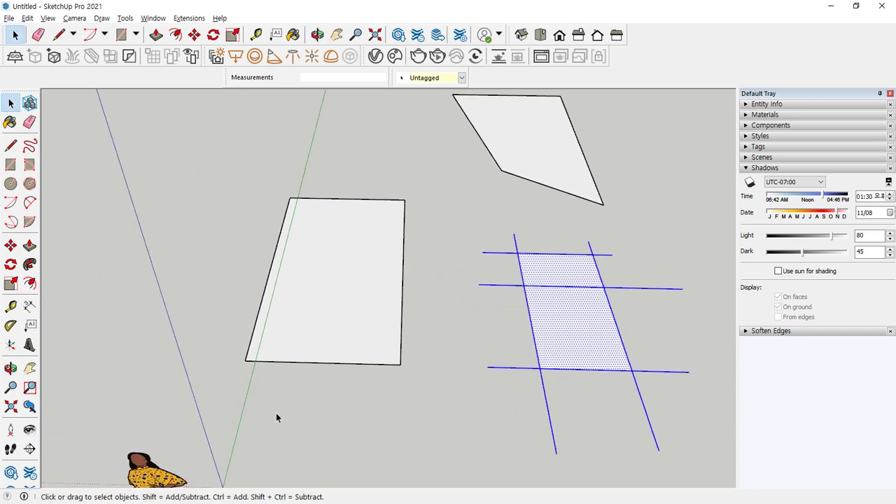
click(453, 337)
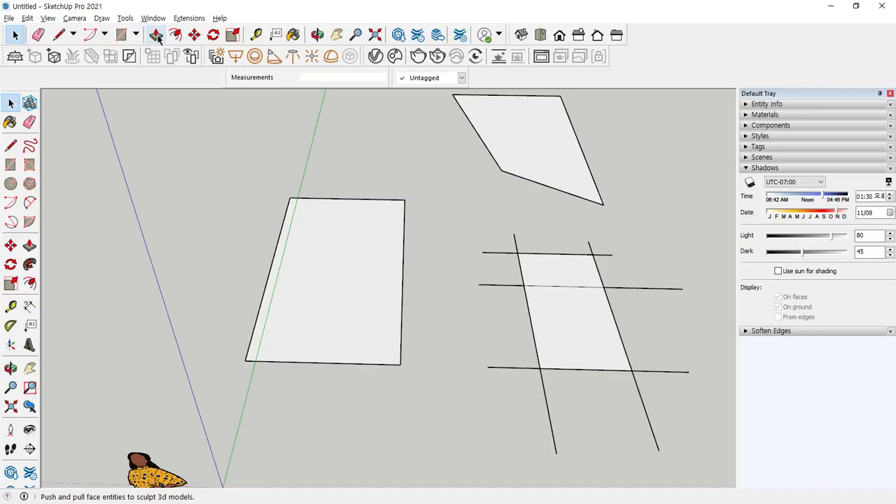
- Push/Pull the large face on the green axis upward about 2022 mm into a box
click(158, 69)
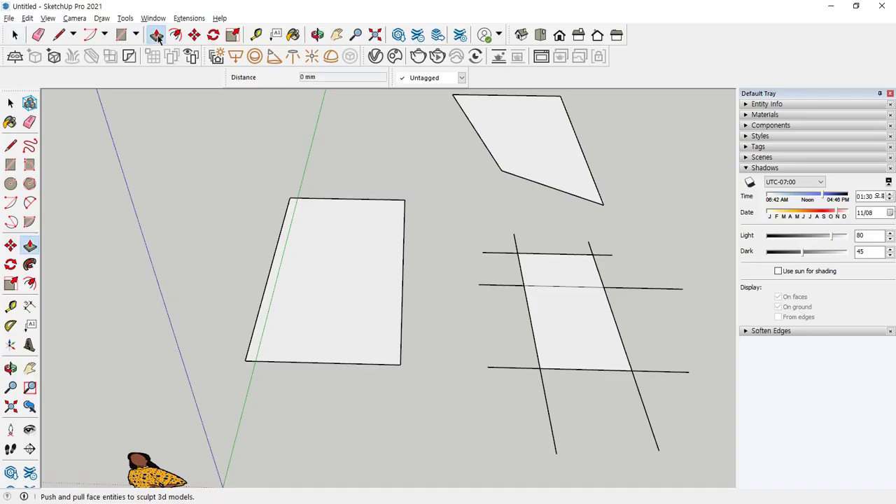
click(341, 253)
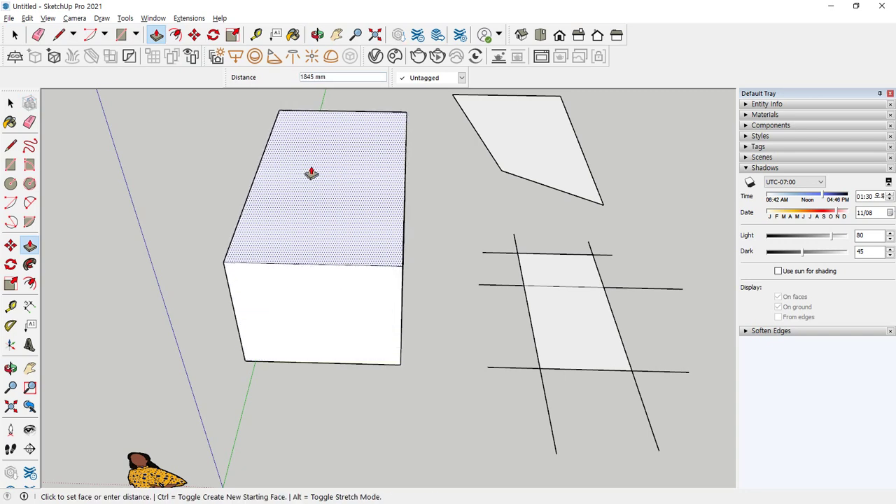
middle_drag(311, 173, 231, 184)
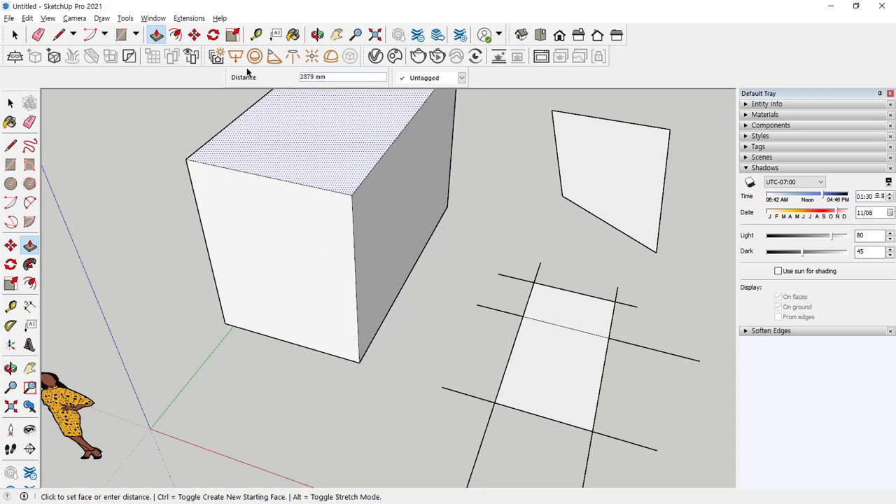
click(257, 155)
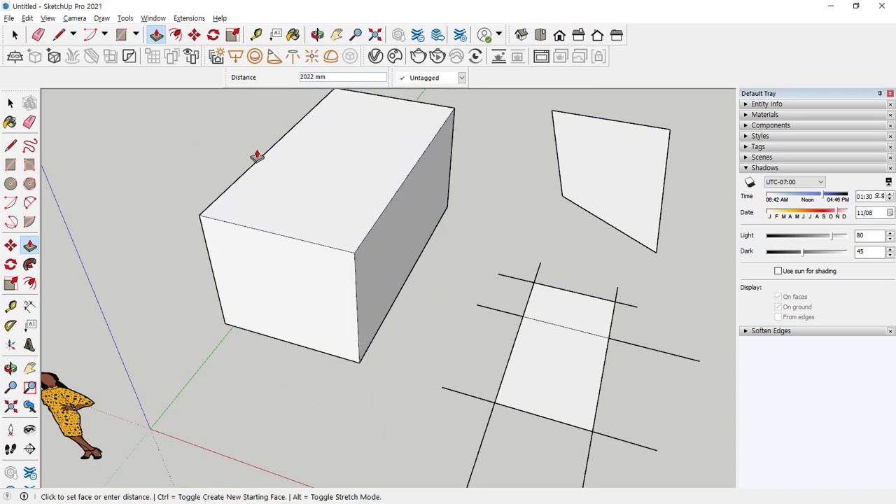
- Push and pull the box's front end face in and out several times, finishing with an outward pull of about 2842 mm
click(278, 305)
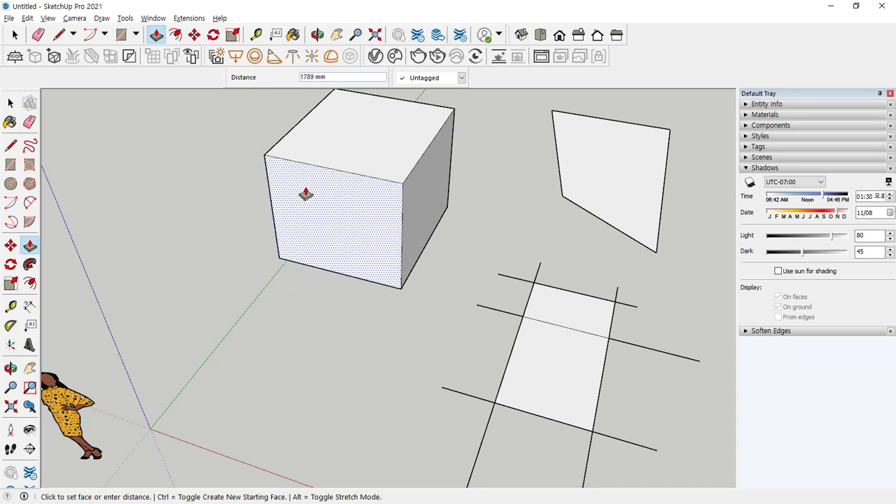
click(308, 190)
click(360, 194)
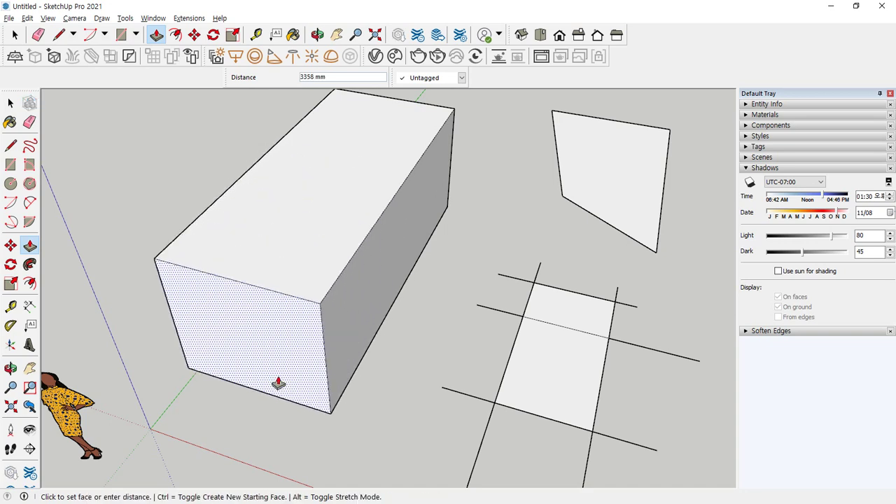
click(258, 392)
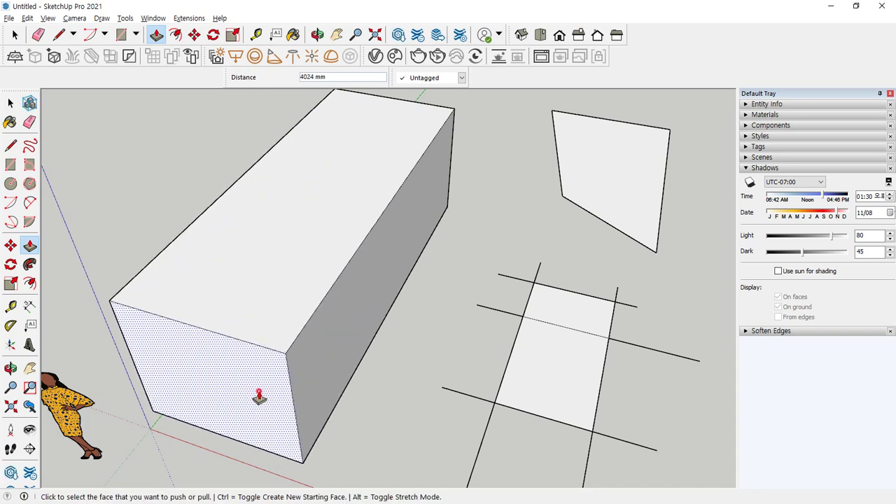
click(242, 371)
click(332, 178)
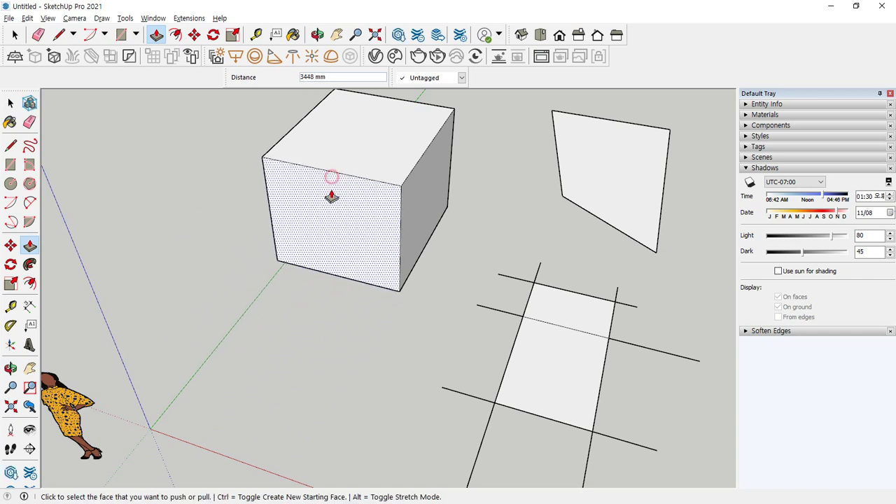
click(332, 208)
click(289, 301)
click(310, 225)
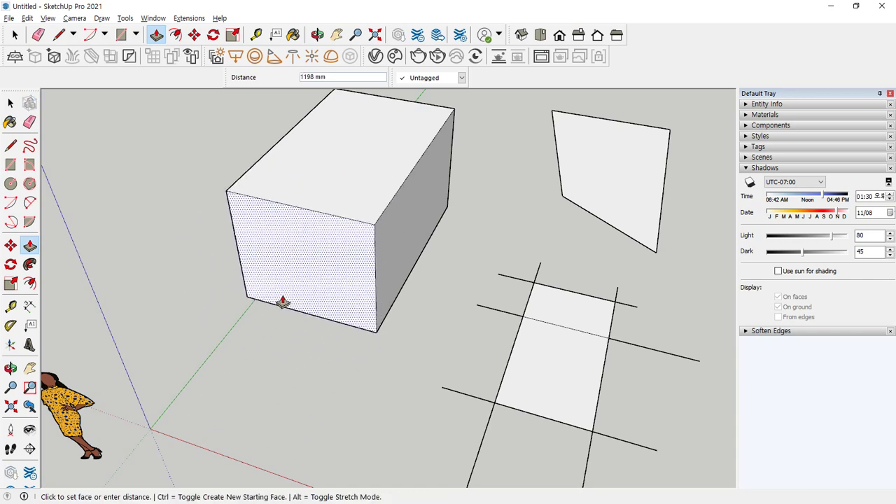
click(241, 364)
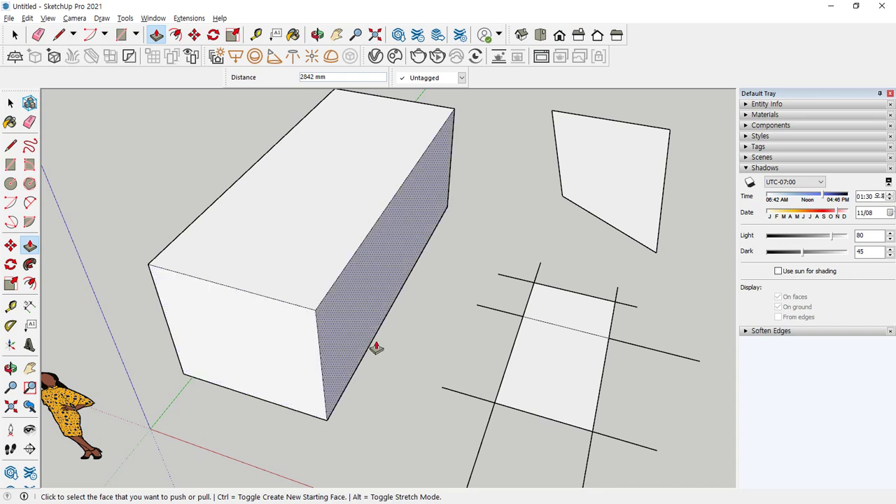
- Select the box's top face alone, then the face with its bounding edges, then all of the box's connected geometry
key(space)
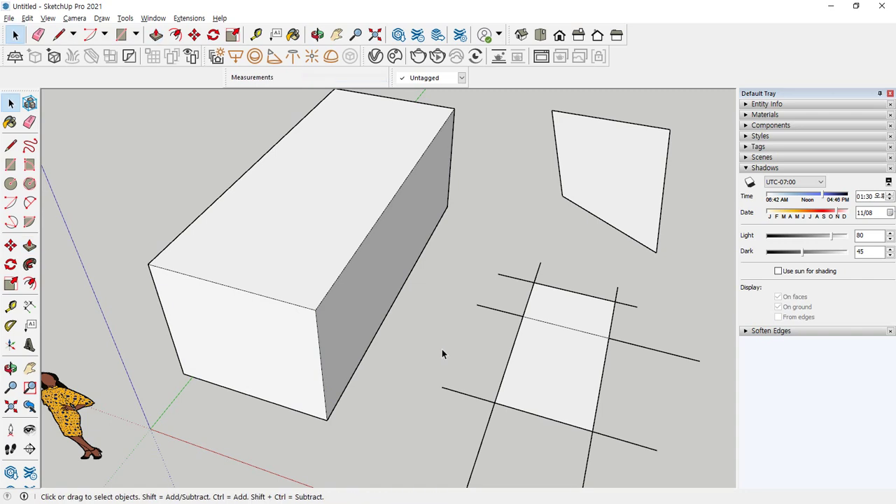
click(318, 184)
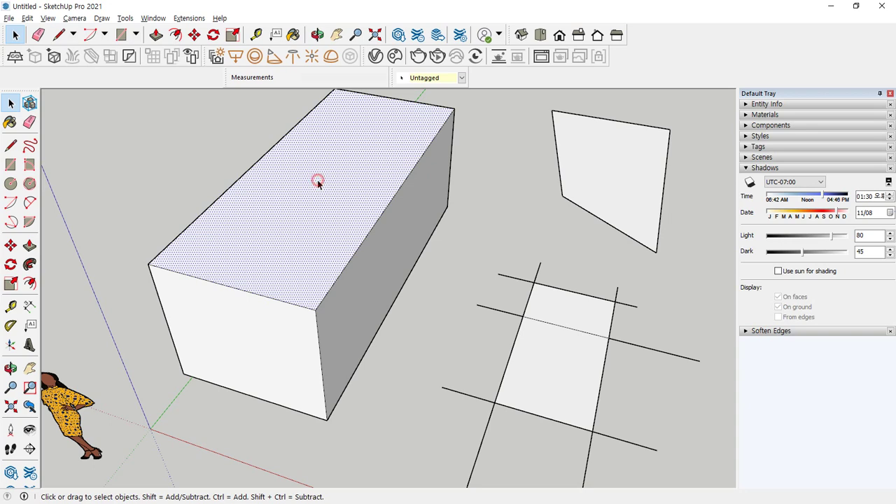
double_click(318, 184)
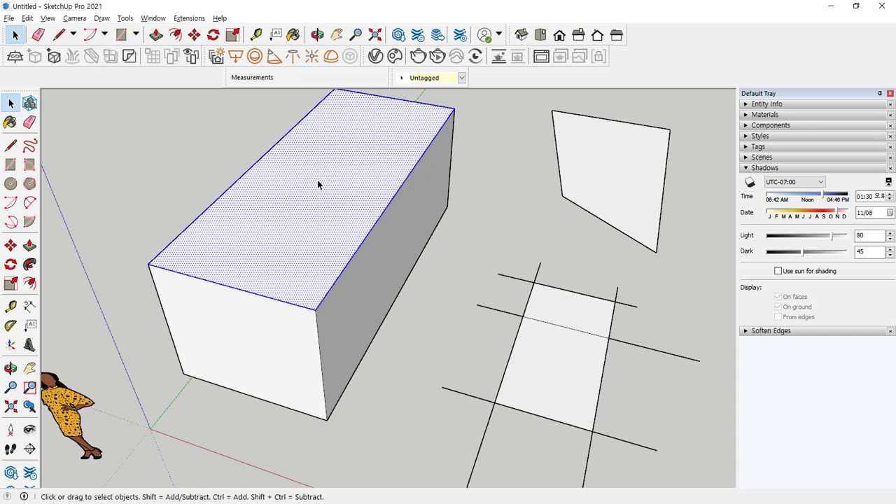
triple_click(318, 184)
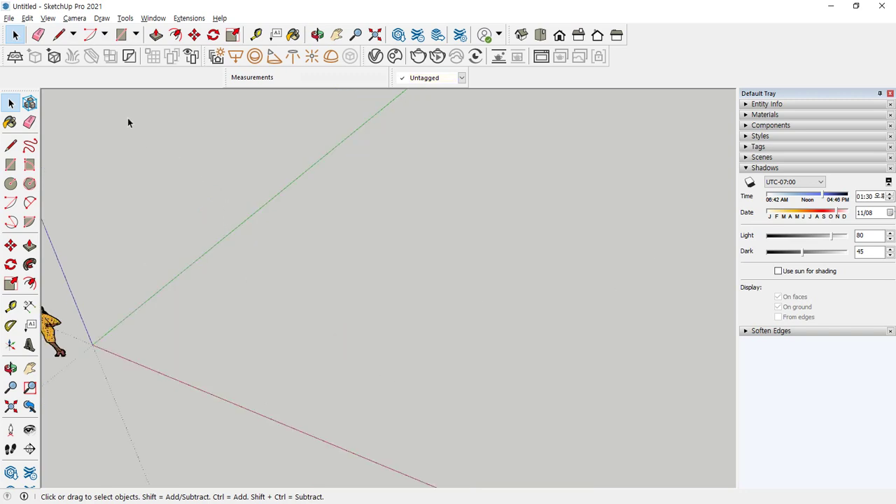
- Activate the Line tool, undock and close the Measurements toolbar, and view the status bar configuration options
click(59, 34)
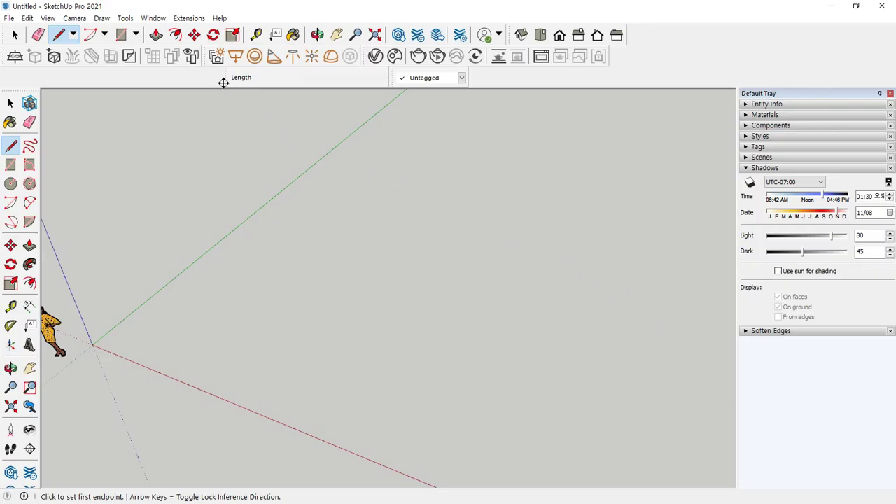
drag(223, 81, 228, 136)
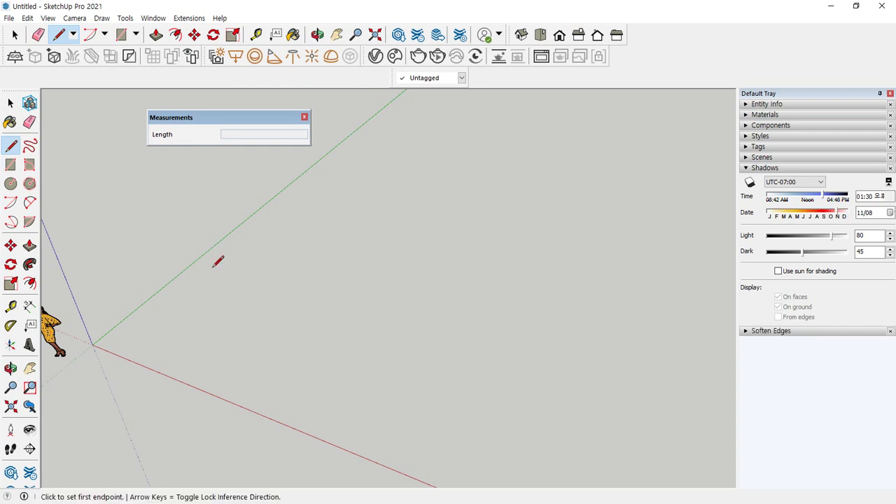
click(304, 117)
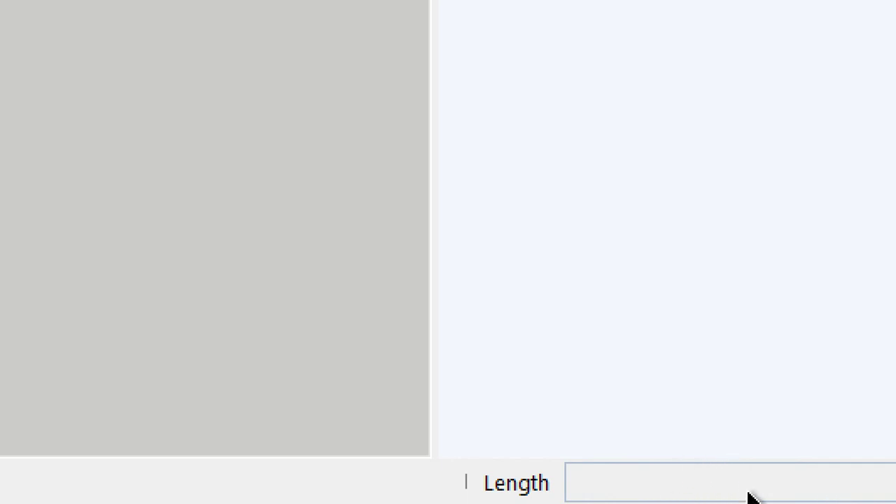
right_click(658, 490)
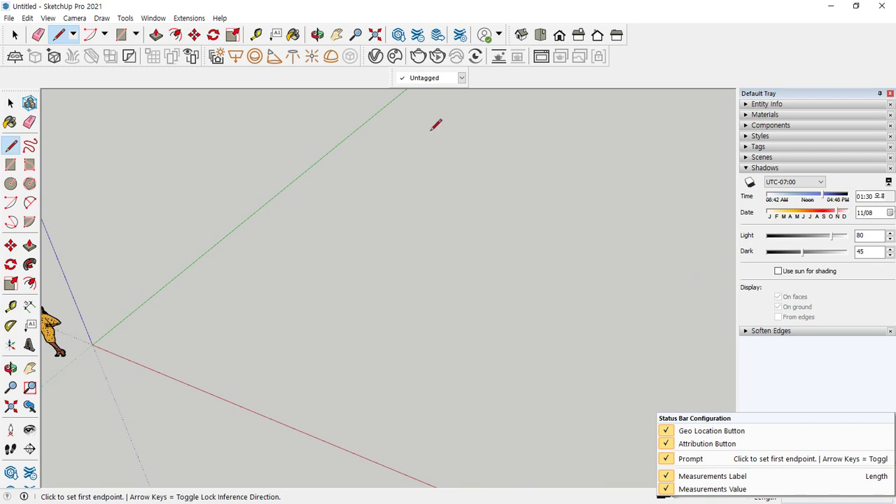
click(316, 74)
- Show the Measurements toolbar again and dock it beside the Tags toolbar below the other toolbars
right_click(316, 74)
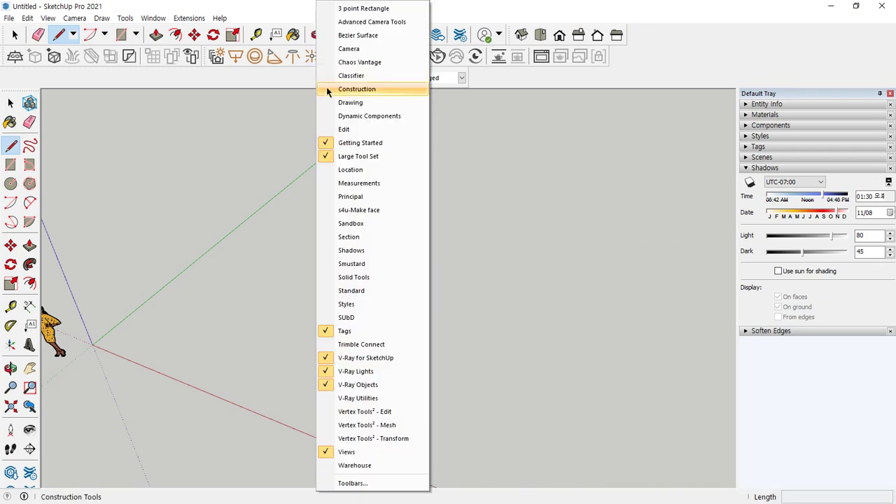
click(353, 182)
drag(224, 114, 305, 170)
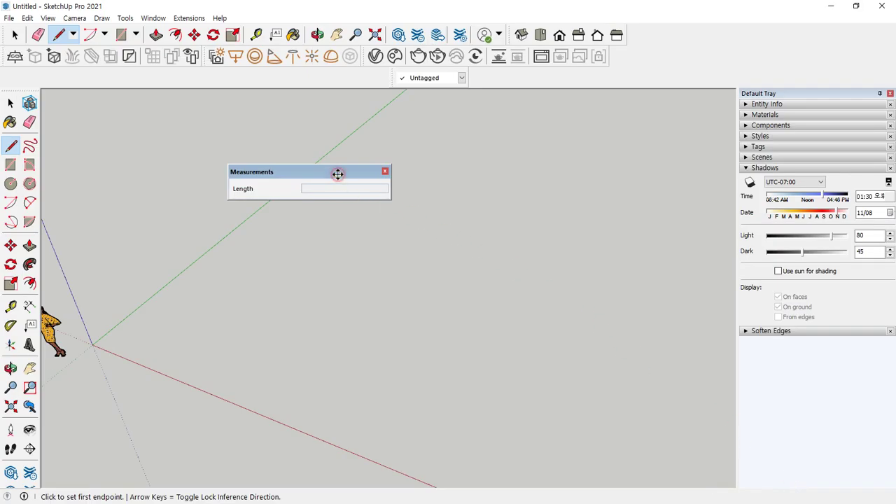
drag(338, 173, 335, 77)
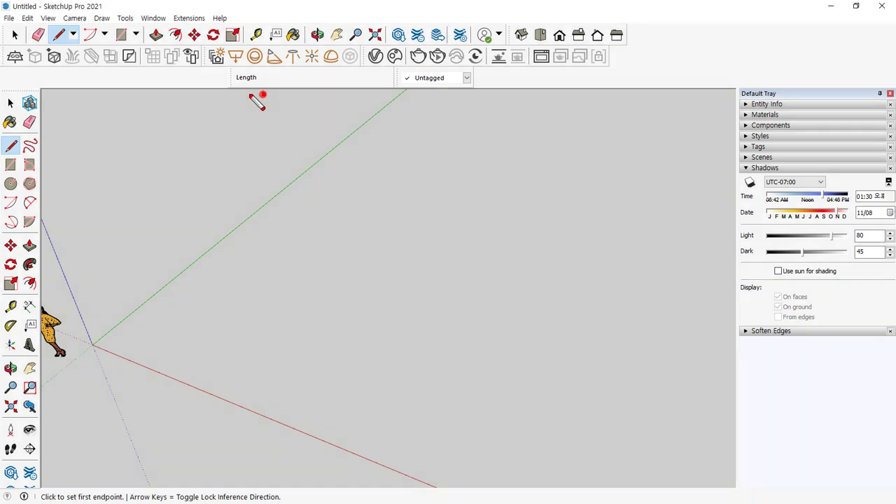
mouse_move(257, 101)
mouse_down()
mouse_move(304, 69)
mouse_move(472, 69)
mouse_move(470, 100)
mouse_move(273, 89)
mouse_move(543, 91)
mouse_up()
key(e)
shift+drag(210, 91, 557, 93)
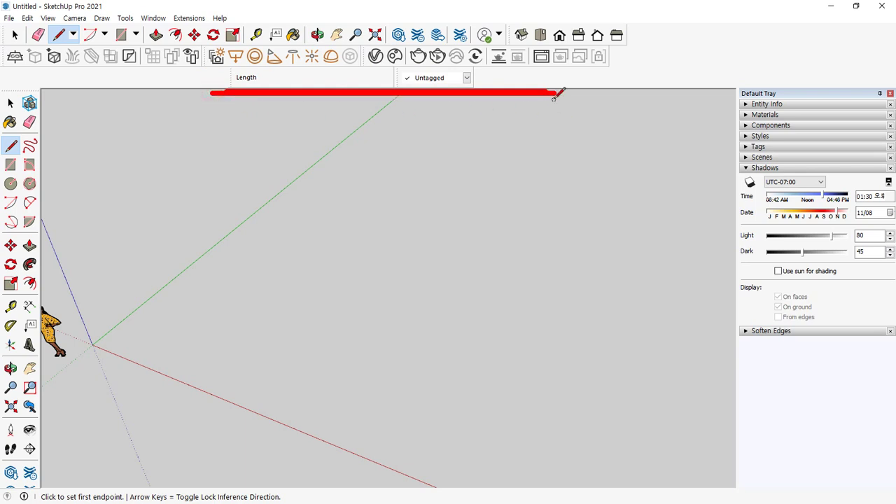
key(e)
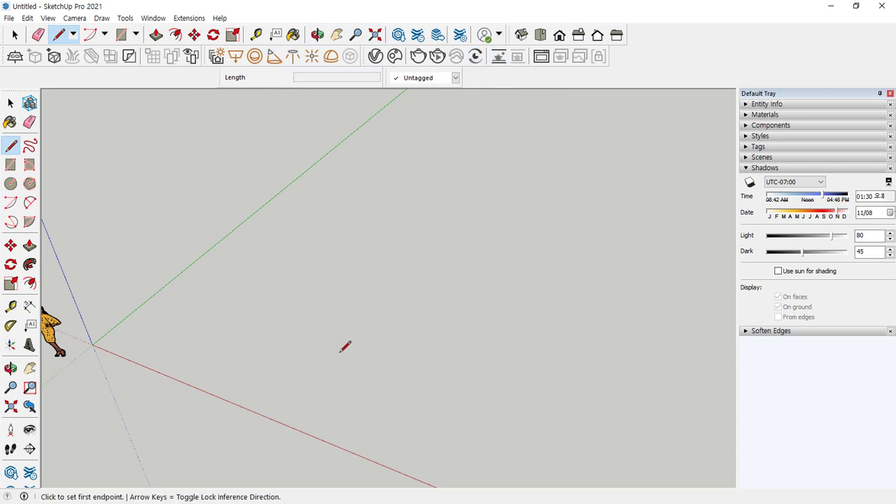
click(257, 307)
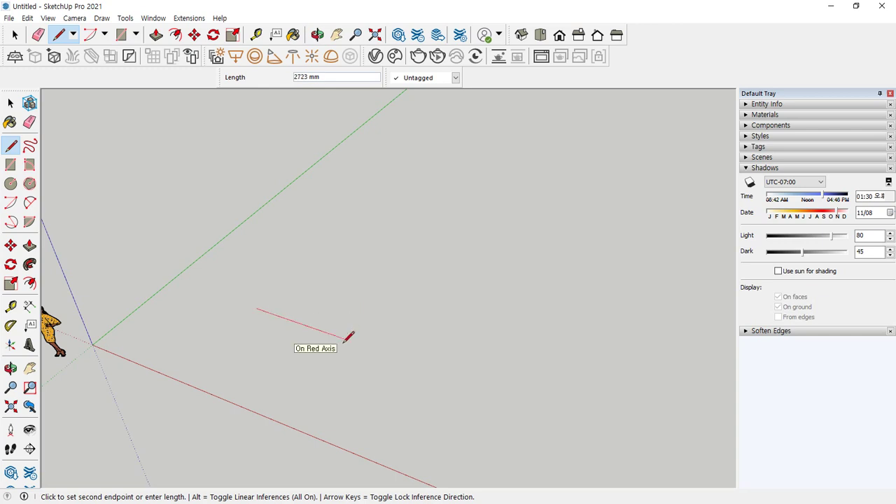
text(10)
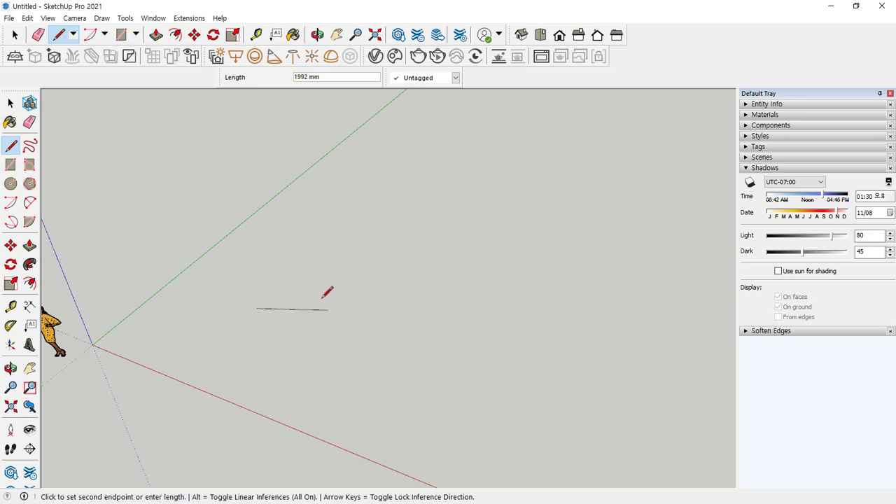
key(Escape)
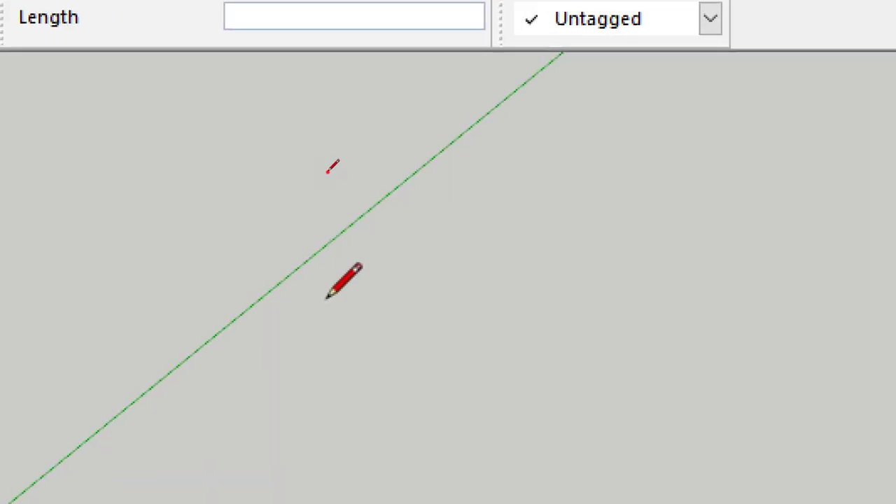
- Draw a 100 mm line along the red axis from a free point beside the green axis
click(327, 299)
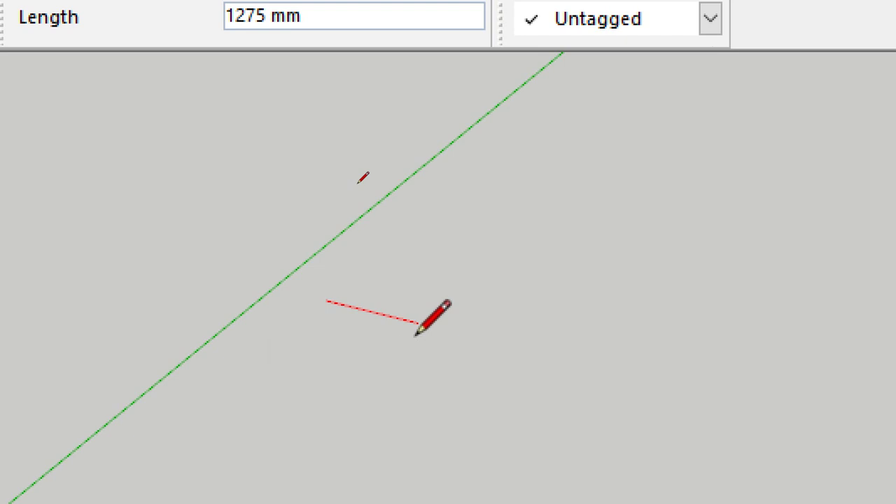
text(100)
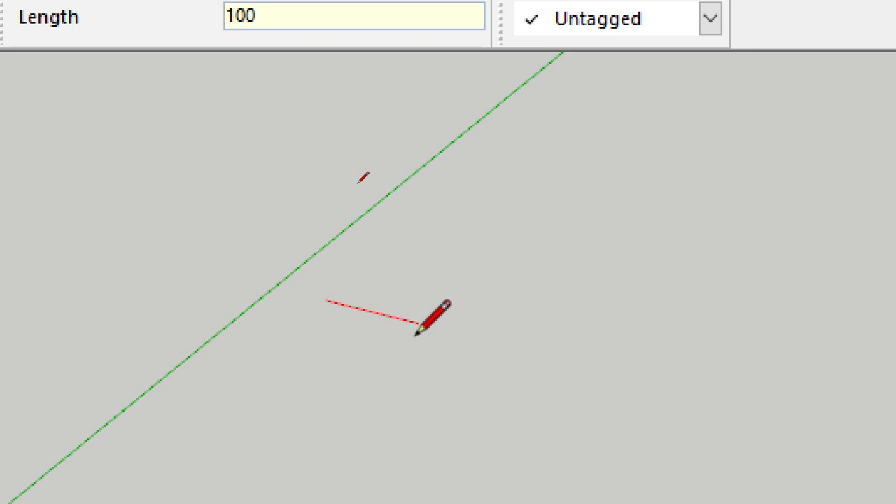
key(Return)
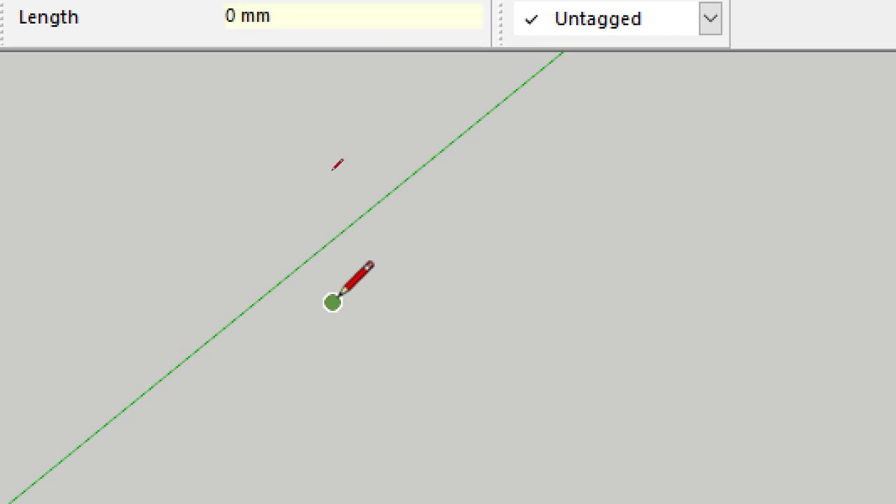
scroll(294, 301, up, 3)
key(Escape)
scroll(329, 294, up, 5)
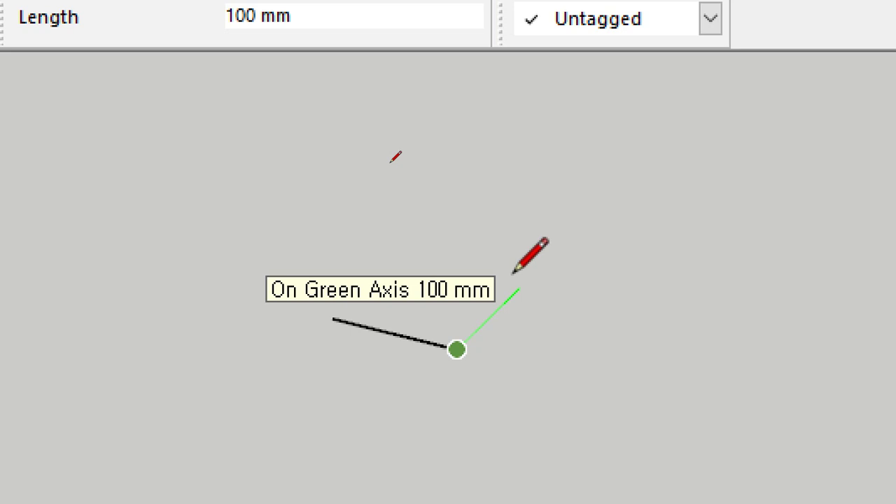
- Complete a square on the 100 mm line with three more 100 mm edges following the green and red axes
text(100)
key(Return)
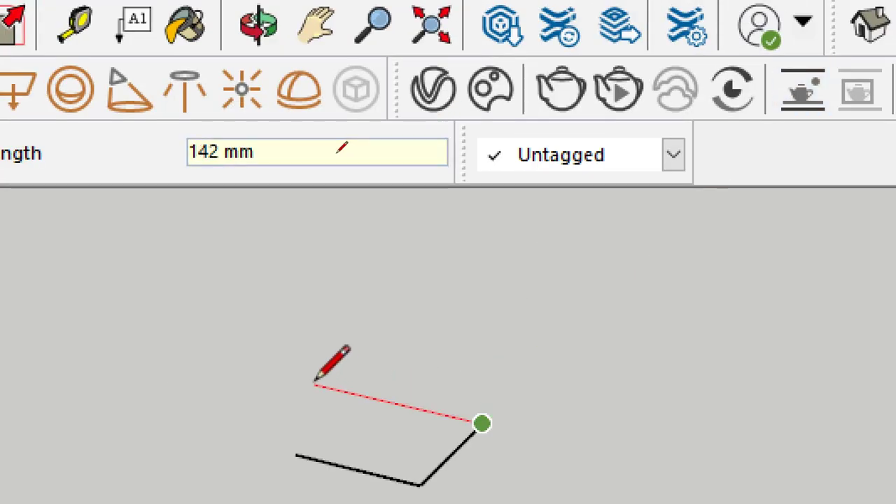
text(100)
key(Return)
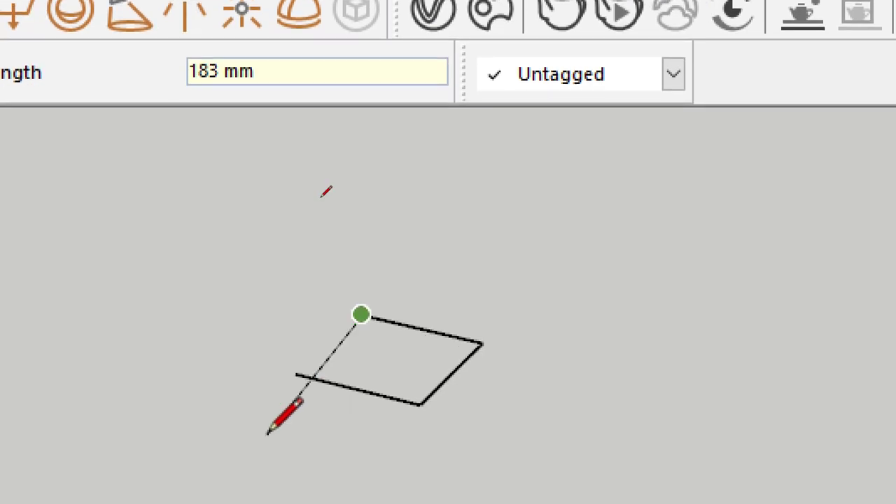
text(100)
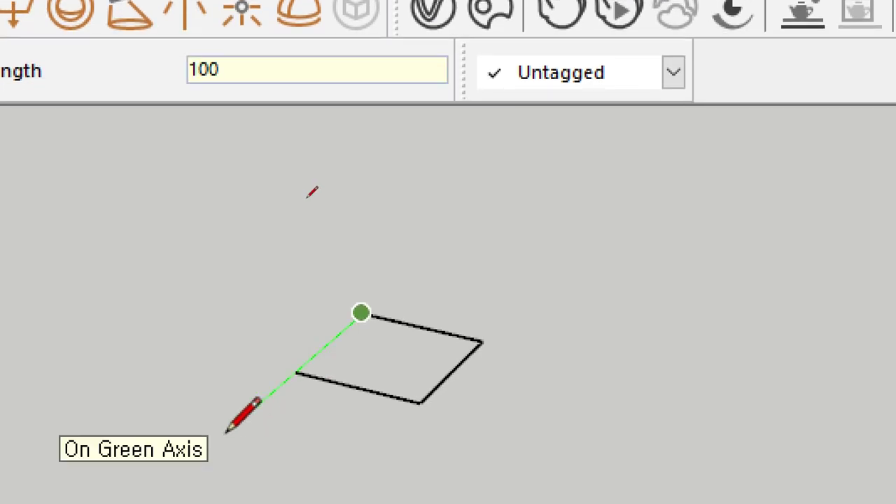
key(Return)
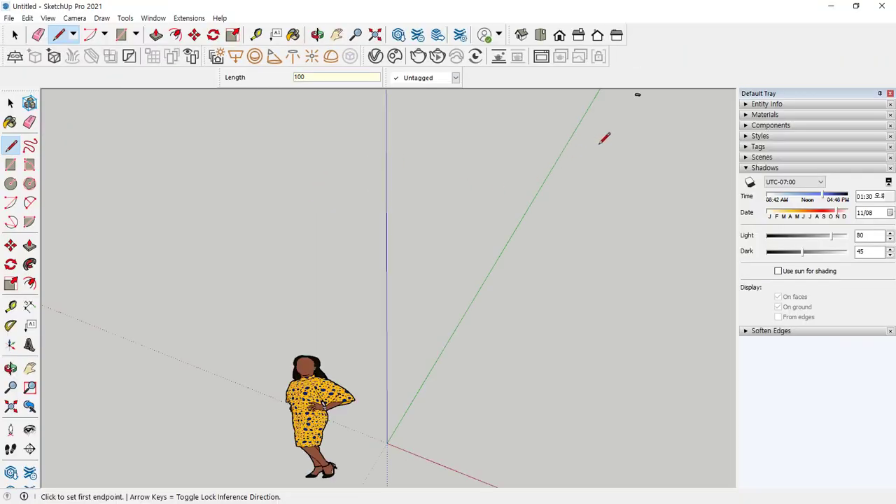
- Bring the small square into close view, select all of it and delete it
middle_drag(643, 130, 483, 309)
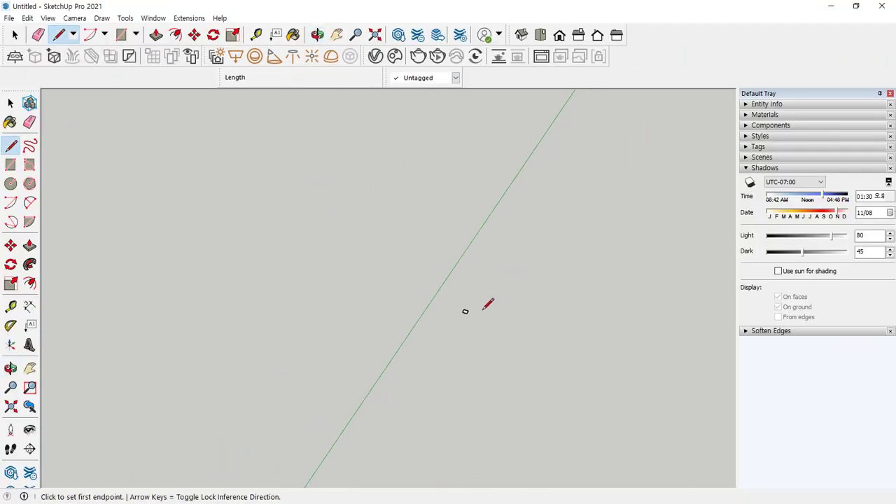
scroll(483, 308, up, 15)
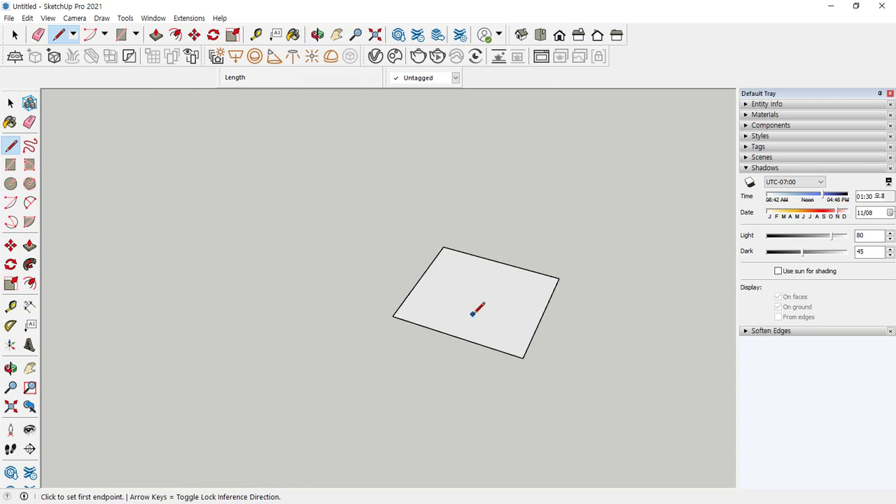
scroll(473, 314, up, 3)
middle_drag(480, 313, 552, 309)
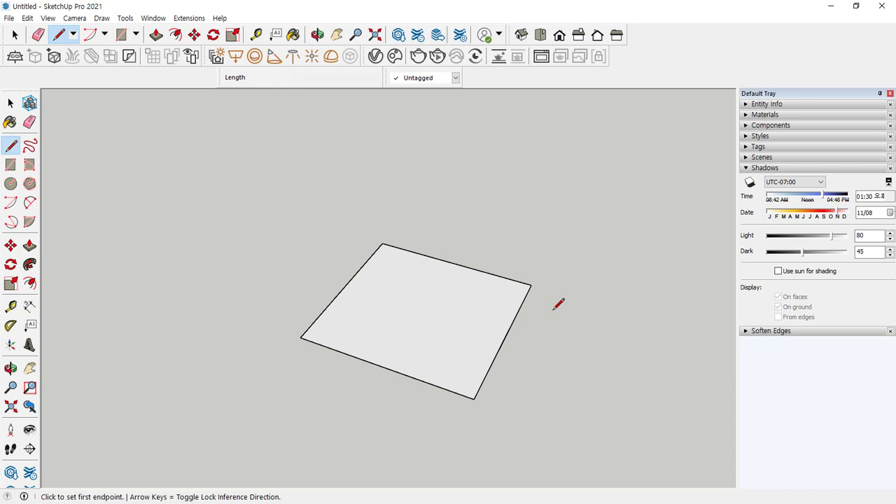
key(space)
drag(151, 181, 585, 455)
key(Delete)
scroll(585, 437, down, 5)
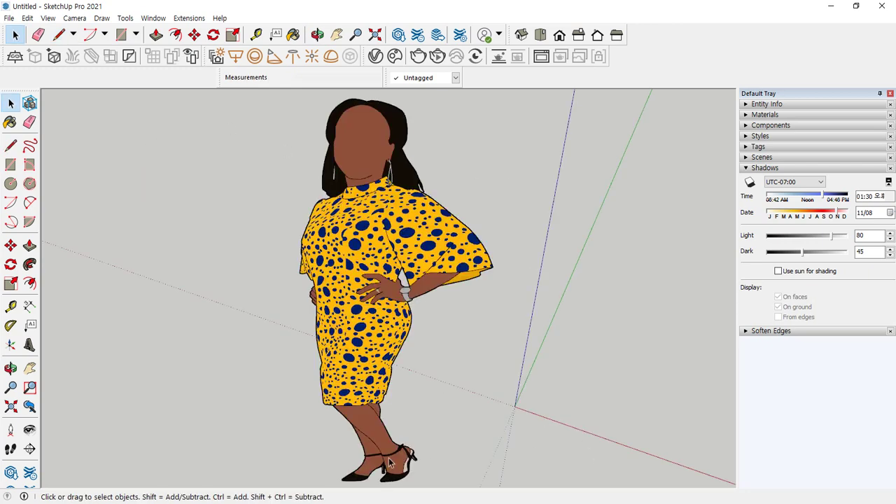
- Draw a 500 mm line along the red axis from a free point beside the origin
middle_drag(615, 382, 293, 364)
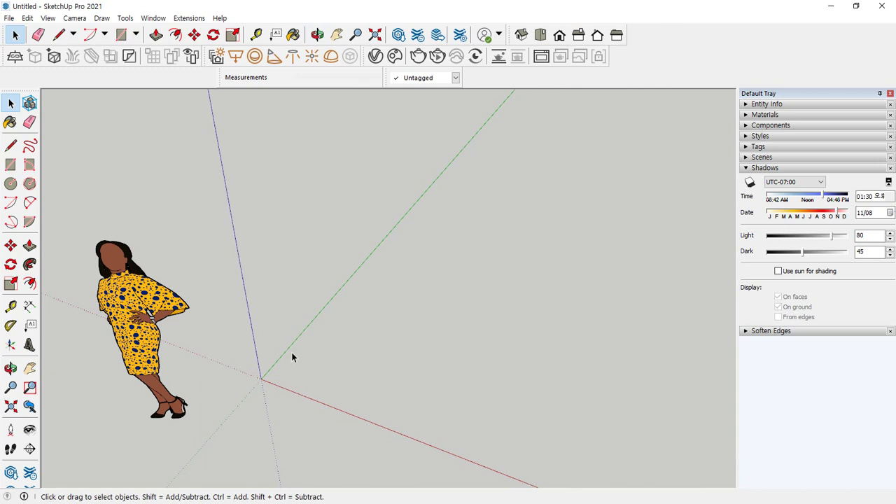
key(l)
click(374, 352)
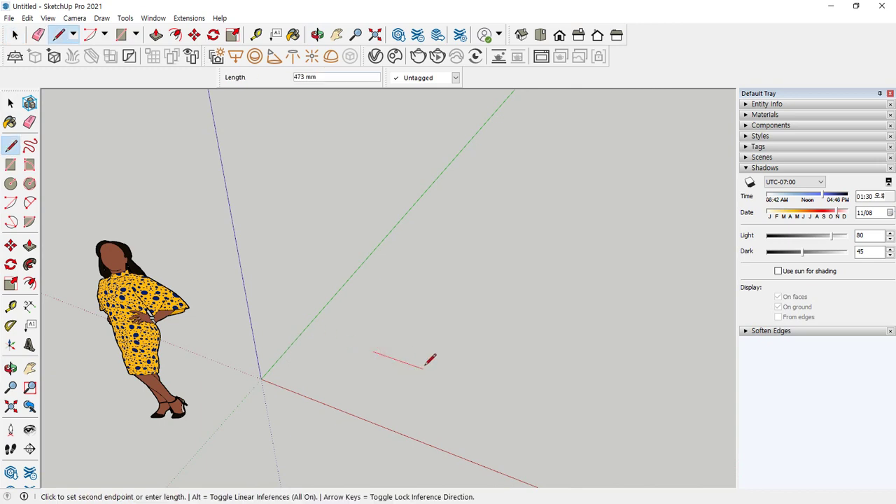
text(500)
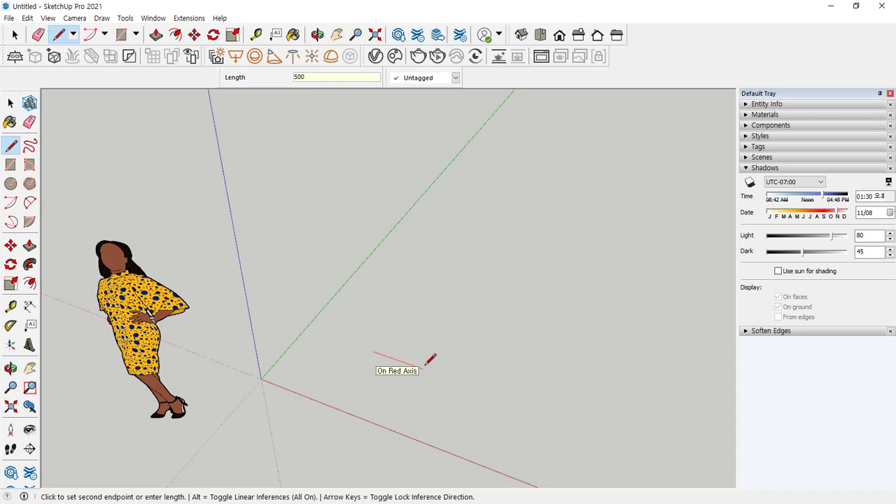
key(Return)
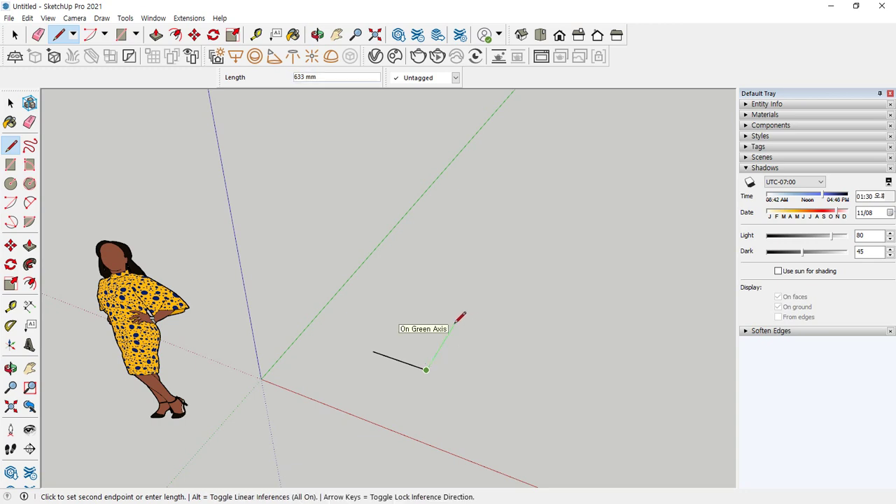
- Draw the green-axis edge, entering 100, 1000 and finally 500 mm as its length, and a 500 mm edge back along the red axis
text(100)
key(Return)
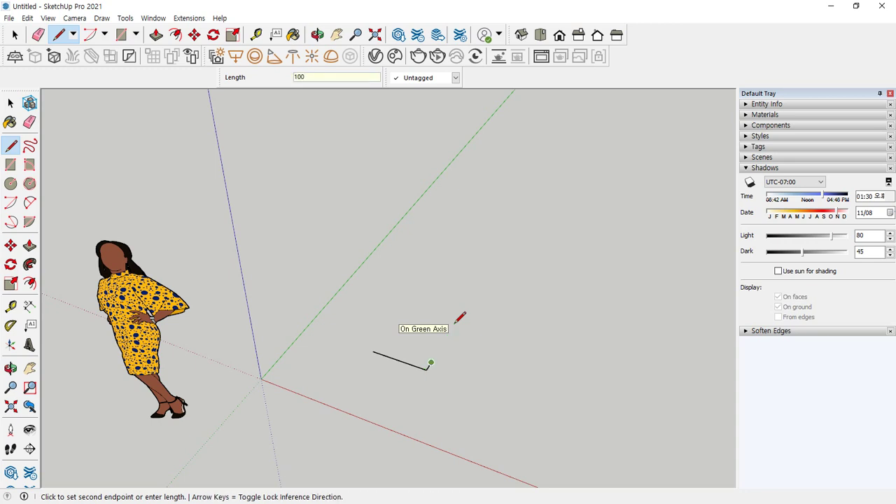
text(1)
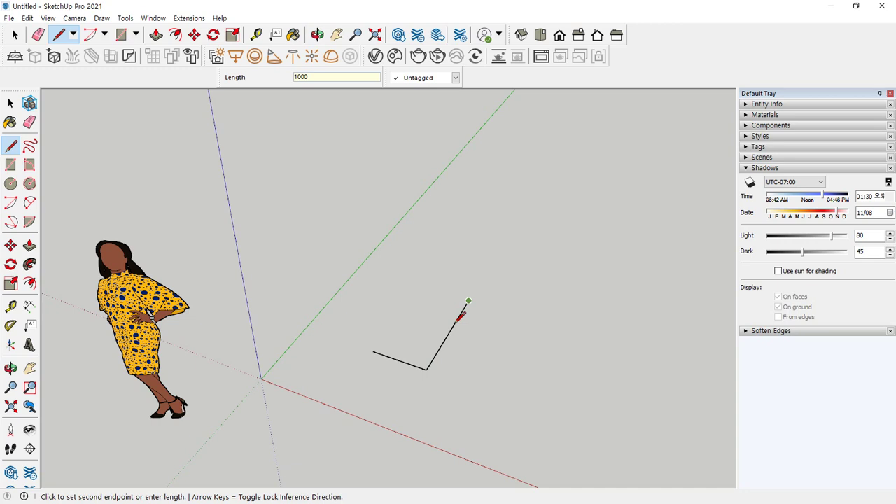
text(500)
key(Return)
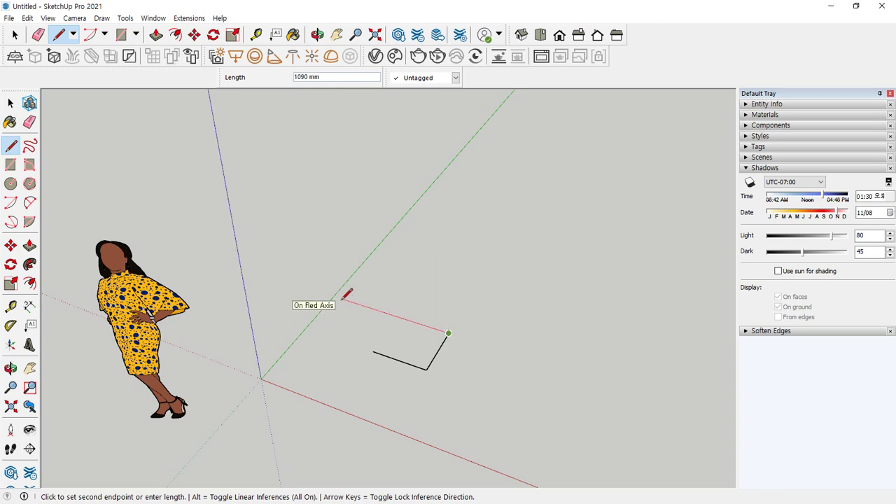
text(500)
key(Return)
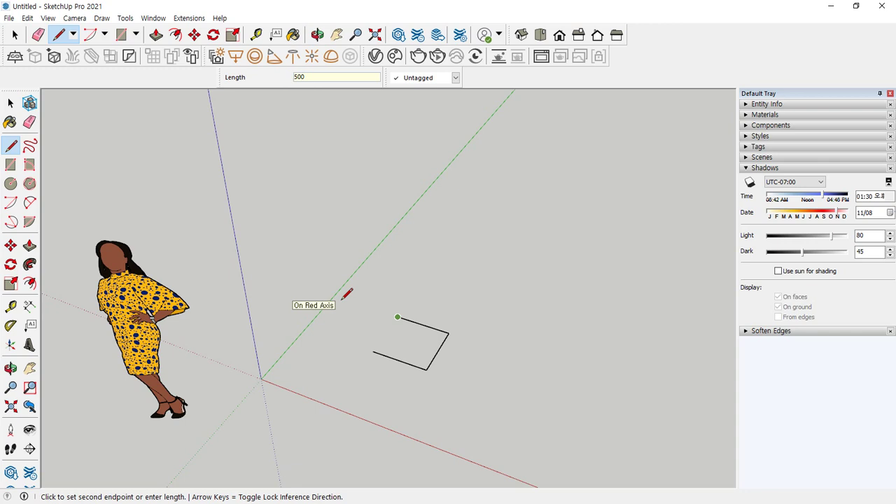
- Try a length of 2000 mm for the last red-axis edge and undo it
text(2000)
key(Return)
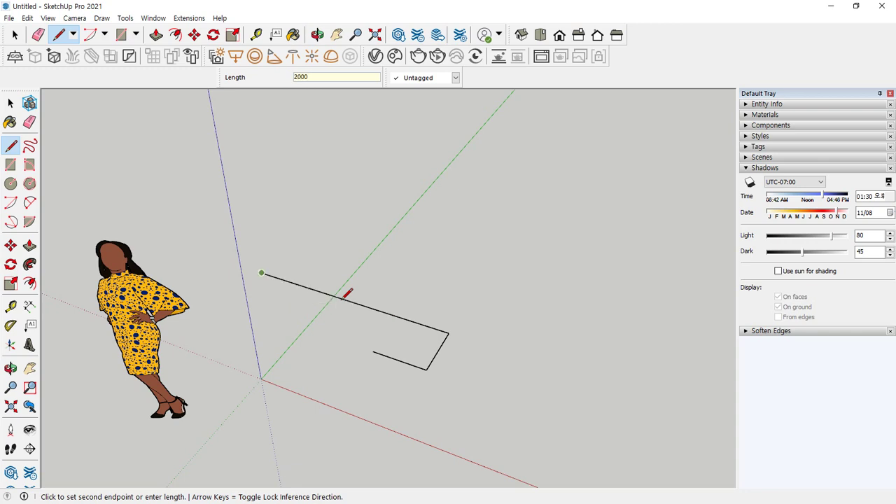
key(ctrl+z)
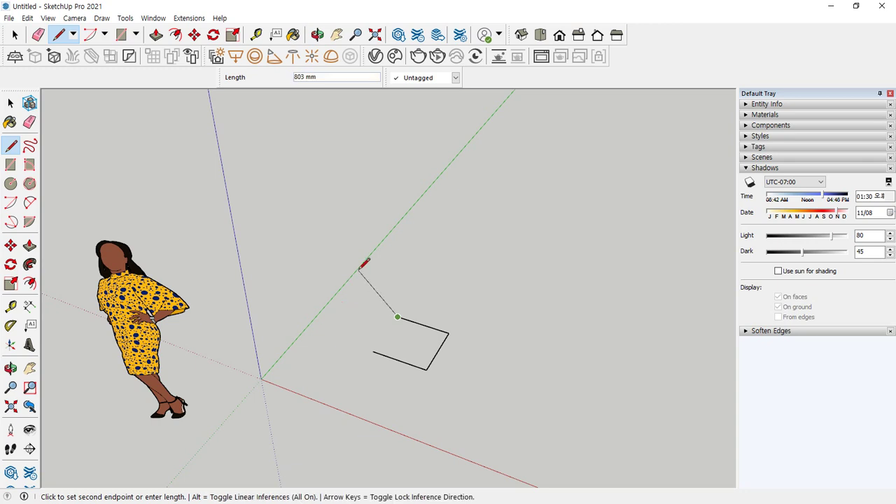
- Close the 500 mm square by joining the last edge's free end to the first line's start point
scroll(413, 356, up, 3)
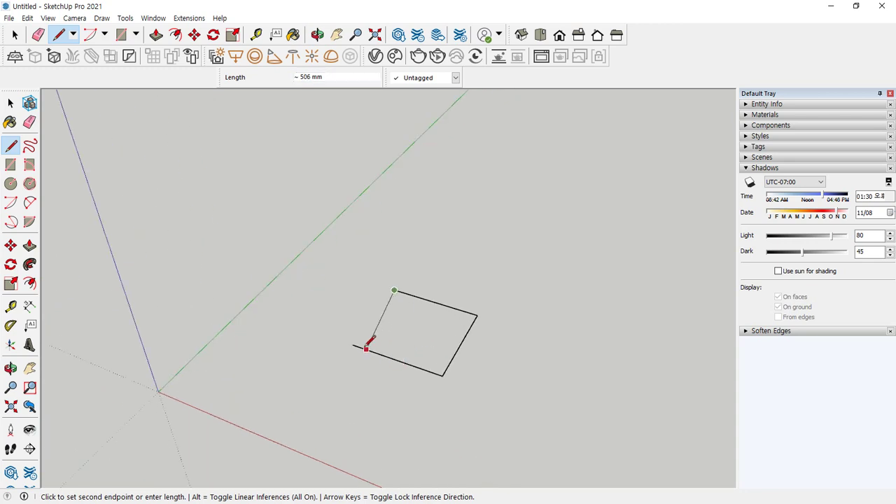
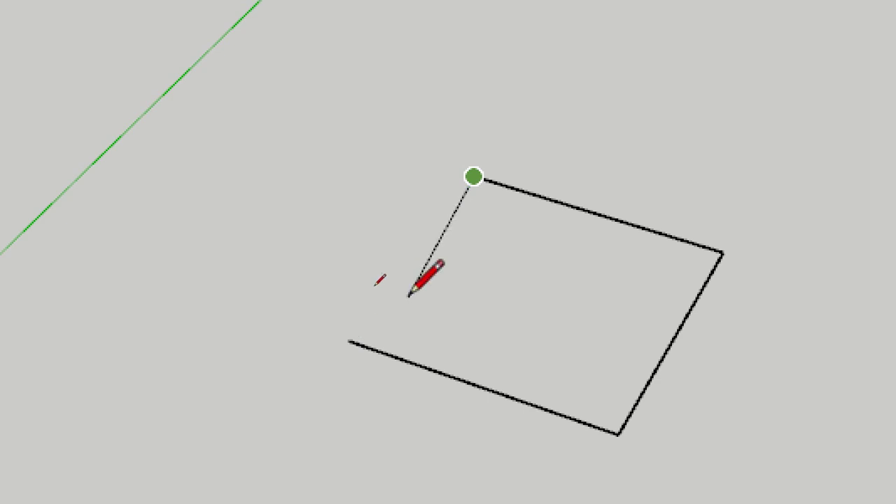
click(348, 341)
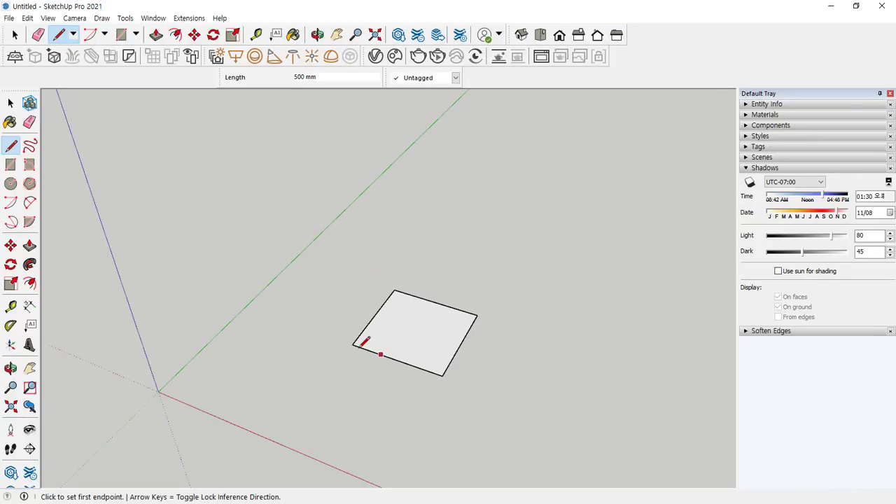
scroll(401, 326, up, 3)
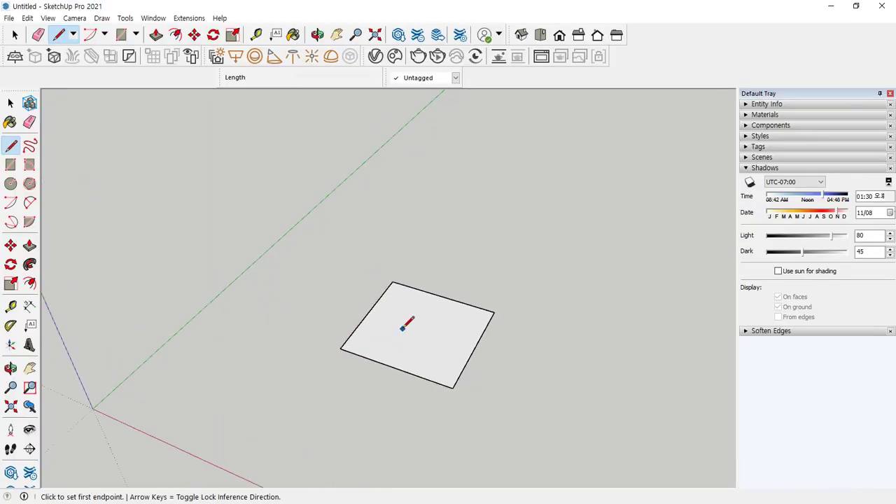
middle_drag(434, 386, 446, 367)
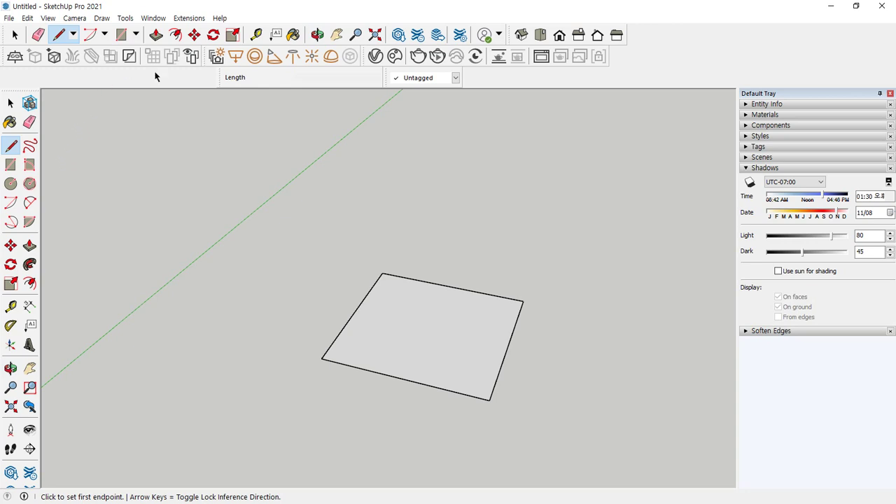
- Activate Push/Pull and try pulling the square face up by about 218 mm
click(156, 35)
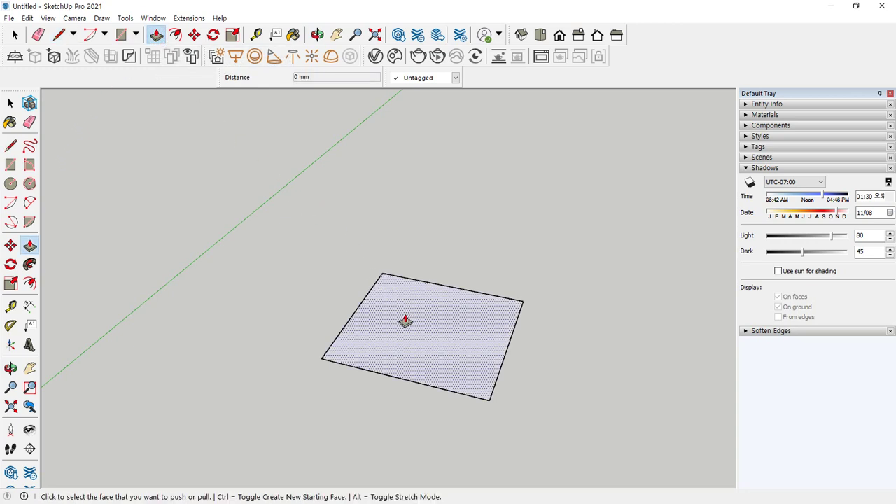
click(410, 326)
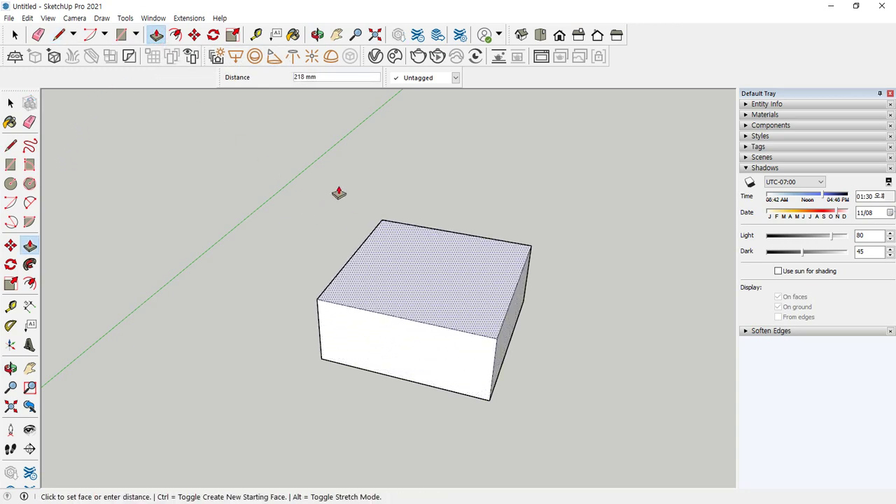
key(Escape)
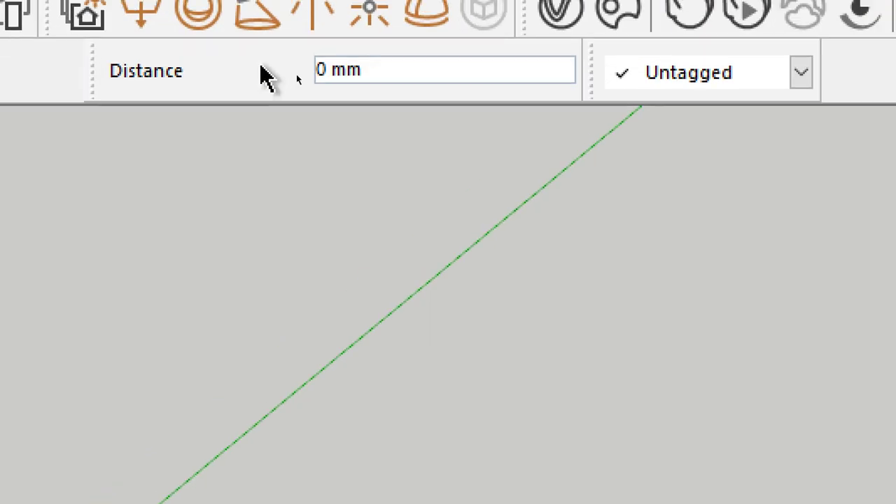
scroll(370, 241, down, 3)
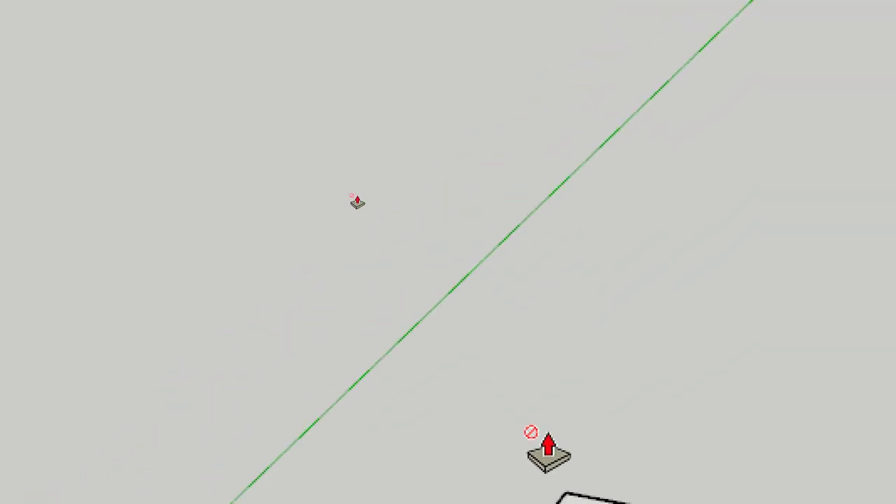
- Push/Pull the square's top face upward by 500 mm to form a cube
click(364, 288)
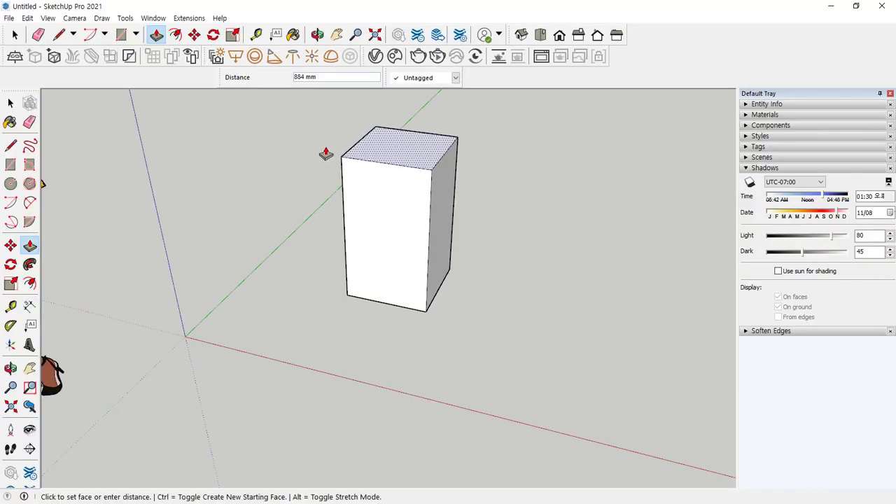
text(500)
key(Return)
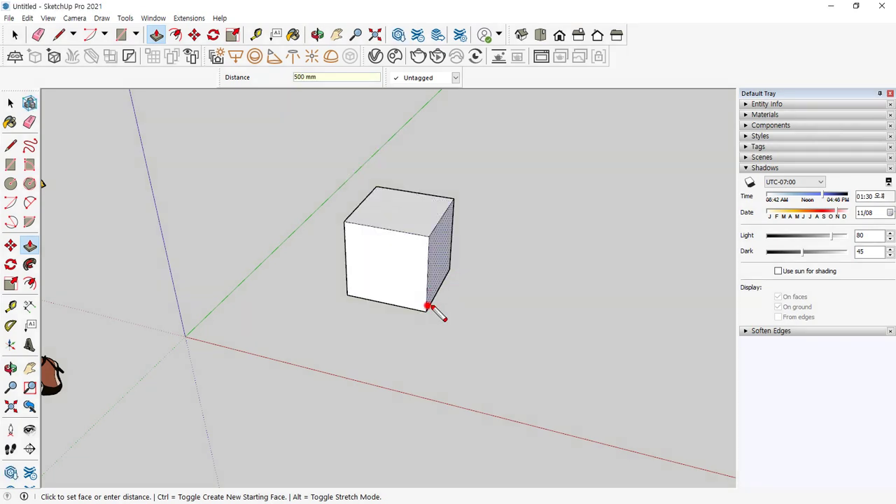
middle_drag(366, 381, 509, 310)
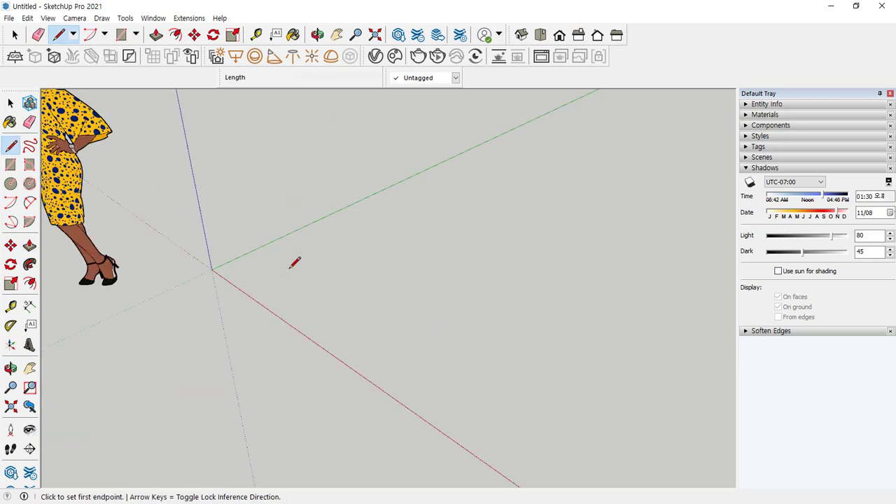
- Draw an edge locked to the red axis on the ground beside the green axis
middle_drag(223, 265, 273, 297)
click(253, 285)
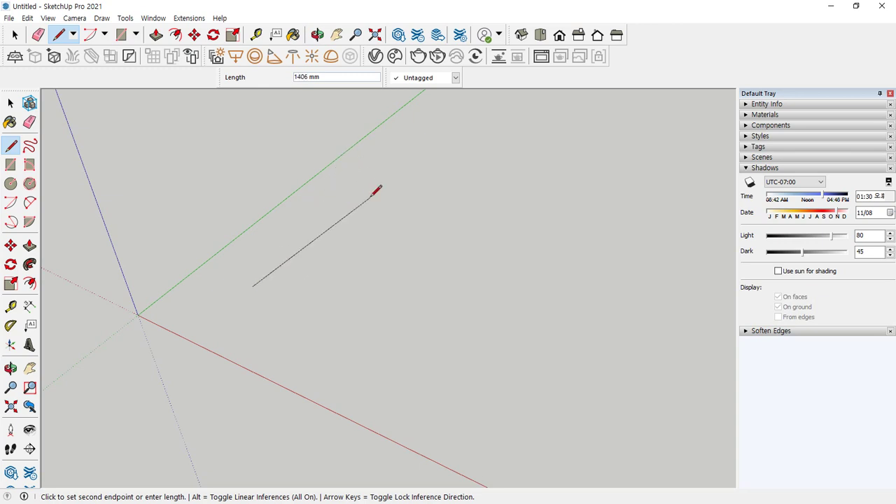
key(Right)
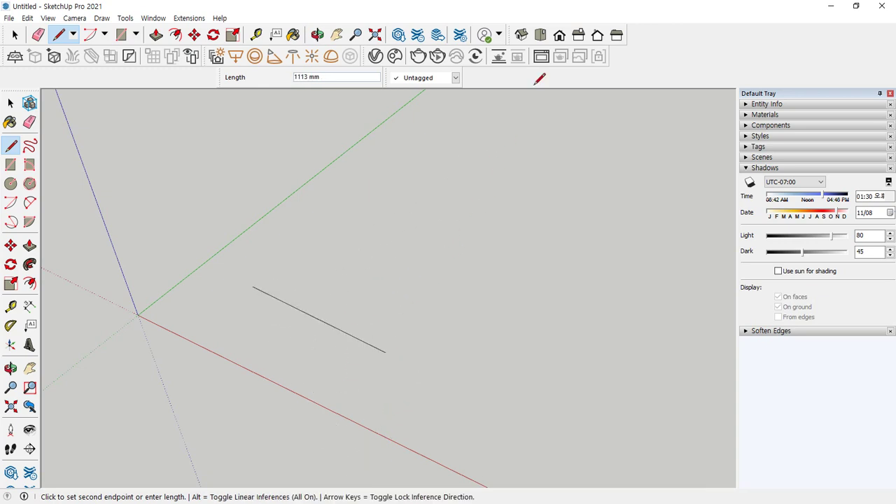
key(Right)
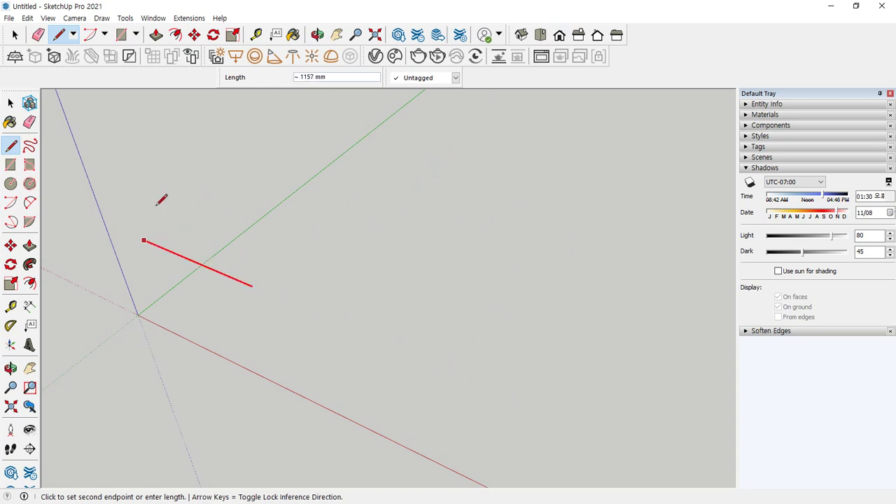
click(396, 348)
- Draw a green-axis-locked edge from the red edge's end, and try locking the next edge to the blue axis
key(Left)
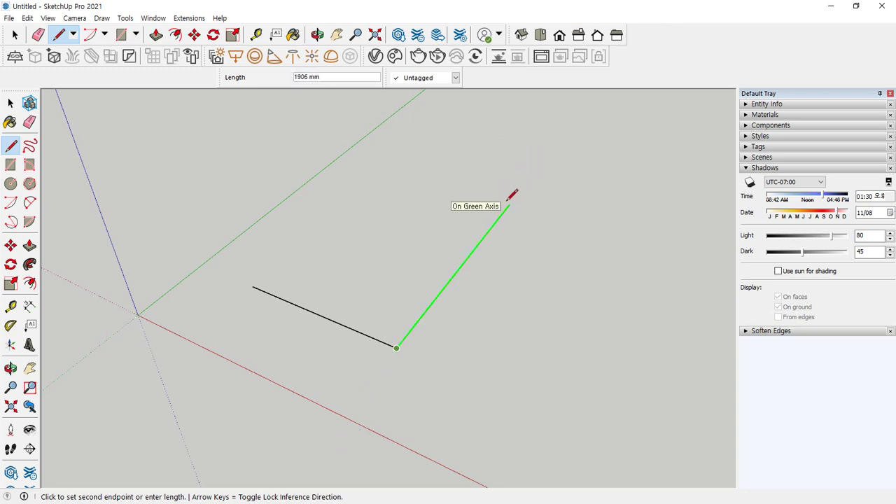
click(450, 280)
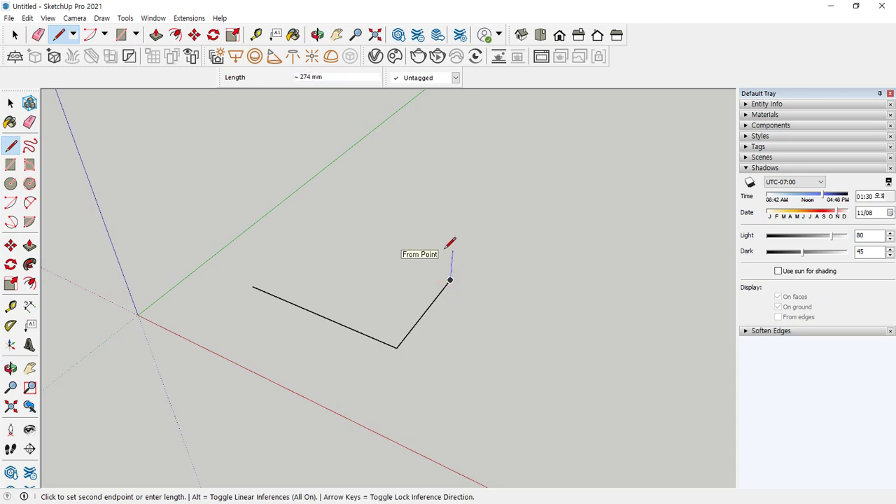
key(Up)
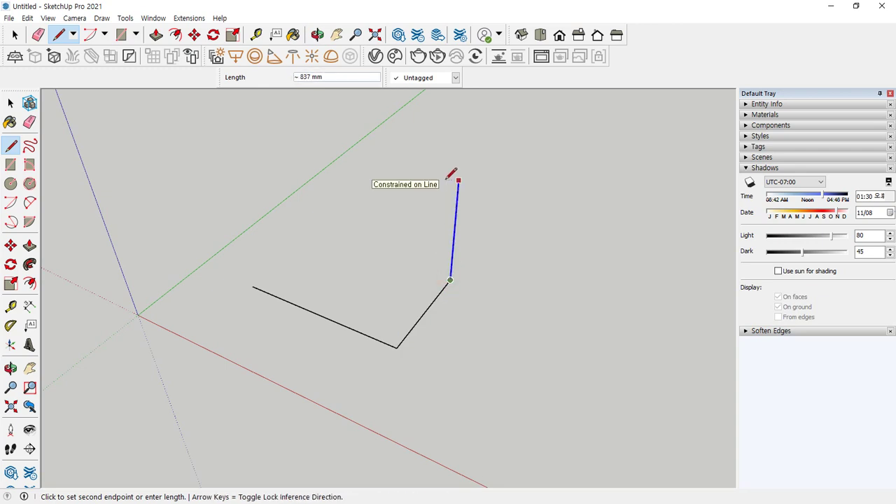
middle_drag(452, 176, 397, 152)
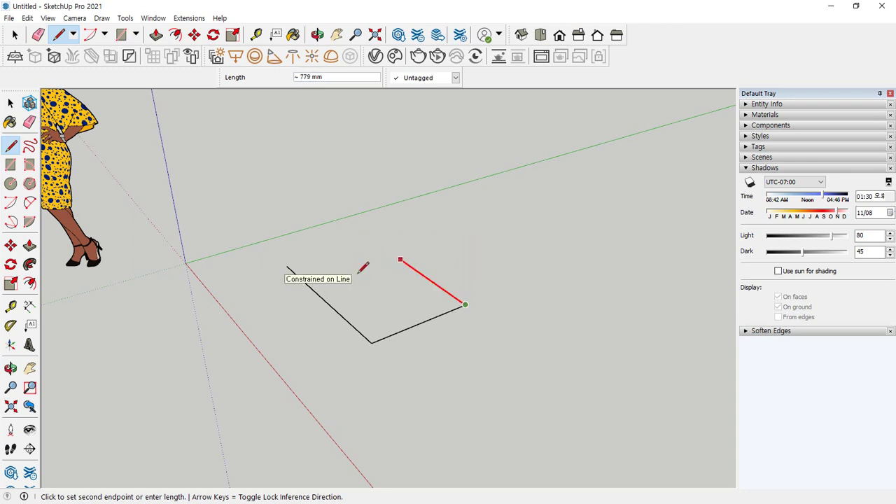
- Draw the opposite edge about 779 mm long, locked to the red axis and aligned with the first edge's start, and close the rectangle
mouse_move(403, 276)
mouse_down()
mouse_move(380, 260)
mouse_move(415, 247)
mouse_move(416, 280)
mouse_move(395, 278)
mouse_up()
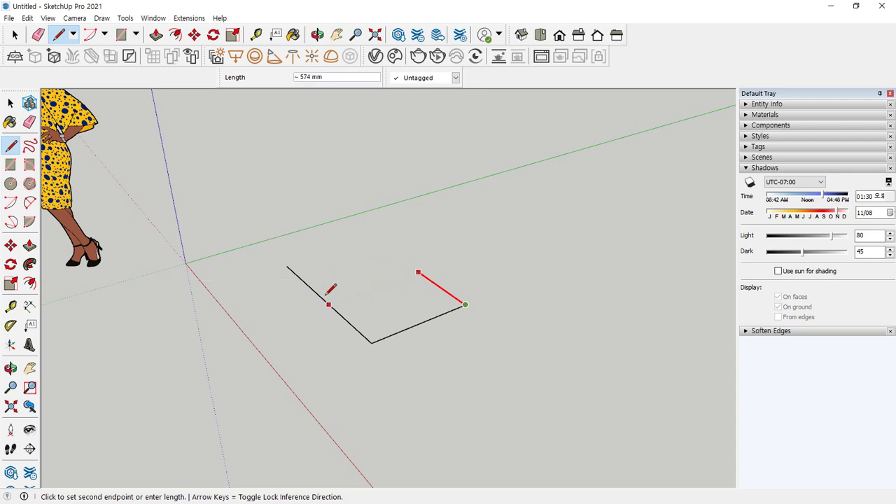
click(288, 265)
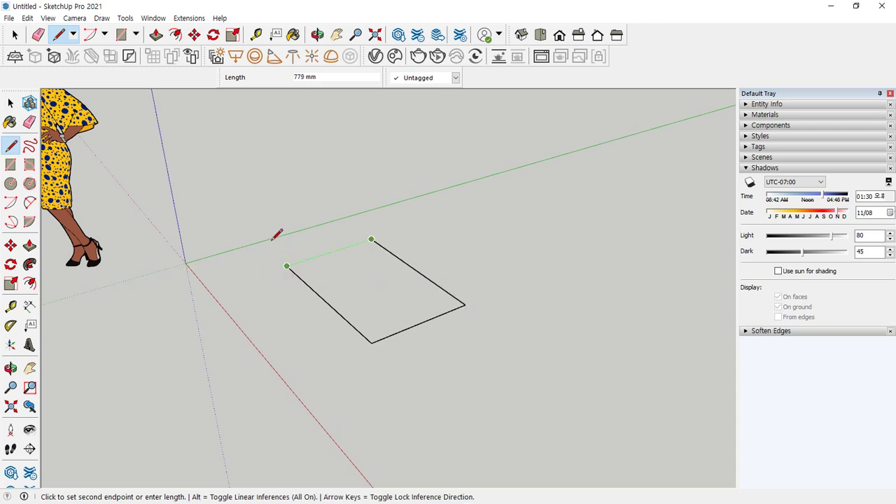
click(287, 266)
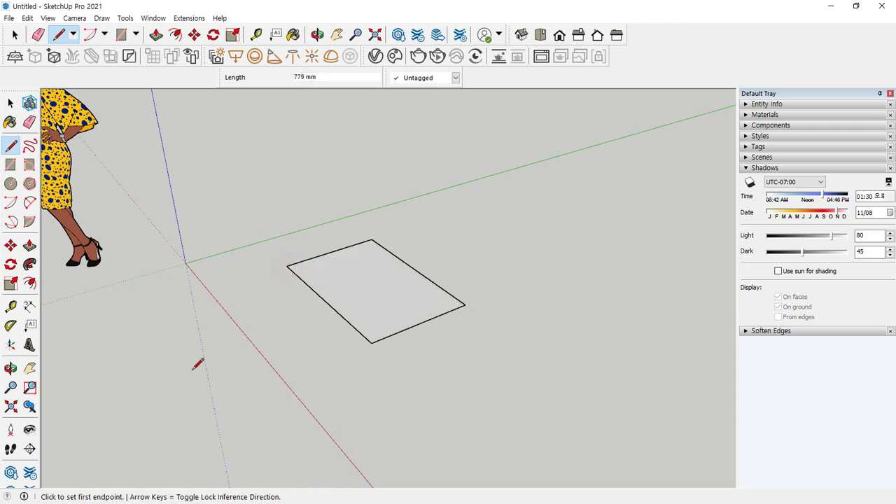
- Draw a red-axis-locked line beside the rectangle, aligned with its far corner, and join the line's end to that corner
scroll(224, 339, down, 1)
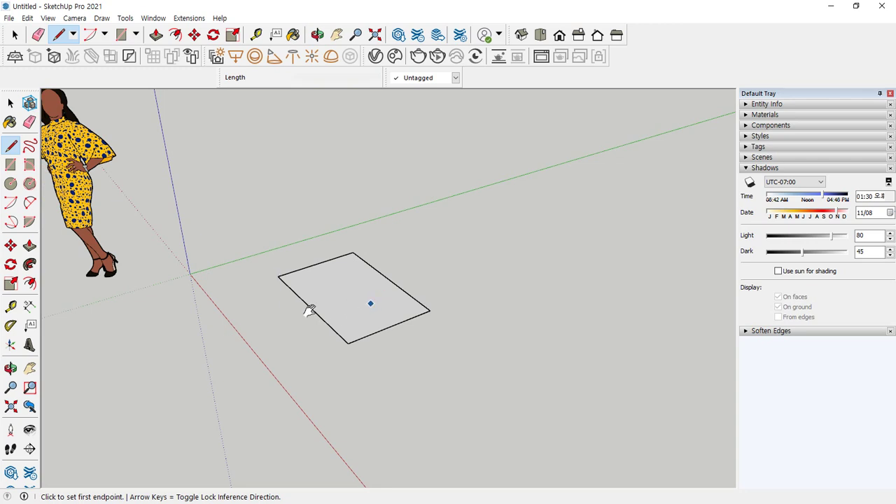
shift+middle_drag(309, 310, 319, 310)
click(327, 325)
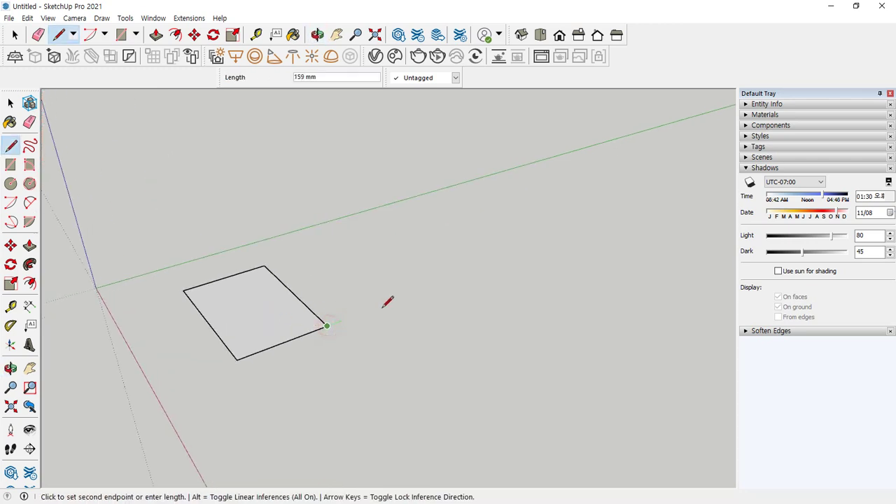
key(Escape)
click(435, 344)
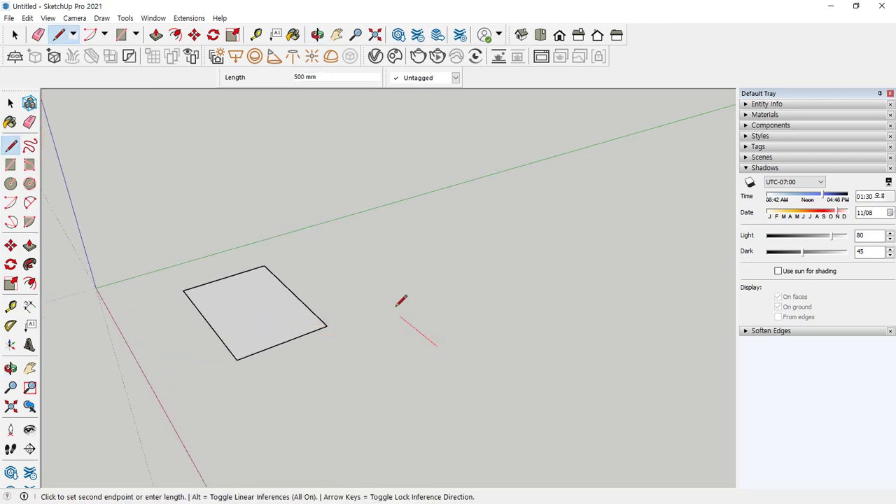
key(Right)
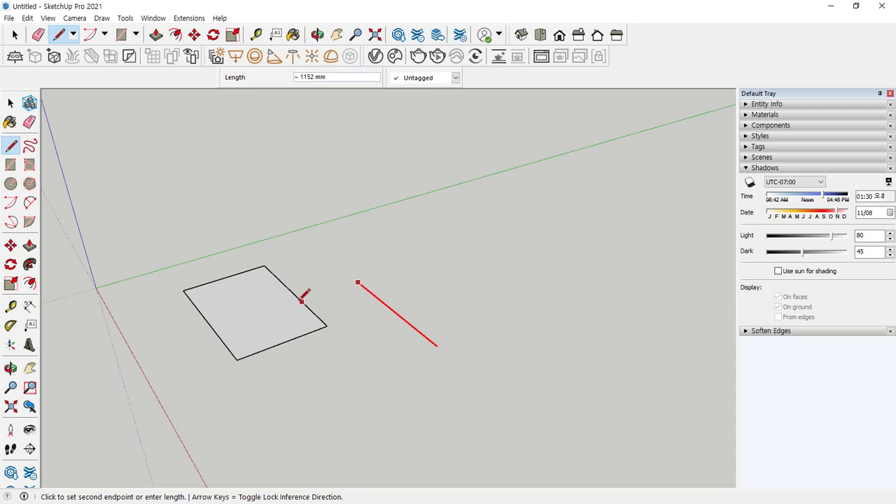
click(265, 266)
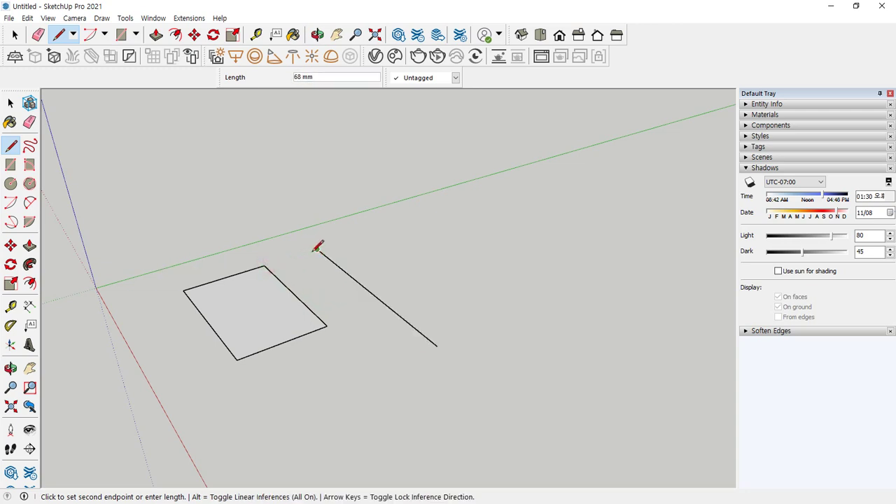
click(266, 266)
key(Escape)
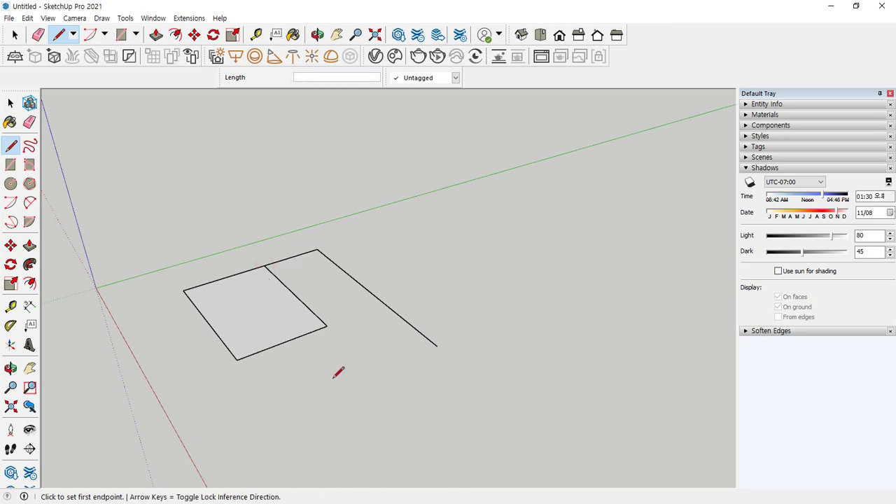
- Draw another line locked to the red axis, aligned with the far end of the line beside the rectangle
click(531, 369)
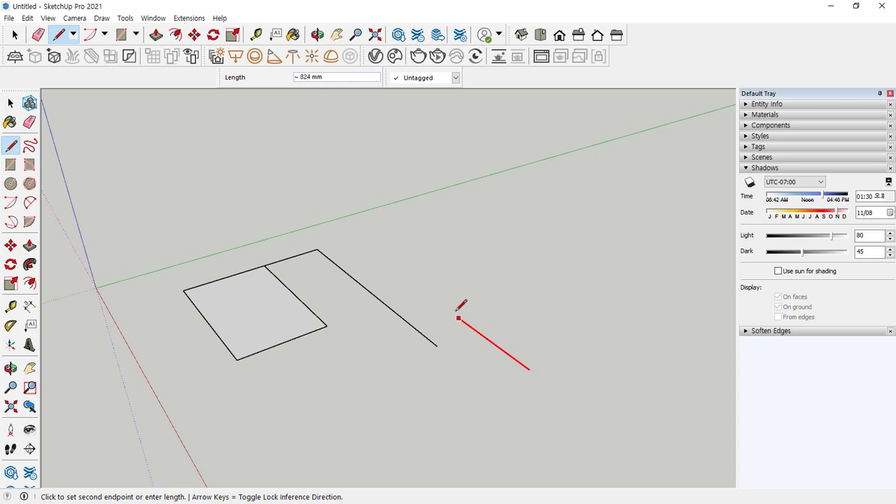
click(317, 249)
key(Escape)
- Select the rectangle and all the drawn lines and delete them
middle_drag(314, 306, 258, 323)
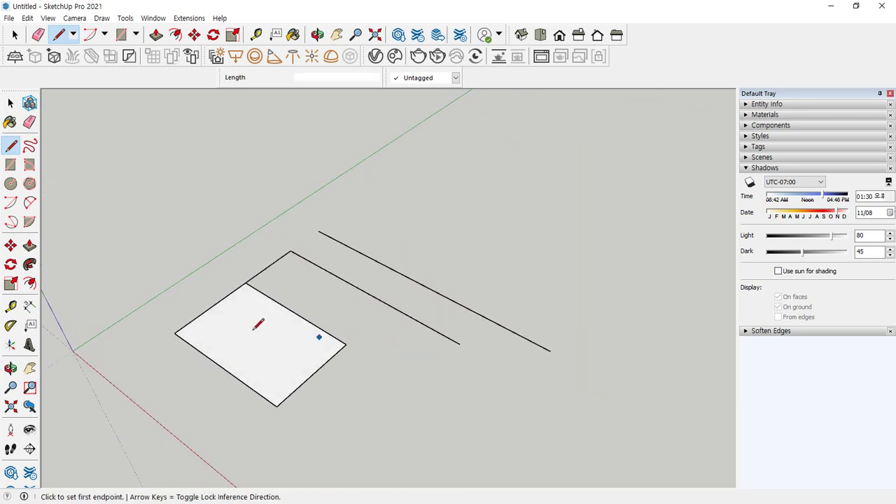
drag(168, 342, 404, 175)
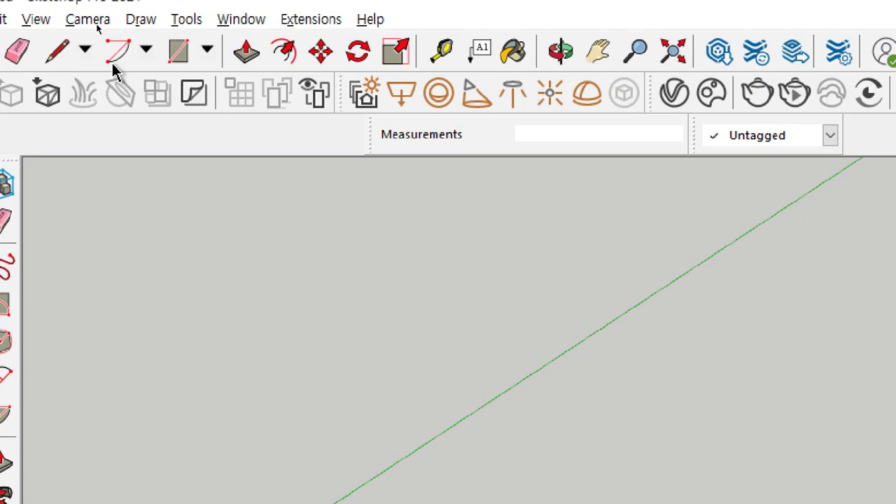
- With the Rectangle tool, draw a row of four separate rectangles, the second about 524 × 474 mm and the third about 435 × 435 mm
click(207, 50)
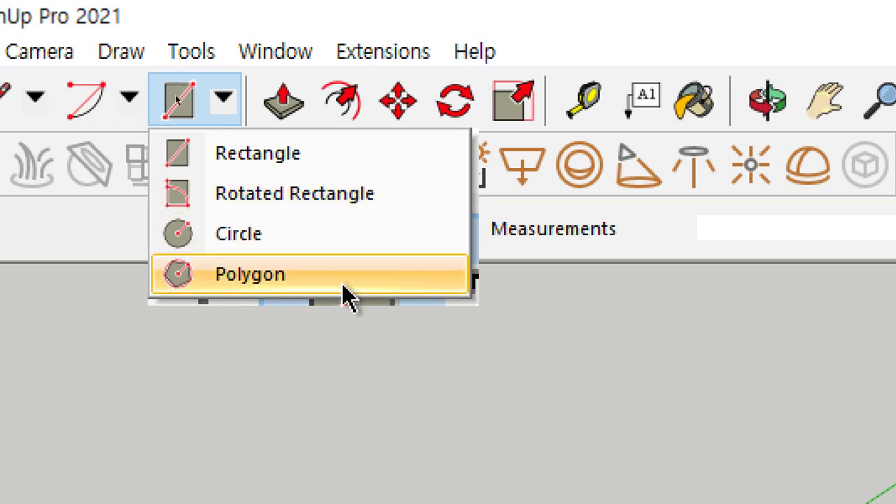
click(158, 289)
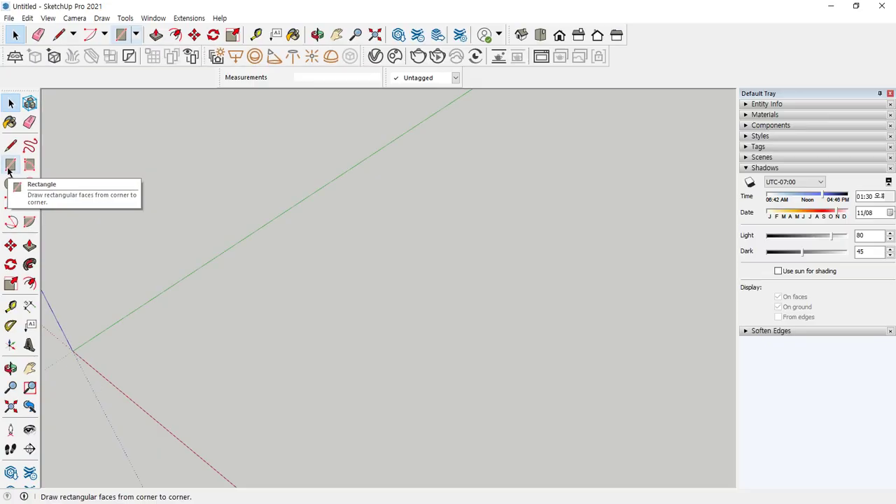
click(26, 162)
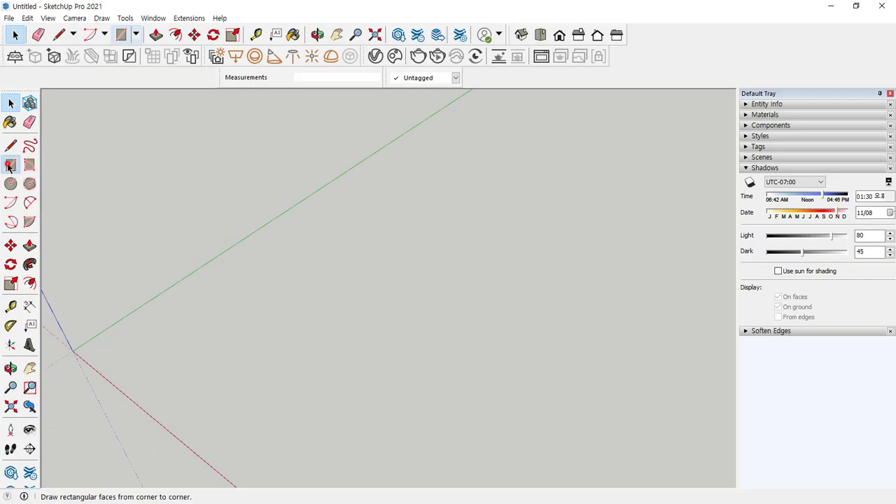
click(159, 334)
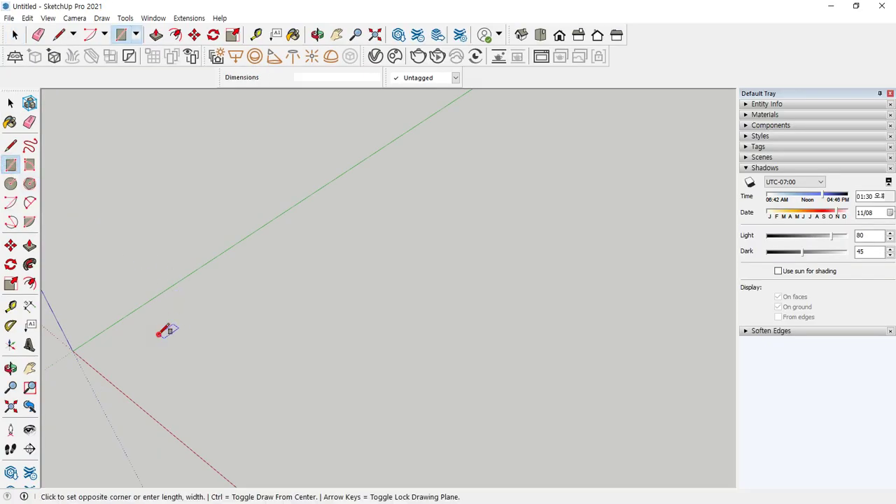
click(248, 326)
click(257, 338)
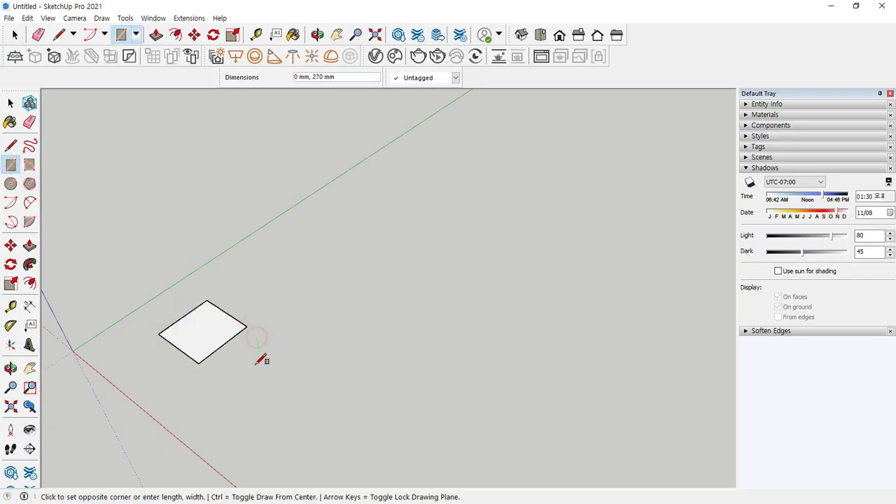
click(257, 406)
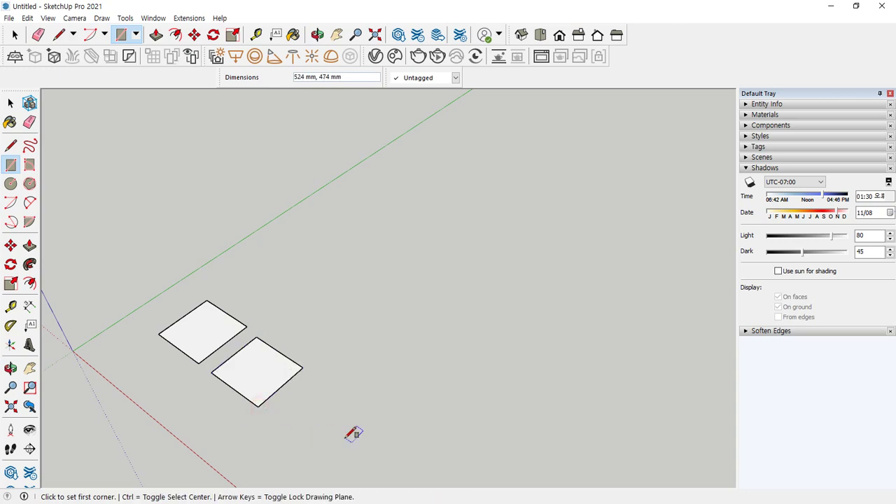
click(365, 413)
click(283, 420)
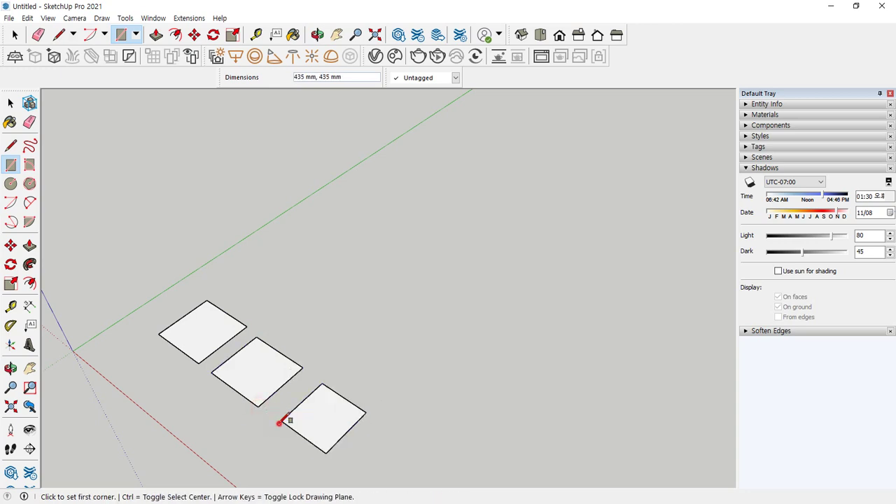
click(355, 464)
click(427, 459)
- Draw a second row of four rectangles behind the first, the second about 582 × 750 mm and the third about 489 × 640 mm
middle_drag(362, 384, 438, 390)
shift+middle_drag(210, 340, 219, 337)
click(210, 337)
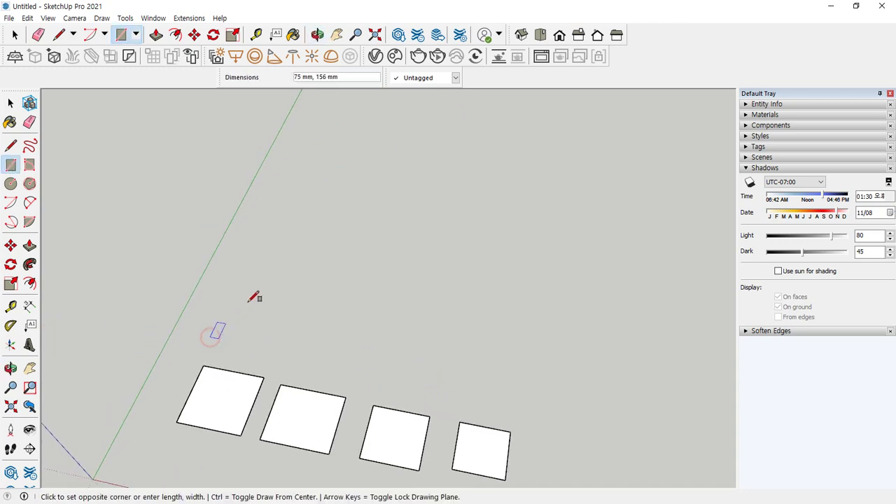
click(303, 273)
click(355, 373)
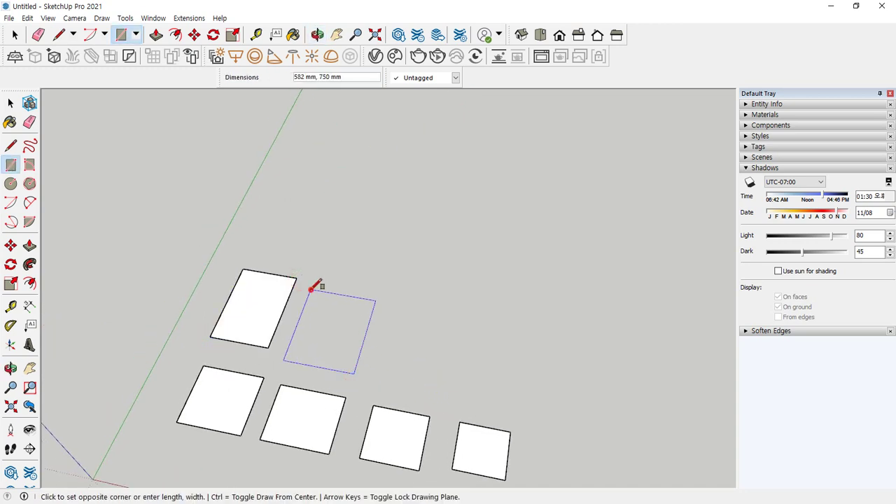
click(311, 290)
click(395, 309)
click(441, 383)
click(540, 329)
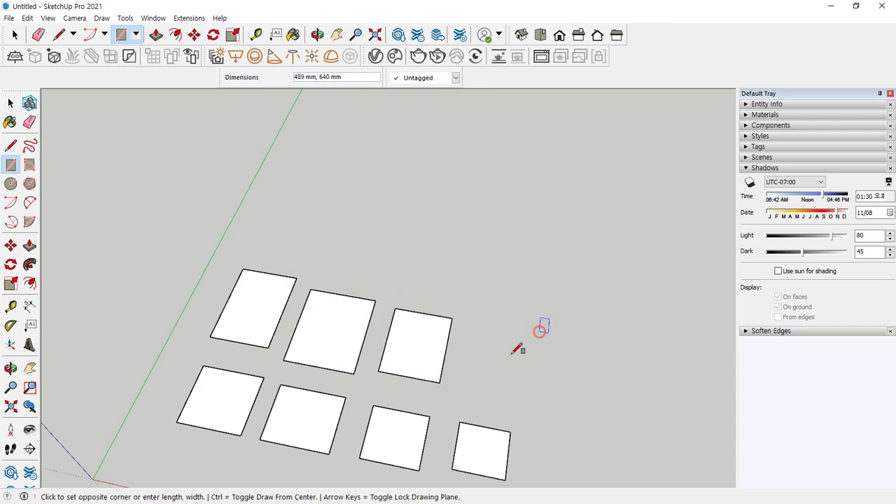
click(479, 385)
- Select all eight rectangles and delete them
key(space)
middle_drag(285, 416, 159, 234)
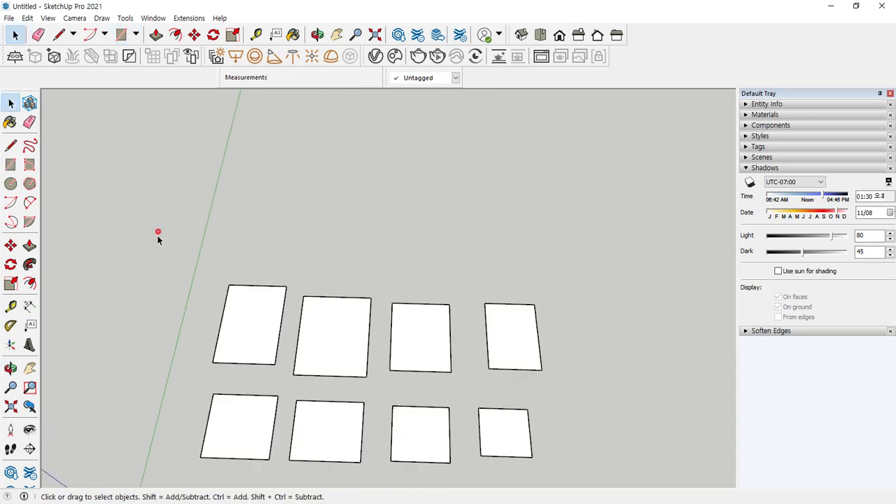
drag(158, 233, 572, 463)
key(Delete)
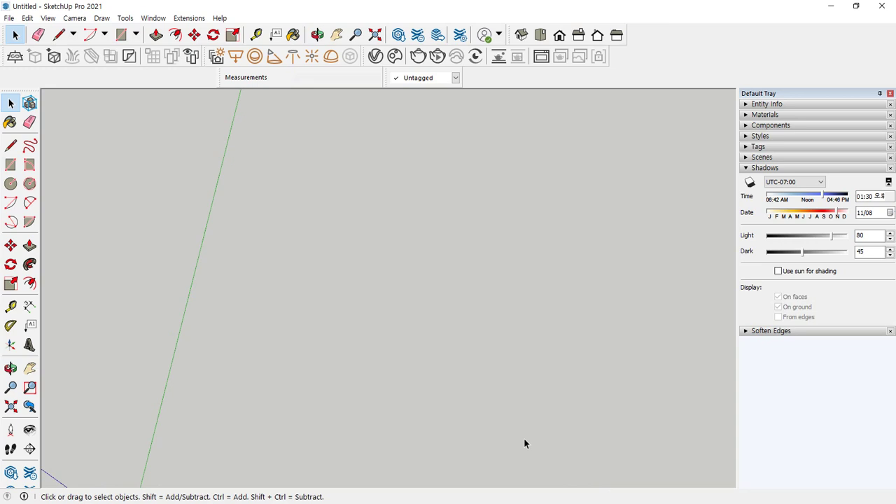
- Switch to Notepad, replace the whole note with "가로,세로", and return to SketchUp with the Rectangle tool active
click(16, 167)
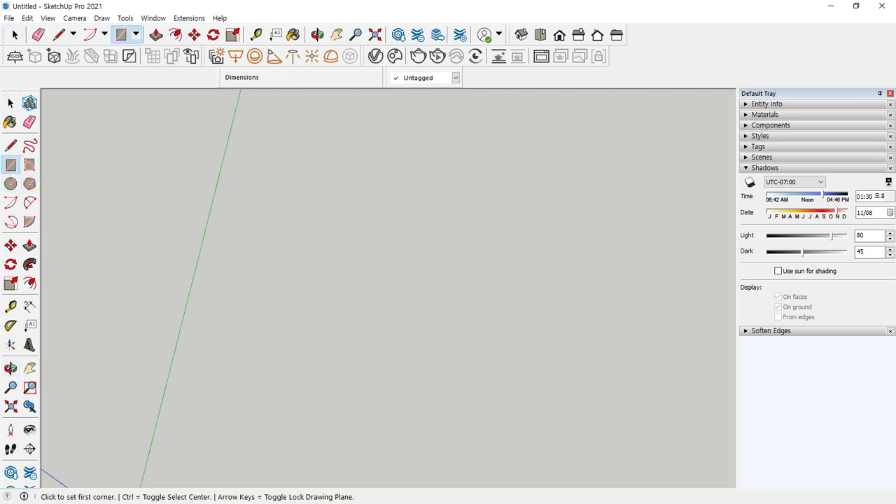
key(alt+Tab)
key(ctrl+a)
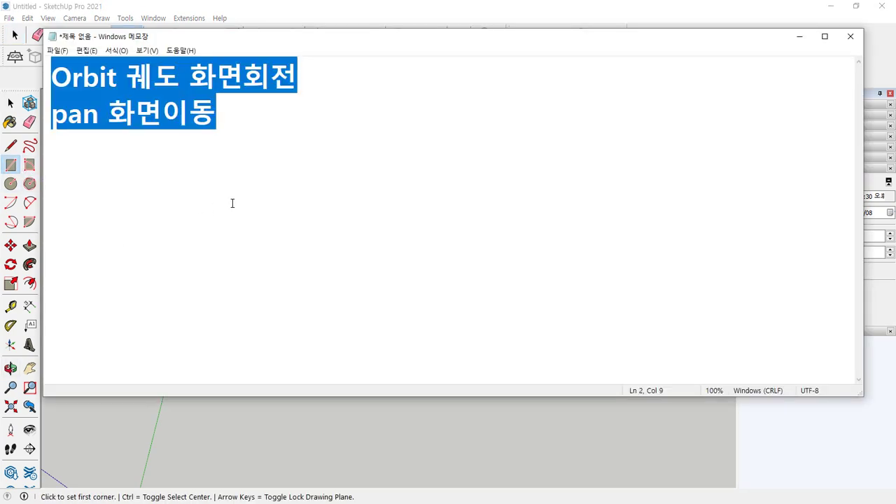
text(가로)
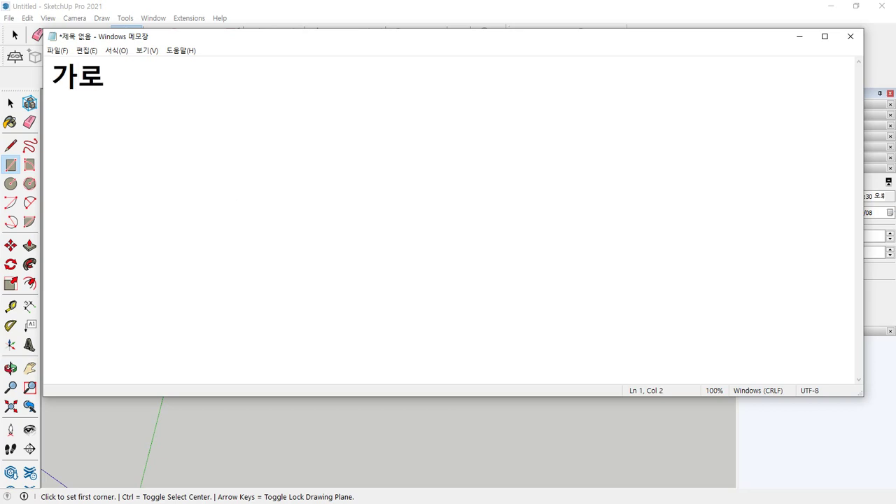
text(,세로)
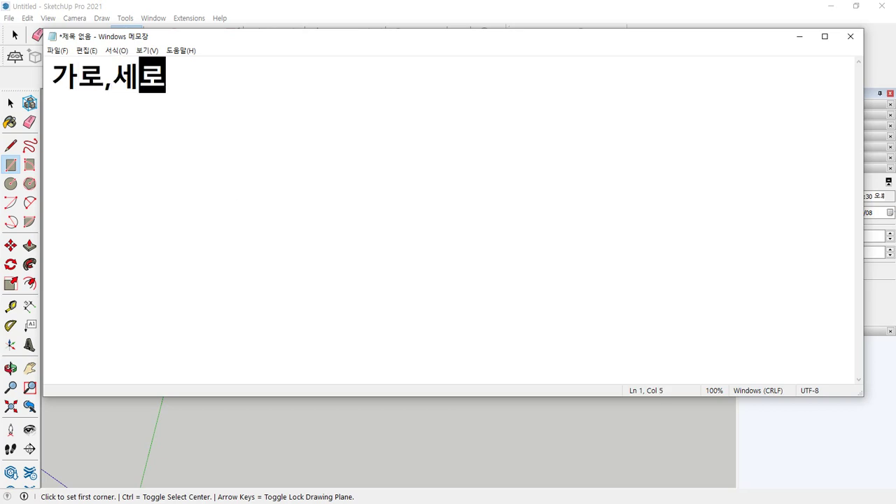
click(387, 17)
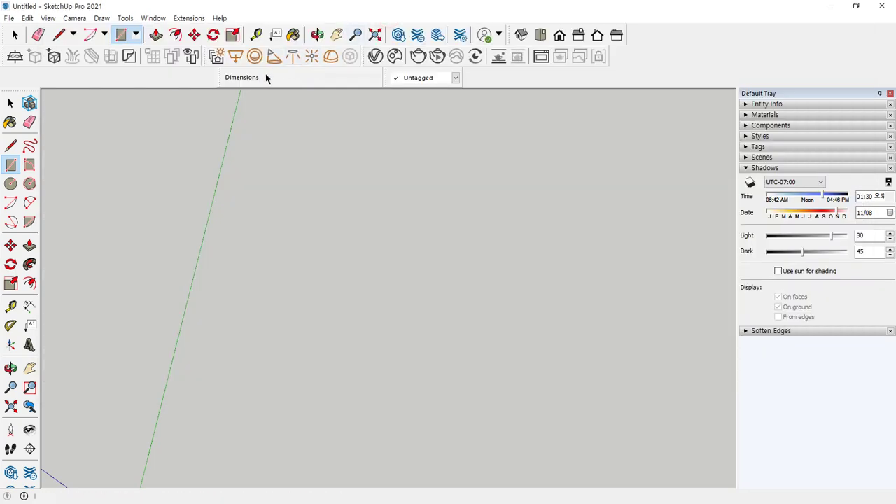
- Draw a 500 × 400 mm rectangle flat on the ground beside the green axis
mouse_move(330, 91)
mouse_down()
mouse_move(280, 71)
mouse_move(327, 99)
mouse_up()
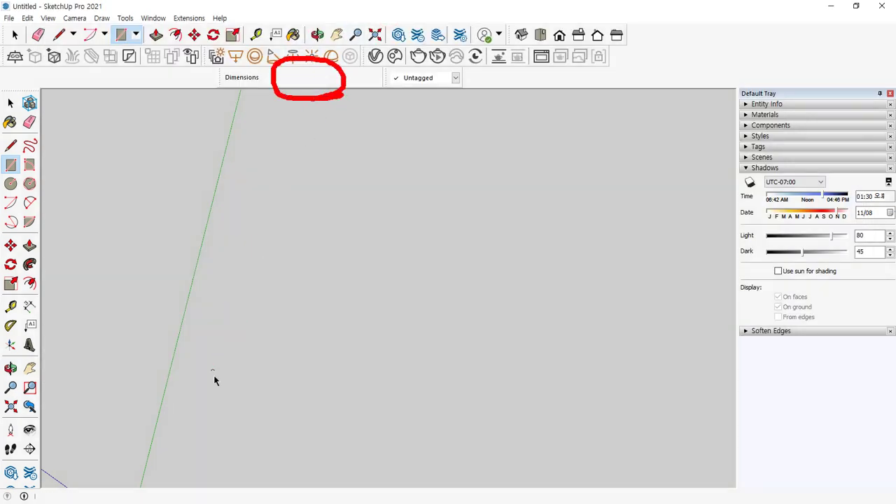
key(Escape)
click(260, 404)
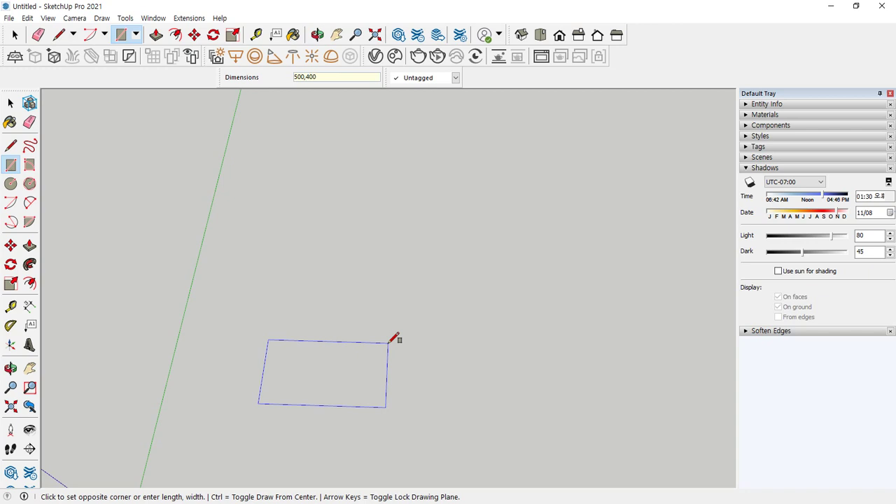
key(Return)
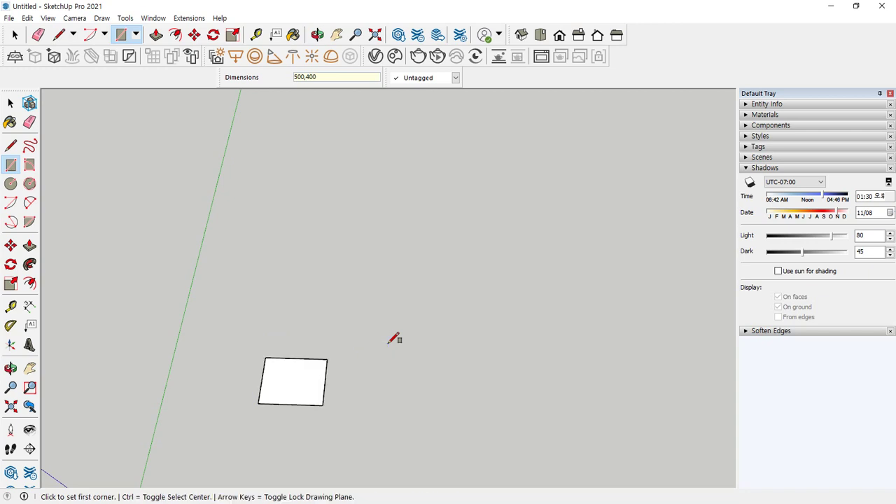
scroll(357, 378, up, 5)
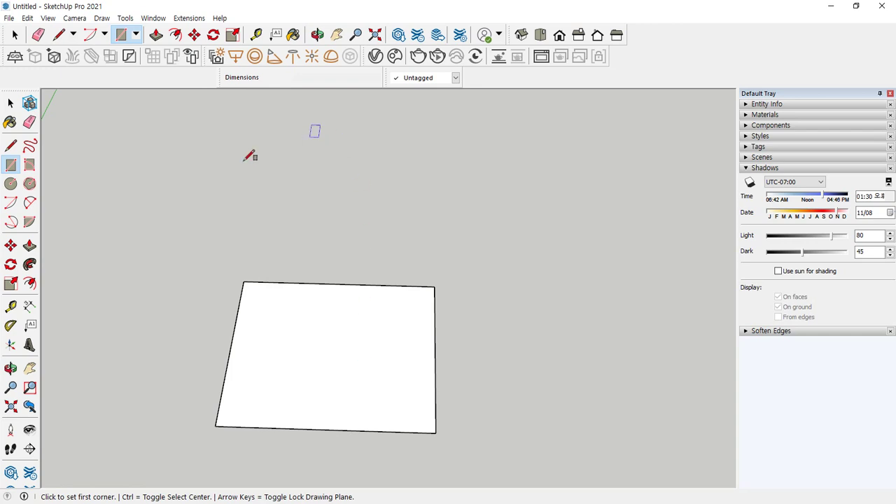
click(230, 221)
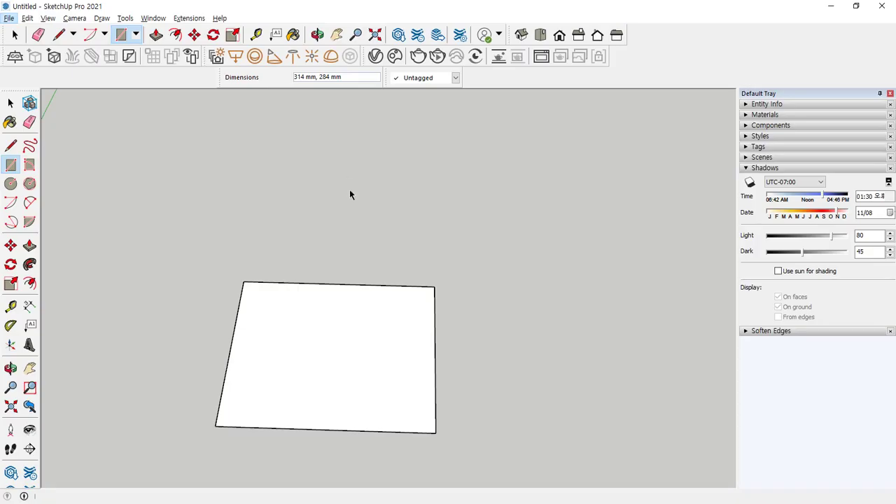
click(331, 225)
key(Escape)
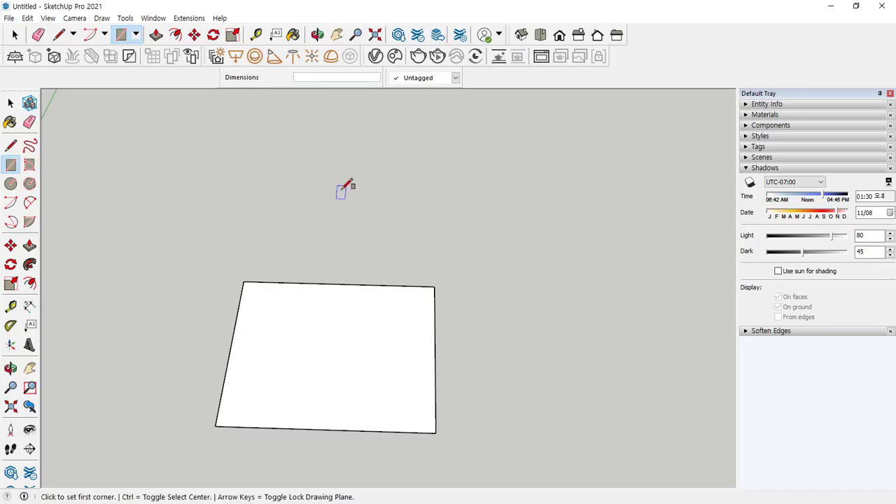
- Draw a 500 × 300 mm rectangle on the ground behind the first one
click(273, 234)
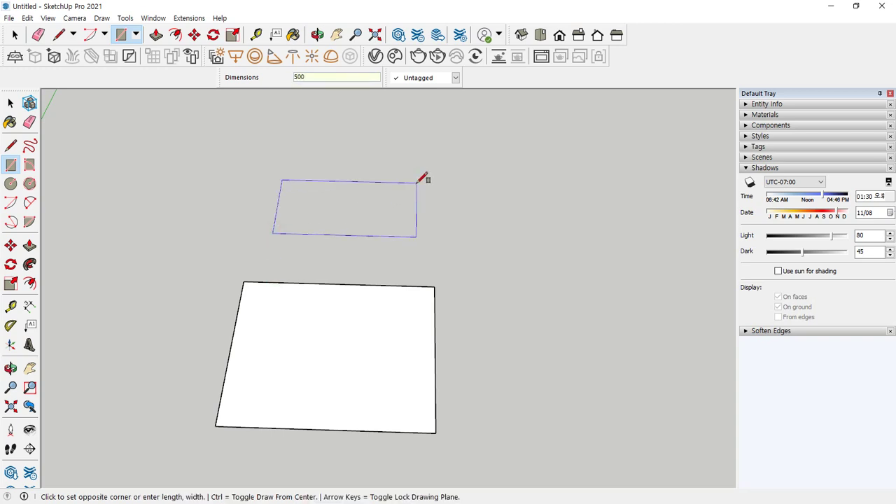
key(Return)
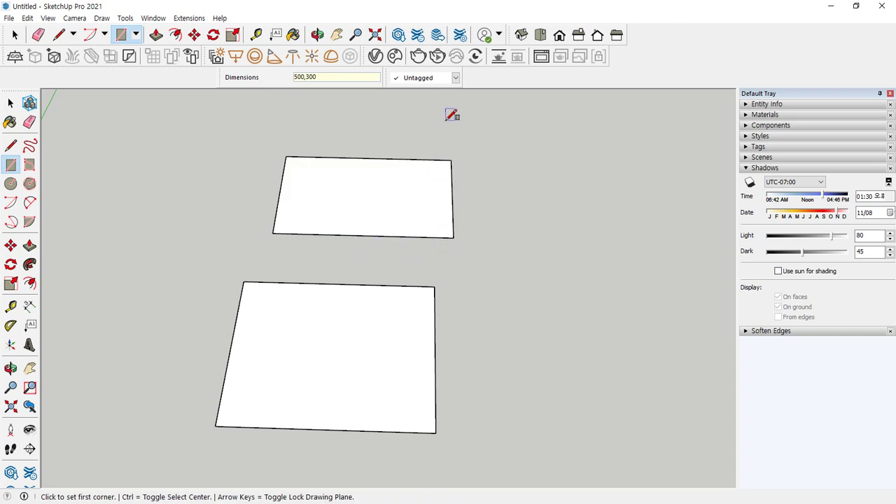
click(173, 391)
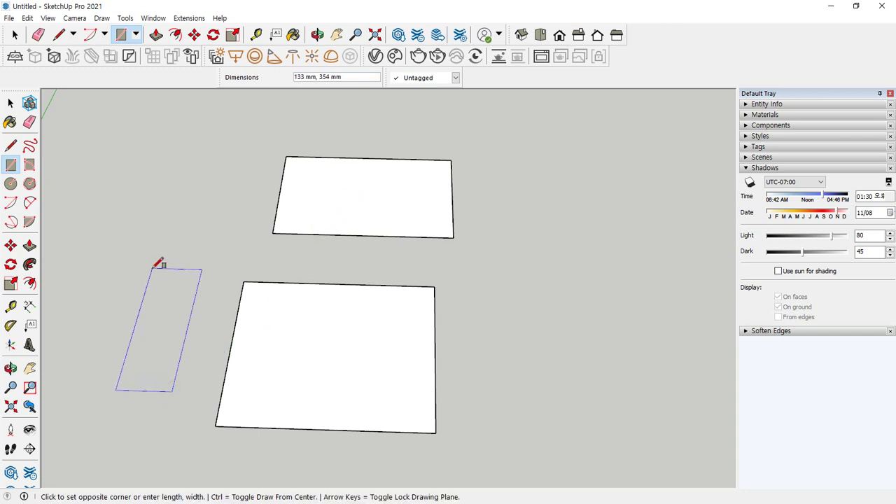
key(Escape)
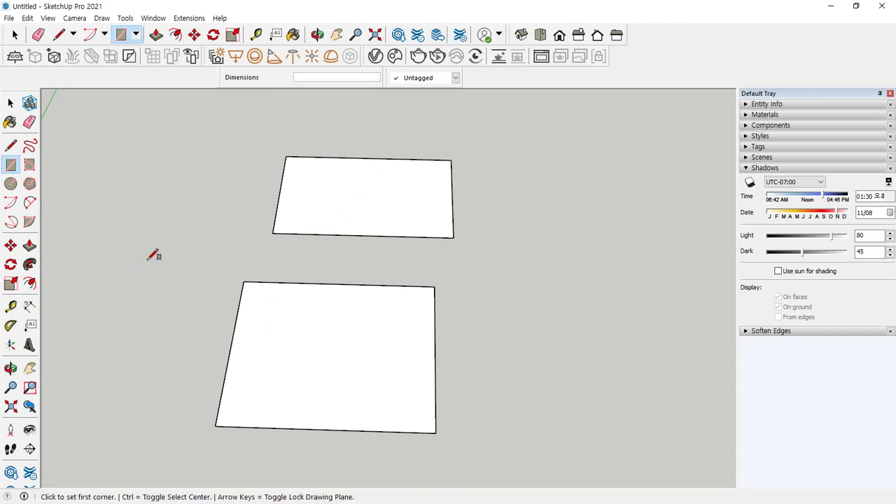
- Set the Rectangle tool to draw from the centre and cycle its drawing-plane lock repeatedly through the red, green and blue axes
scroll(156, 251, down, 2)
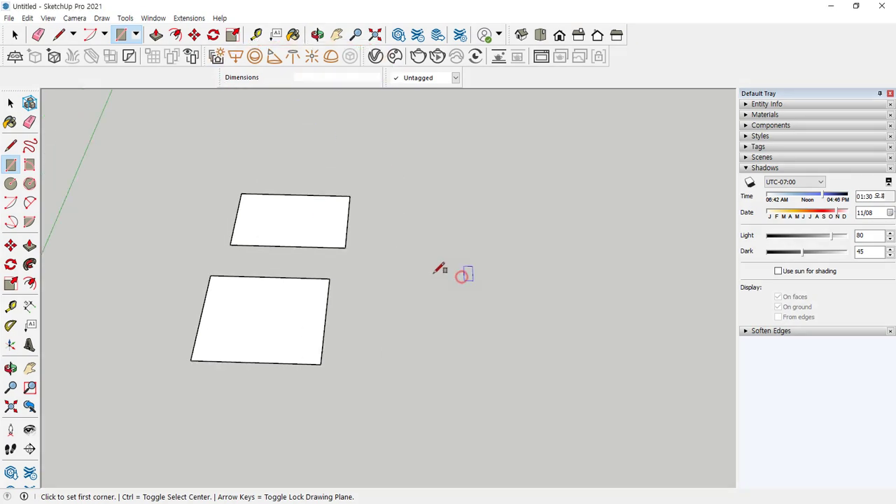
key(ctrl)
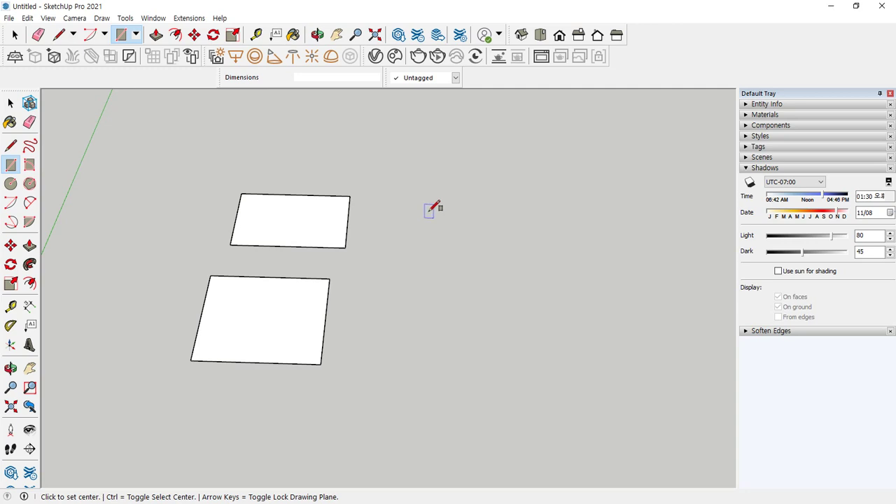
middle_drag(421, 245, 429, 245)
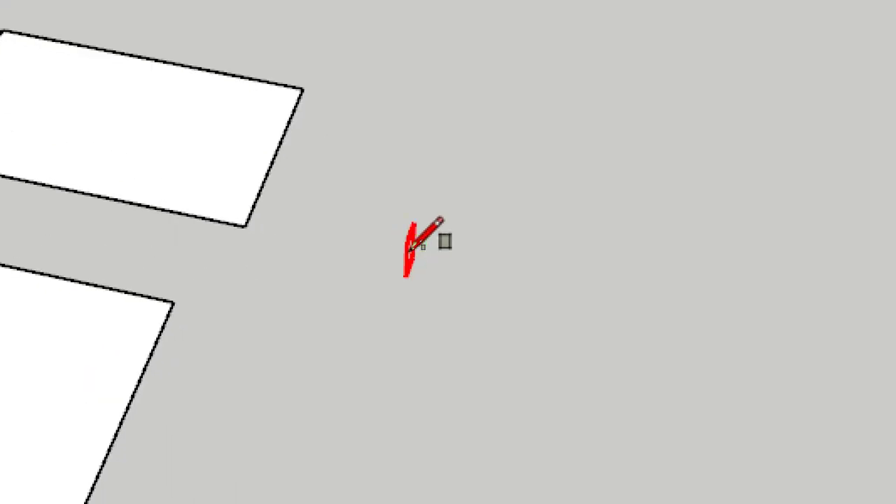
key(Up)
key(Right)
key(Left)
key(Up)
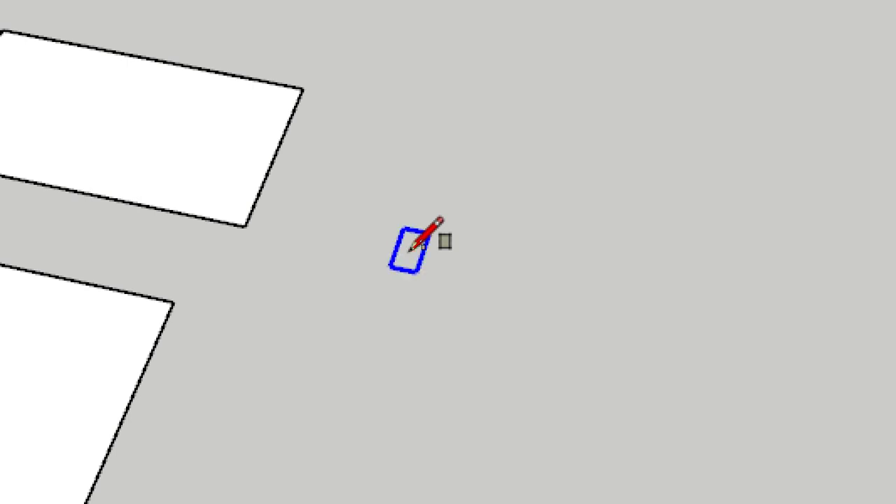
key(Right)
key(Left)
key(Up)
key(Right)
key(Left)
key(Up)
key(Left)
key(Up)
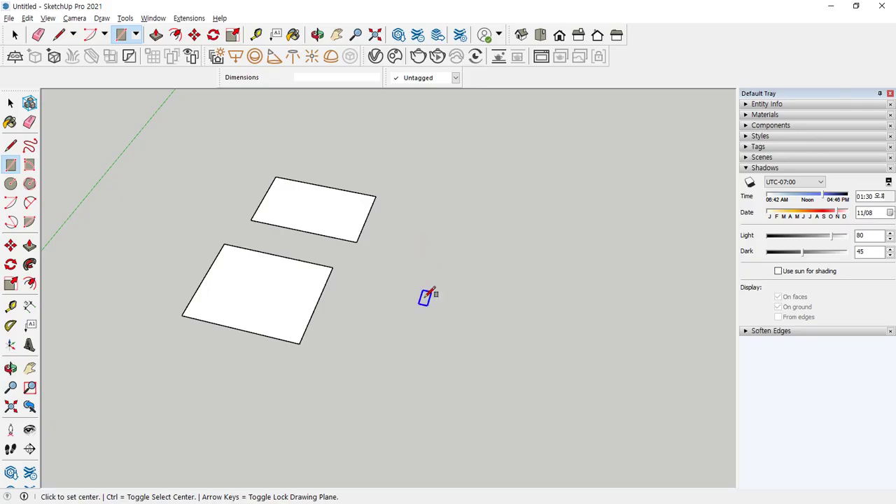
- Draw an upright rectangle from corner to corner beside the two flat ones, with its plane locked to the red axis
click(413, 343)
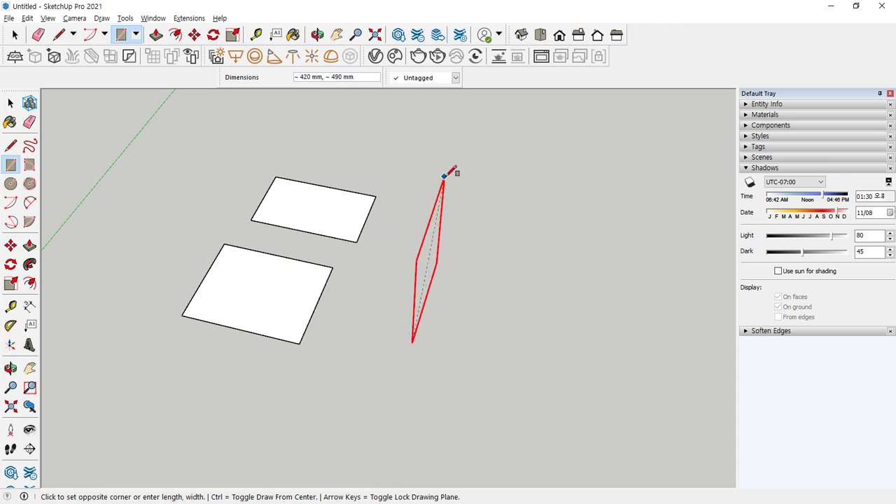
middle_drag(425, 181, 386, 160)
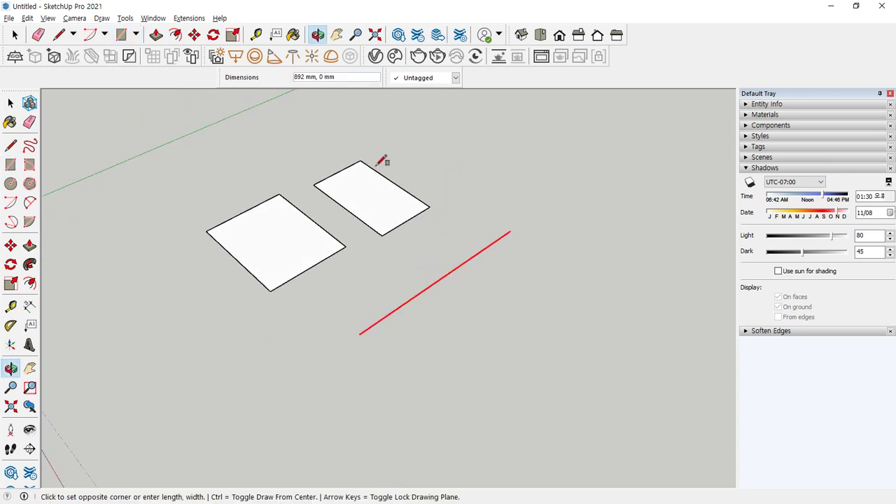
click(505, 130)
middle_drag(504, 130, 398, 296)
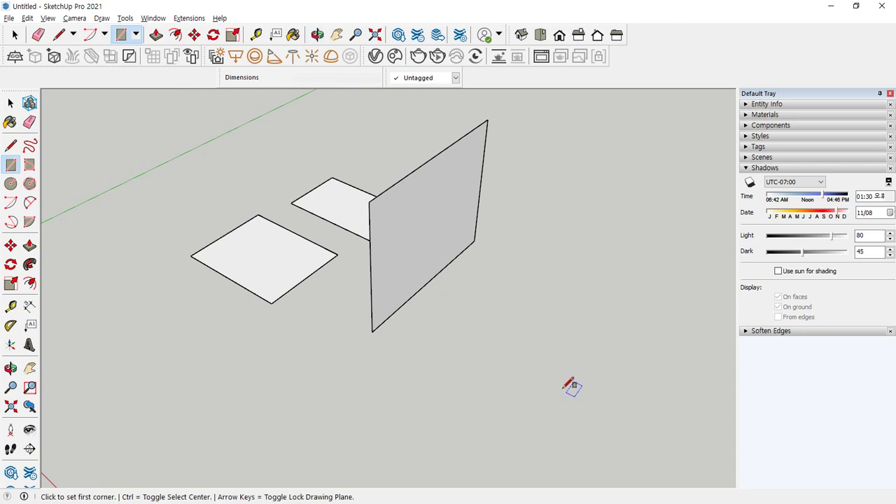
- Draw another upright rectangle locked to the green axis, plus a flat one about 303 × 227 mm in front of the 500 × 400 mm rectangle
click(612, 409)
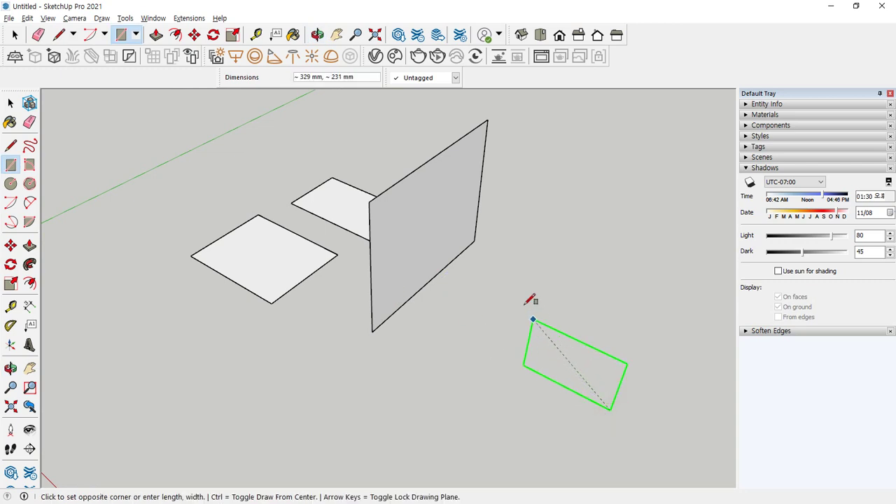
click(506, 265)
middle_drag(525, 250, 405, 355)
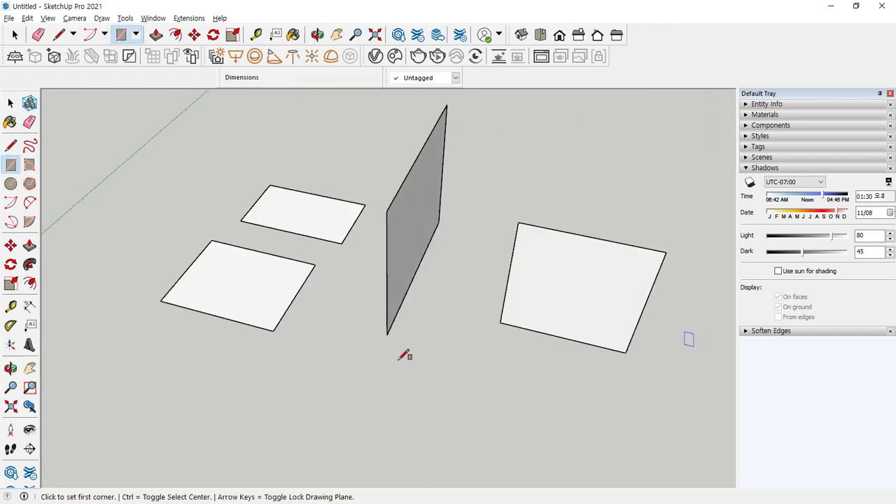
click(262, 395)
click(365, 368)
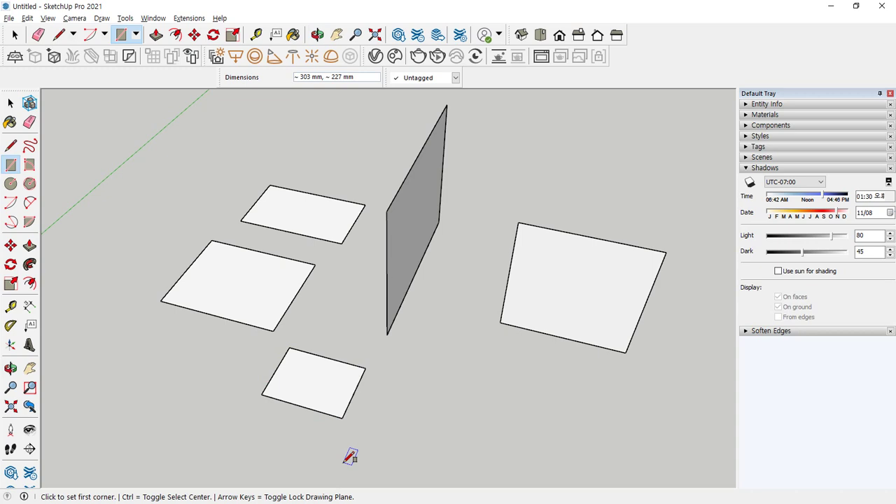
- Select all five rectangles and delete them
key(space)
drag(126, 120, 703, 437)
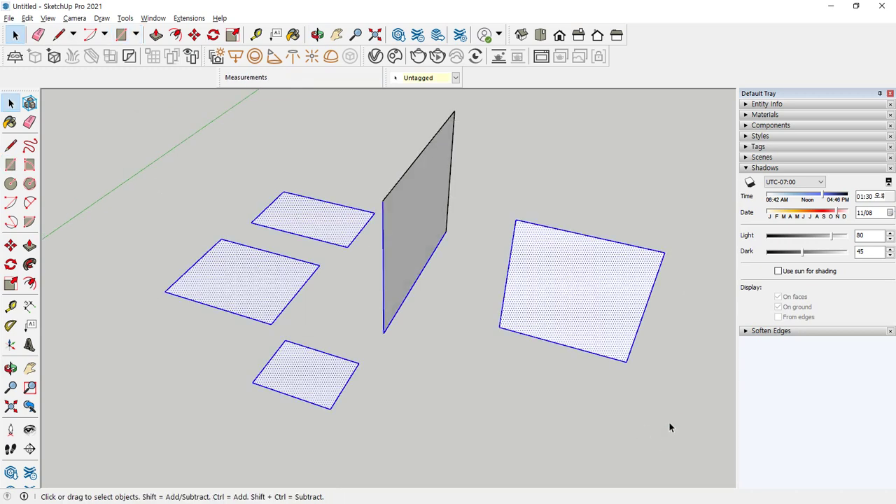
drag(206, 169, 206, 170)
key(Delete)
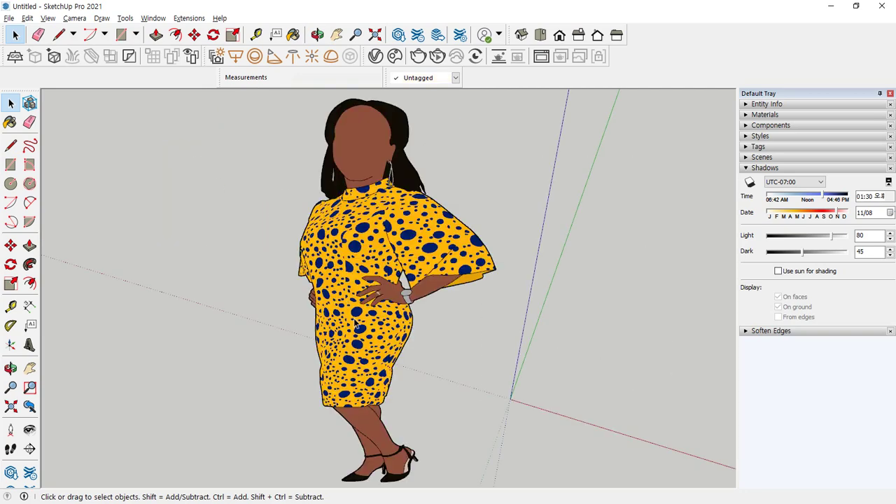
middle_drag(623, 320, 459, 306)
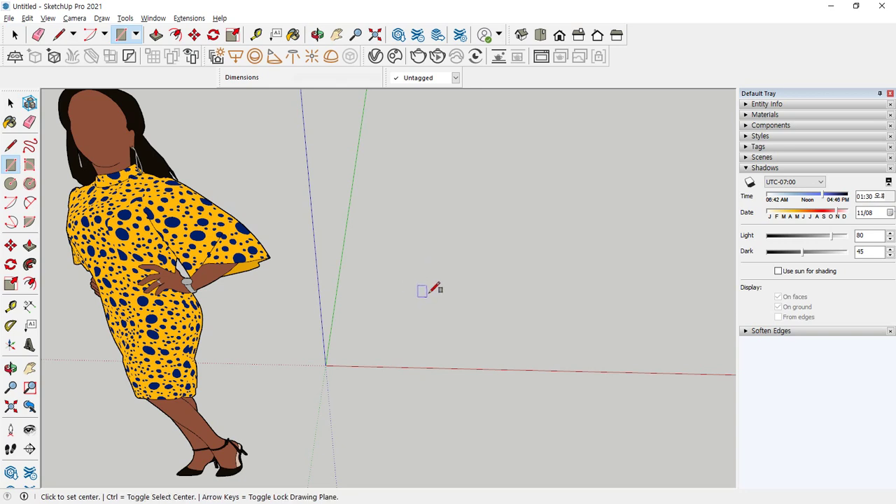
click(428, 292)
key(ctrl)
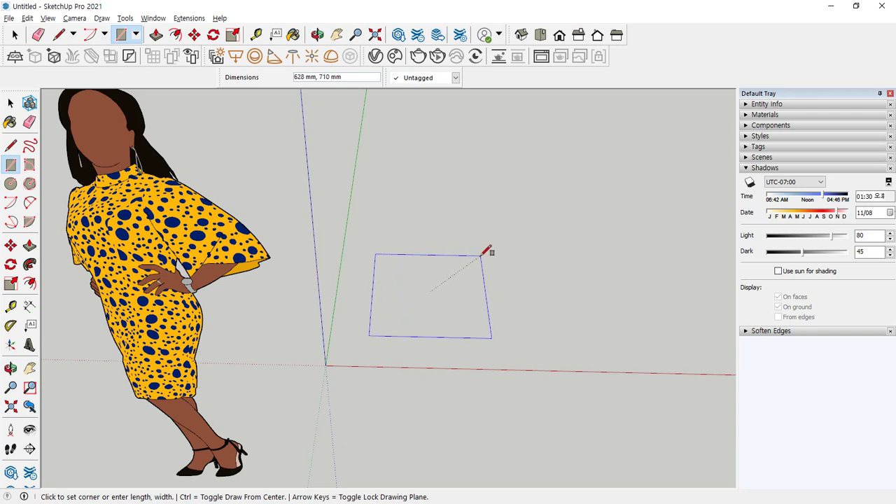
key(Escape)
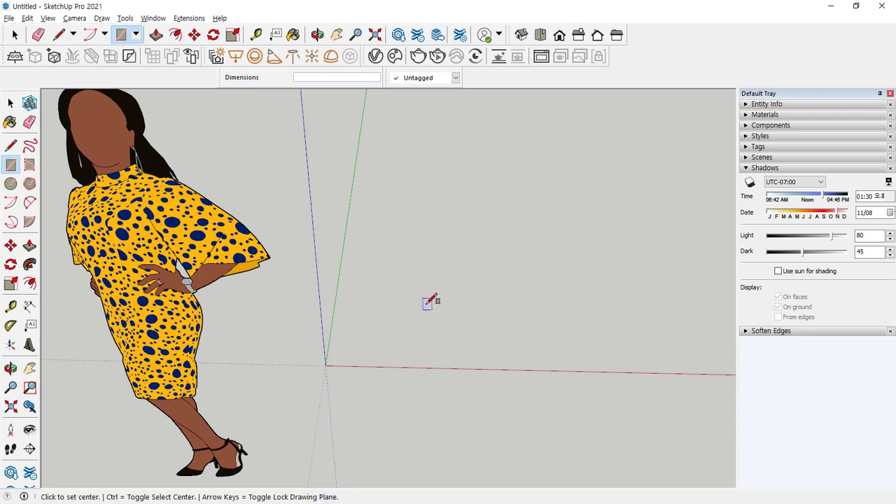
- Draw two flat rectangles from their centres near the origin, the first about 762 × 894 mm and the second about 500 × 548 mm
key(ctrl)
click(402, 300)
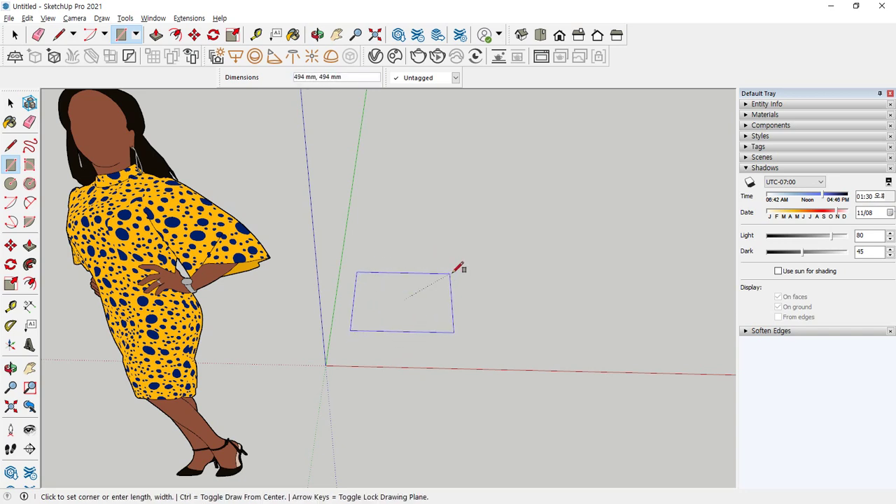
click(468, 253)
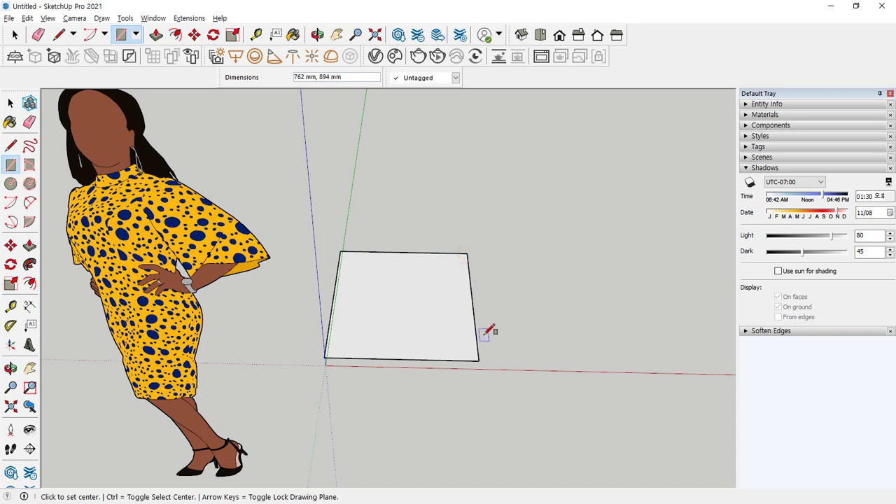
click(535, 283)
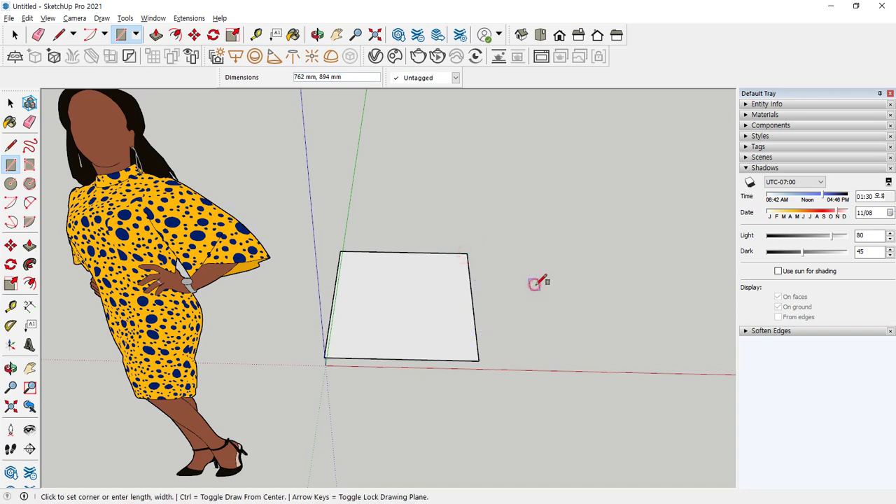
click(571, 256)
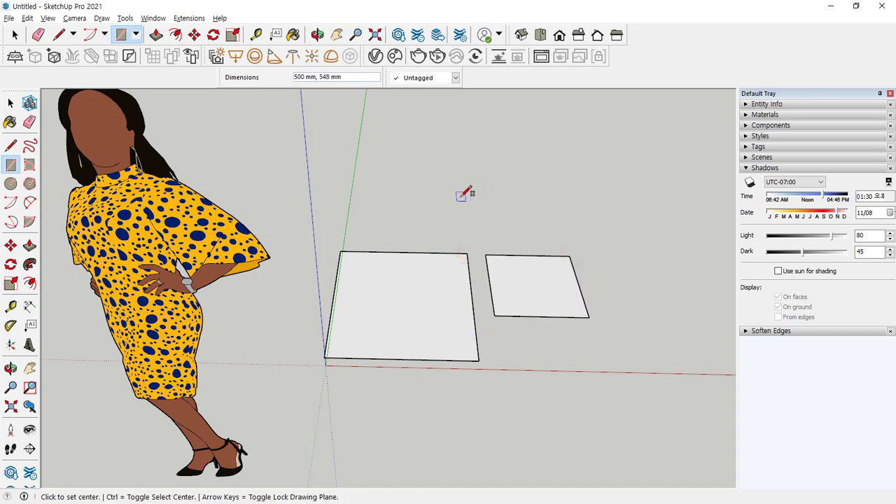
- Draw a flat rectangle about 744 × 628 mm from corner to corner behind the two existing rectangles
key(ctrl)
click(407, 203)
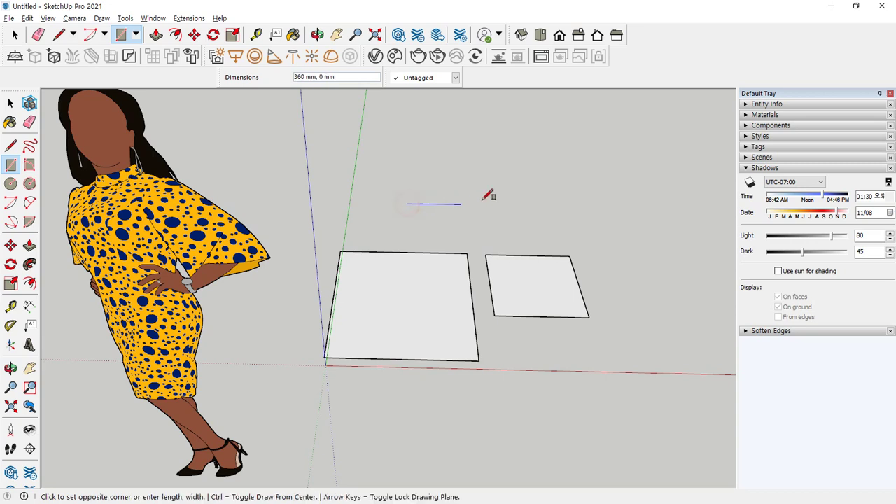
click(509, 160)
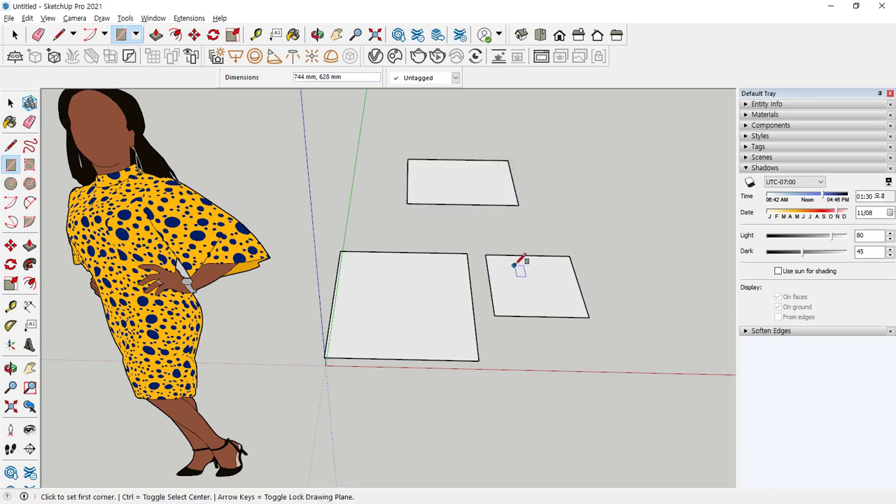
- Draw a flat rectangle about 456 × 504 mm from its centre beside the others, and delete all the rectangles
middle_drag(520, 260, 470, 230)
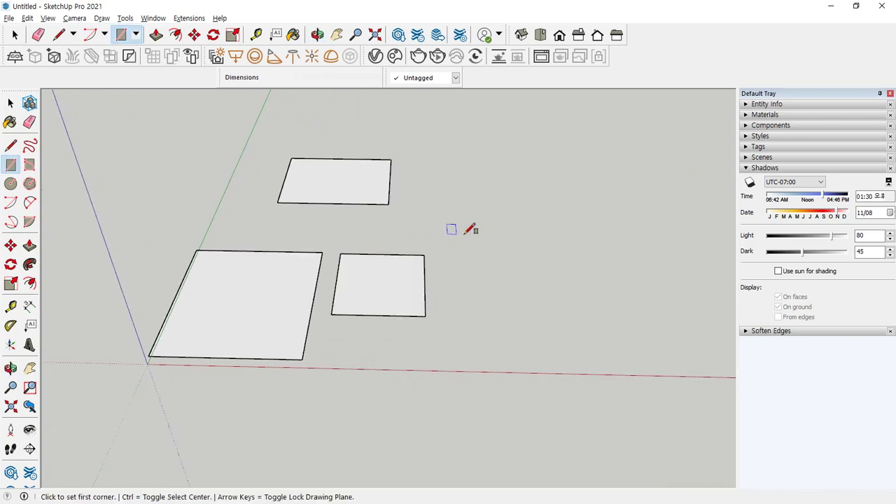
click(518, 244)
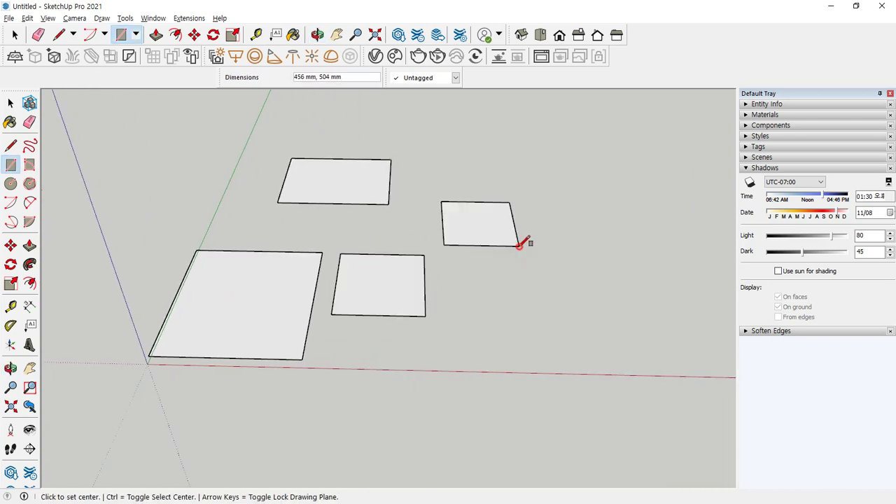
click(555, 234)
click(597, 184)
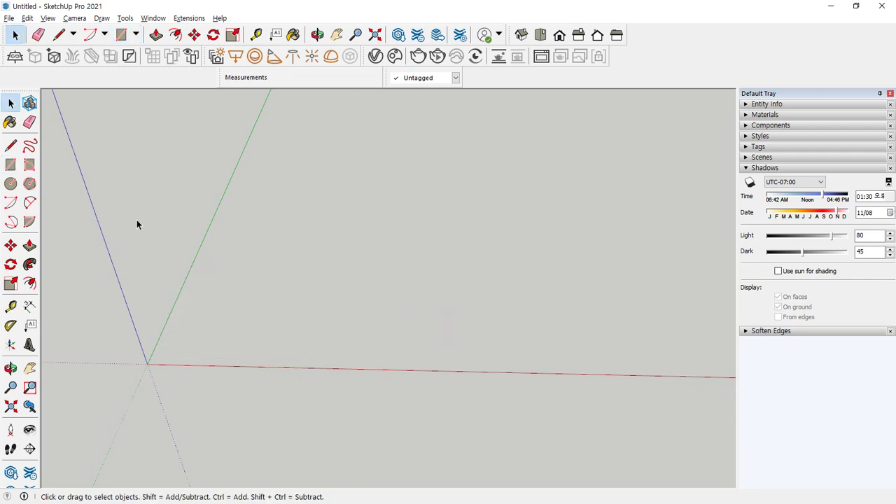
- Draw a rotated rectangle with a 500 mm base along the red axis, about 573 mm wide and tilted 60°
click(9, 185)
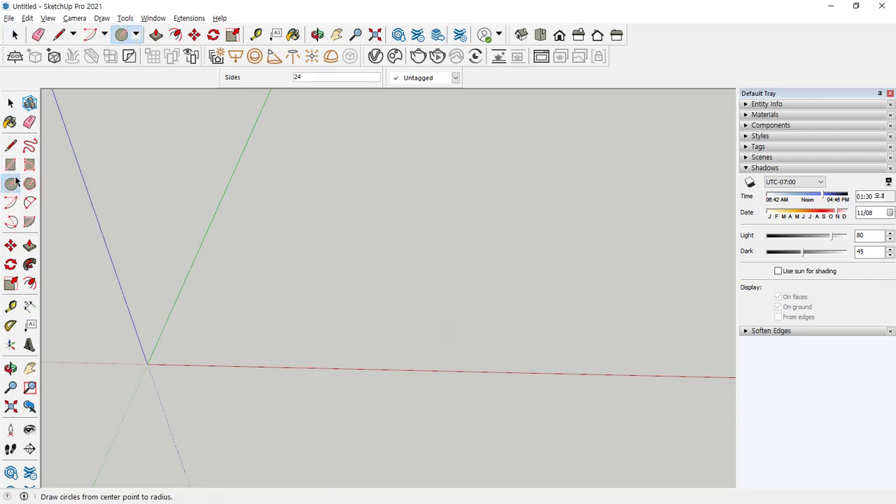
click(29, 166)
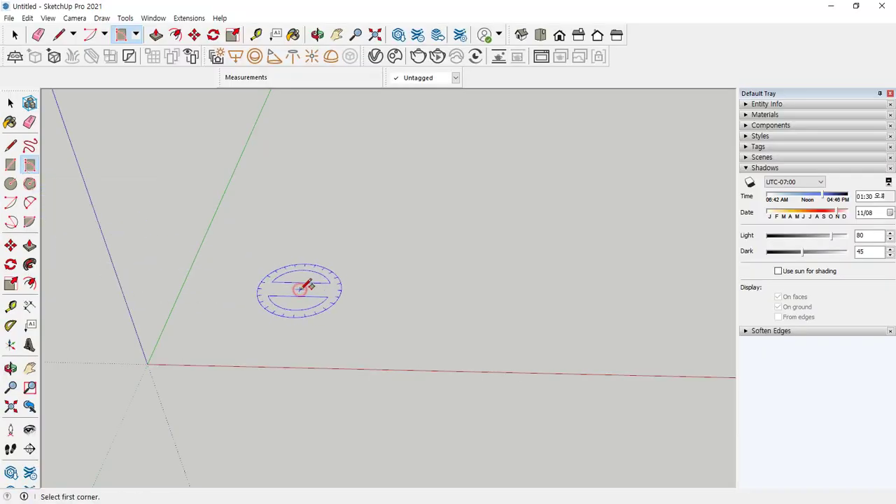
click(299, 289)
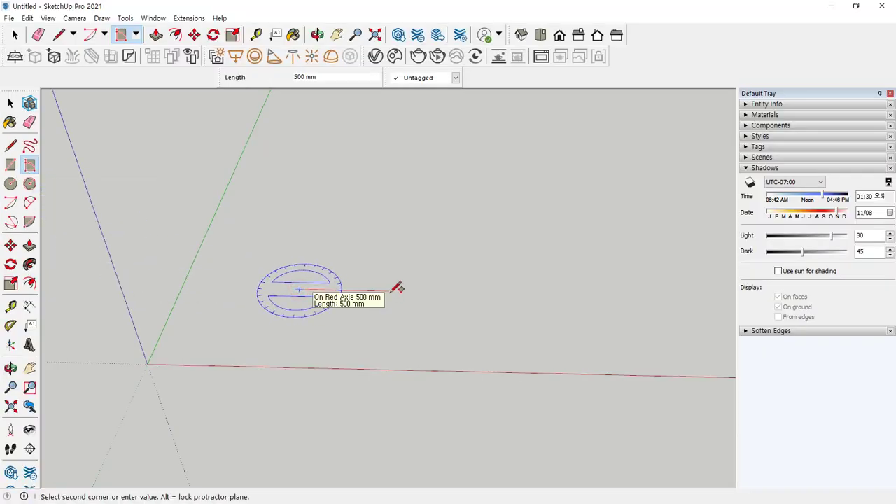
click(397, 288)
middle_drag(399, 270, 524, 253)
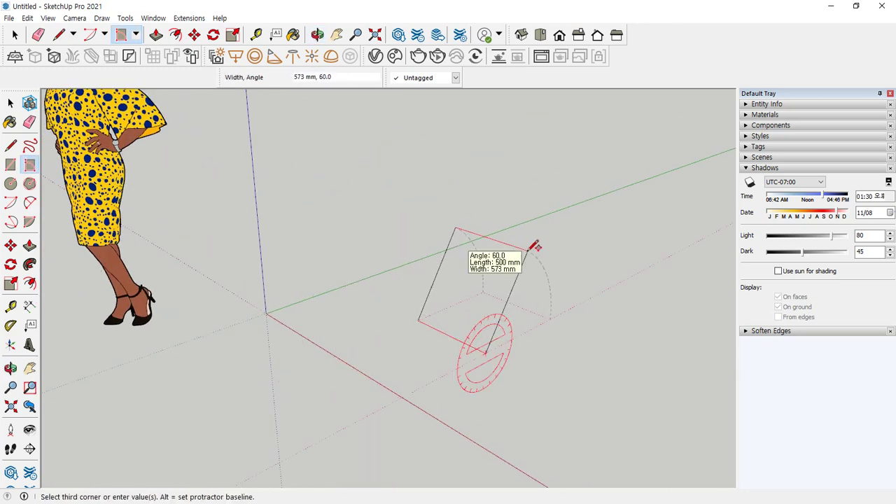
click(534, 246)
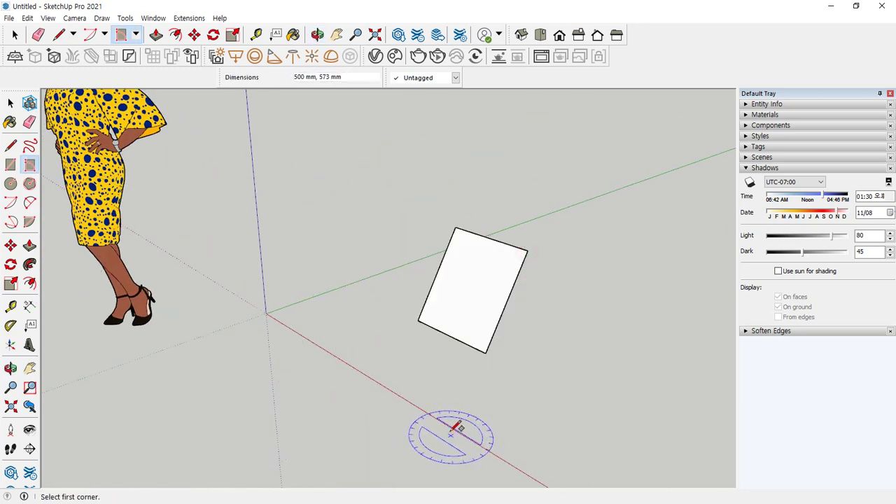
- Cycle the Rotated Rectangle protractor through the red, green and blue plane locks, ending on the blue axis
middle_drag(418, 332, 410, 327)
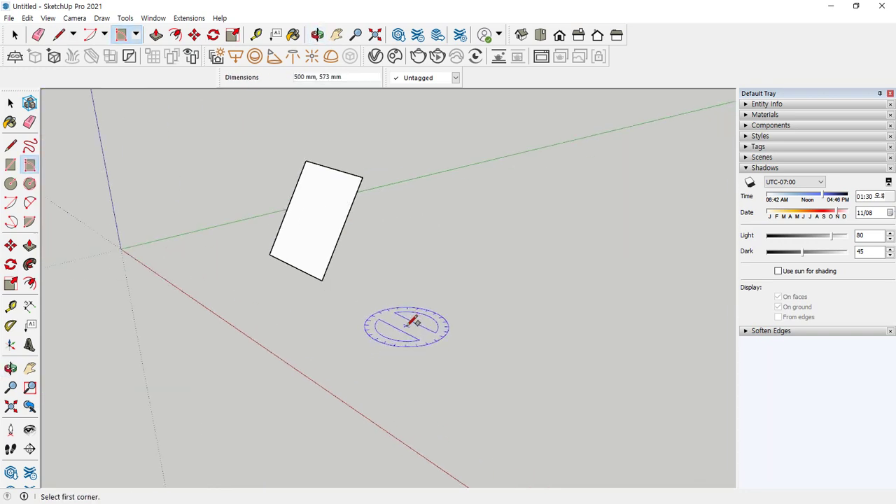
key(Right)
key(Left)
key(Up)
key(Right)
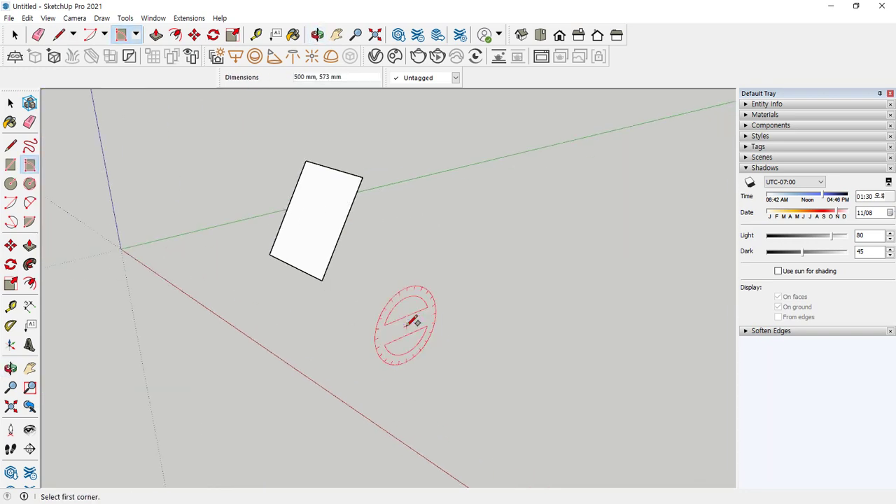
key(Left)
key(Up)
key(Right)
key(Left)
key(Right)
key(Up)
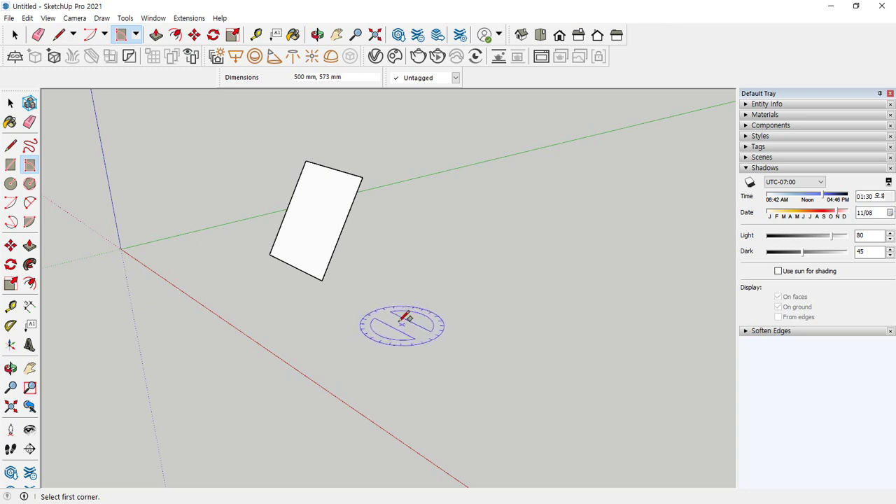
click(399, 321)
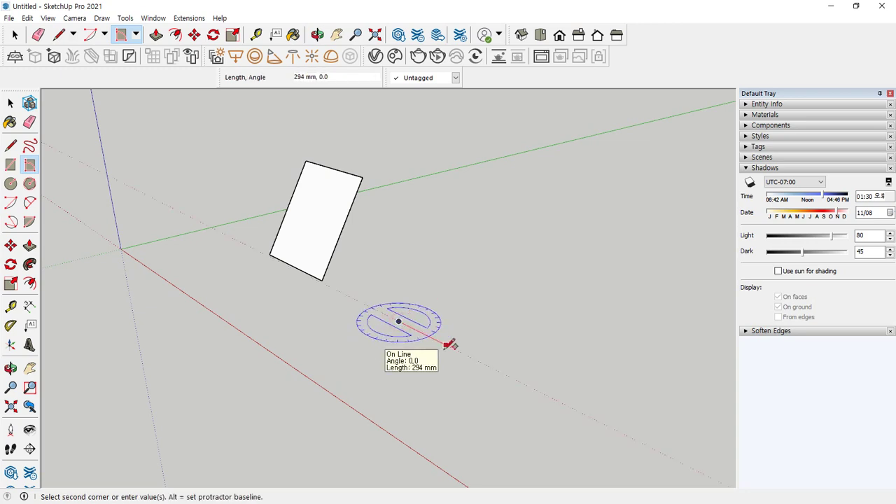
text(113)
key(Return)
middle_drag(483, 310, 430, 285)
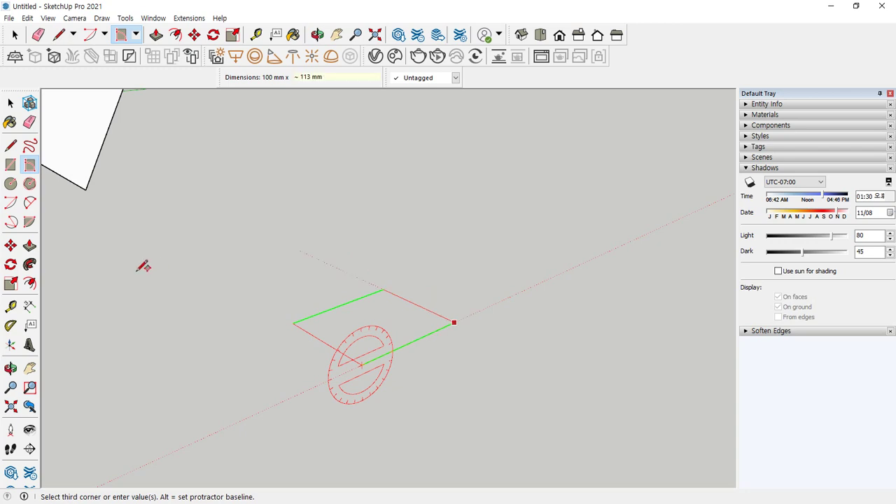
key(Escape)
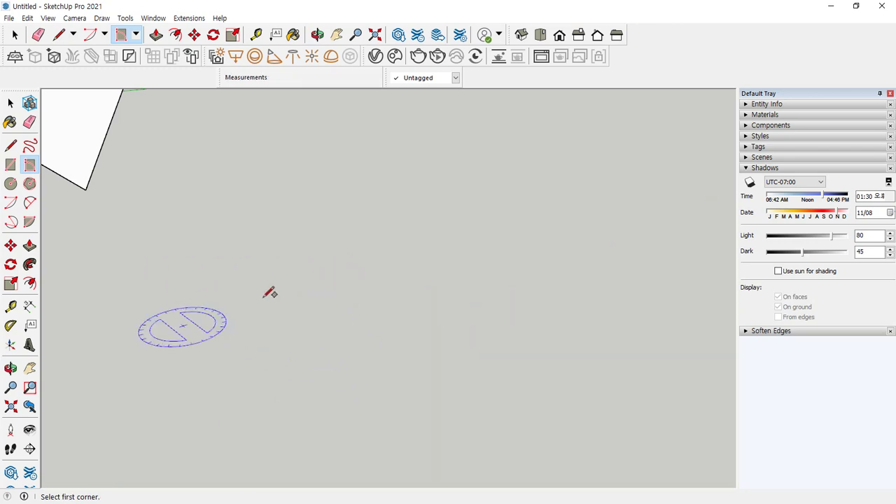
- Draw a rotated rectangle with a 100 mm base along the red axis, 100 mm wide and tilted 45°
scroll(287, 306, down, 2)
click(280, 308)
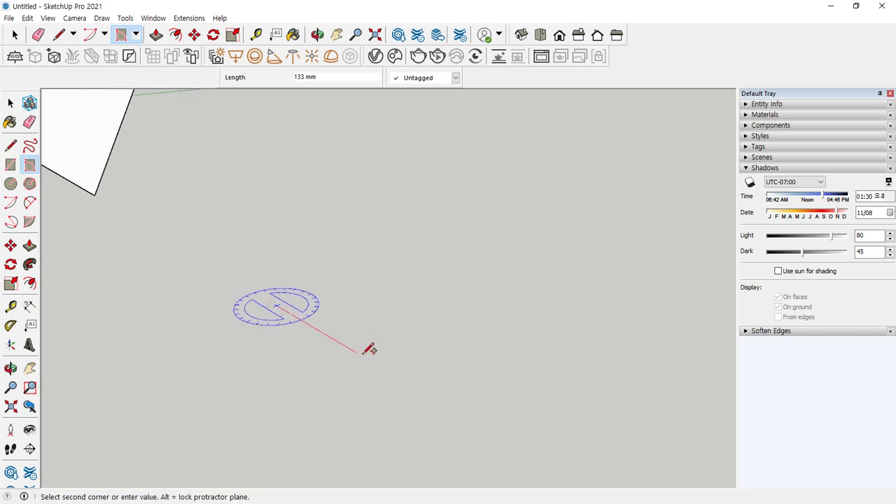
key(Return)
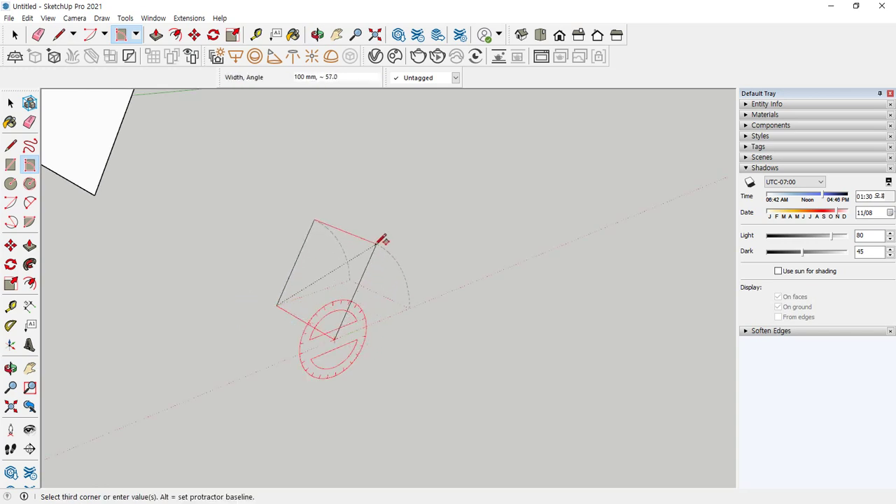
text(10)
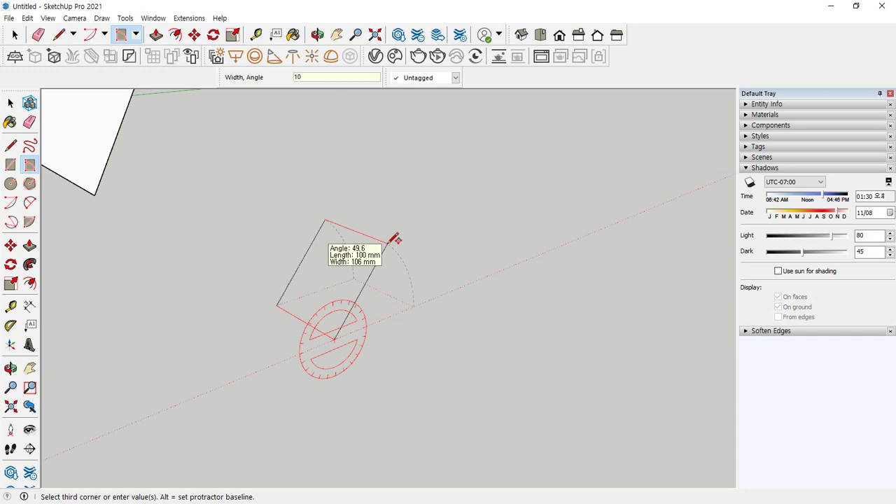
text(0,45)
key(Return)
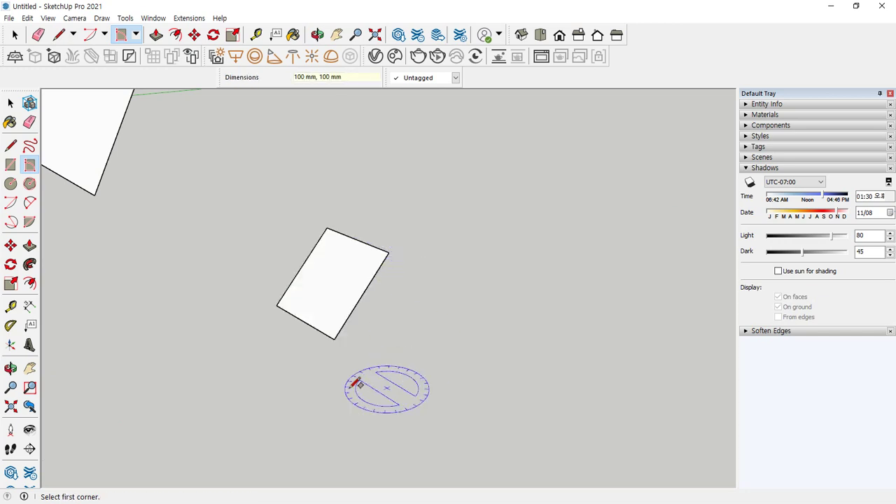
mouse_move(356, 376)
middle_down()
mouse_move(220, 343)
mouse_move(260, 352)
mouse_move(280, 344)
mouse_move(271, 336)
mouse_move(334, 326)
mouse_move(398, 340)
middle_up()
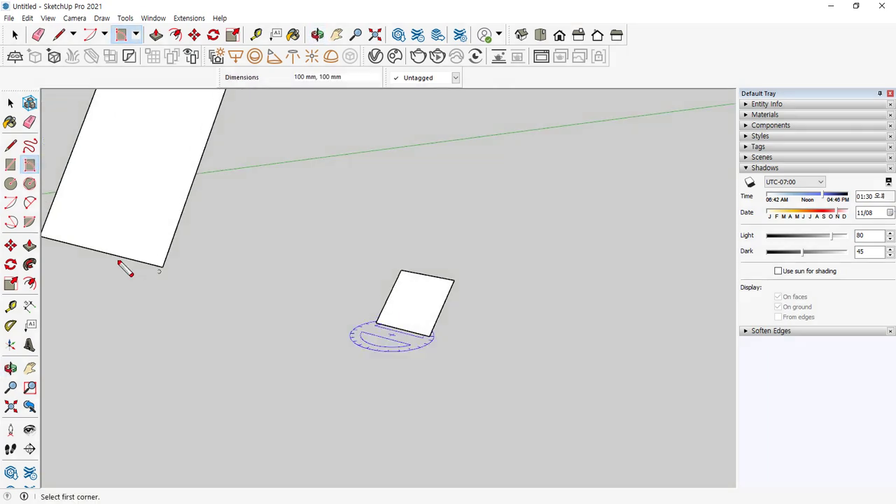
mouse_move(52, 241)
mouse_down()
mouse_move(145, 267)
mouse_move(133, 278)
mouse_up()
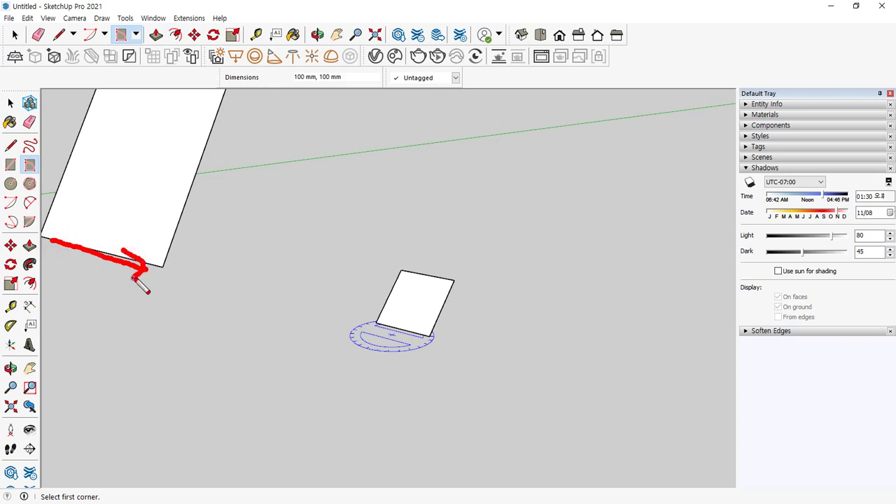
drag(168, 250, 229, 121)
drag(233, 154, 283, 212)
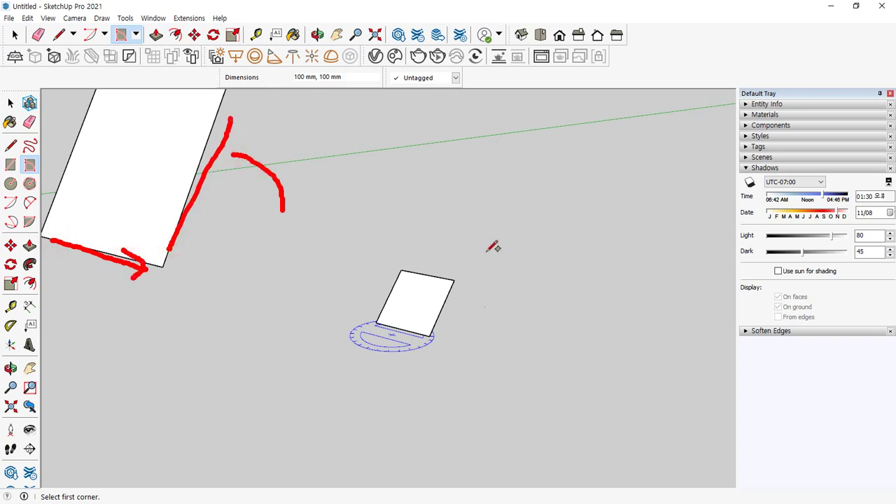
key(Escape)
- Draw a rotated rectangle behind the small one with a 200 mm base along the red axis, 300 mm wide and tilted 60°
mouse_move(299, 322)
middle_down()
mouse_move(296, 348)
mouse_move(304, 351)
middle_up()
click(411, 209)
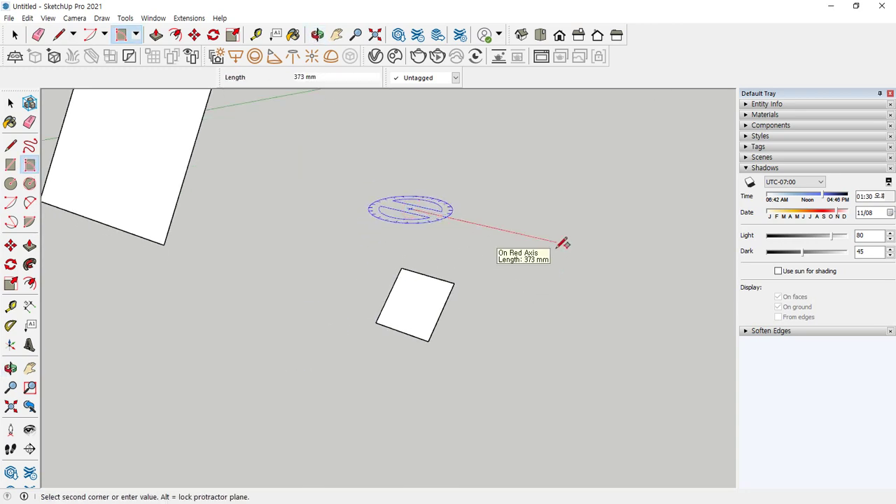
text(200)
key(Return)
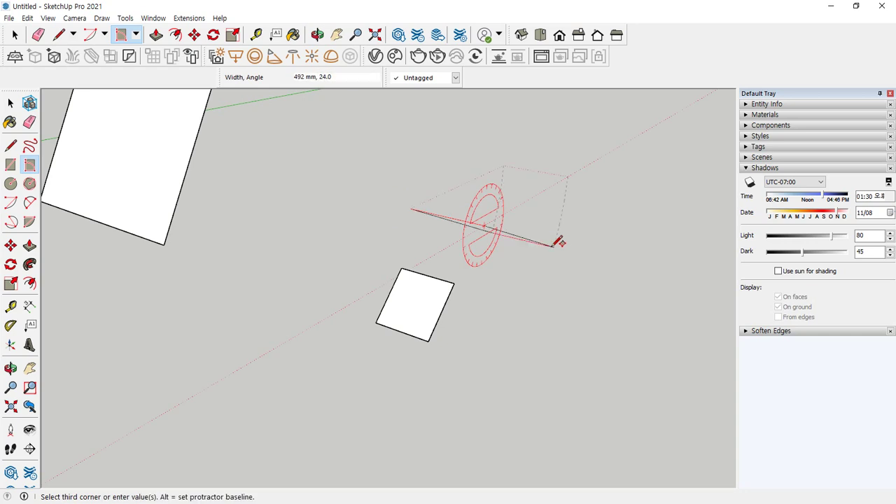
middle_drag(535, 156, 427, 152)
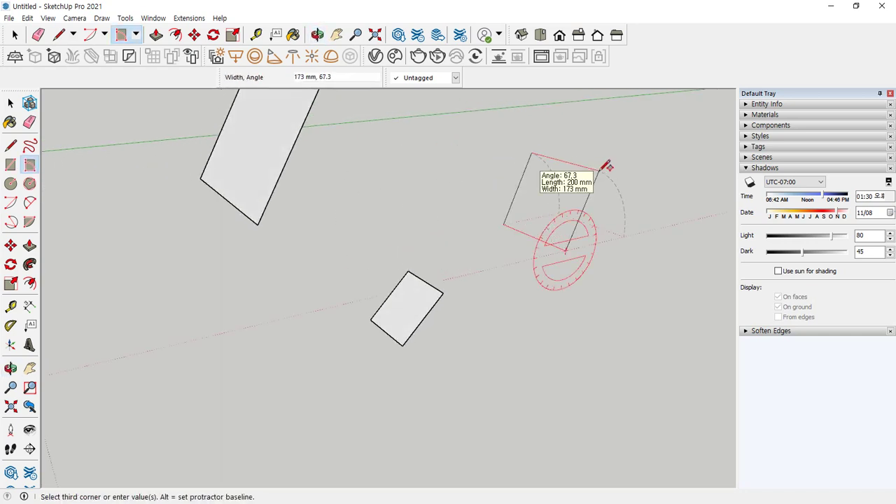
text(3)
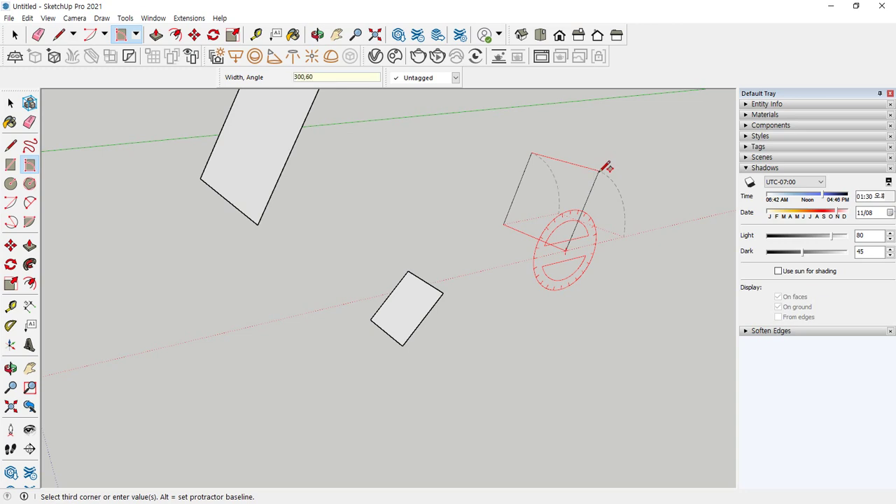
text(00,60)
key(Return)
middle_drag(607, 200, 669, 252)
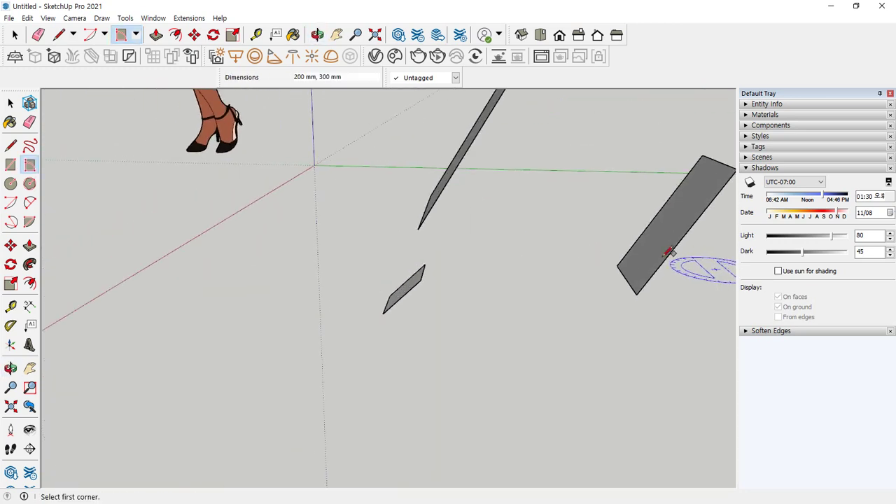
middle_drag(600, 266, 658, 252)
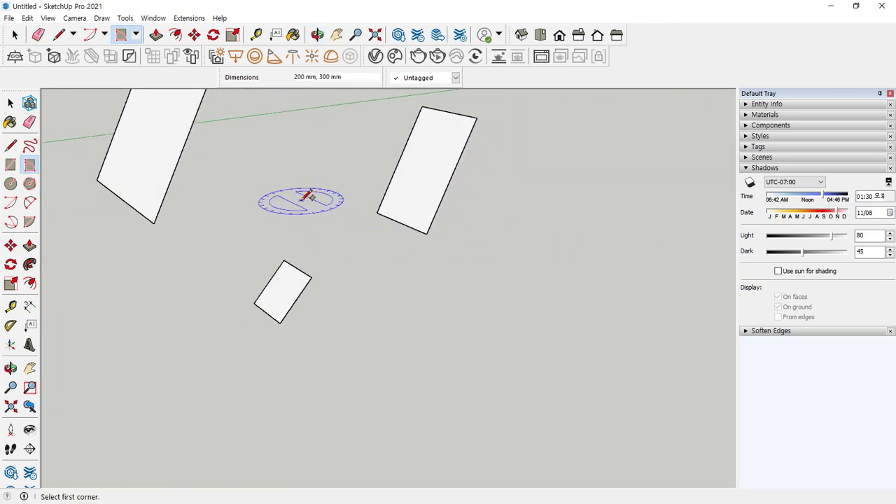
scroll(301, 201, down, 2)
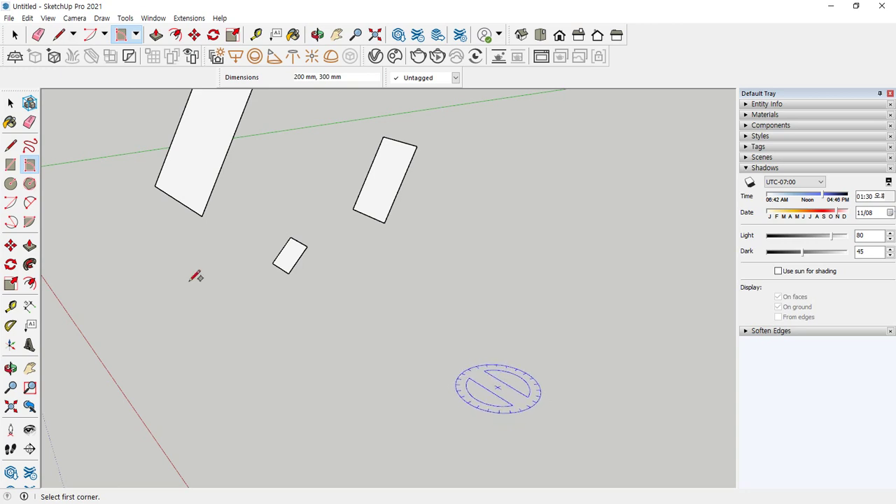
- Activate the Circle tool, switch to the Rectangle tool and return to the Circle tool
click(10, 183)
middle_drag(208, 302, 336, 307)
key(r)
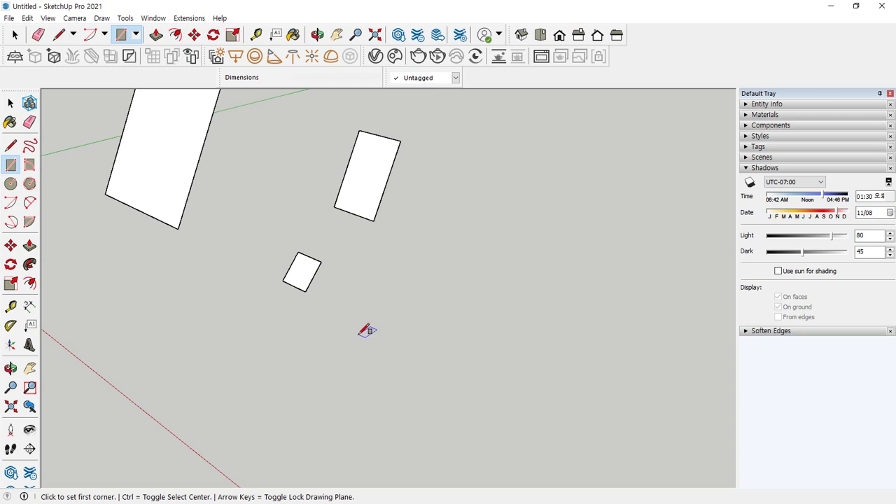
key(c)
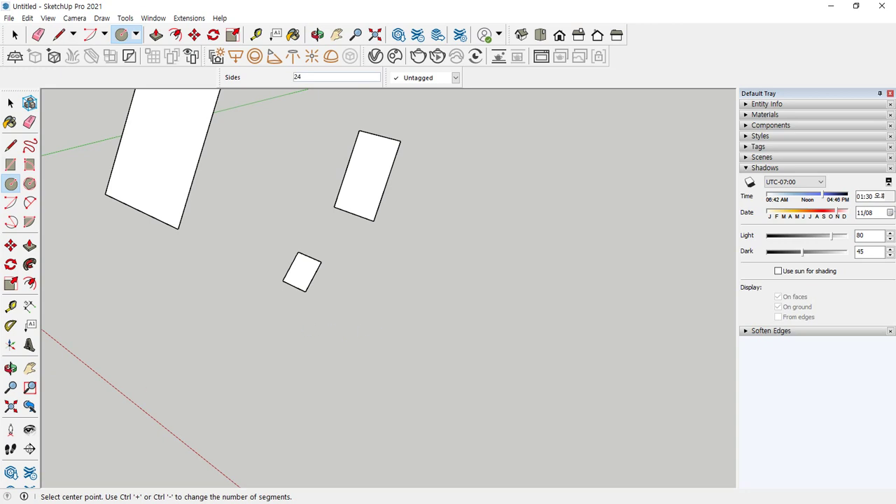
- Switch to Notepad and replace the whole note with the shortcut lines "Rectang R" and "Circle C"
key(alt+Tab)
key(ctrl+a)
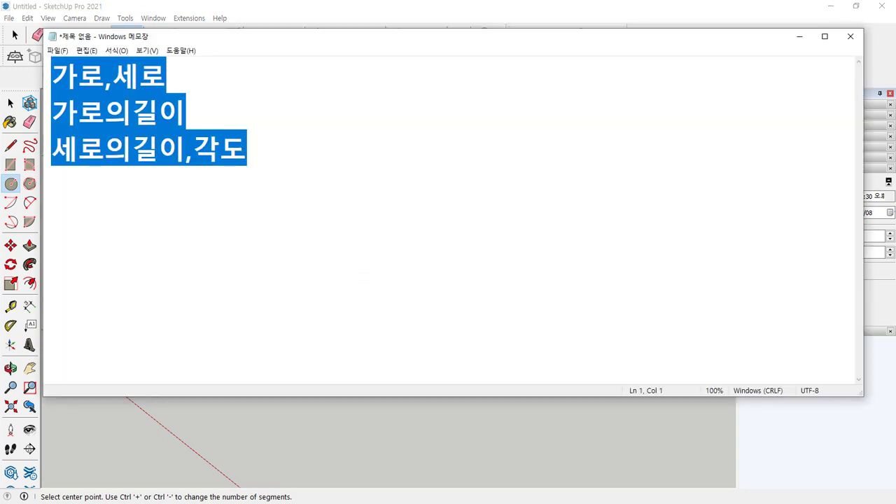
text(Rectang)
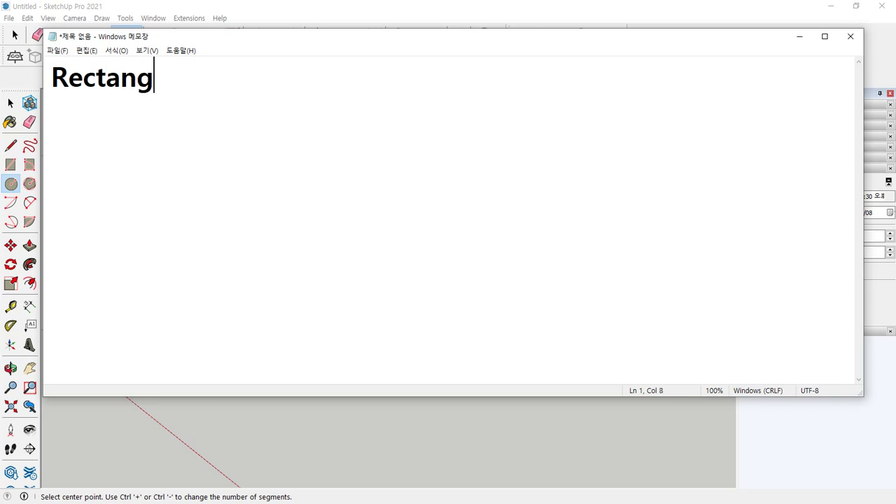
text( R )
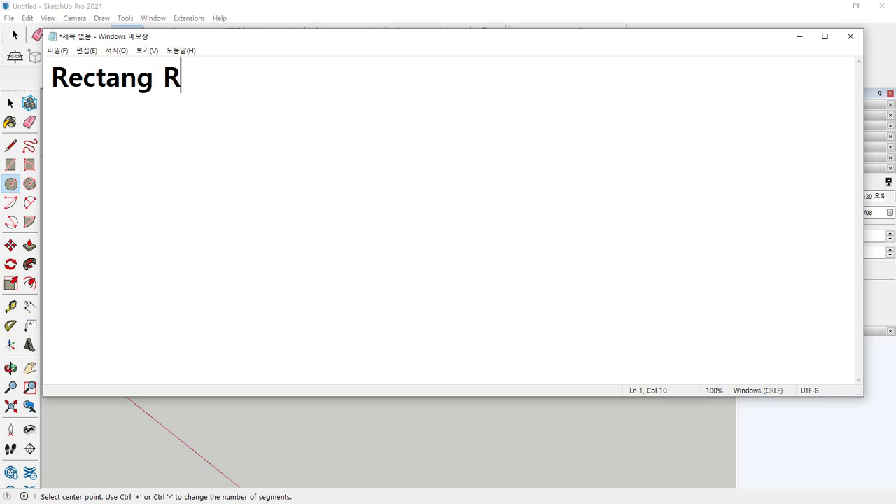
text(C)
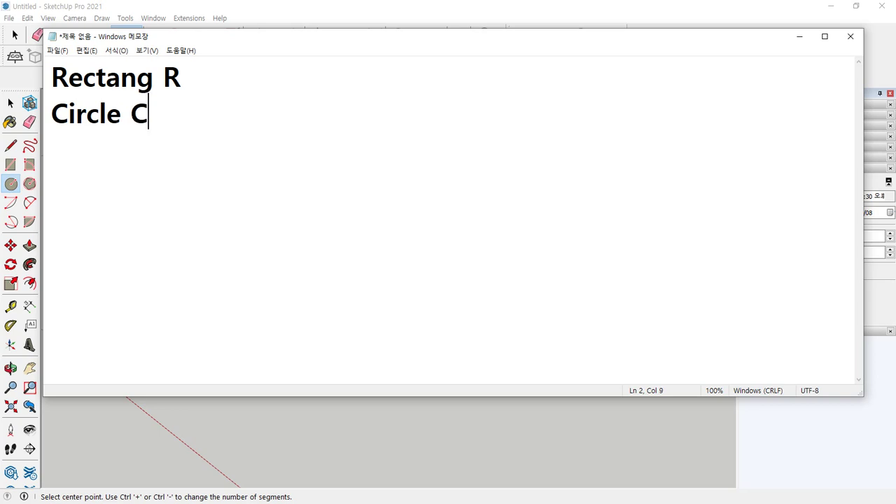
text(ircle C)
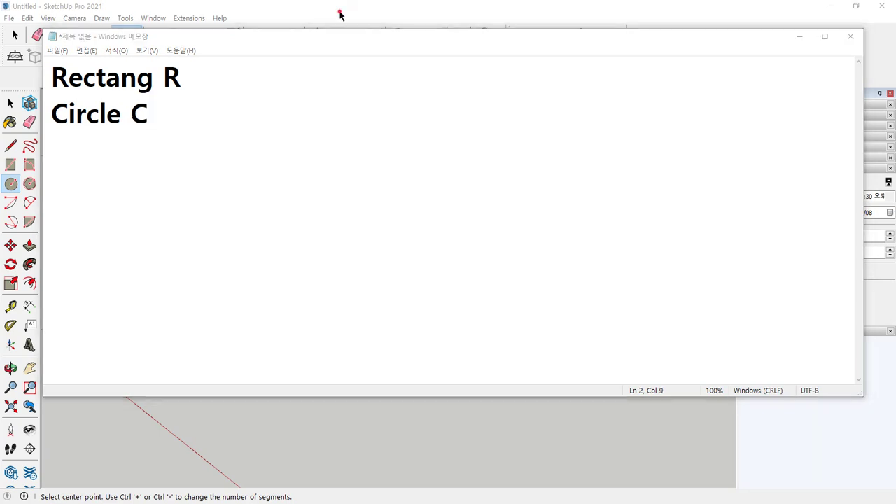
- Return to SketchUp and draw two freehand circles on the ground beside the rectangles, with radii of about 161 mm and about 195 mm
click(340, 10)
click(10, 183)
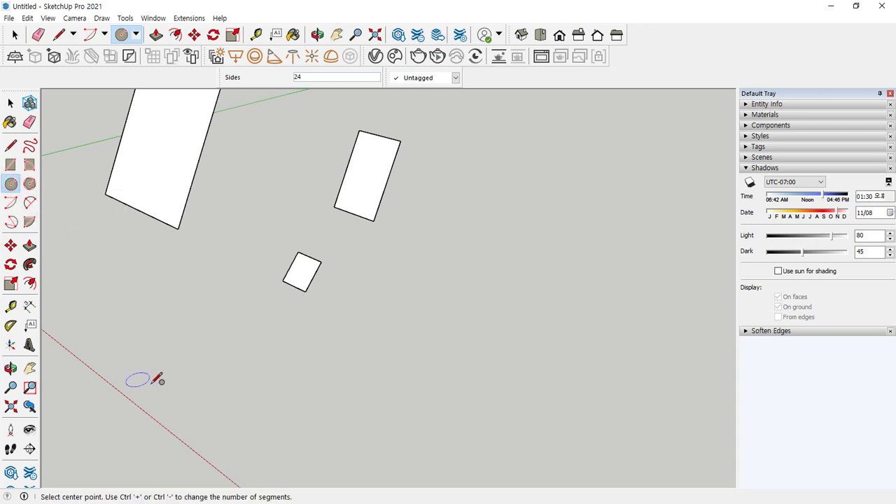
click(423, 327)
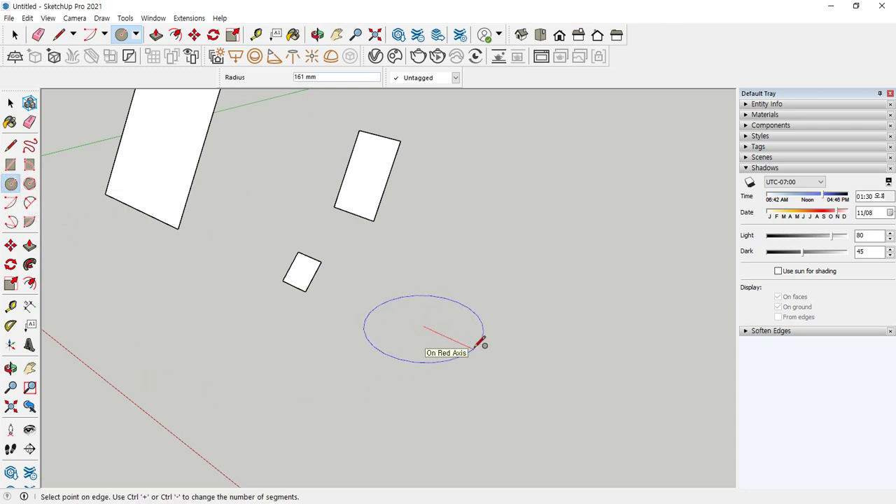
click(480, 342)
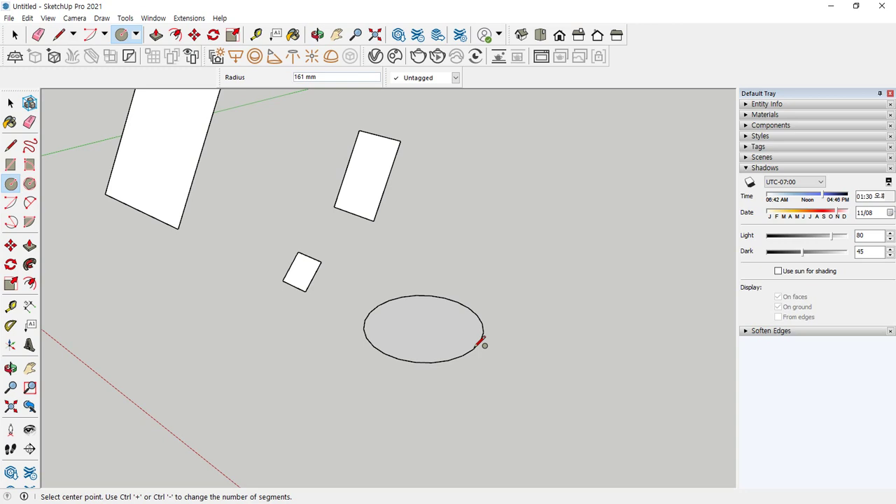
middle_drag(478, 343, 448, 344)
click(467, 221)
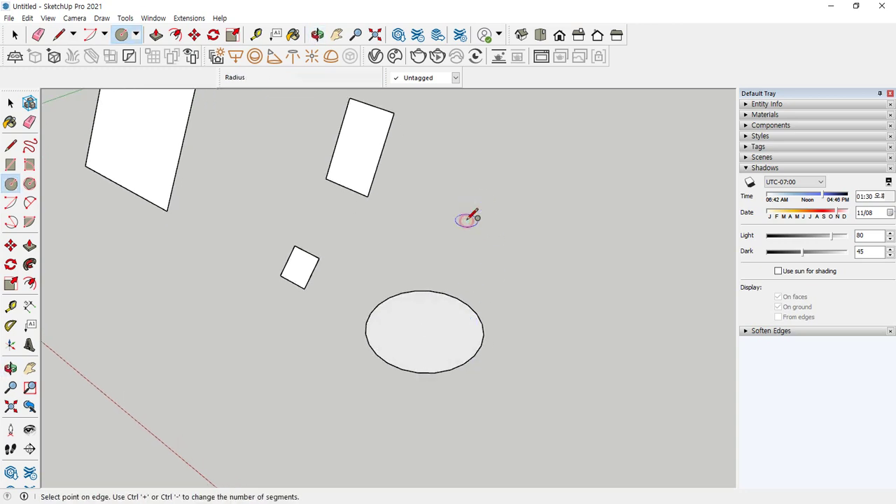
click(517, 232)
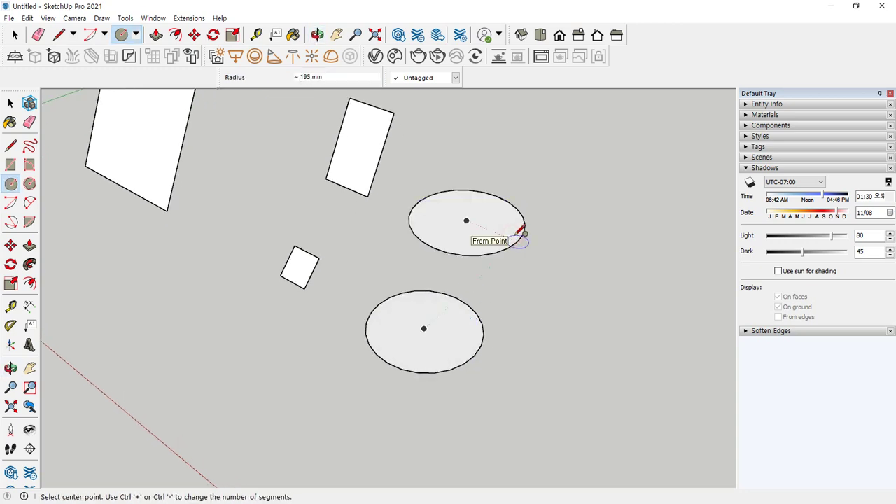
- Draw a third circle with an exact radius of 200 mm on the ground behind the other two circles
click(542, 160)
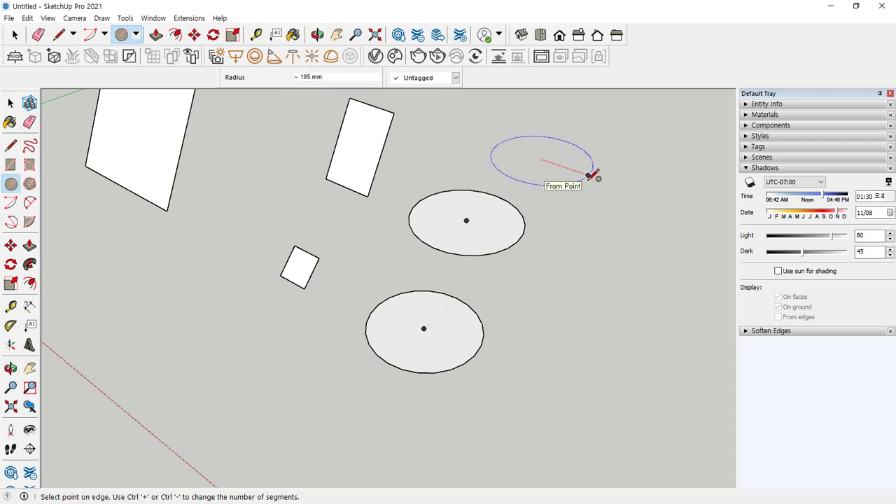
text(200)
key(Return)
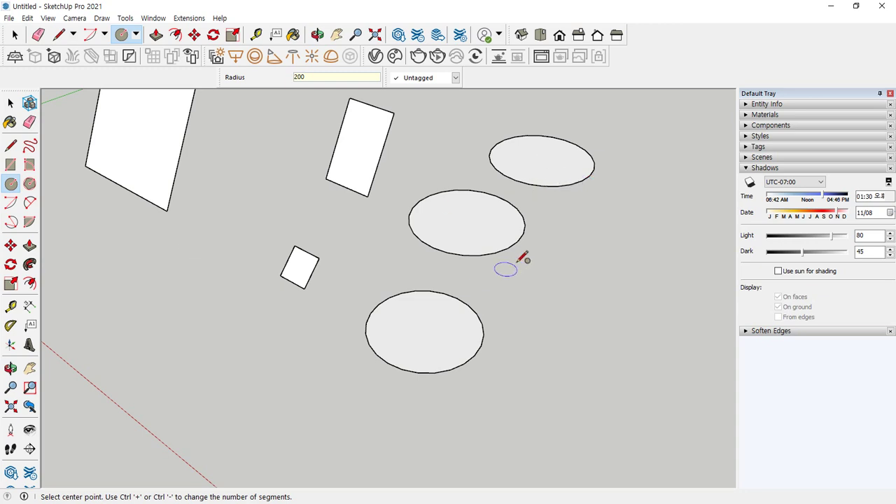
- Draw a small circle on the ground in the empty area beside the existing circles
shift+middle_drag(552, 254, 334, 221)
click(374, 275)
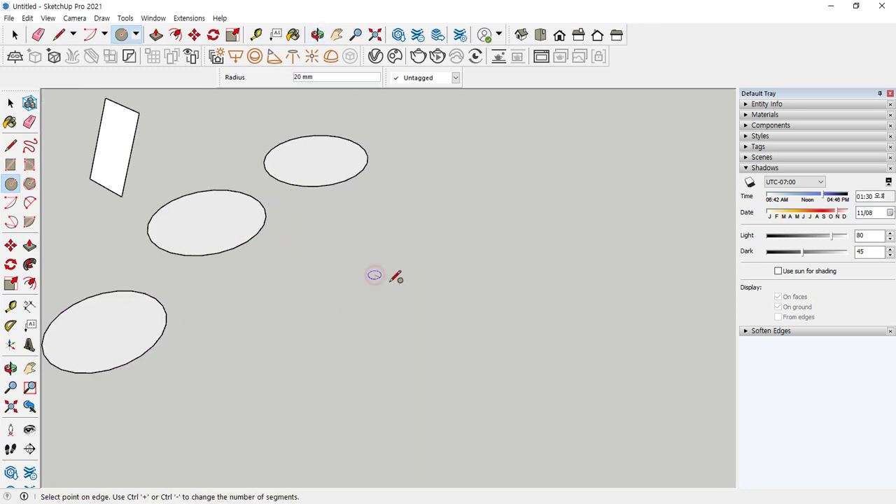
click(404, 281)
scroll(393, 270, up, 6)
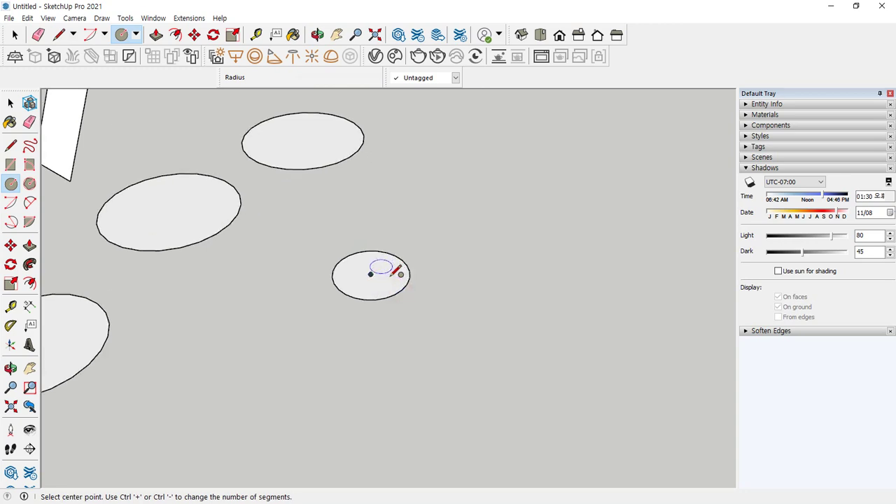
scroll(441, 322, up, 6)
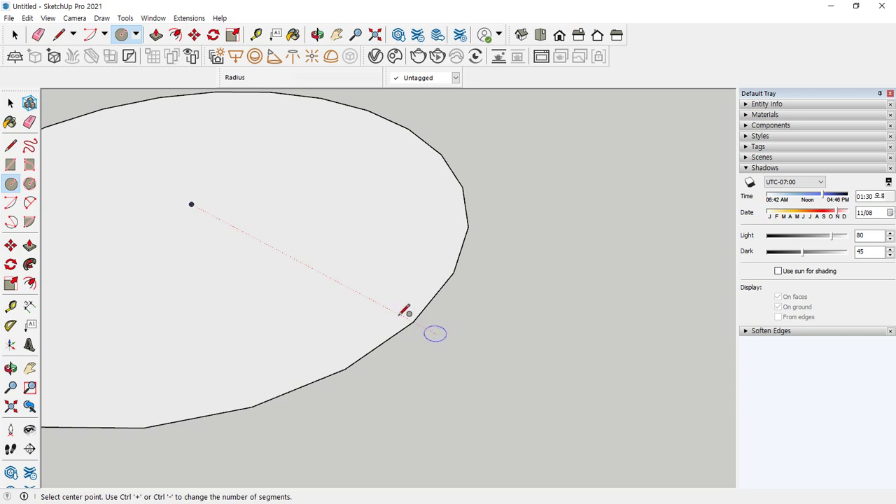
- Push/Pull the small circle's face upward 55 mm to form a short cylinder
key(p)
click(292, 300)
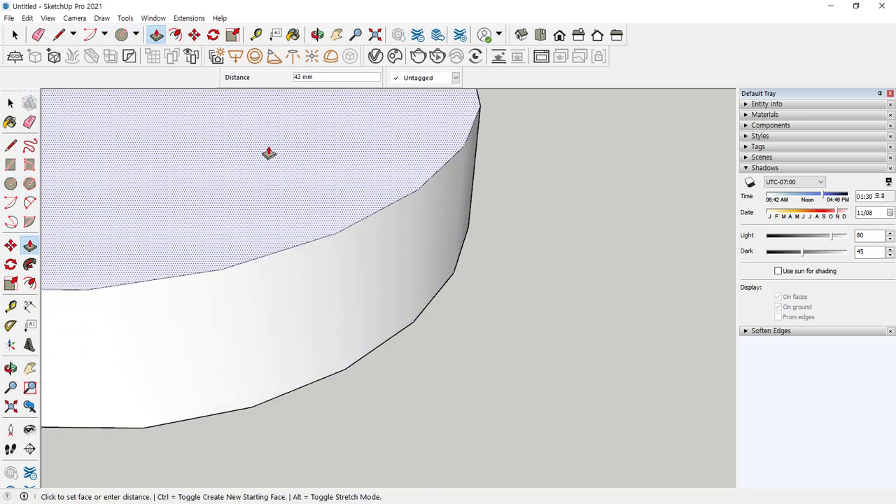
click(256, 122)
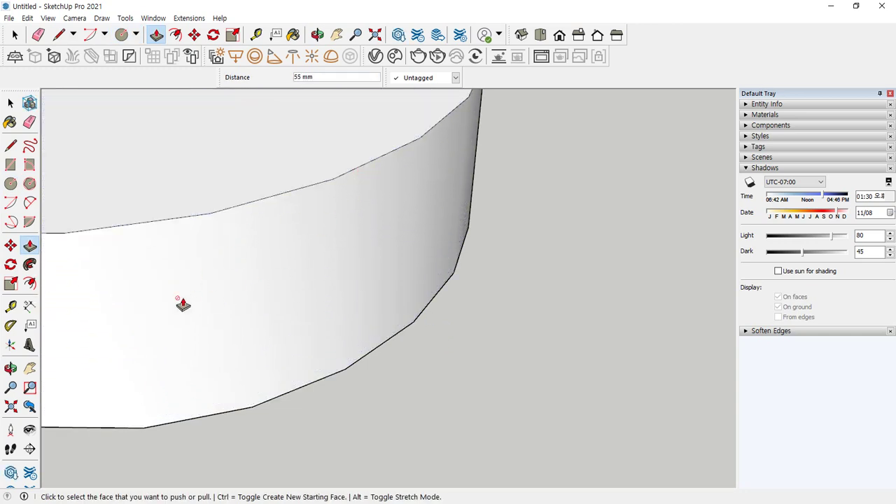
scroll(354, 259, down, 8)
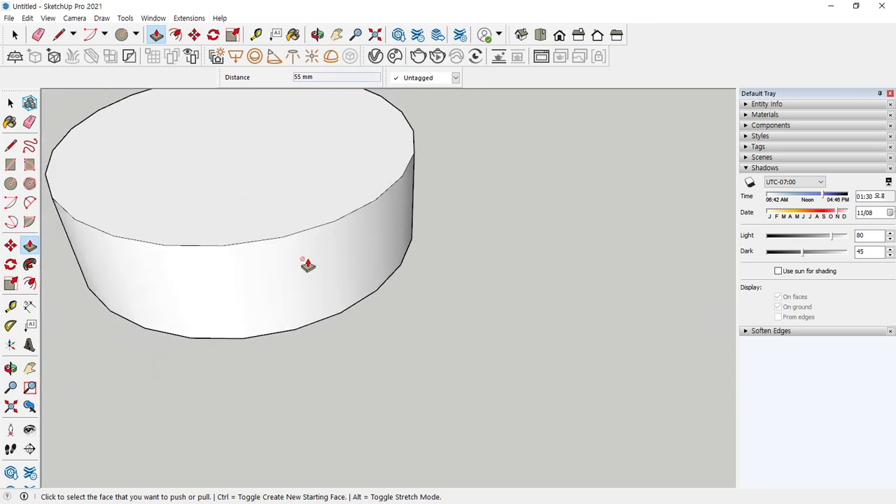
middle_drag(283, 360, 259, 304)
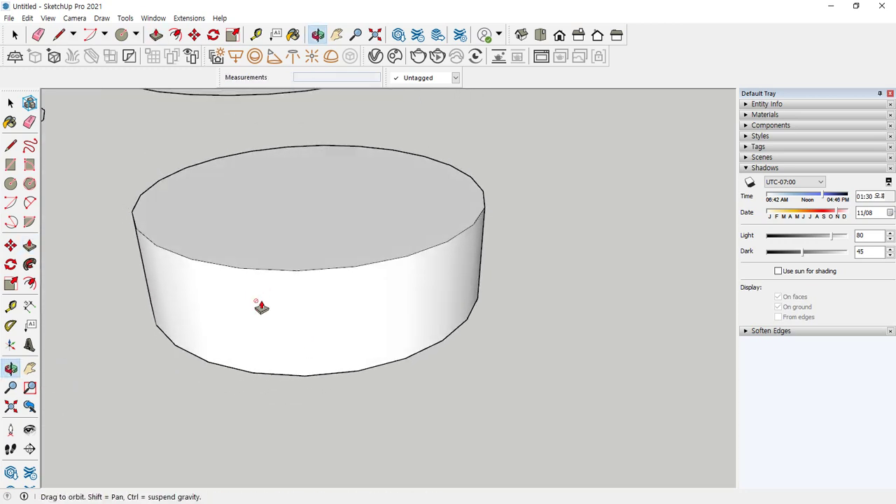
scroll(380, 320, up, 2)
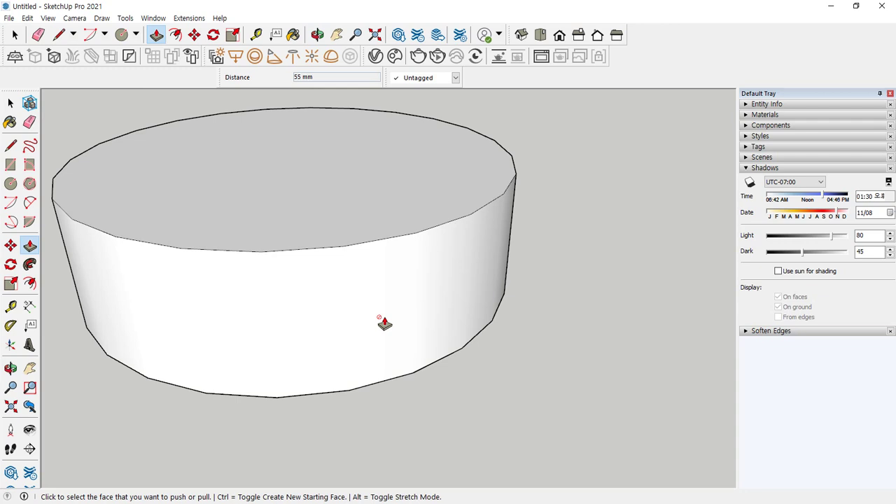
- Unsmooth the hidden vertical edges along the front of the cylinder's side with the Eraser
key(e)
key(alt)
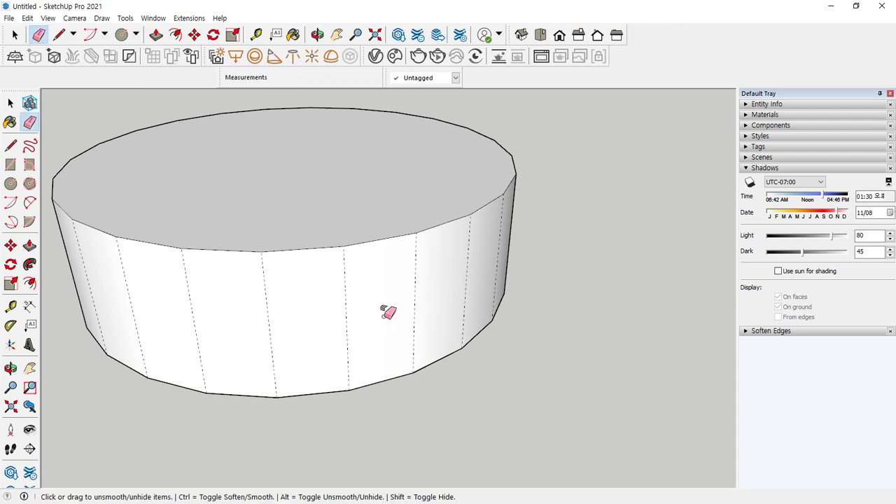
mouse_move(290, 314)
middle_down()
mouse_move(436, 288)
mouse_move(426, 286)
middle_up()
mouse_move(425, 286)
alt+mouse_down()
mouse_move(194, 311)
mouse_move(84, 296)
alt+mouse_up()
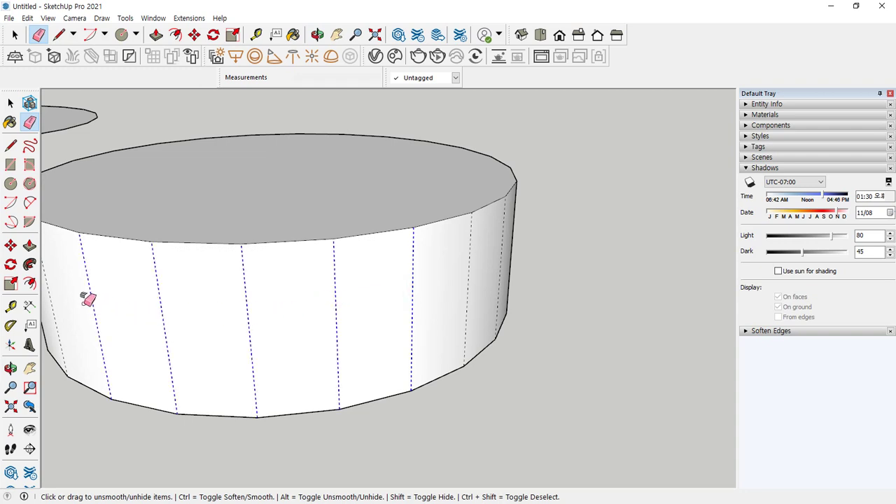
mouse_move(84, 296)
middle_down()
mouse_move(278, 313)
mouse_move(405, 352)
middle_up()
mouse_move(308, 375)
alt+mouse_down()
mouse_move(137, 374)
mouse_move(128, 390)
alt+mouse_up()
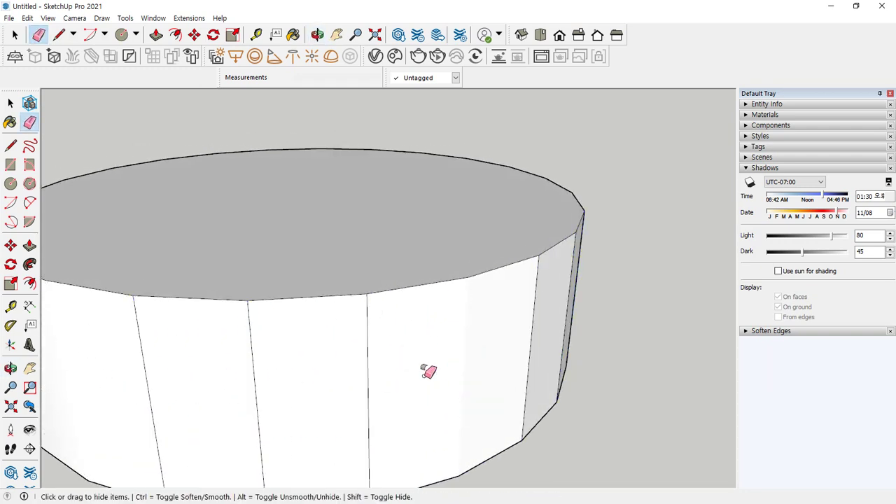
alt+drag(480, 358, 310, 391)
middle_drag(310, 392, 528, 310)
key(ctrl+z)
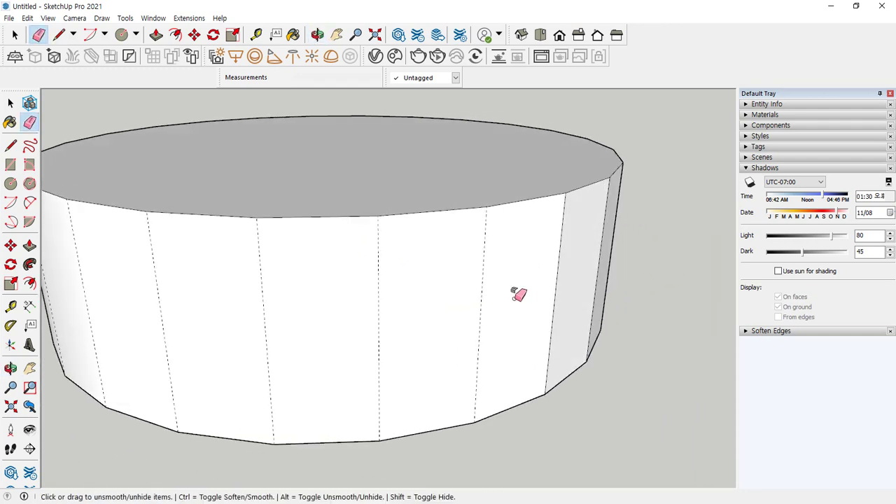
- Unsmooth the remaining hidden vertical edges all the way around the cylinder's side with the Eraser
mouse_move(516, 294)
alt+mouse_down()
mouse_move(414, 314)
mouse_move(146, 312)
mouse_move(131, 333)
alt+mouse_up()
middle_drag(127, 338, 351, 364)
scroll(352, 364, down, 5)
mouse_move(295, 361)
middle_down()
mouse_move(390, 319)
mouse_move(480, 322)
middle_up()
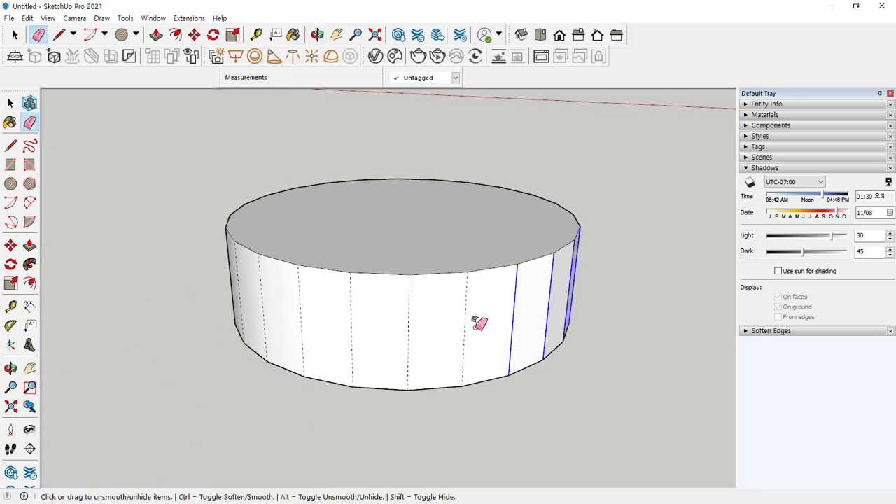
alt+drag(480, 322, 260, 300)
mouse_move(260, 301)
middle_down()
mouse_move(389, 334)
mouse_move(399, 324)
mouse_move(300, 320)
mouse_move(489, 317)
middle_up()
mouse_move(489, 318)
alt+mouse_down()
mouse_move(336, 320)
mouse_move(254, 304)
mouse_move(352, 326)
mouse_move(443, 320)
mouse_move(340, 316)
alt+mouse_up()
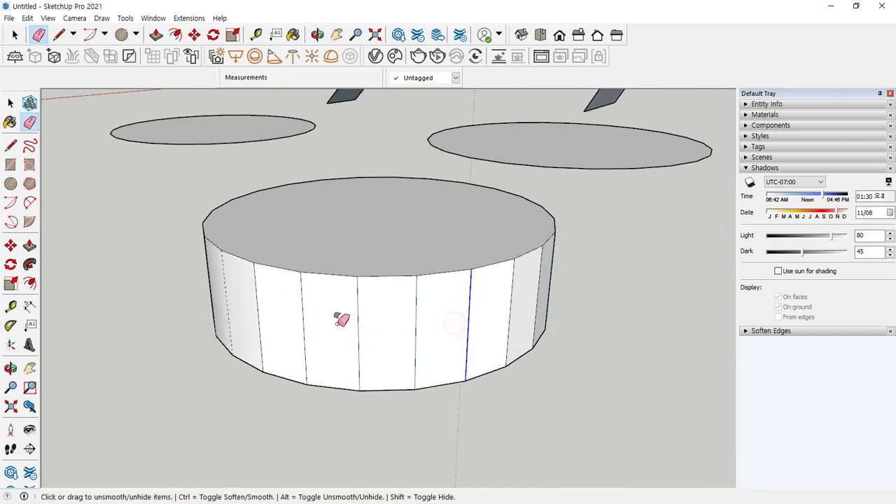
mouse_move(340, 316)
middle_down()
mouse_move(467, 326)
mouse_move(394, 336)
middle_up()
mouse_move(394, 336)
alt+mouse_down()
mouse_move(316, 335)
mouse_move(304, 374)
alt+mouse_up()
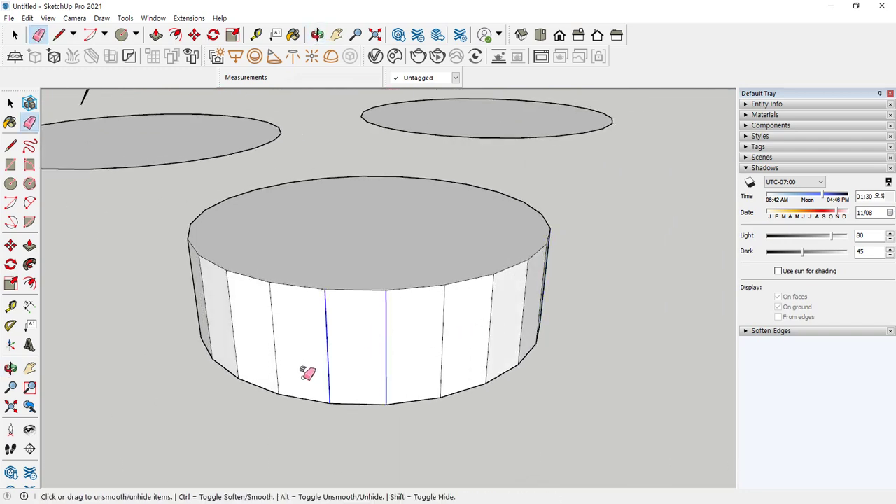
- Examine the flat facets and the vertical edges between them on the cylinder's side
scroll(303, 374, down, 2)
key(space)
scroll(383, 381, up, 4)
middle_drag(382, 380, 274, 348)
scroll(290, 329, down, 3)
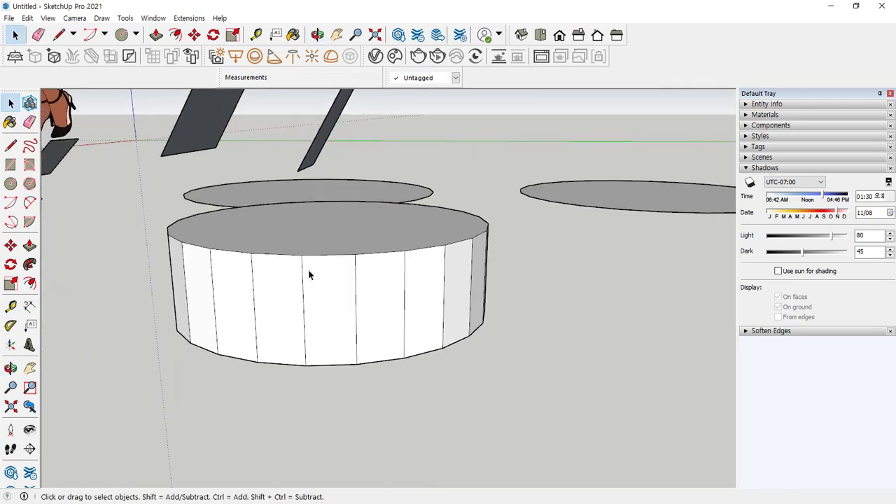
middle_drag(310, 274, 324, 335)
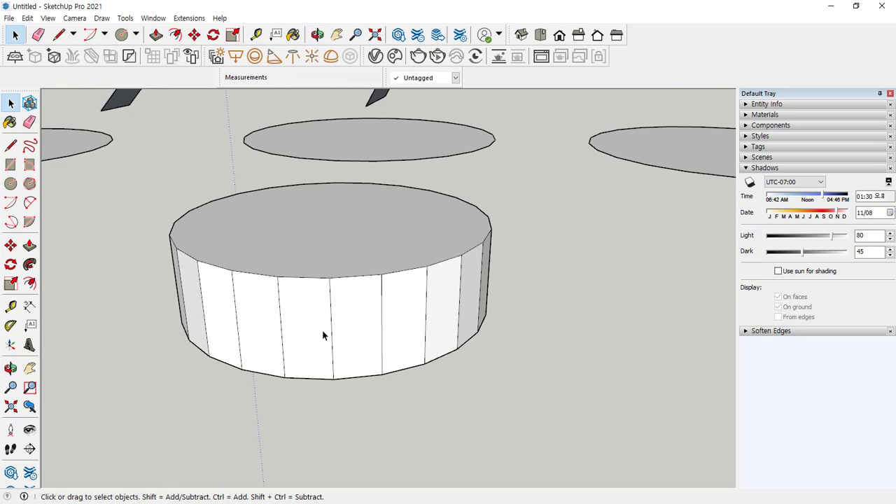
scroll(322, 330, up, 3)
key(e)
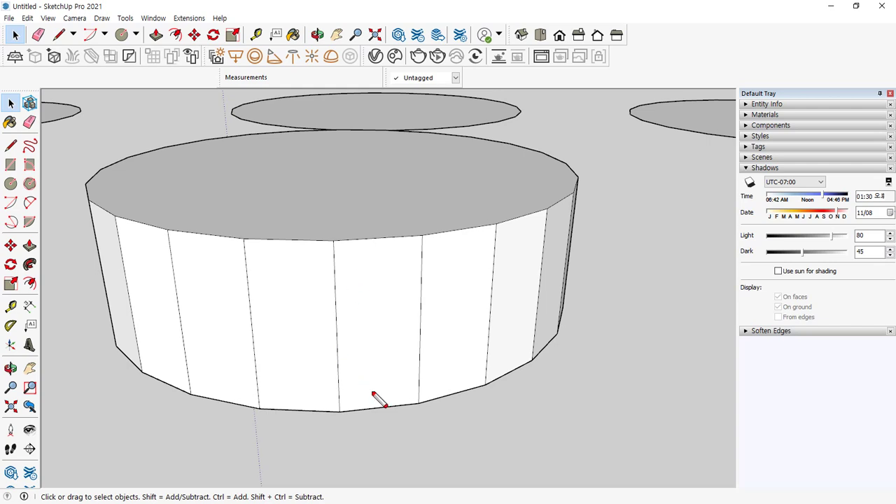
mouse_move(374, 392)
mouse_down()
mouse_move(372, 348)
mouse_move(394, 356)
mouse_up()
mouse_move(307, 383)
mouse_down()
mouse_move(291, 342)
mouse_move(318, 343)
mouse_up()
mouse_move(211, 386)
mouse_down()
mouse_move(212, 336)
mouse_move(200, 344)
mouse_up()
drag(212, 337, 220, 344)
mouse_move(432, 324)
middle_down()
mouse_move(274, 296)
mouse_move(436, 314)
middle_up()
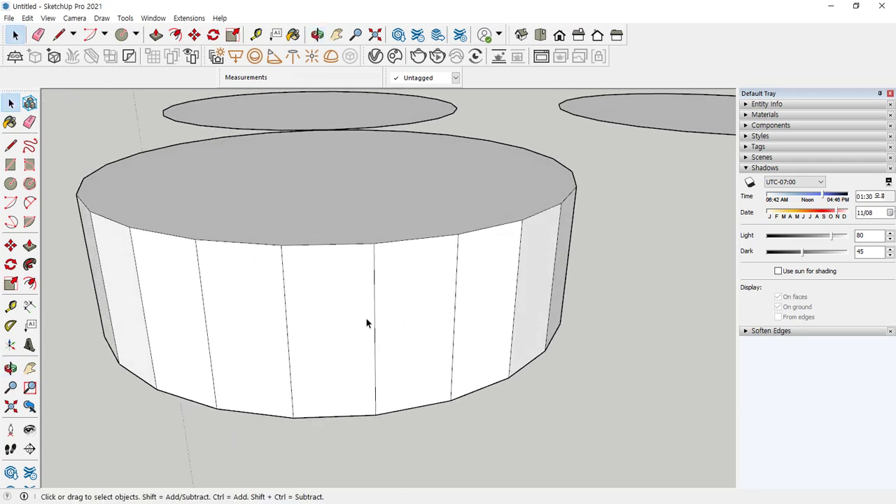
middle_drag(313, 324, 280, 315)
- Soften and smooth the vertical edges along the front of the cylinder's side with the Eraser
key(e)
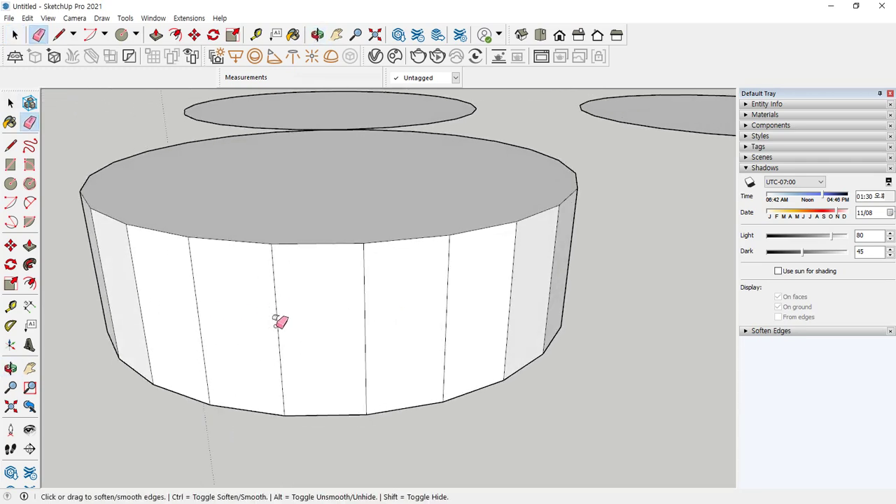
mouse_move(210, 314)
ctrl+mouse_down()
mouse_move(380, 315)
mouse_move(520, 280)
mouse_move(549, 261)
ctrl+mouse_up()
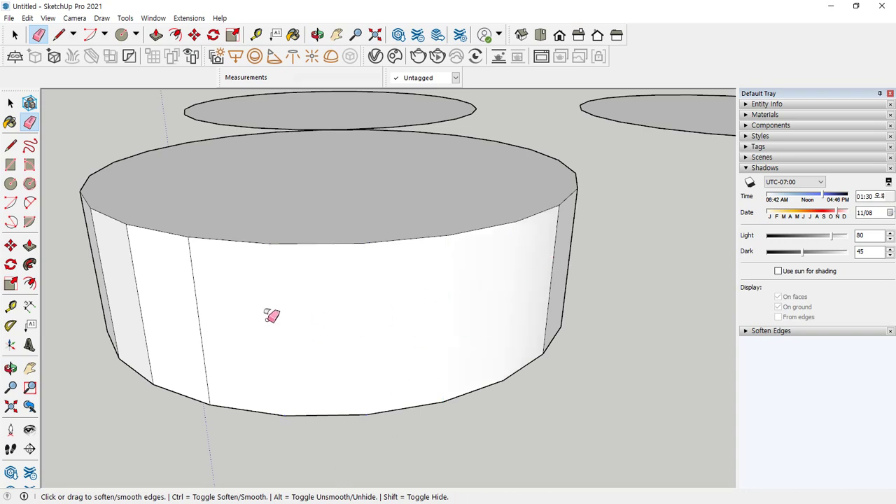
mouse_move(536, 301)
ctrl+mouse_down()
mouse_move(276, 320)
mouse_move(148, 306)
mouse_move(161, 315)
ctrl+mouse_up()
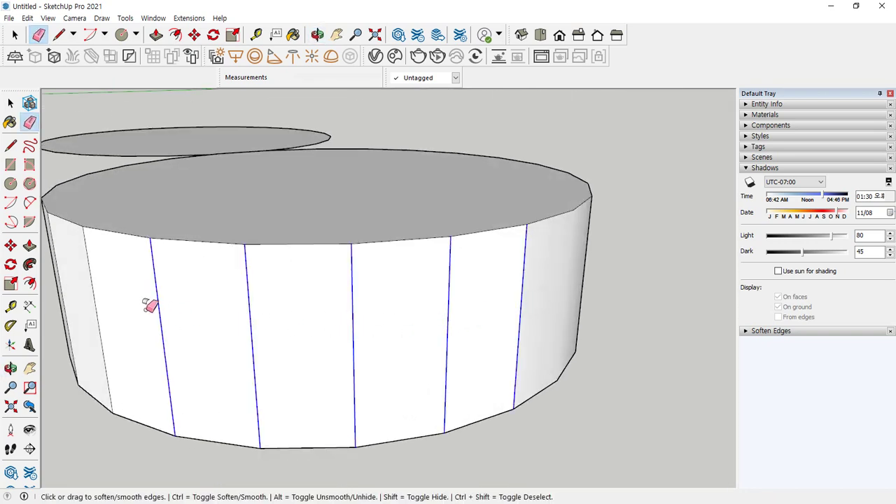
middle_drag(171, 325, 186, 339)
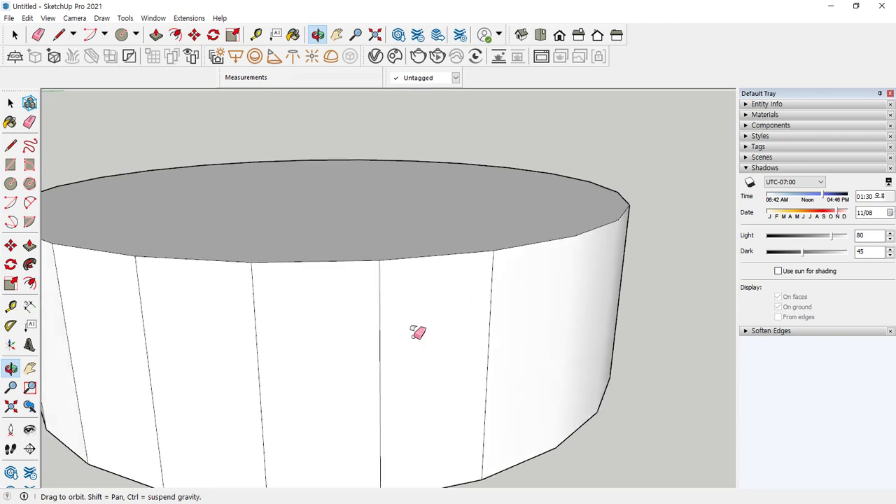
scroll(320, 356, down, 3)
middle_drag(320, 356, 392, 353)
mouse_move(467, 350)
ctrl+mouse_down()
mouse_move(290, 364)
mouse_move(150, 340)
ctrl+mouse_up()
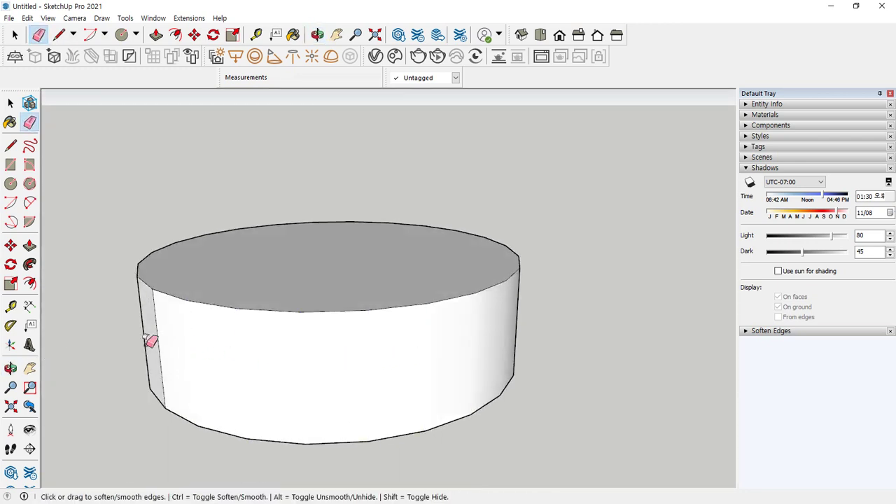
- Soften and smooth the remaining hard vertical edges around the rest of the cylinder's side
middle_drag(150, 340, 545, 361)
mouse_move(545, 362)
ctrl+mouse_down()
mouse_move(342, 389)
mouse_move(273, 382)
ctrl+mouse_up()
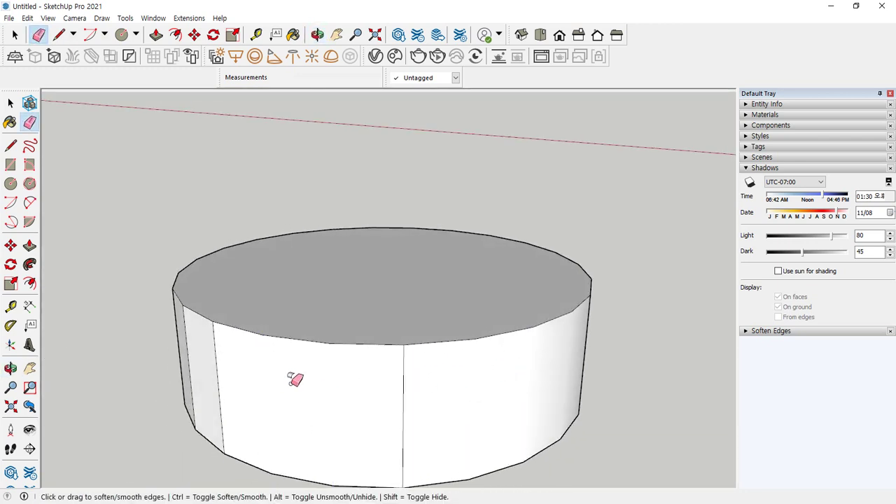
mouse_move(372, 389)
ctrl+mouse_down()
mouse_move(436, 392)
mouse_move(343, 396)
ctrl+mouse_up()
middle_drag(323, 391, 500, 392)
ctrl+drag(448, 396, 241, 378)
ctrl+drag(442, 398, 515, 399)
mouse_move(514, 399)
middle_down()
mouse_move(478, 378)
mouse_move(216, 374)
mouse_move(225, 373)
middle_up()
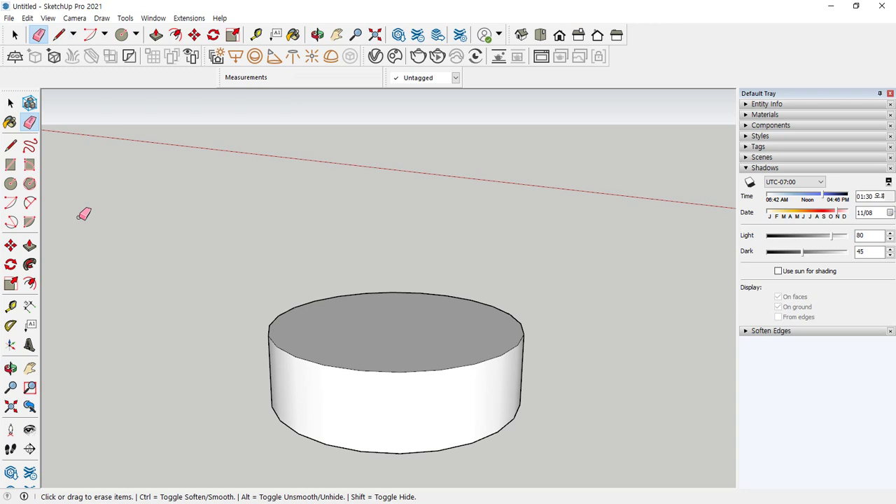
- Unsmooth the front vertical edges of the cylinder's side again with the Eraser
key(alt)
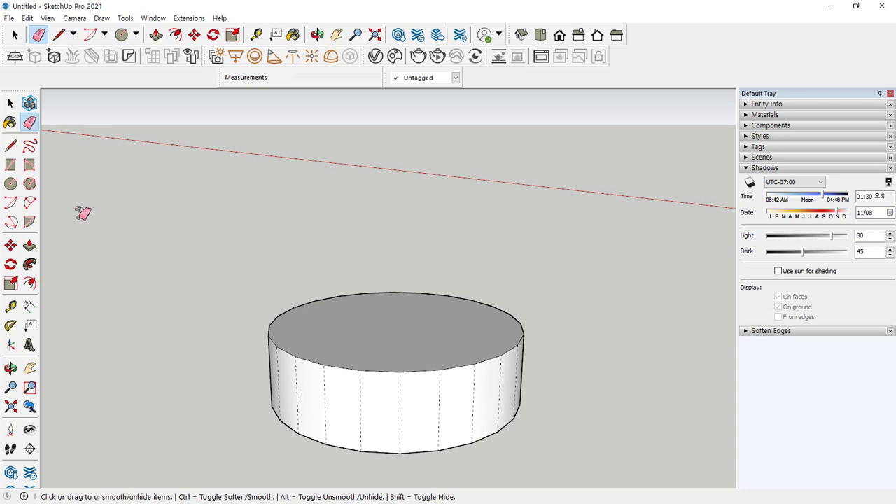
scroll(434, 434, up, 4)
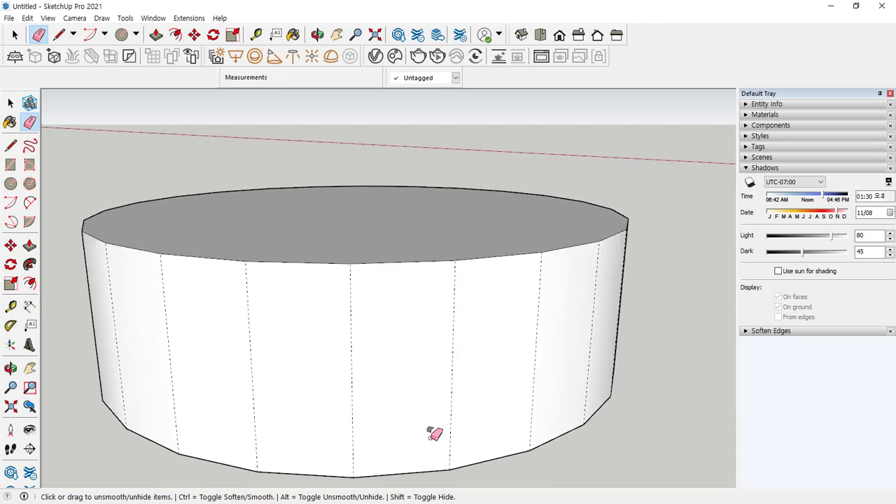
click(454, 385)
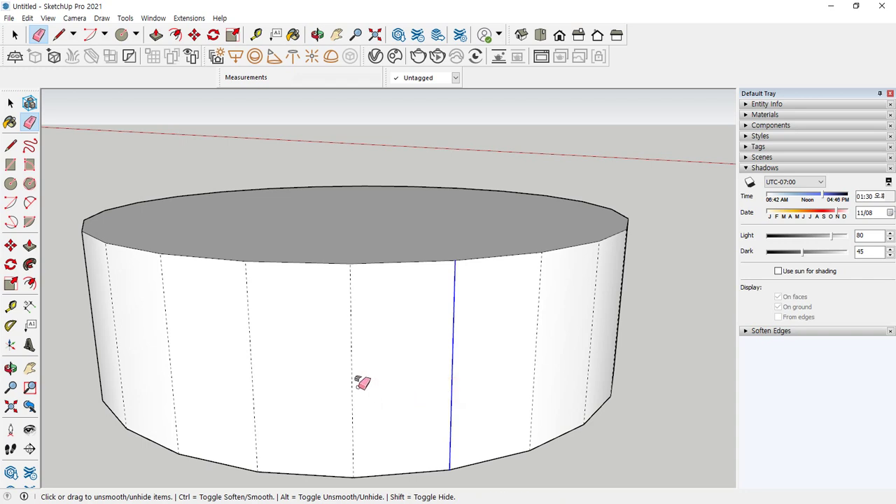
mouse_move(352, 380)
mouse_down()
mouse_move(184, 366)
mouse_move(120, 344)
mouse_up()
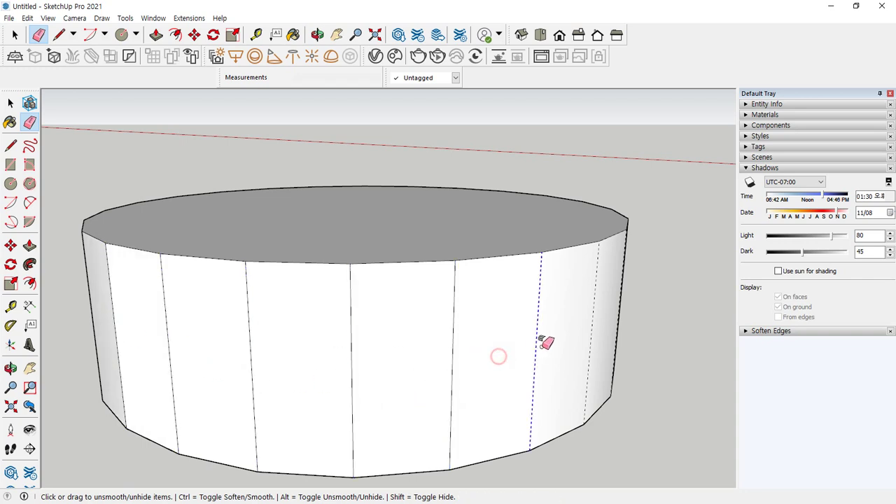
alt+drag(544, 343, 603, 311)
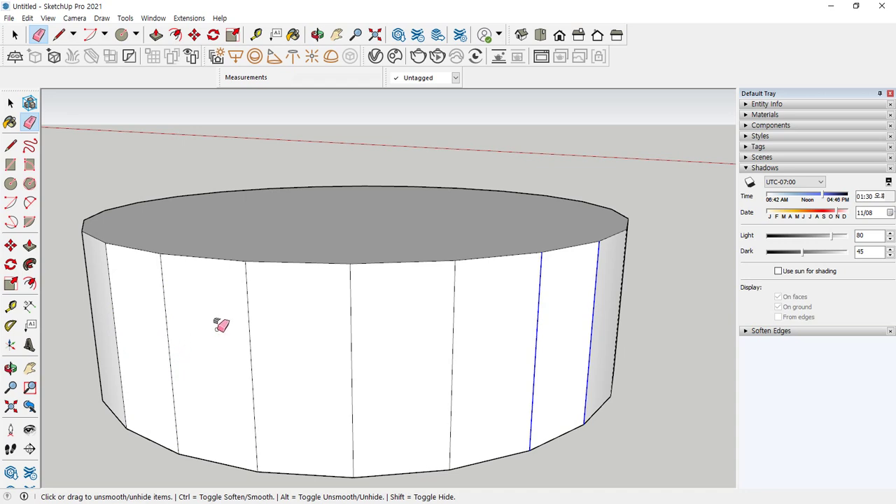
- Soften and smooth the exposed front edges so the cylinder's side is one continuous curved surface
key(ctrl)
mouse_move(209, 325)
ctrl+mouse_down()
mouse_move(116, 314)
mouse_move(222, 332)
mouse_move(508, 336)
mouse_move(604, 315)
ctrl+mouse_up()
middle_drag(548, 352, 456, 348)
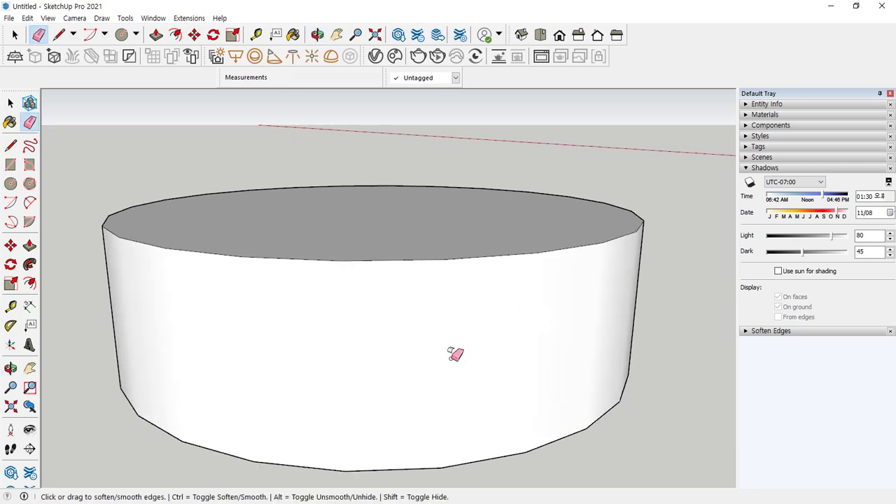
- Unsmooth the five middle vertical edges on the front of the cylinder's side with the Eraser
key(alt)
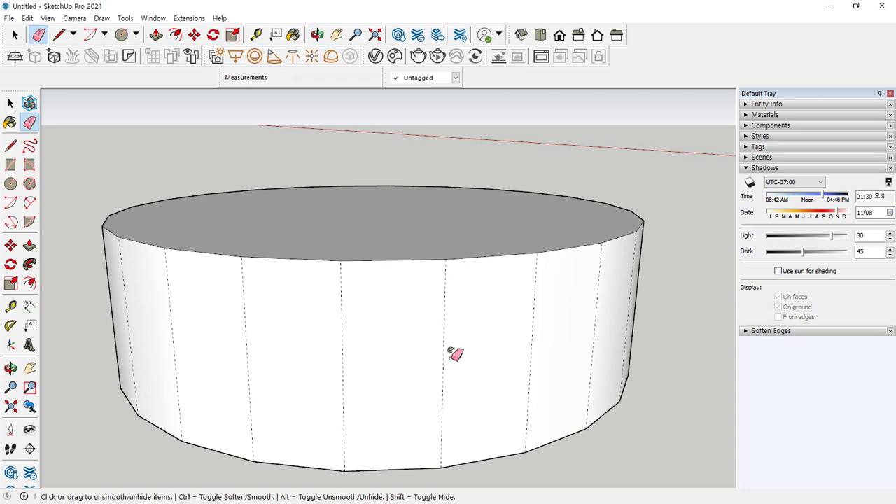
mouse_move(549, 332)
mouse_down()
mouse_move(318, 357)
mouse_move(217, 347)
mouse_move(117, 364)
mouse_up()
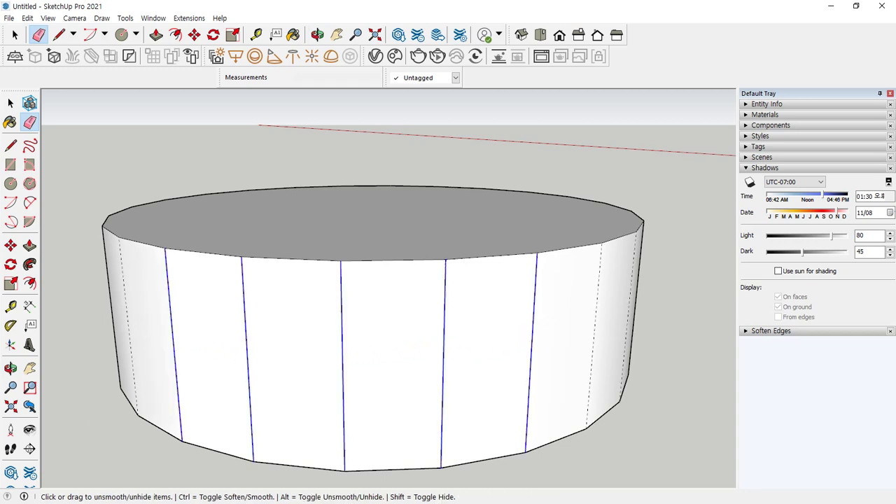
drag(81, 496, 90, 423)
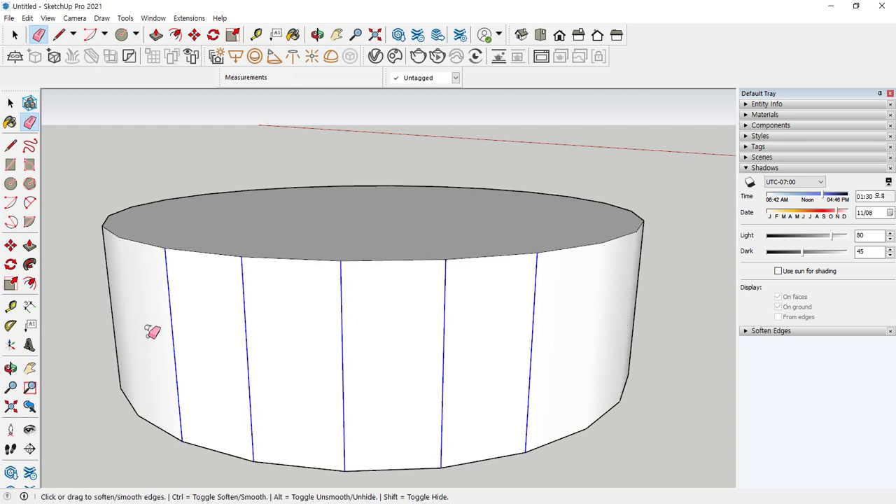
- Soften and smooth the five exposed vertical edges on the front of the cylinder's side with the Eraser
mouse_move(153, 332)
mouse_down()
mouse_move(488, 342)
mouse_move(552, 331)
mouse_up()
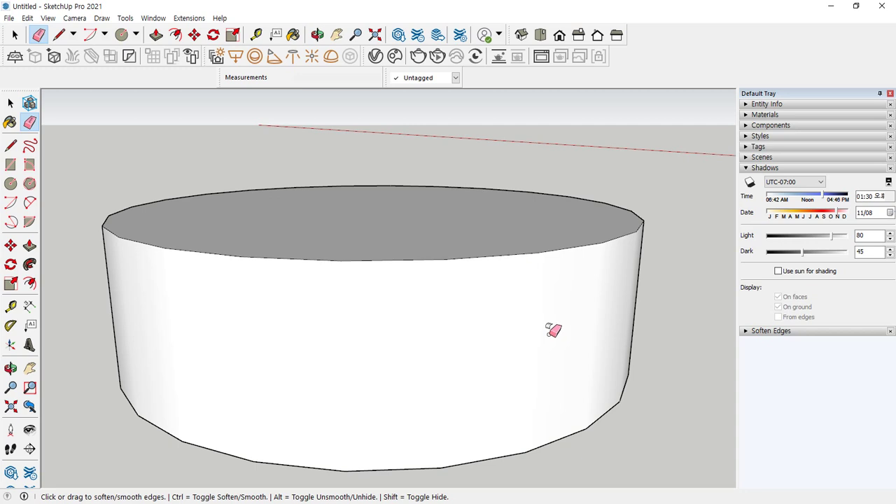
key(space)
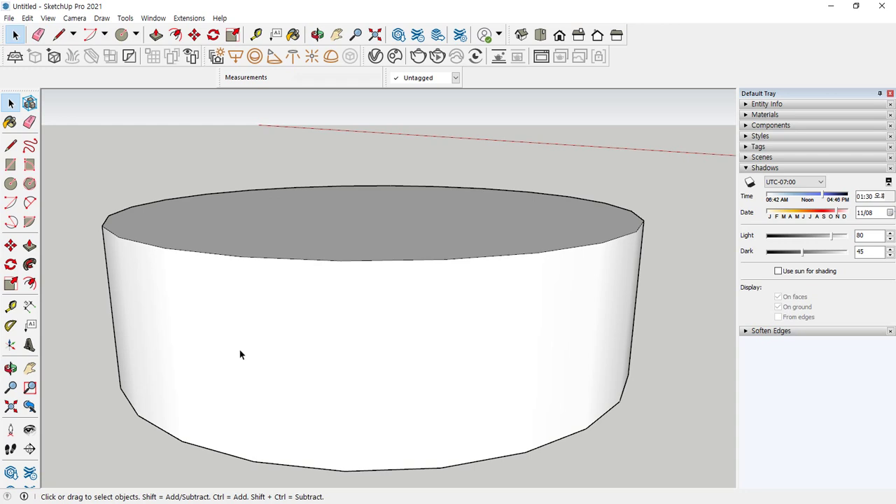
- Draw a circle with 6 sides on the open ground beside the short cylinder
scroll(239, 354, down, 4)
middle_drag(268, 355, 478, 362)
scroll(340, 381, down, 3)
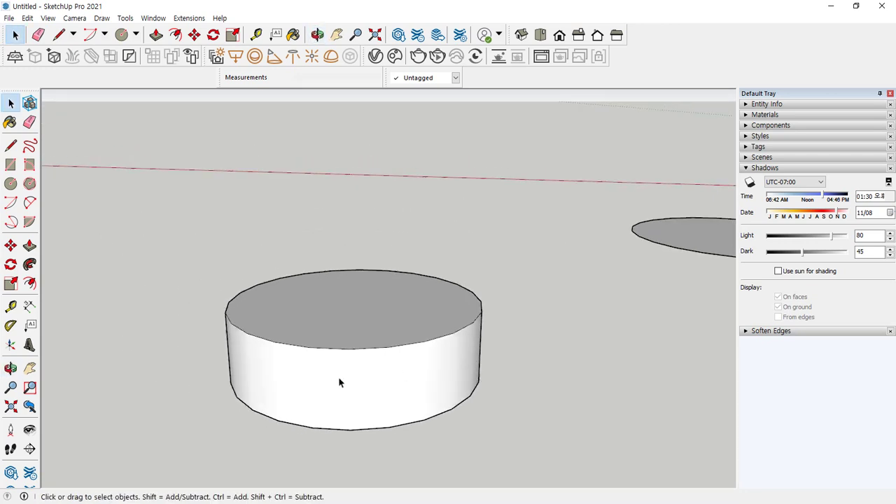
middle_drag(206, 361, 647, 408)
scroll(372, 322, down, 2)
middle_drag(372, 324, 347, 342)
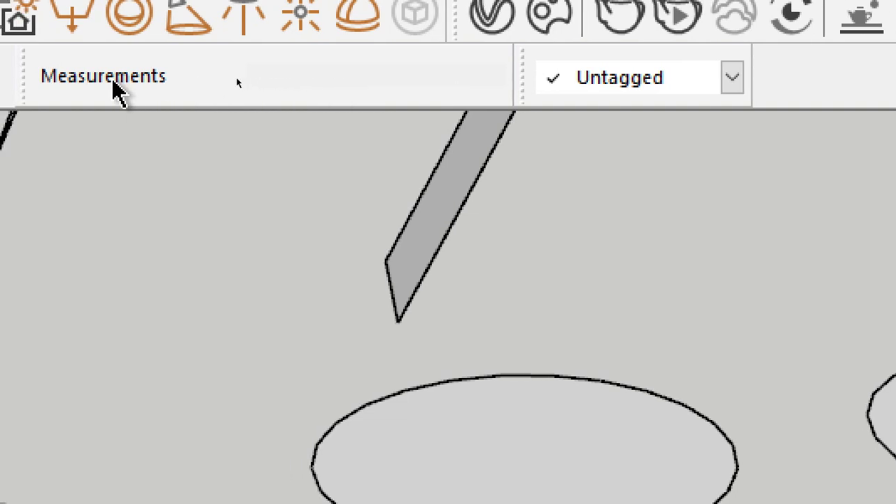
key(c)
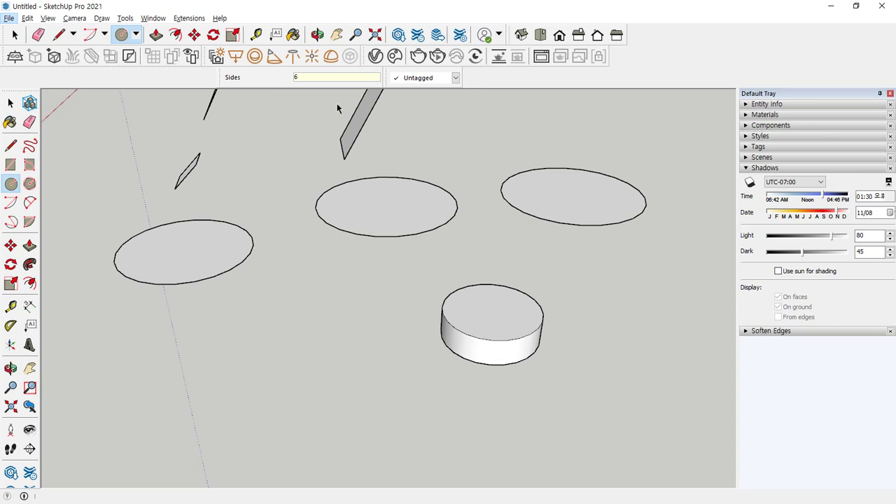
click(270, 348)
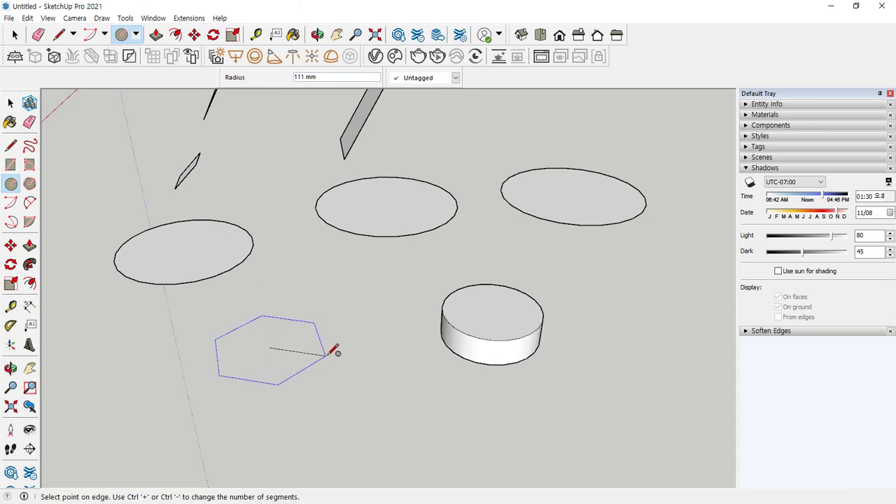
click(334, 351)
- Push/Pull the six-sided face upward into a solid, with a final pull of about 147 mm
key(p)
click(280, 345)
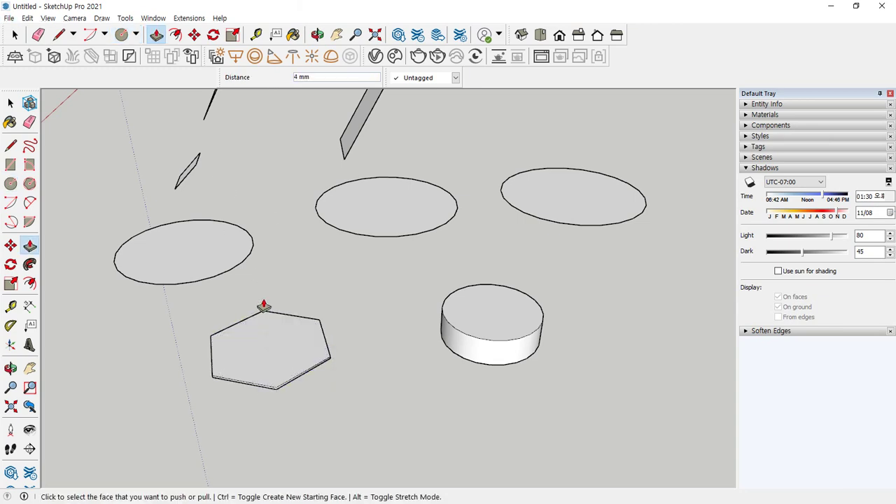
click(280, 358)
click(259, 289)
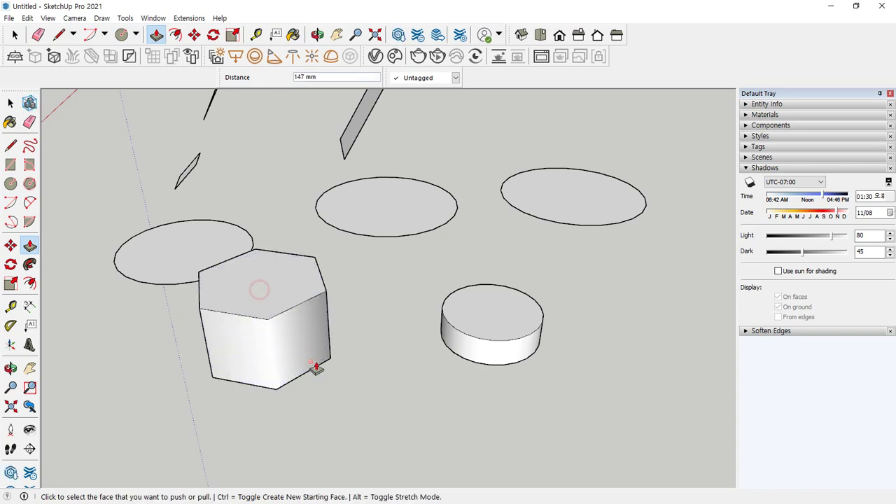
middle_drag(316, 369, 291, 325)
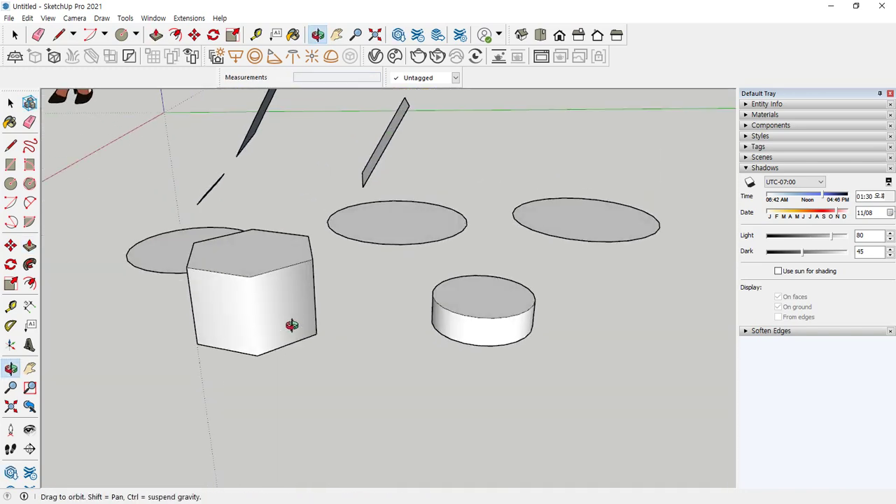
key(space)
- Draw a circle with 24 sides and a radius of about 107 mm on the ground in front of the two solids
key(c)
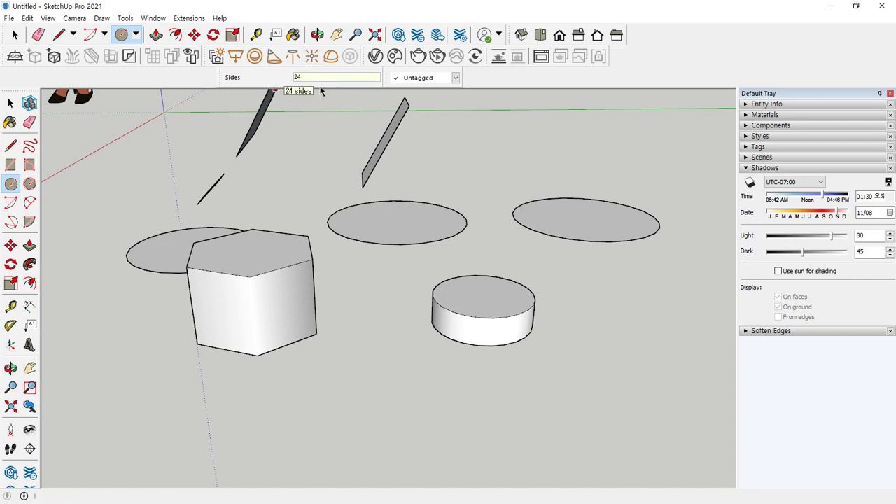
middle_drag(324, 209, 320, 172)
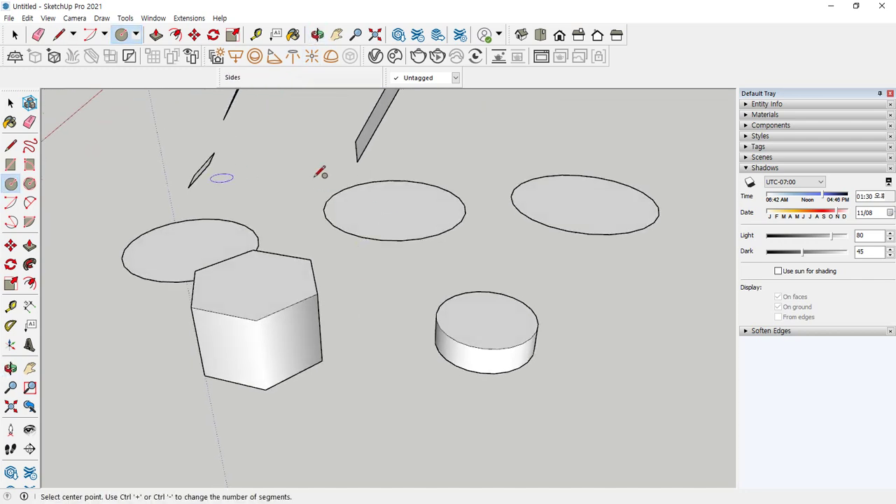
click(373, 414)
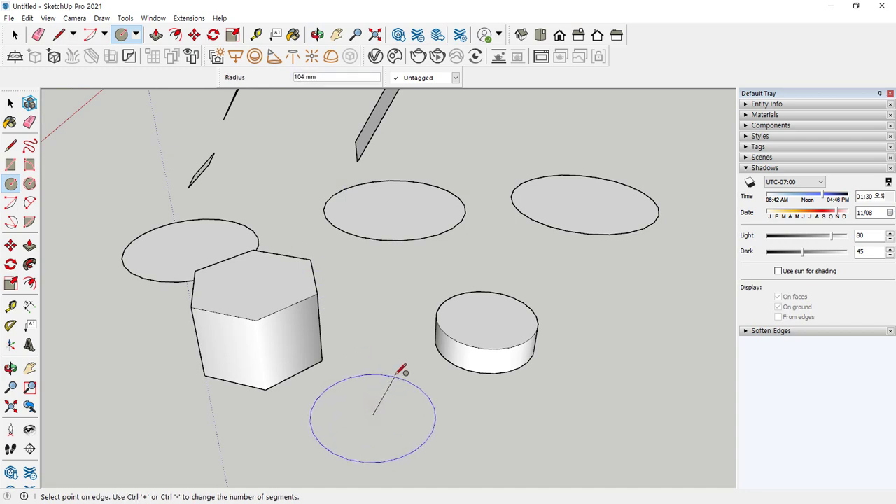
click(398, 374)
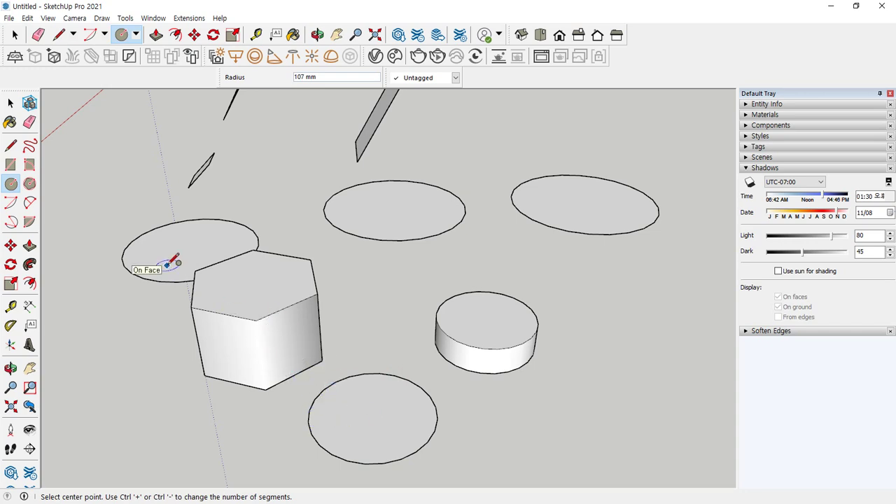
- Start another circle on the empty ground beyond the short cylinder and reduce its preview to 7 sides
scroll(438, 308, down, 5)
shift+middle_drag(436, 305, 275, 277)
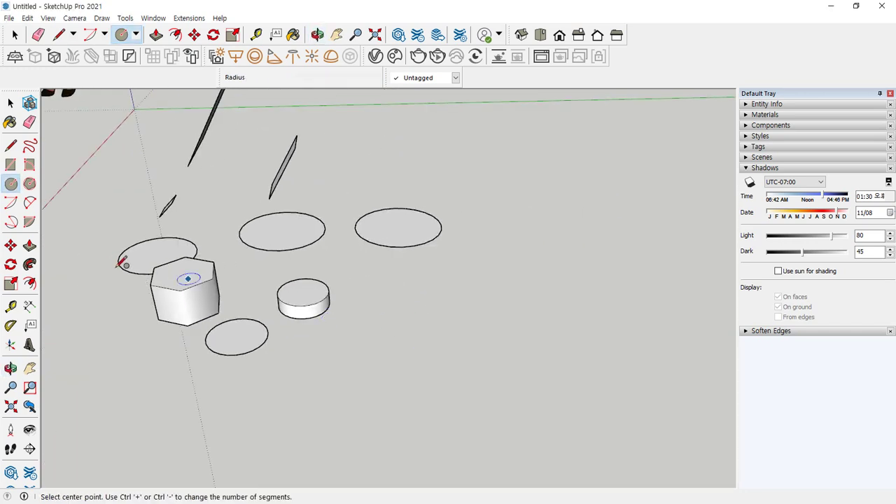
key(space)
key(c)
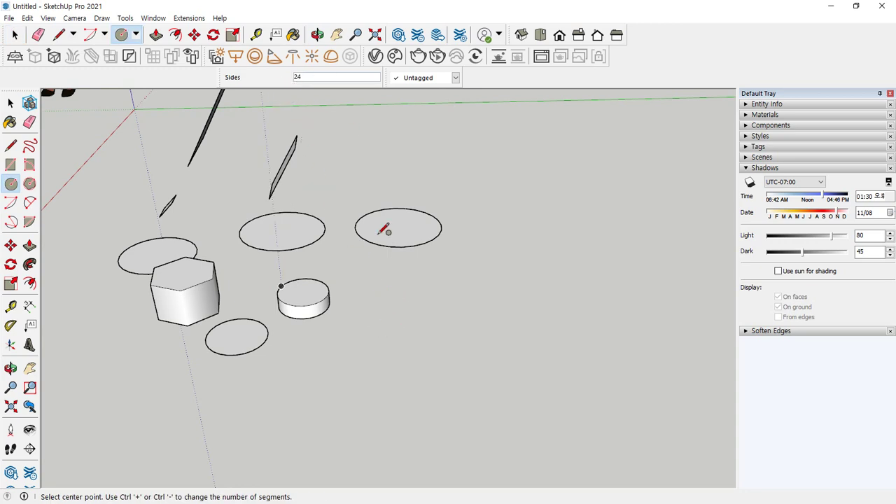
click(427, 320)
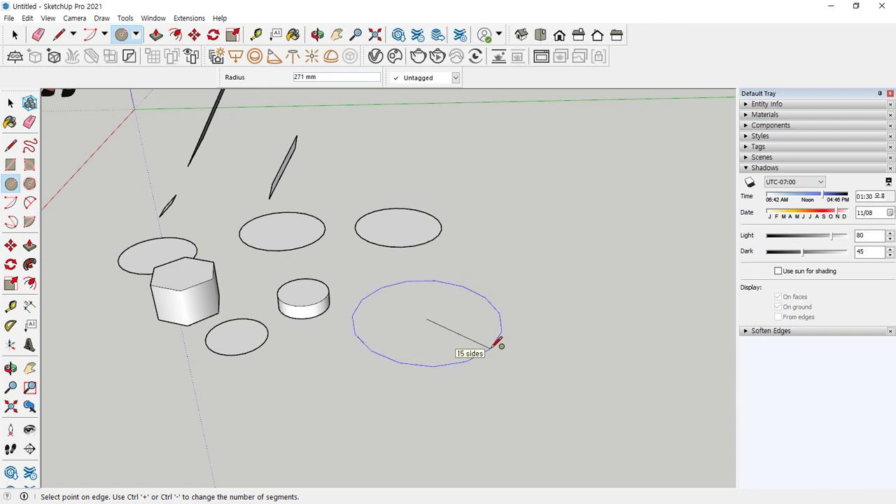
scroll(480, 318, up, 4)
key(ctrl+minus)
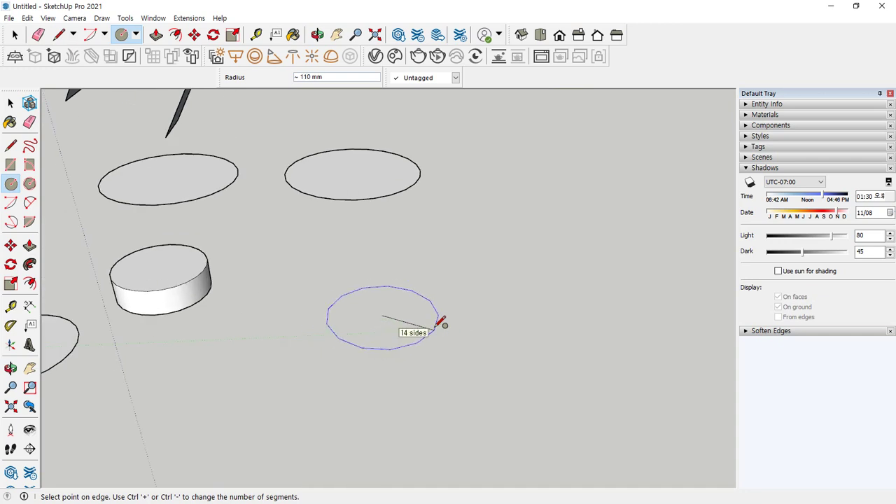
key(ctrl+minus)
key(ctrl+minus)
key(ctrl+minus)
key(ctrl+minus)
key(ctrl+minus)
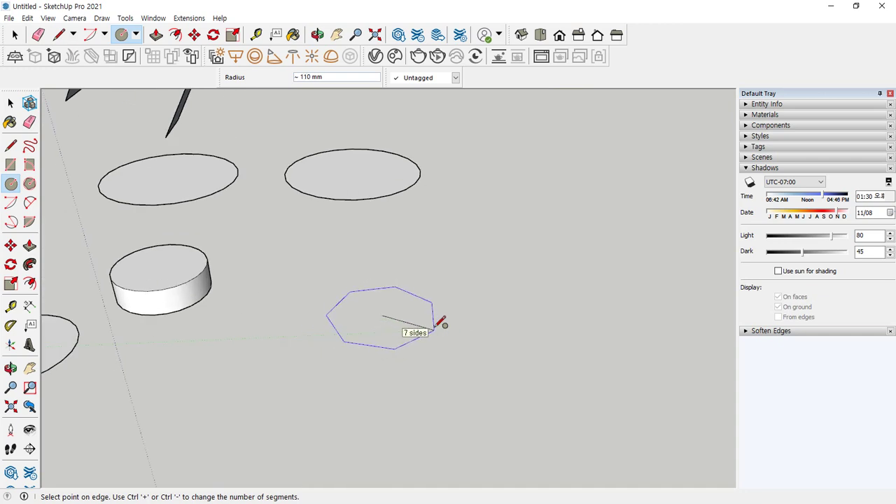
- Vary the preview circle's segment count, raising it to 13 sides and lowering it to 4 sides
key(ctrl+plus)
key(ctrl+plus)
key(ctrl+plus)
key(ctrl+plus)
key(ctrl+plus)
key(ctrl+plus)
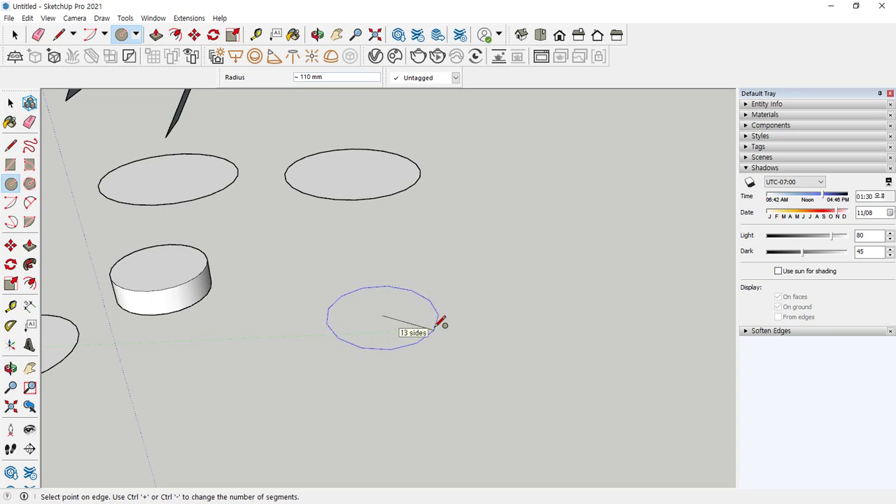
key(ctrl+minus)
key(ctrl+minus)
key(ctrl+minus)
key(ctrl+minus)
key(ctrl+minus)
key(ctrl+minus)
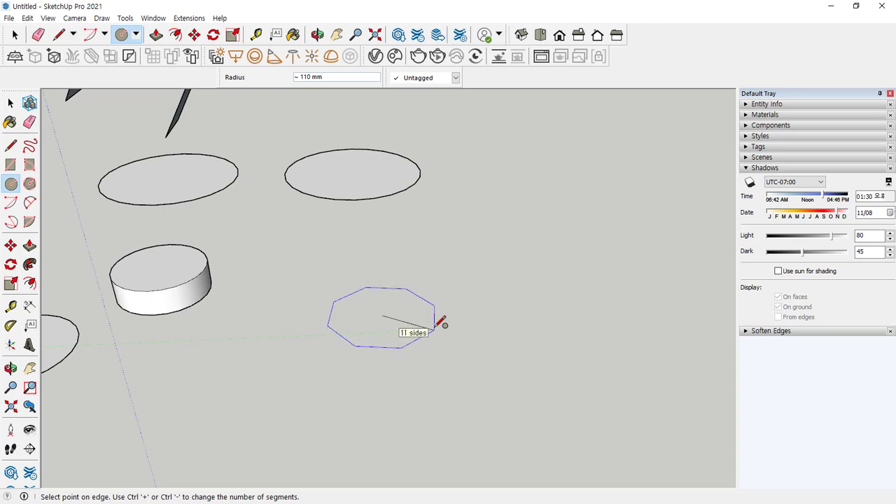
key(ctrl+minus)
key(ctrl+minus)
key(ctrl+minus)
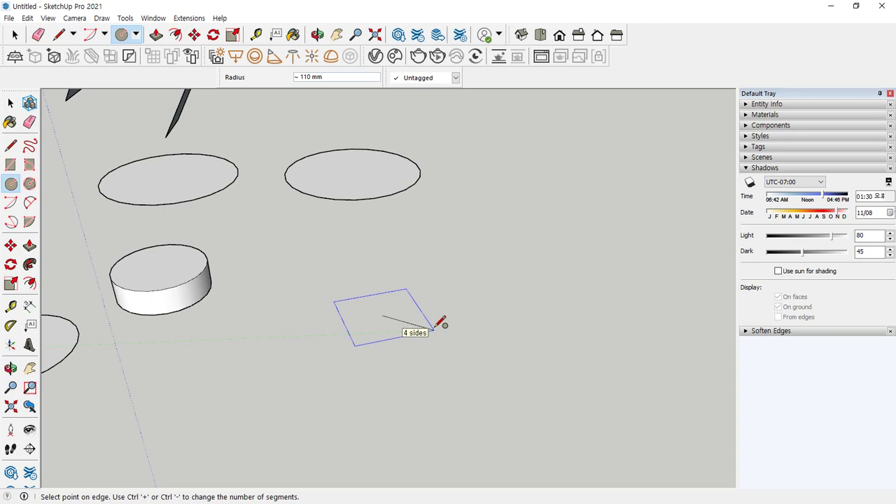
- Increase the circle's segment count to 23 sides and finish it with a radius of about 93 mm
key(ctrl+plus)
key(ctrl+plus)
key(ctrl+plus)
key(ctrl+plus)
key(ctrl+plus)
key(ctrl+plus)
key(ctrl+plus)
key(ctrl+plus)
key(ctrl+plus)
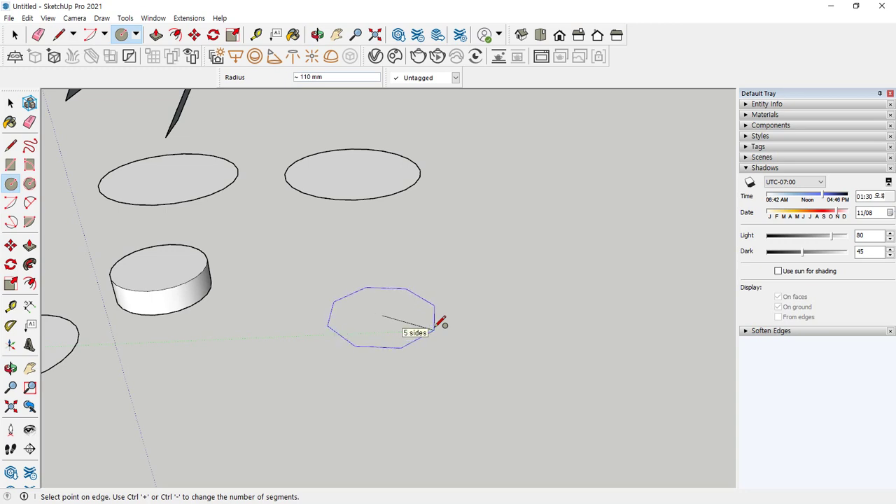
key(ctrl+plus)
key(ctrl+plus)
key(ctrl+plus)
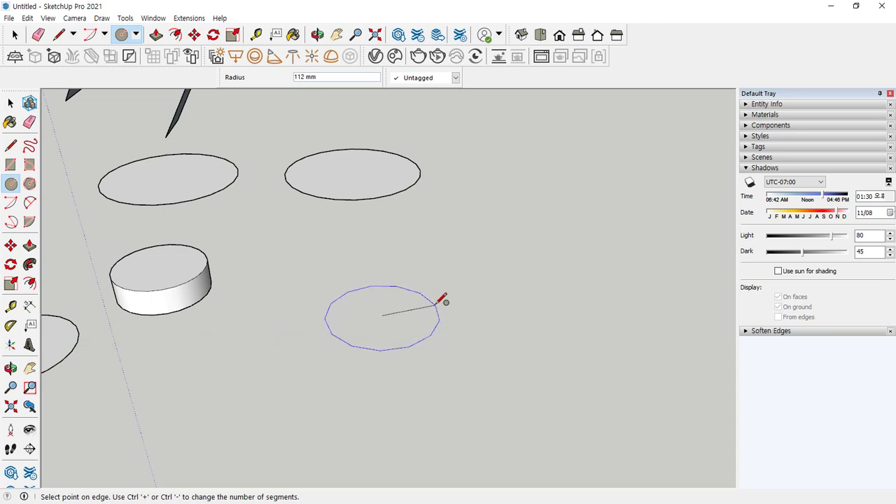
key(ctrl+plus)
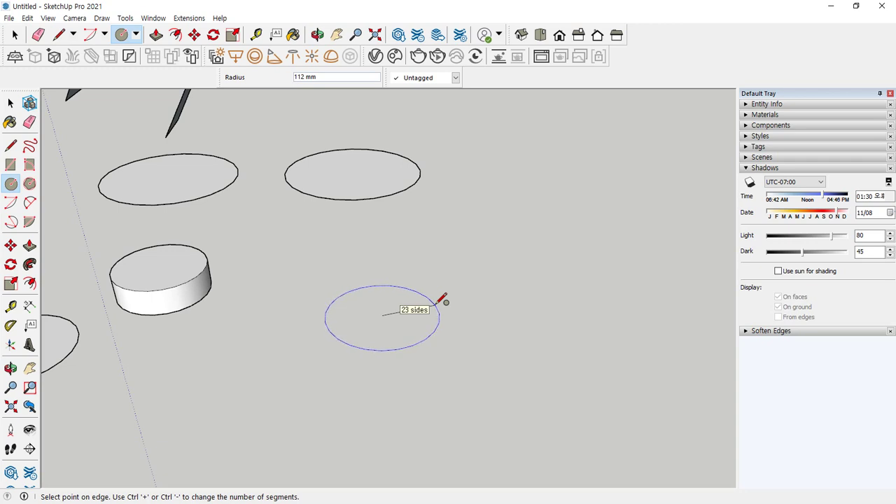
click(431, 316)
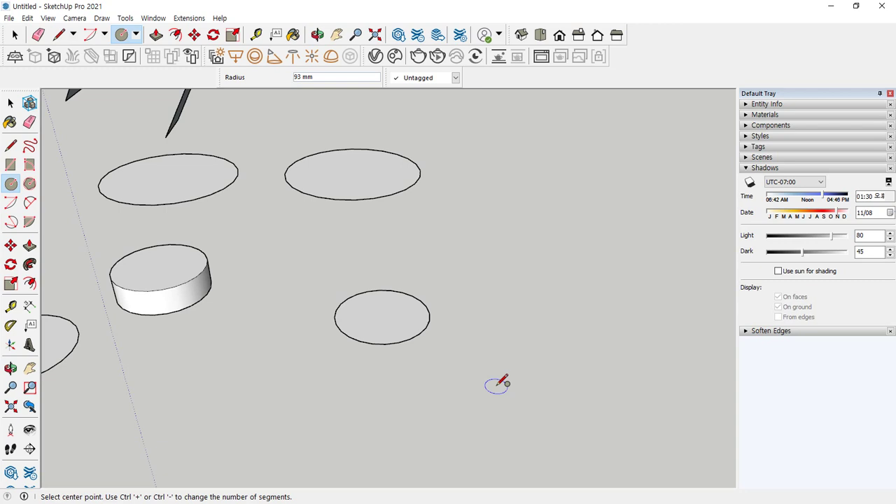
- Draw a circle with an exact radius of 77 mm on the empty ground beside the last circle
scroll(386, 282, down, 2)
middle_drag(386, 282, 400, 358)
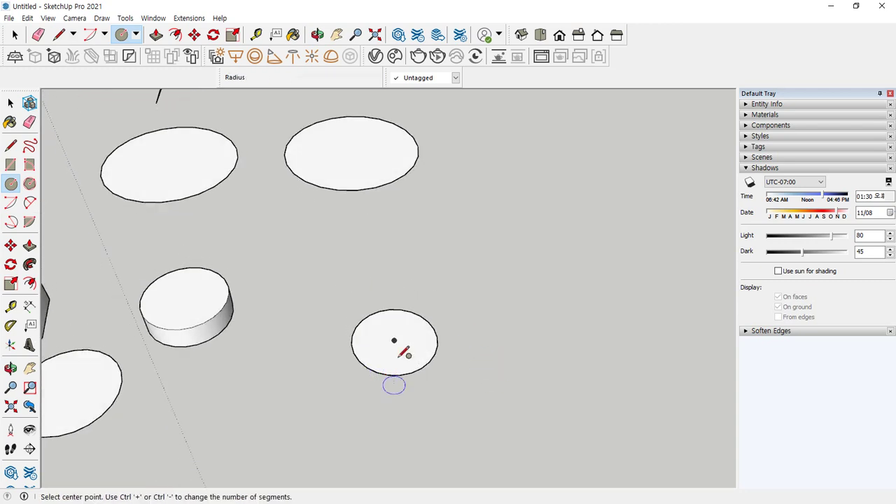
scroll(449, 294, down, 3)
middle_drag(492, 239, 421, 280)
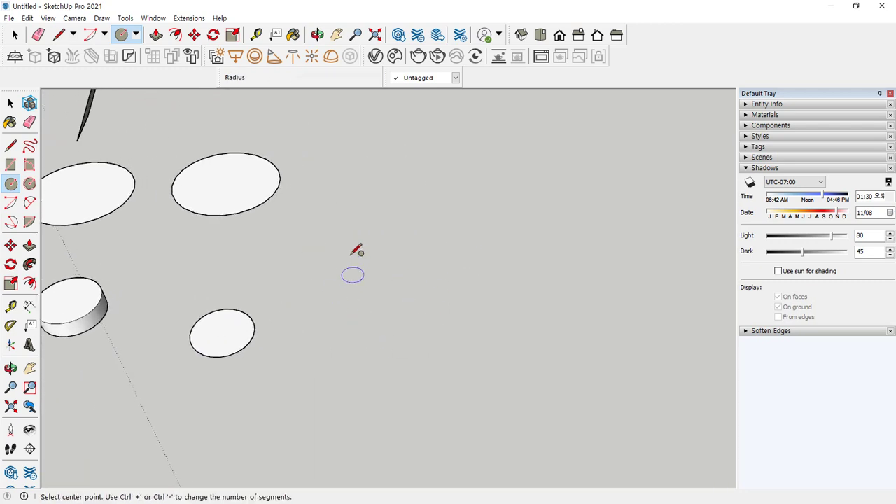
click(404, 272)
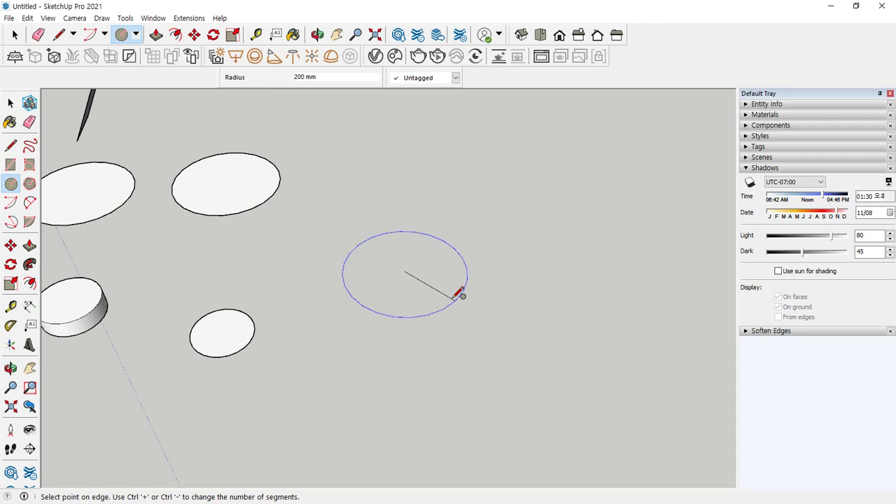
text(77)
key(Return)
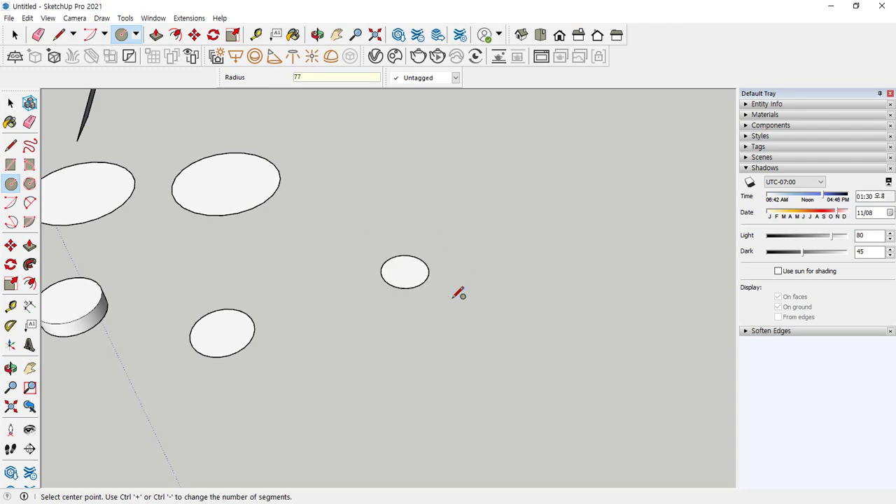
- Draw a smaller circle next to the 77 mm one, giving its radius as the division 77/2
scroll(458, 294, up, 6)
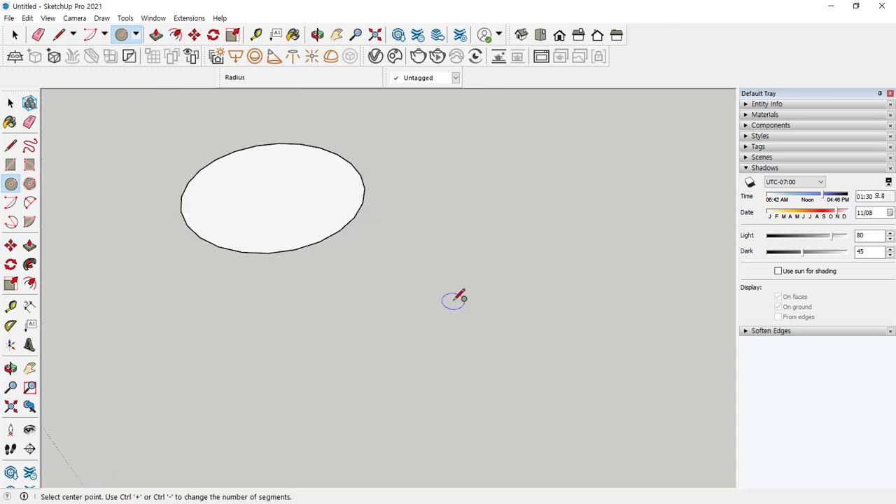
click(469, 277)
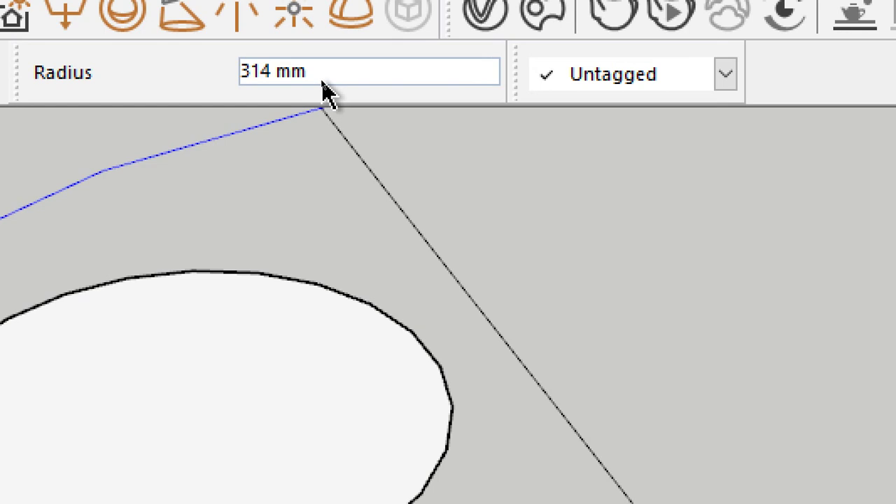
text(77/2)
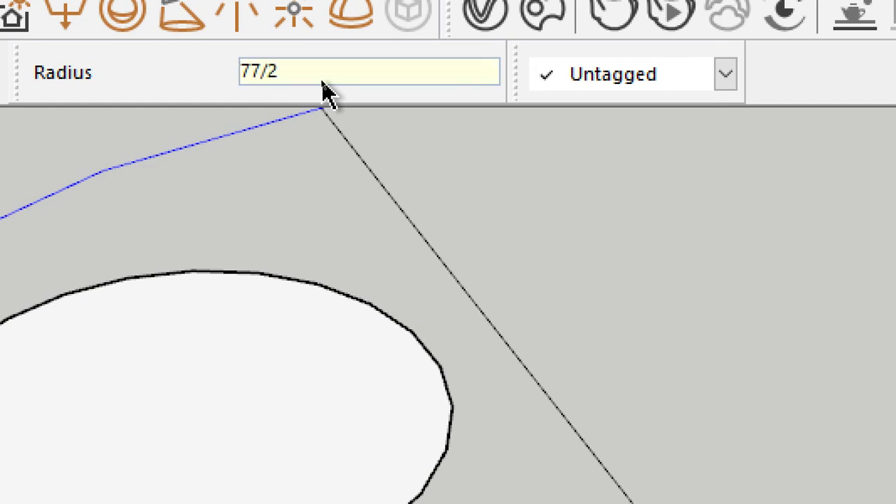
key(Return)
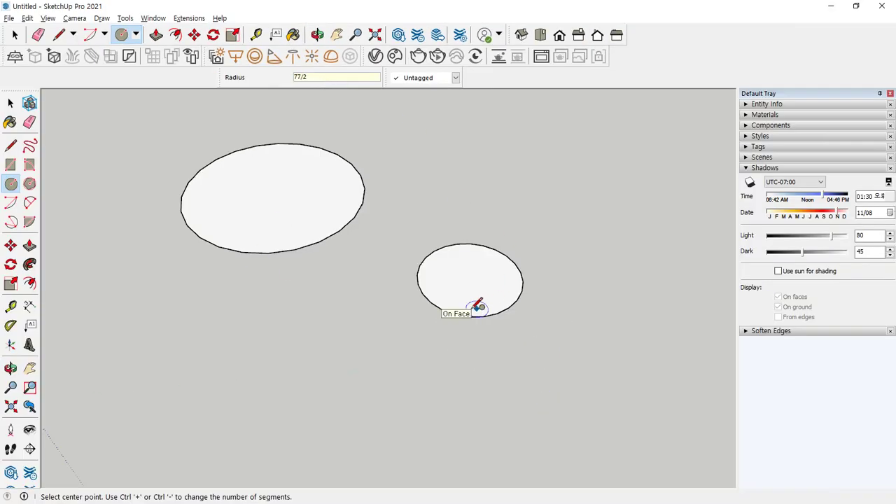
key(space)
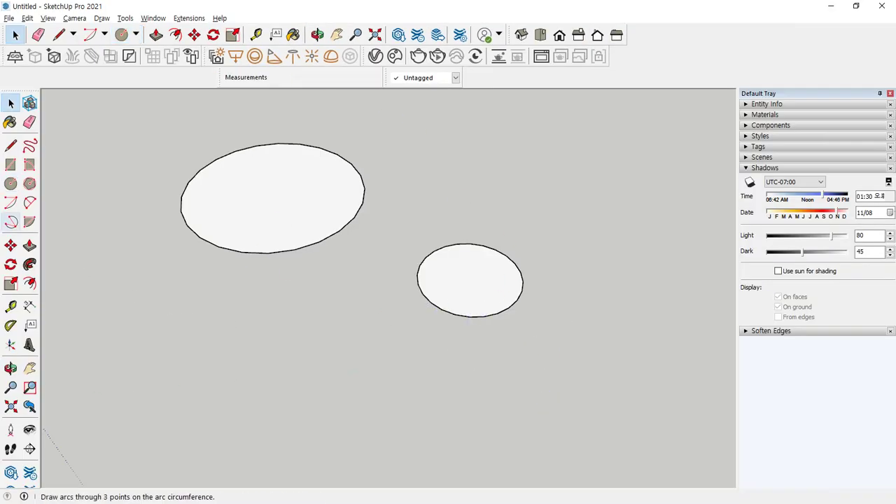
- Draw a six-sided polygon on the empty ground beside the two circles
click(29, 184)
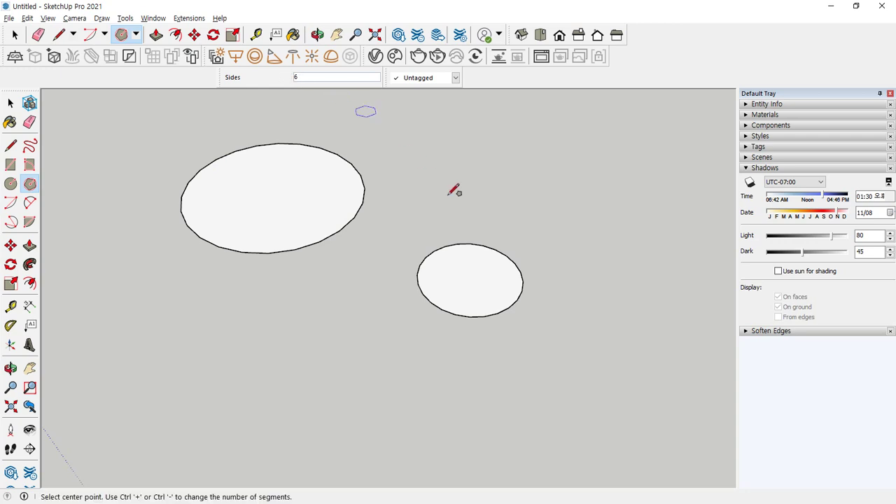
click(499, 184)
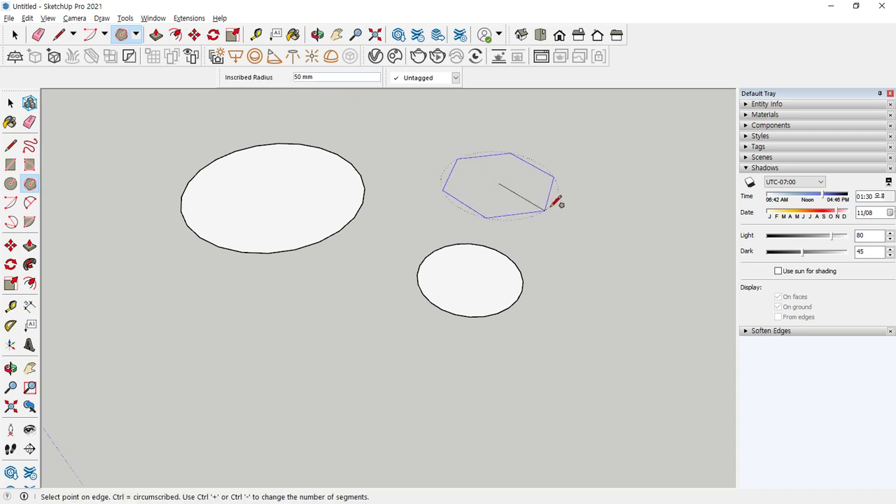
click(553, 182)
scroll(517, 185, up, 3)
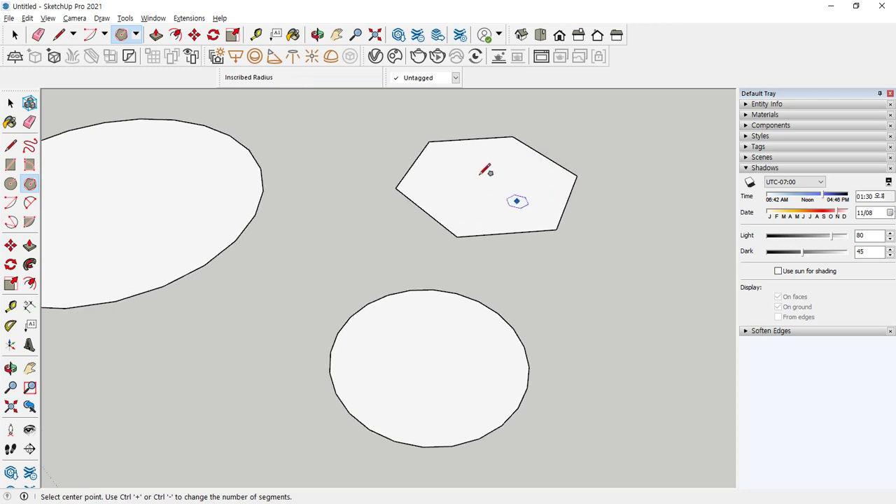
- Push/Pull the hexagon upward about 56 mm into a prism
shift+middle_drag(479, 187, 376, 214)
key(p)
click(404, 224)
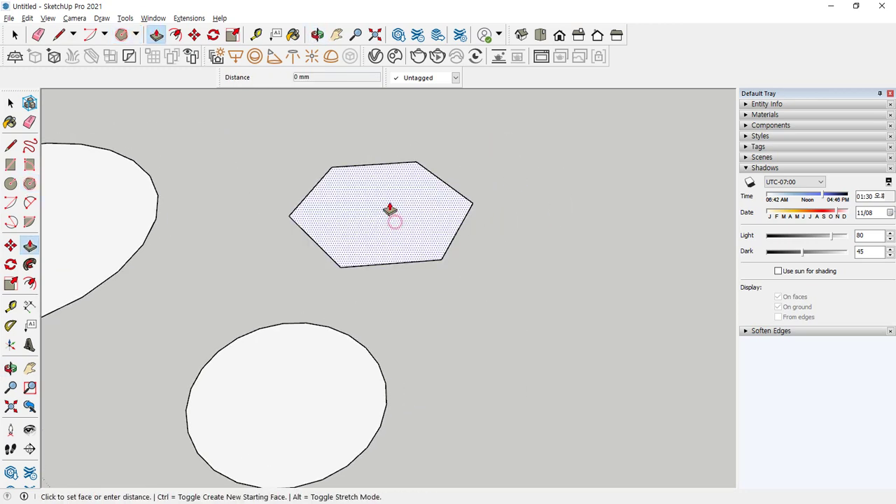
click(372, 128)
middle_drag(372, 128, 290, 188)
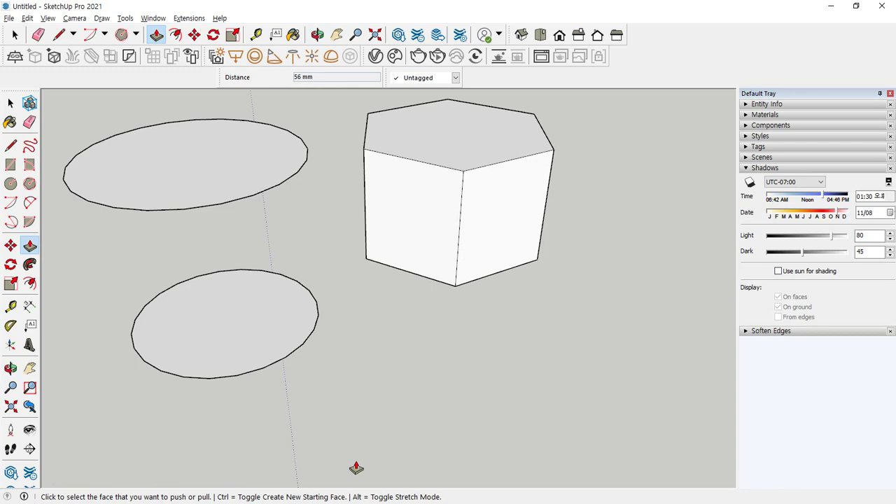
middle_drag(394, 268, 483, 298)
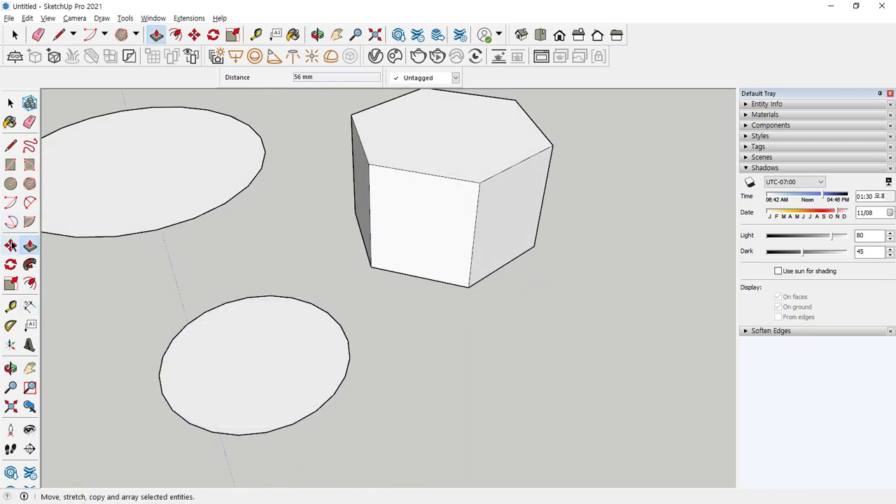
- Draw a six-segment circle on the ground in front of the hexagonal prism
click(11, 184)
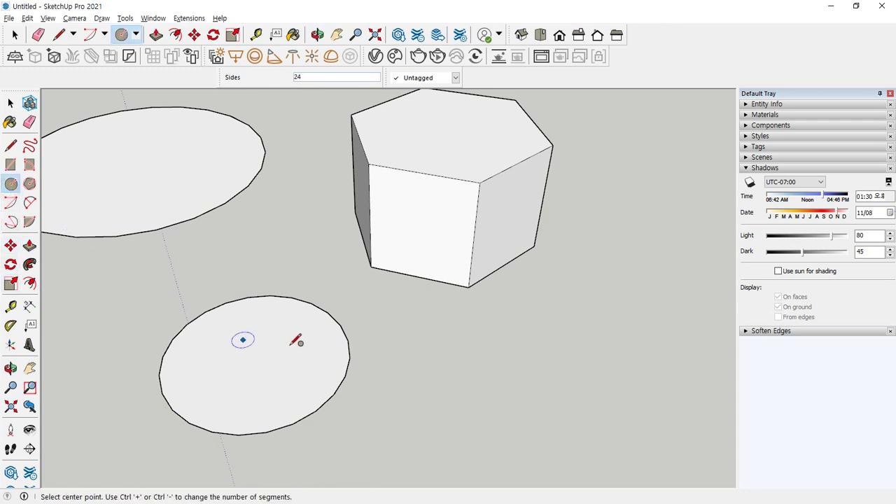
click(499, 395)
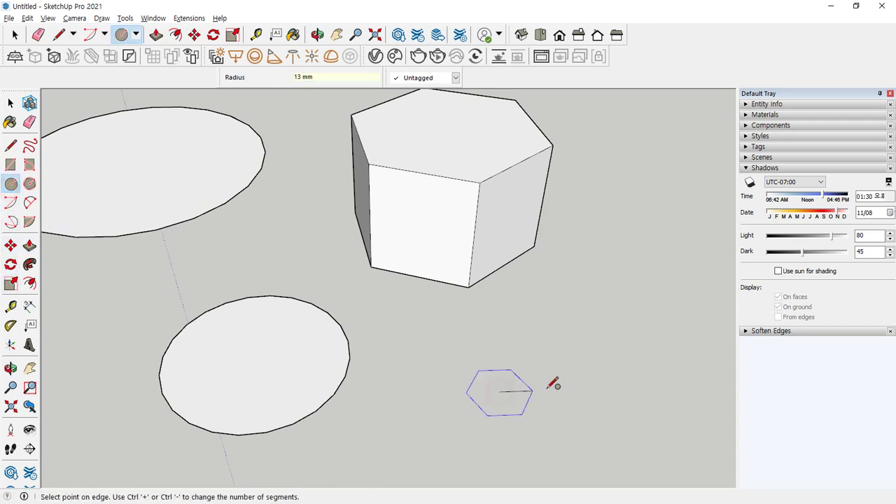
click(560, 384)
- Push/Pull the six-segment circle upward about 55 mm and compare its sides with the polygon prism
key(p)
click(490, 382)
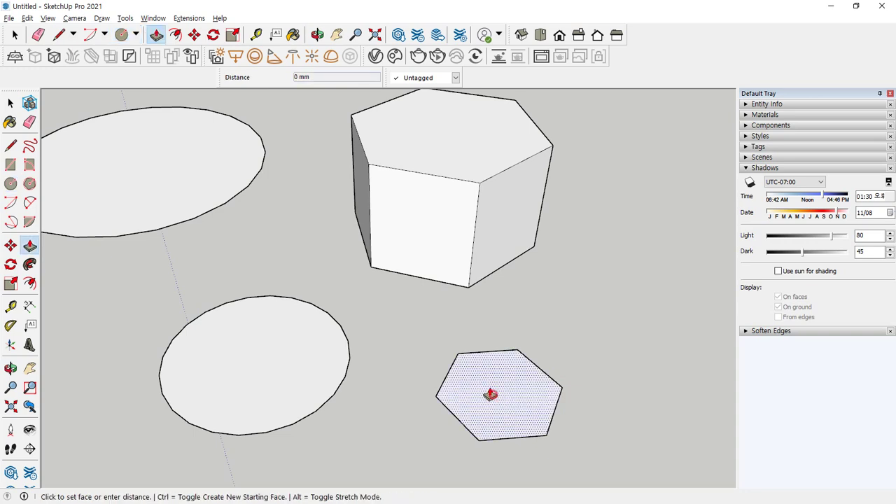
click(462, 297)
middle_drag(456, 314, 456, 271)
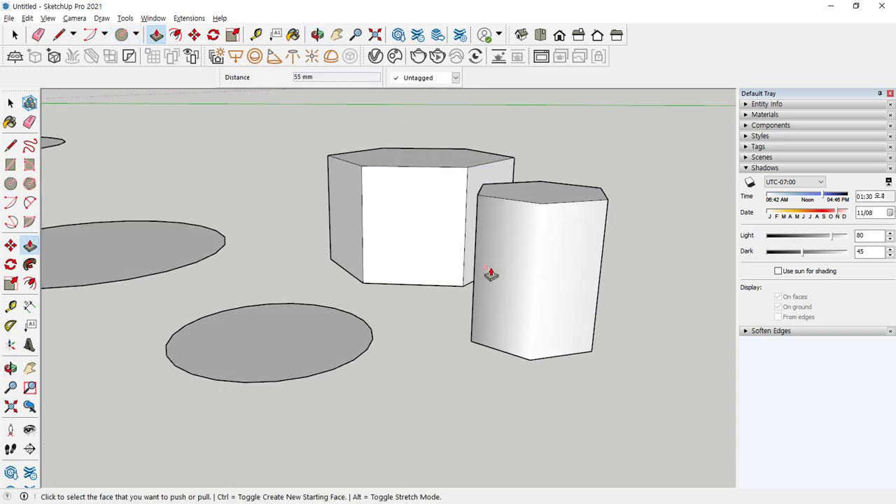
middle_drag(424, 272, 490, 294)
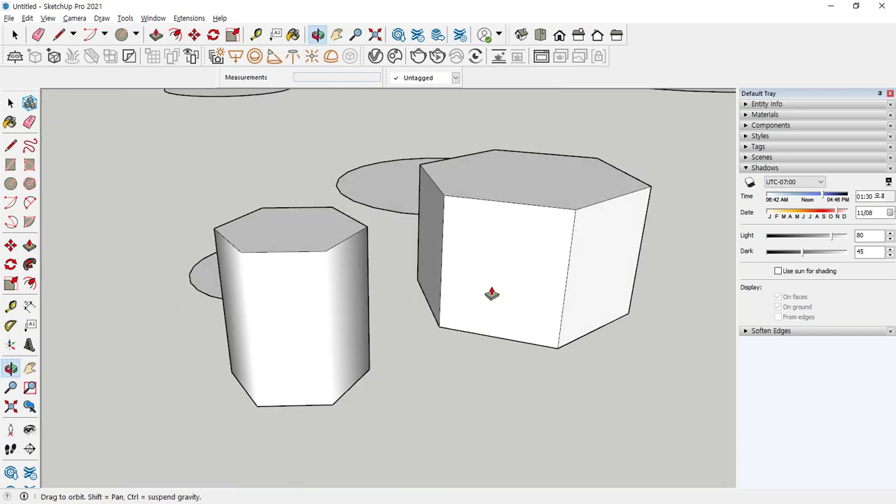
- Try to unsmooth the vertical side edges of the larger polygon prism with the Eraser
key(e)
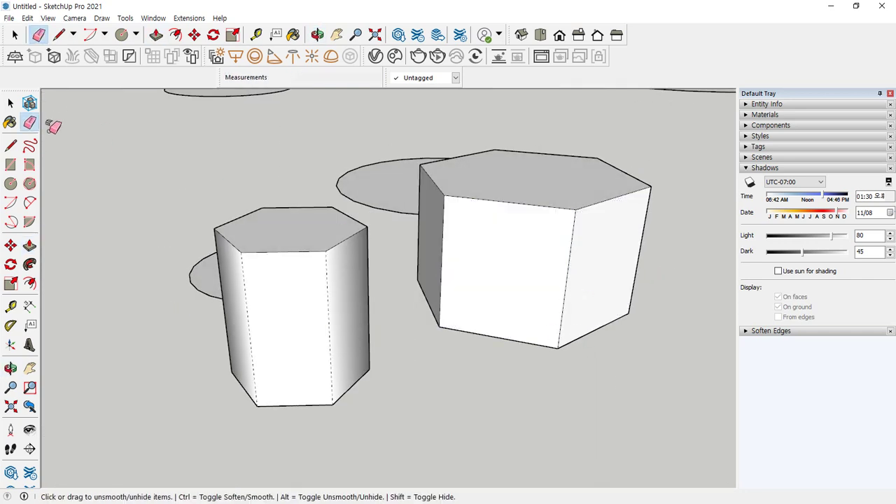
mouse_move(569, 273)
mouse_down()
mouse_move(447, 261)
mouse_move(441, 250)
mouse_up()
middle_drag(429, 266, 468, 224)
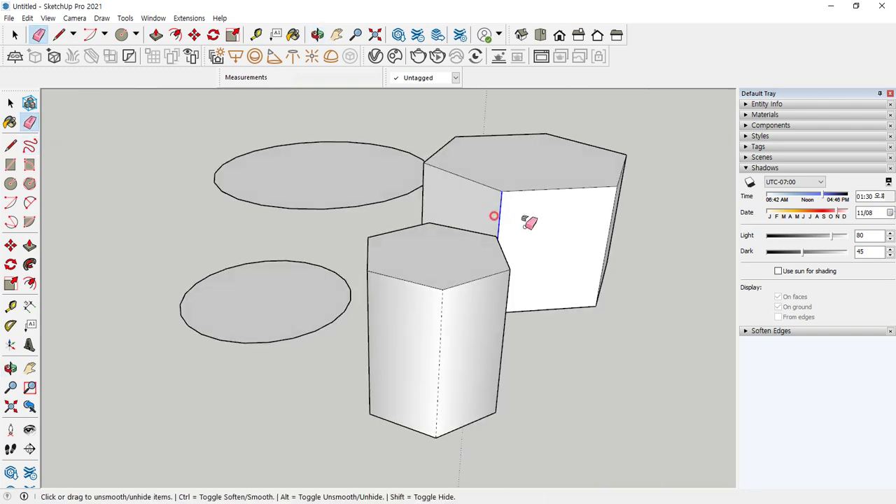
mouse_move(579, 237)
middle_down()
mouse_move(413, 225)
mouse_move(556, 276)
mouse_move(467, 282)
middle_up()
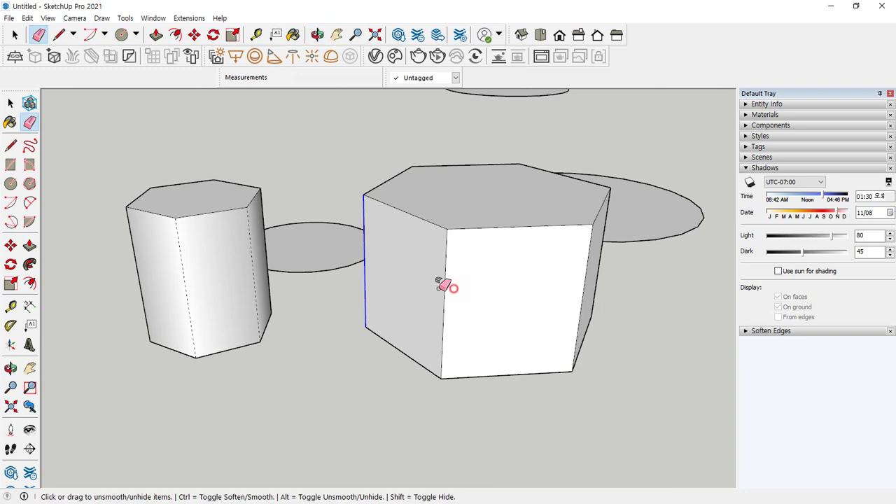
key(alt)
key(alt)
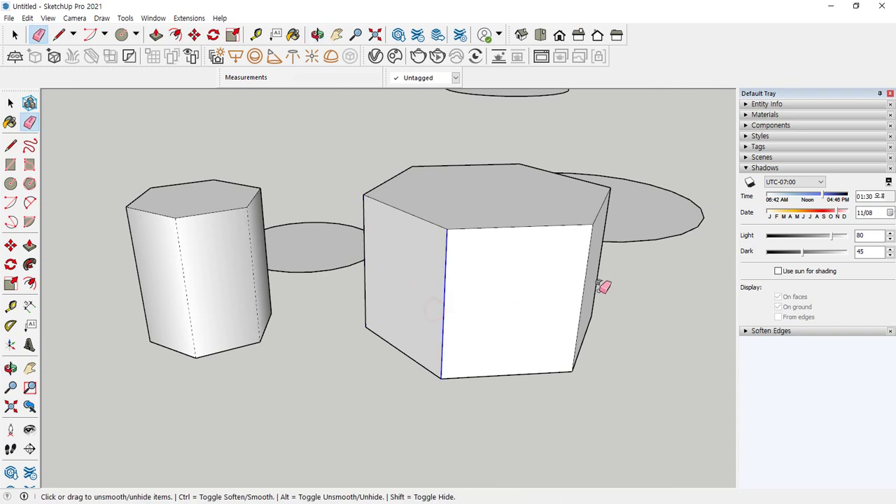
drag(600, 288, 548, 292)
middle_drag(552, 289, 424, 293)
key(space)
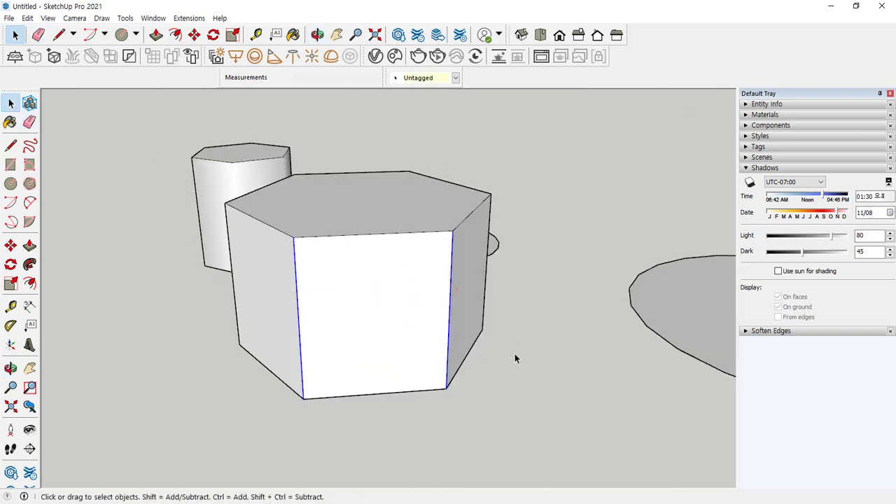
- Sweep the Eraser in unsmooth mode over the polygon prism's side edges again, working around the solid
mouse_move(516, 357)
middle_down()
mouse_move(474, 355)
mouse_move(410, 320)
mouse_move(446, 256)
mouse_move(543, 297)
middle_up()
scroll(444, 258, up, 3)
key(e)
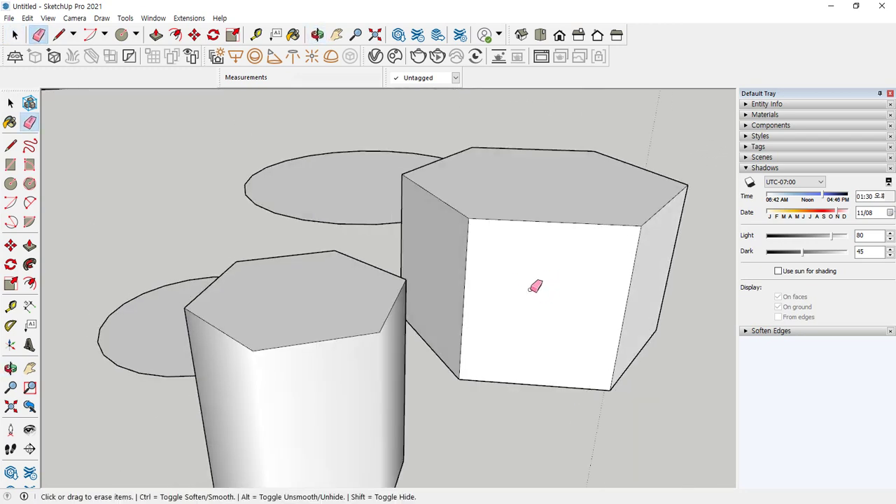
key(alt)
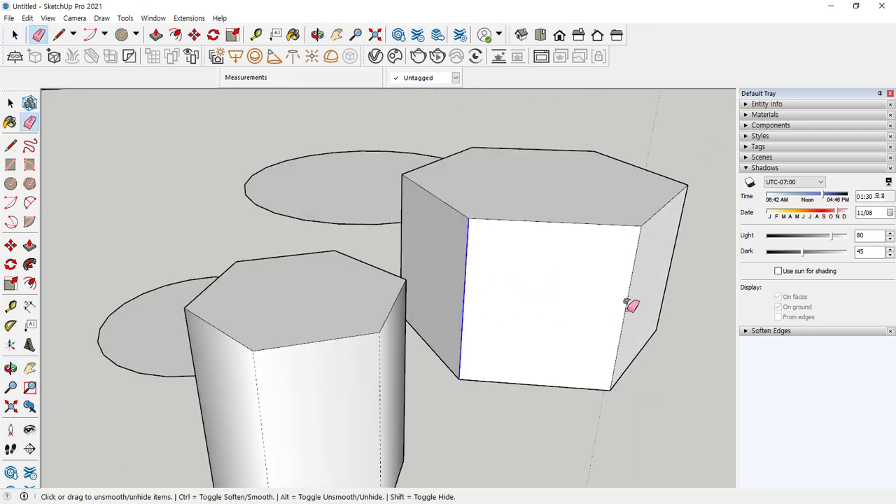
mouse_move(649, 309)
middle_down()
mouse_move(664, 304)
mouse_move(384, 217)
mouse_move(430, 219)
middle_up()
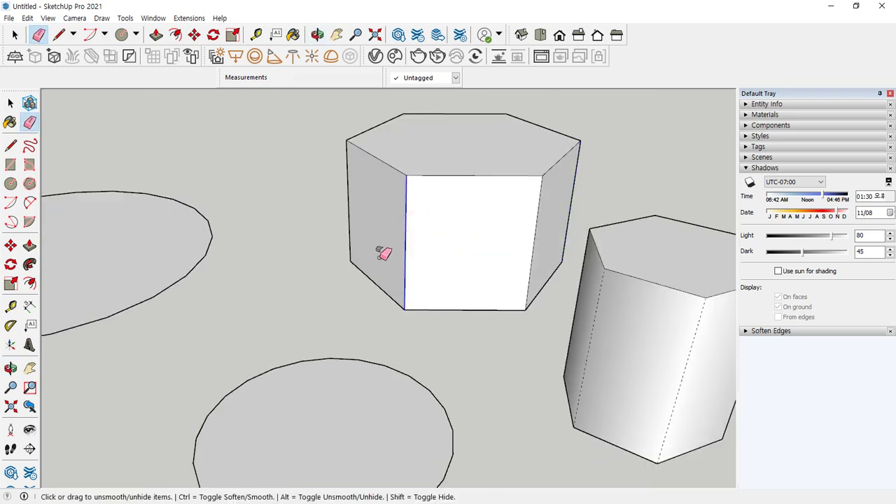
key(space)
scroll(355, 312, down, 5)
middle_drag(493, 266, 364, 230)
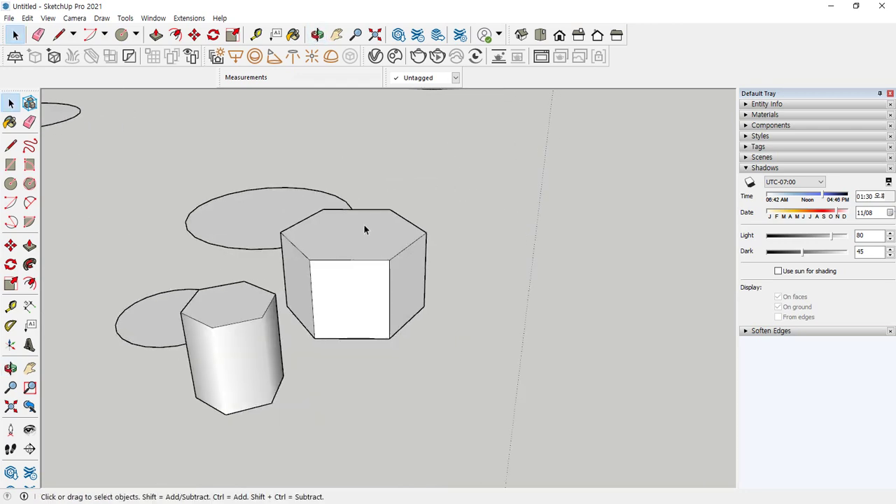
- Start a polygon on the ground beside the prism and vary its side count, up to 10 and down to 7
click(29, 183)
click(532, 327)
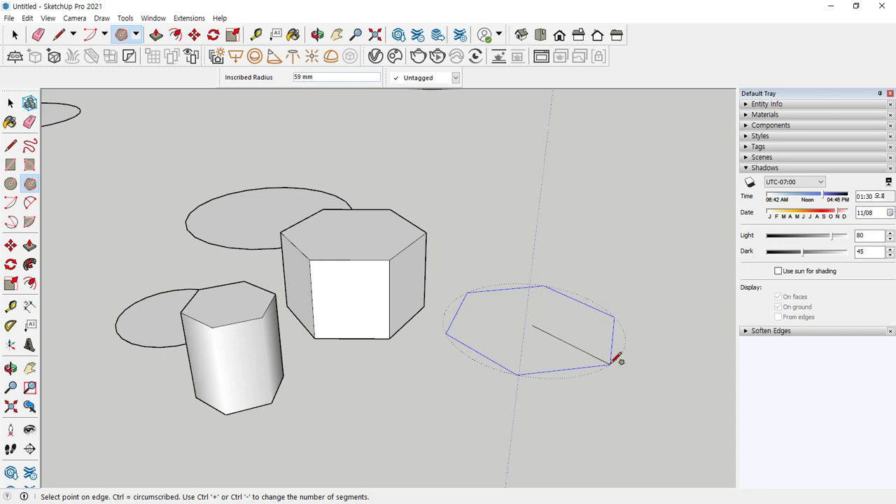
key(ctrl+plus)
key(ctrl+plus)
key(ctrl+plus)
key(ctrl+plus)
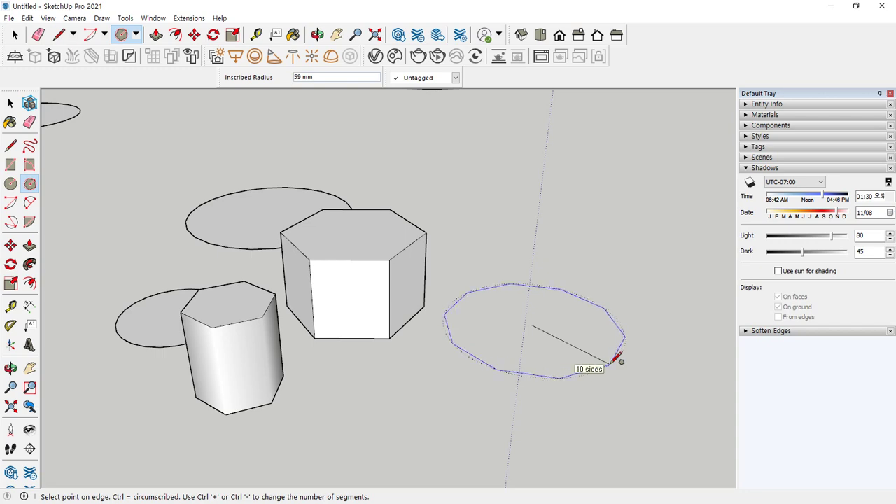
key(ctrl+minus)
key(ctrl+minus)
key(ctrl+minus)
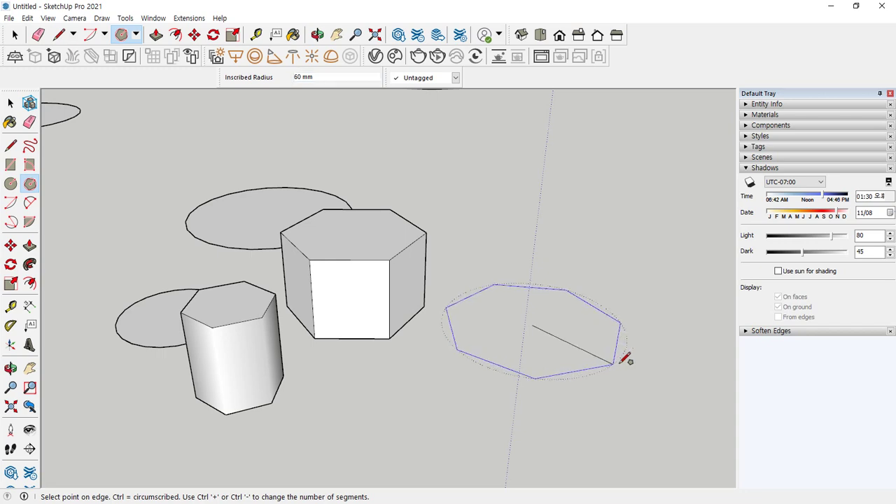
- Raise the polygon's side count to 9 and finish it with an inscribed radius of about 52 mm
key(ctrl+plus)
key(ctrl+plus)
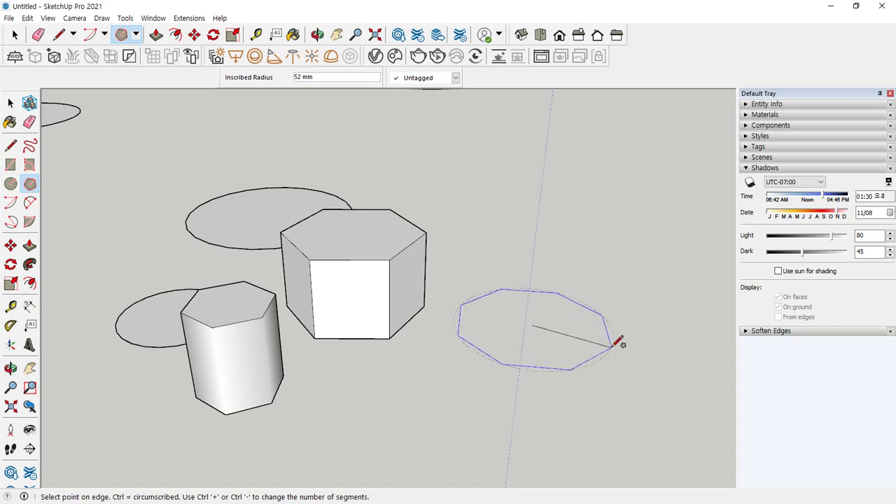
click(619, 343)
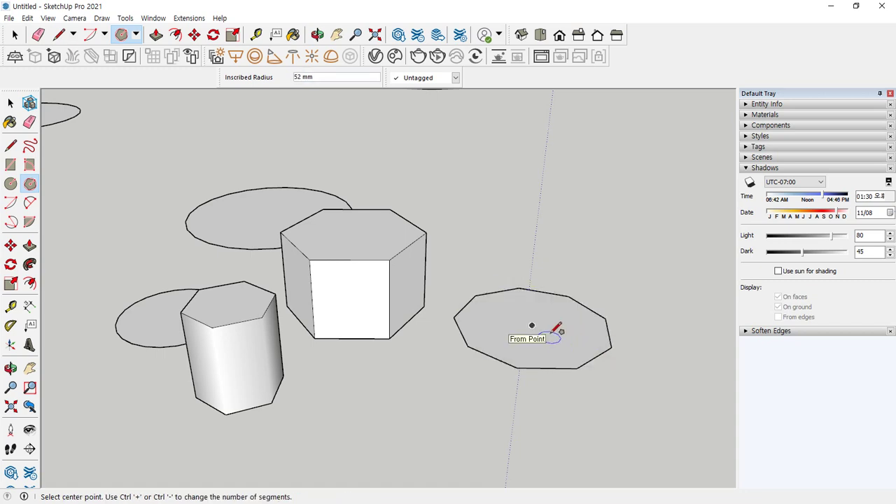
- Push/Pull the nine-sided polygon upward into a prism
key(p)
click(532, 326)
click(529, 187)
key(space)
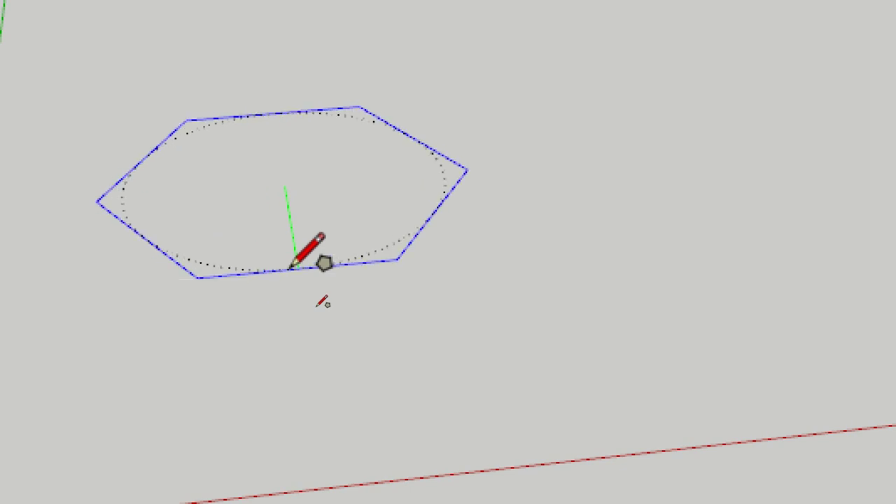
- Finish a circumscribed hexagon with a radius of about 707 mm on the ground near the origin
click(292, 271)
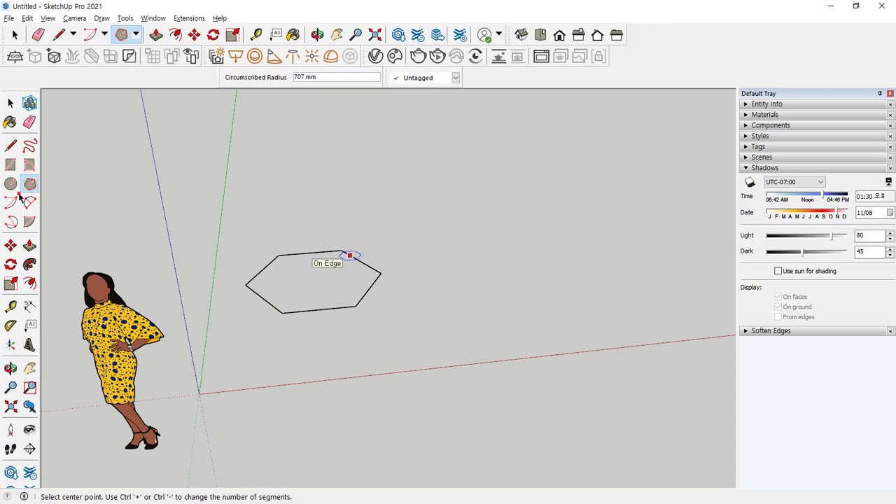
- Draw a freehand arc from a center and two points on the ground beside the hexagon
click(11, 202)
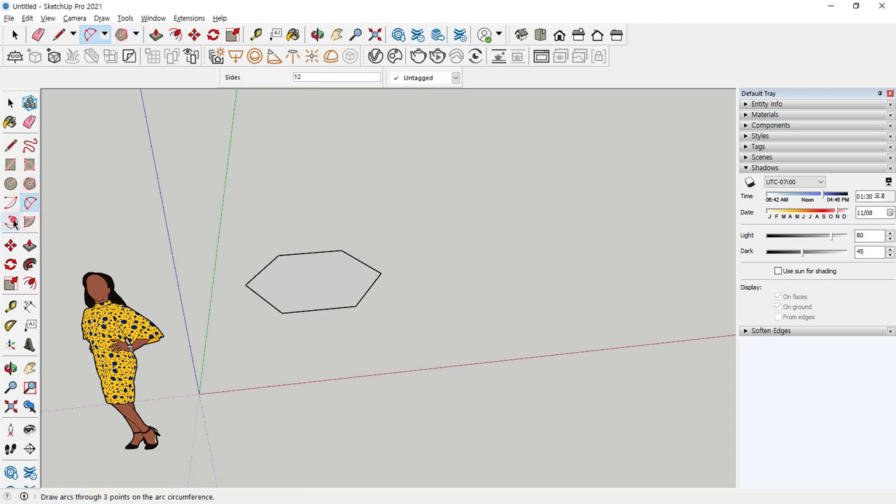
click(11, 221)
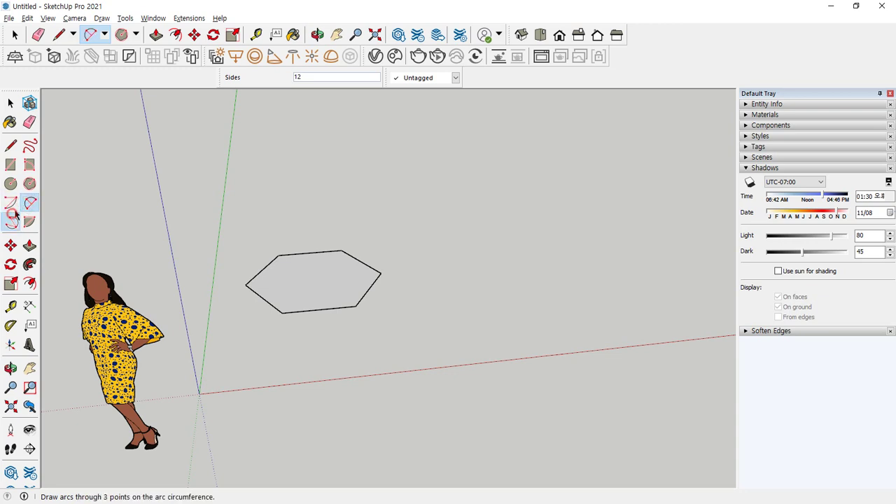
click(104, 35)
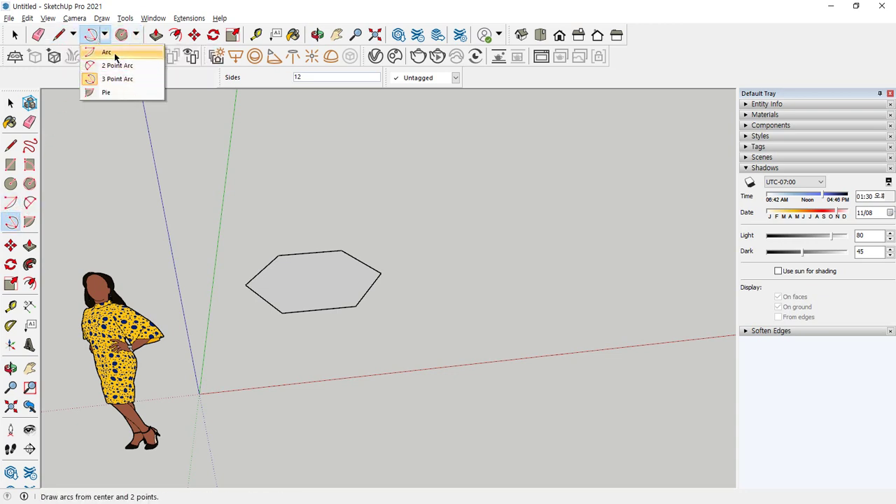
click(125, 53)
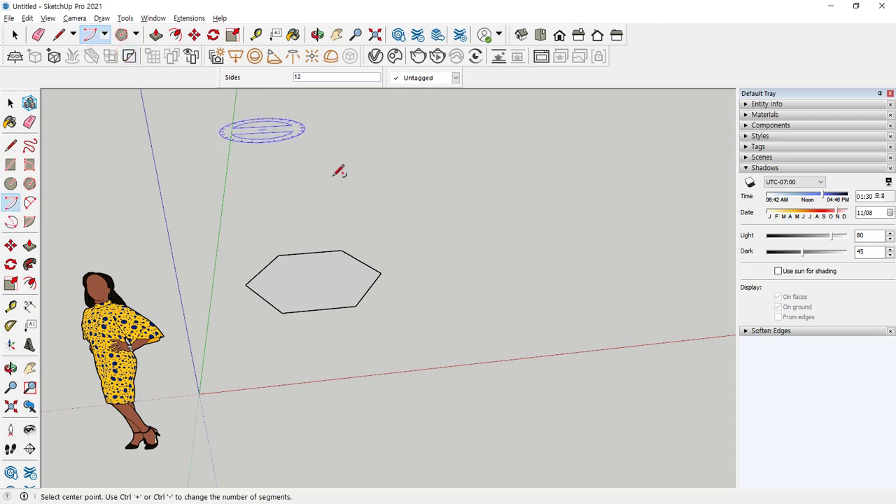
click(469, 230)
click(553, 222)
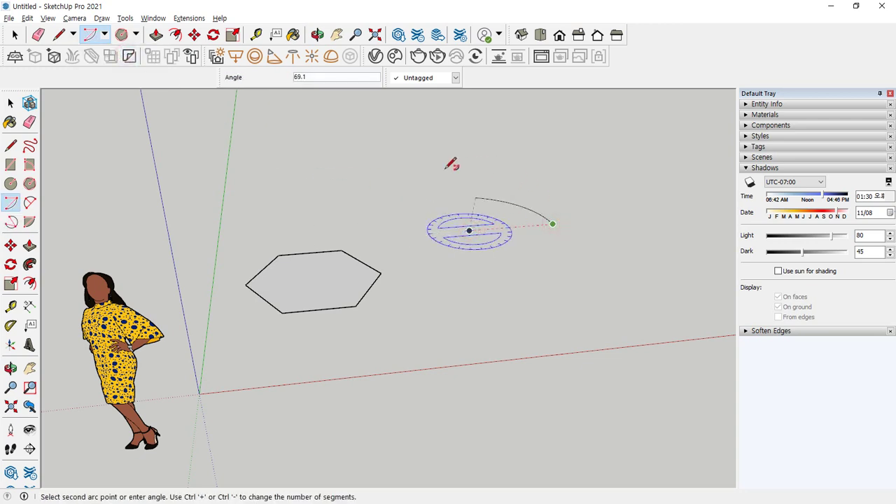
click(380, 205)
- Draw a 240° arc centered on a hexagon corner, running between the two adjacent corners around the outside
middle_drag(387, 201, 366, 234)
click(342, 244)
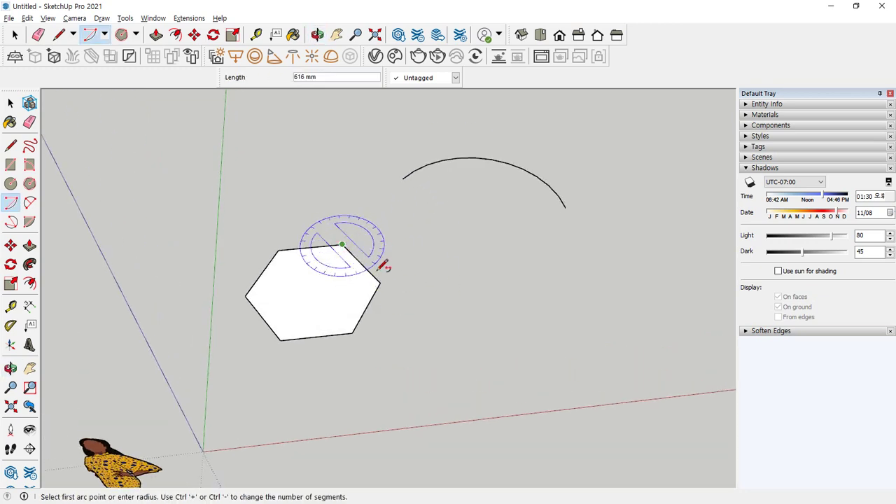
click(380, 283)
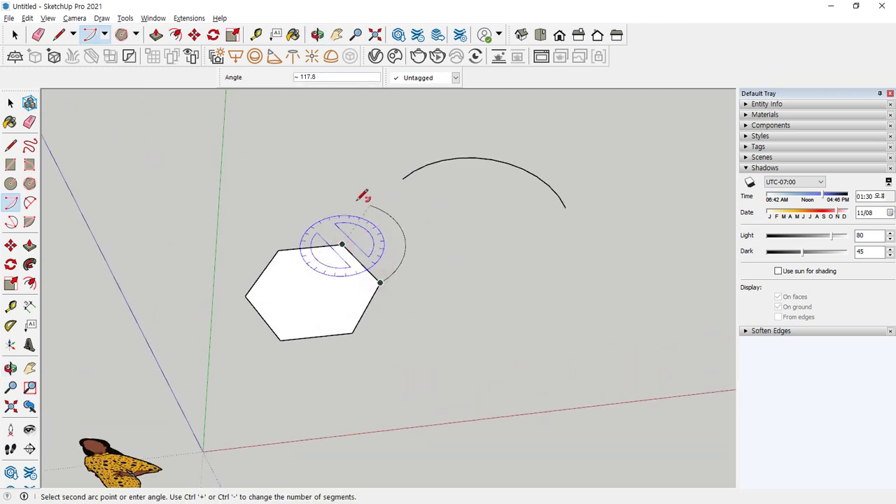
click(279, 249)
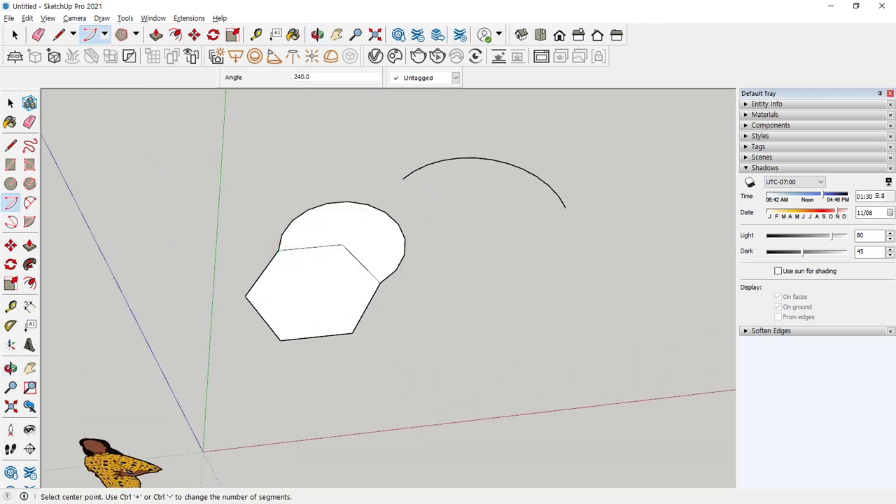
- Draw an arc centered on the hexagon's left corner, running around the outside between its two adjacent corners
click(244, 297)
click(279, 249)
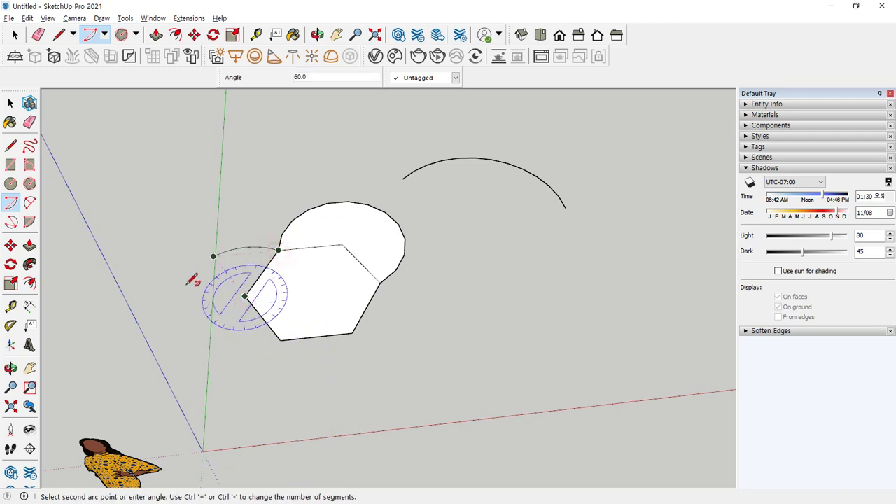
click(275, 339)
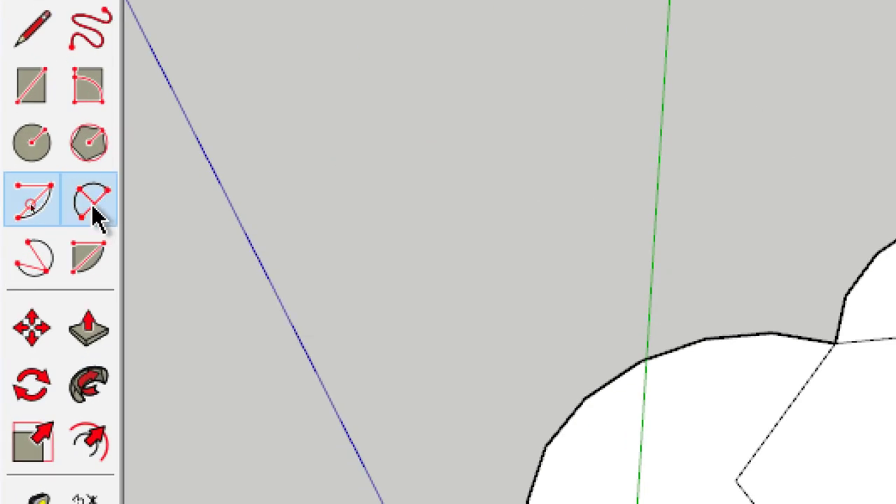
- Draw a two-point arc with a bulge of about 408 mm across the hexagon's lower-right corner, and undo the arcs around the hexagon
click(94, 206)
scroll(366, 233, down, 3)
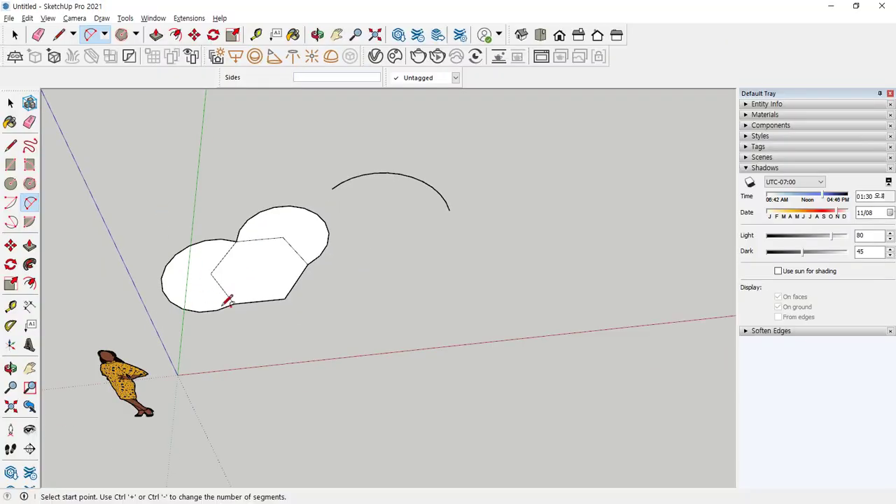
scroll(294, 277, up, 2)
click(317, 257)
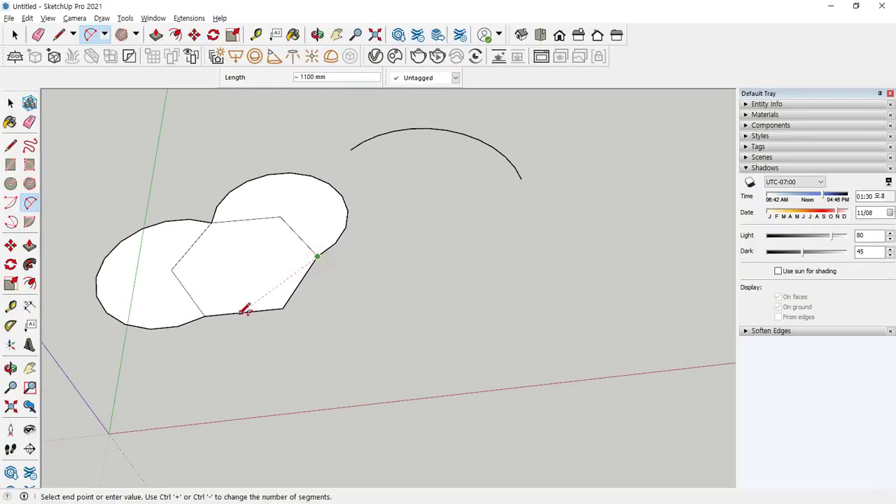
click(204, 316)
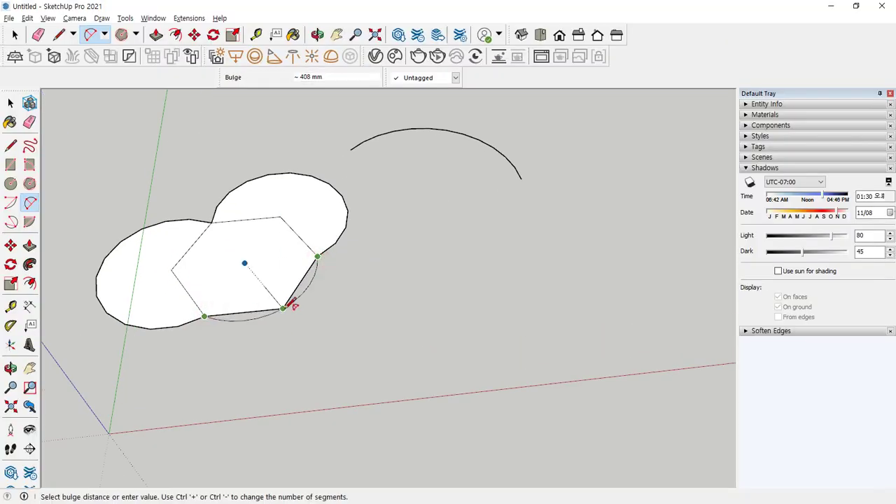
click(292, 305)
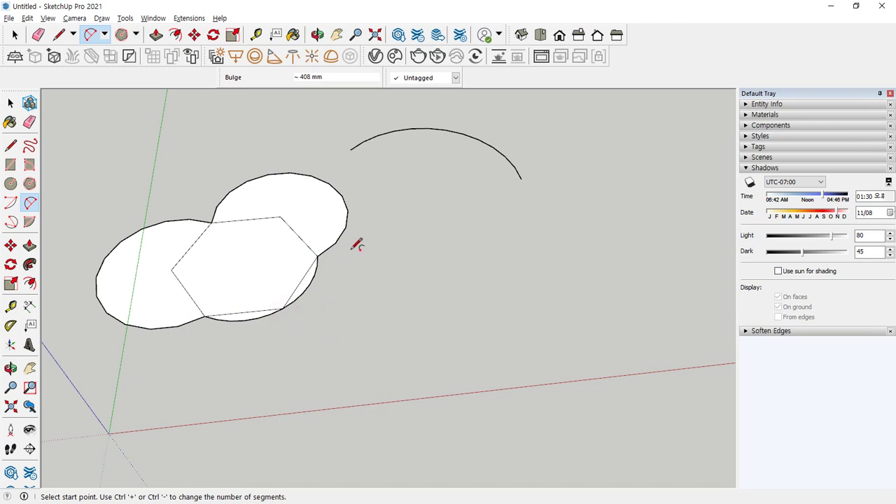
key(ctrl+z)
key(ctrl+z)
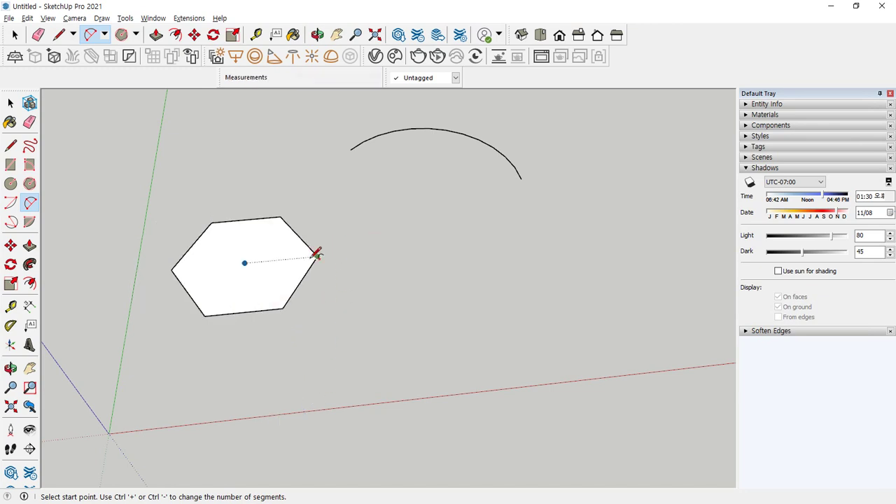
- Enclose the hexagon with three end-to-end two-point arcs through its corners, each spanning two sides with a bulge of about 408 mm
click(317, 256)
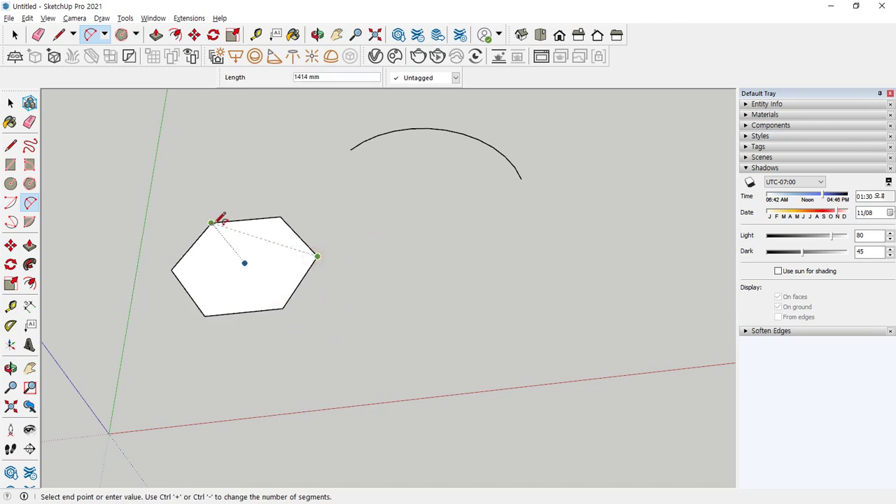
click(211, 223)
click(284, 208)
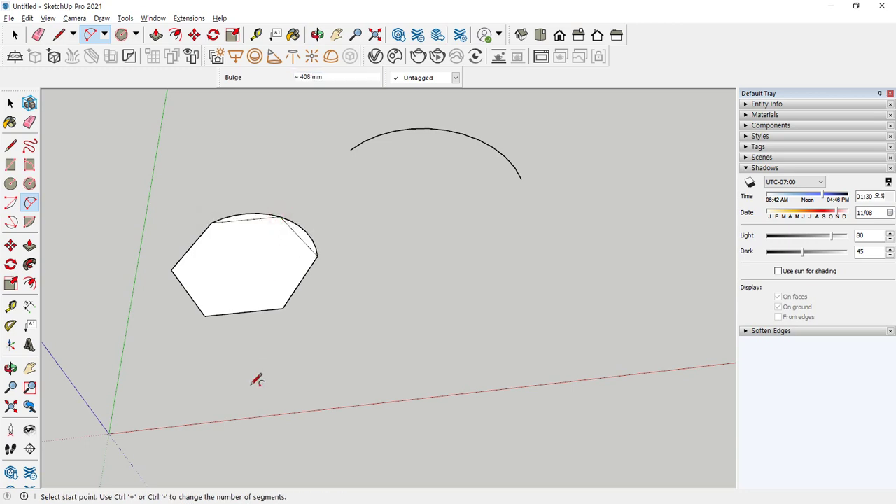
click(211, 223)
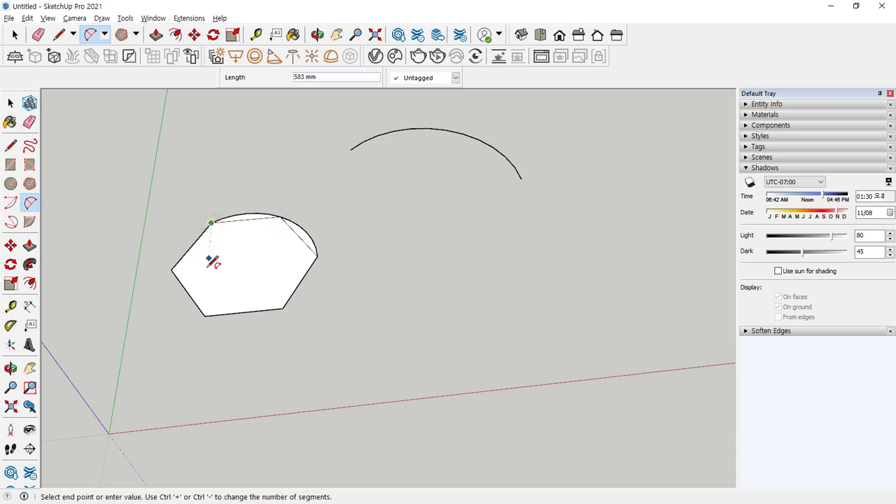
click(204, 316)
click(180, 263)
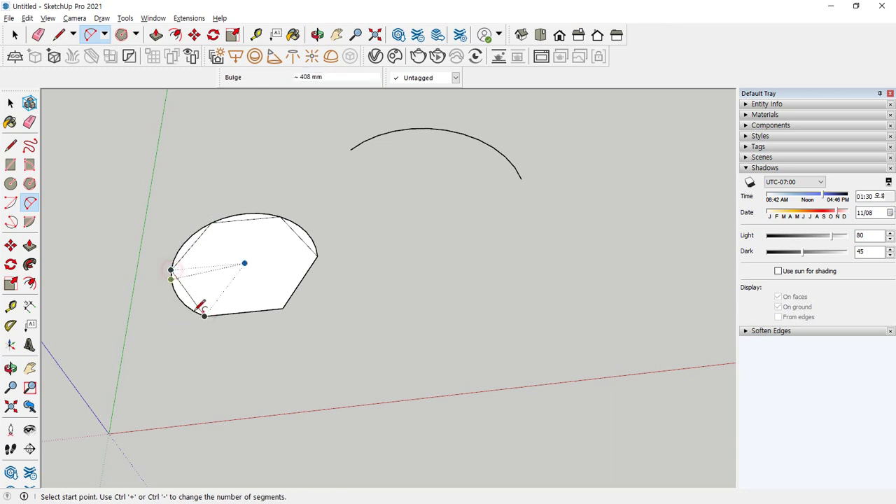
click(204, 316)
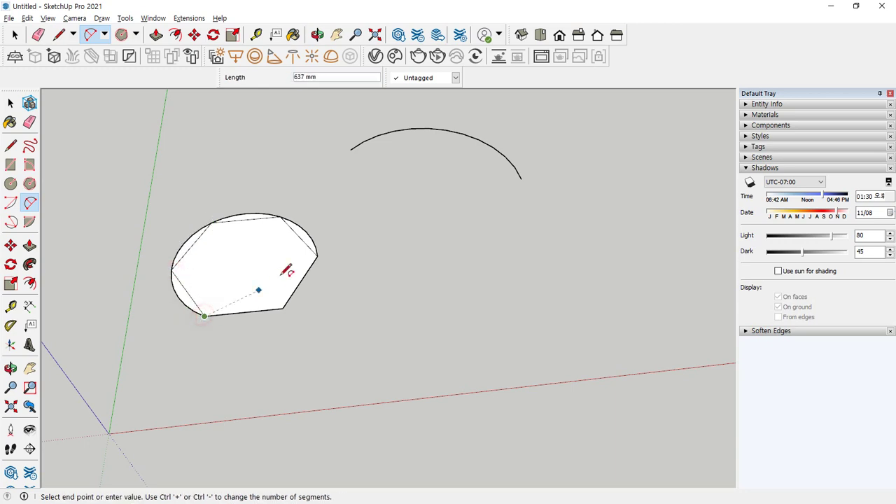
click(318, 256)
click(286, 308)
middle_drag(310, 270, 278, 354)
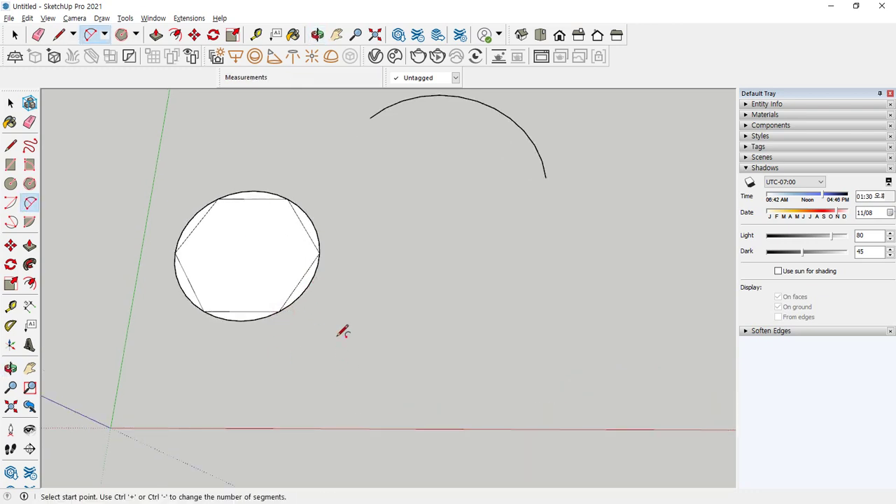
key(l)
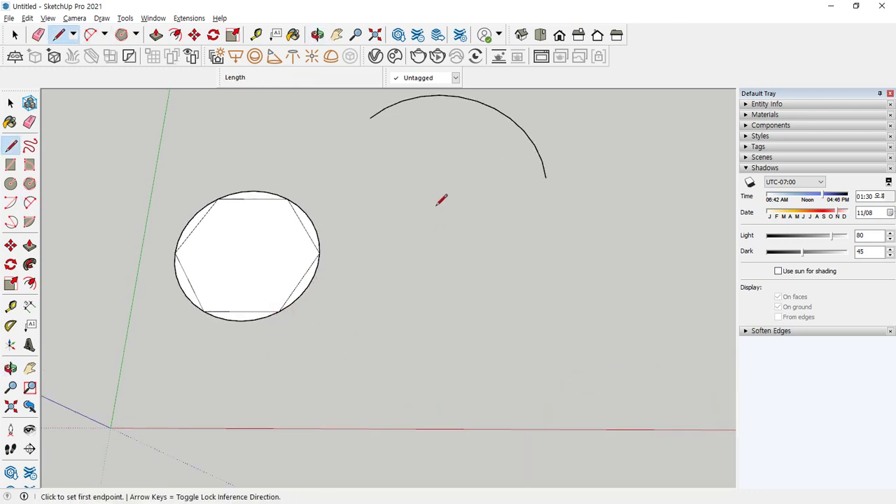
click(436, 185)
click(421, 306)
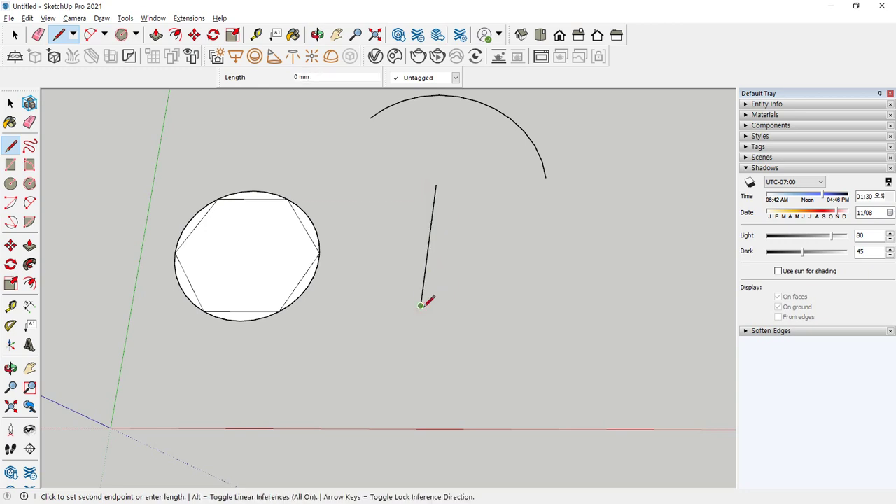
key(Escape)
key(ctrl+z)
- Draw a closed four-sided face from lines on the ground beside the hexagon, with one side about 1447 mm long
click(441, 222)
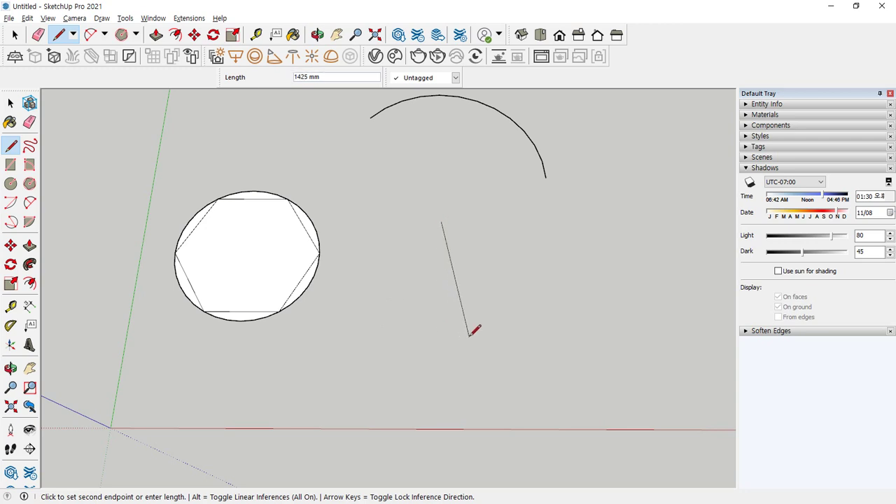
click(446, 341)
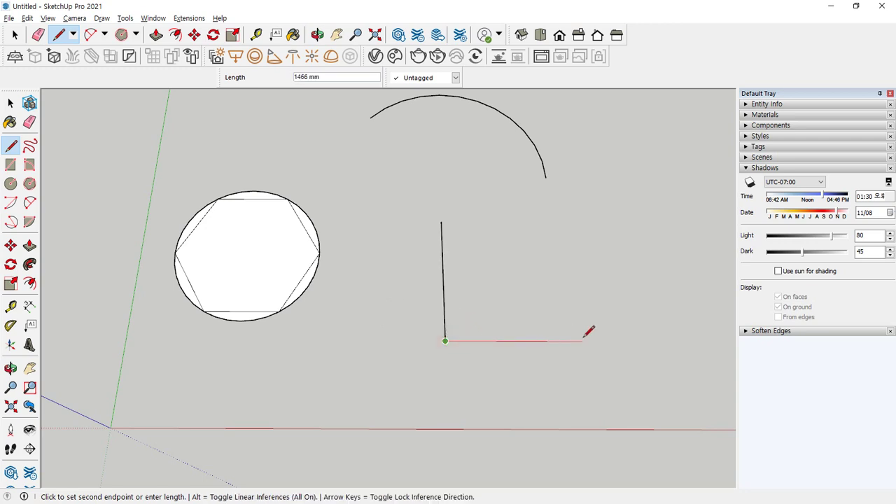
click(530, 341)
middle_drag(415, 322, 560, 228)
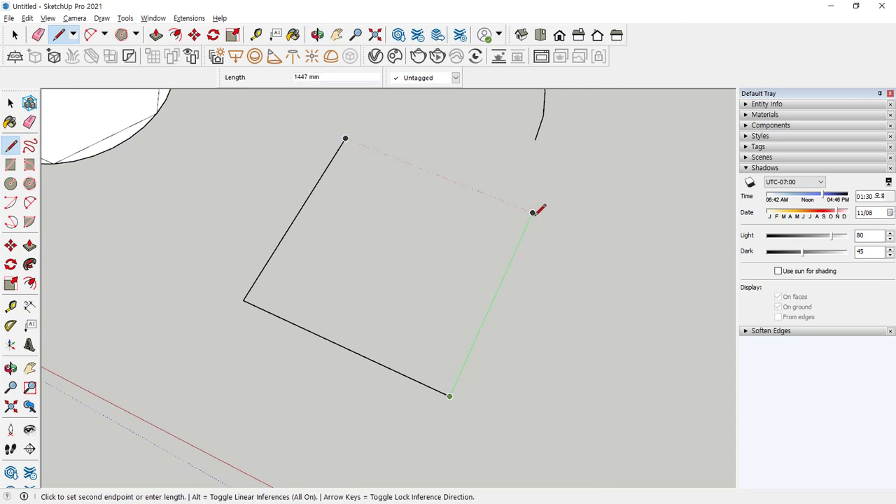
click(534, 211)
click(345, 138)
middle_drag(259, 283, 464, 315)
scroll(464, 314, up, 2)
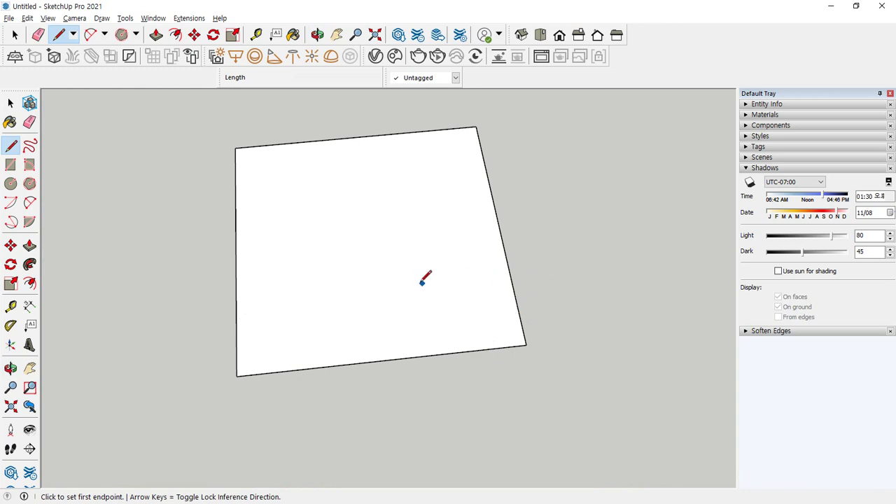
- Round the four-sided face's lower-right corner with a two-point arc tangent to both edges, trimming off the corner
click(31, 203)
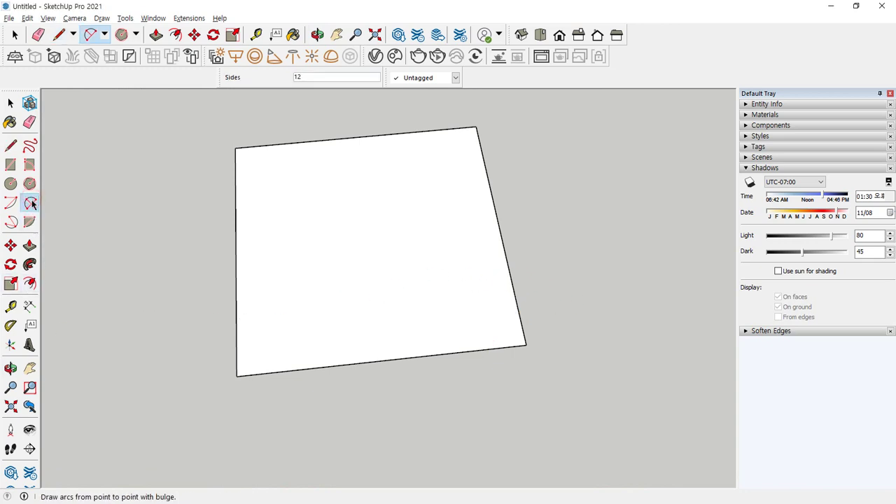
click(473, 351)
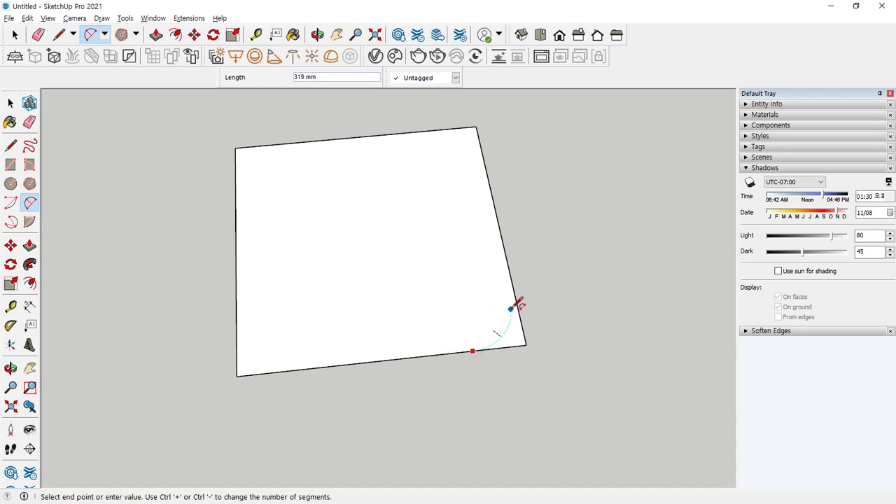
scroll(519, 310, up, 2)
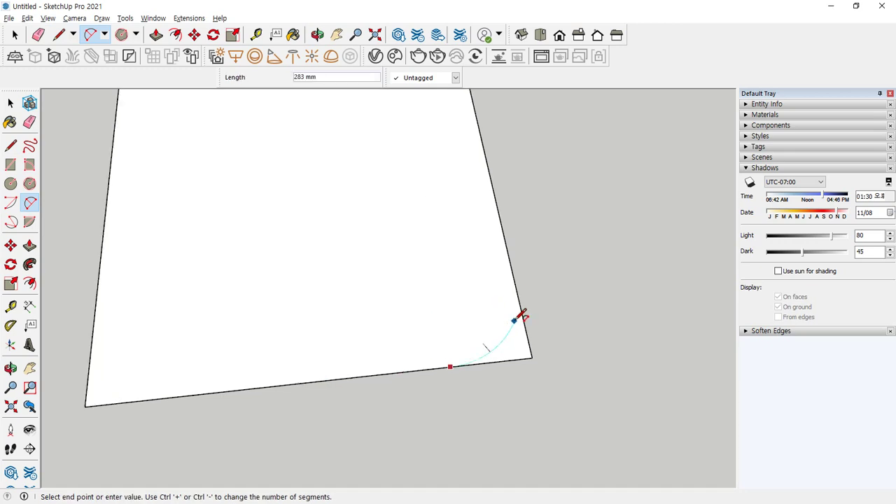
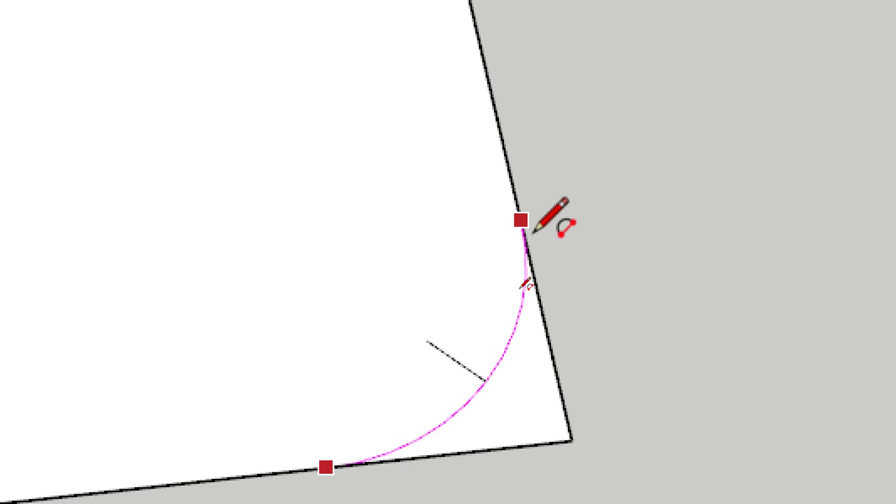
click(532, 232)
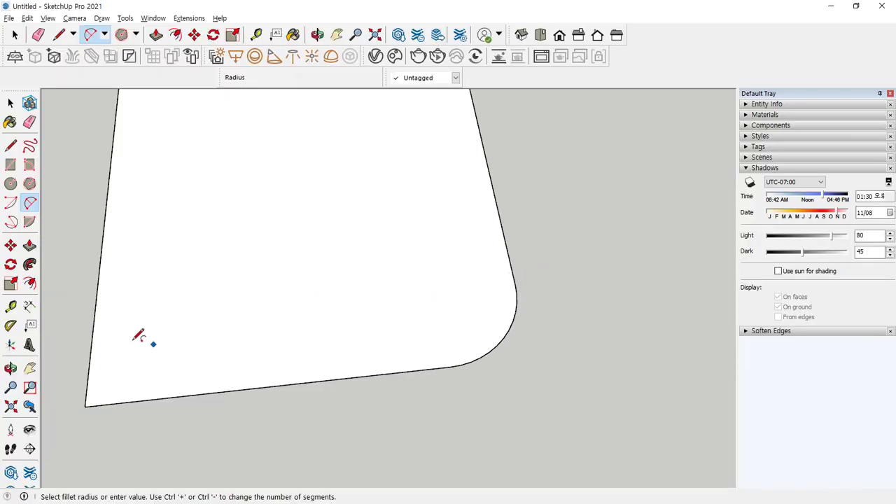
- Fillet the four-sided face's lower-left corner with a tangent two-point arc and trim the corner away
mouse_move(135, 336)
middle_down()
mouse_move(398, 247)
mouse_move(255, 315)
middle_up()
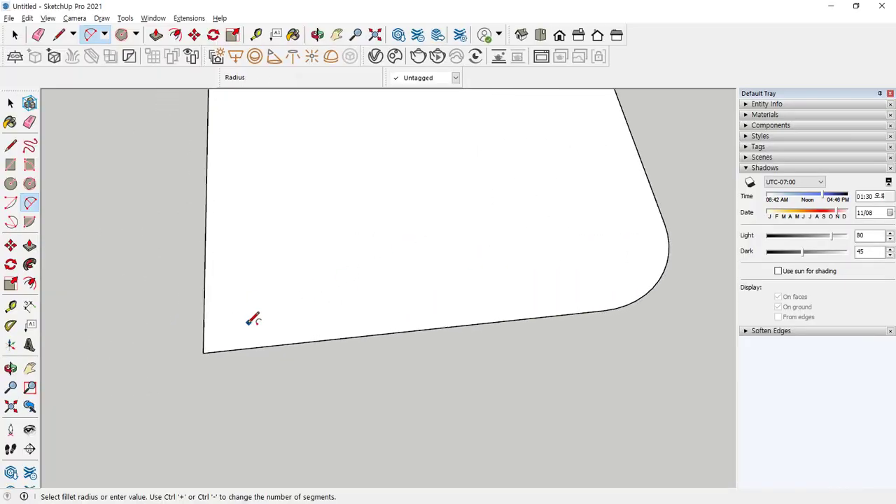
scroll(232, 322, up, 3)
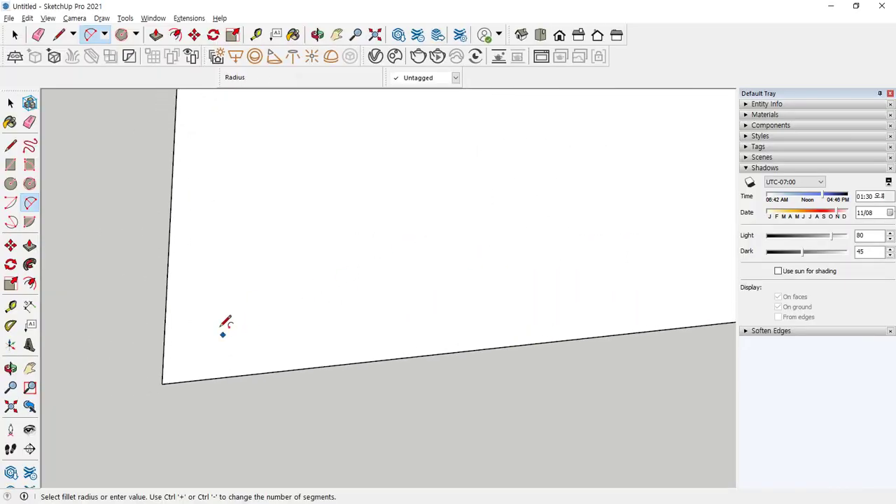
click(168, 271)
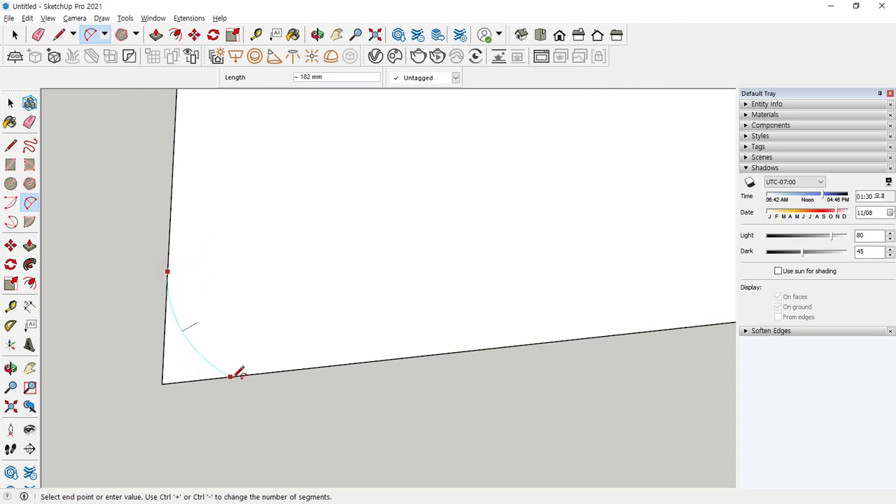
click(292, 369)
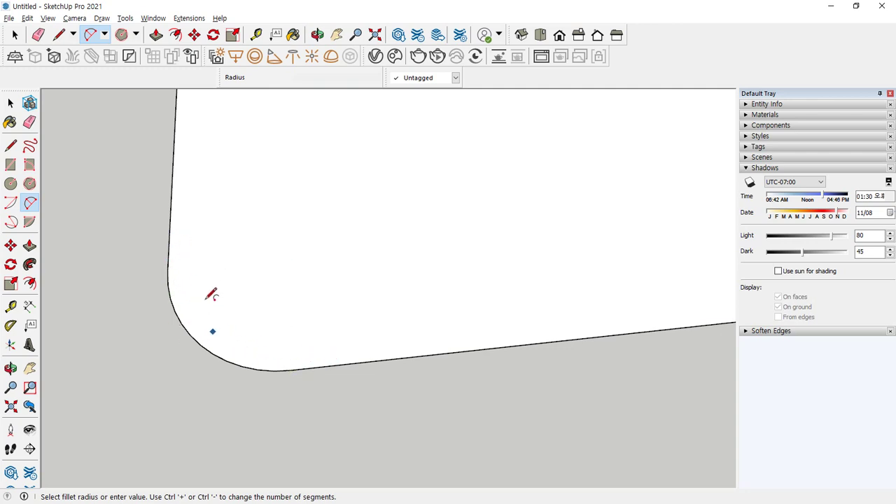
drag(414, 344, 403, 341)
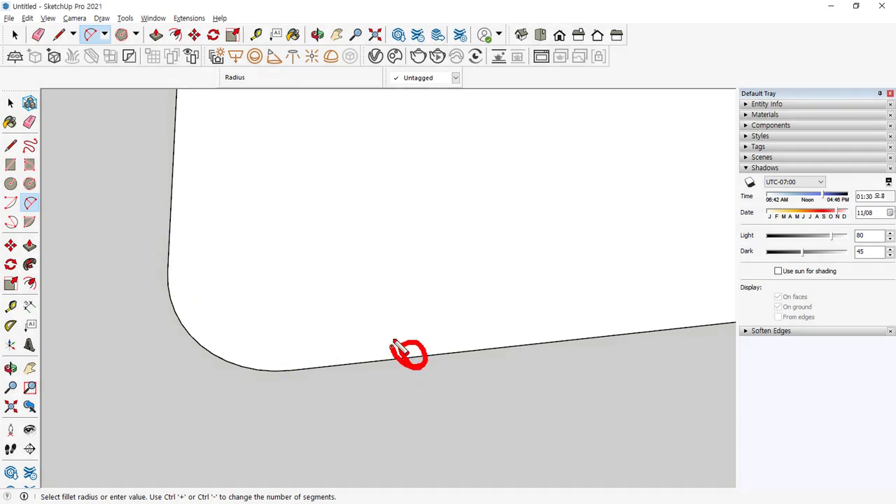
drag(214, 344, 209, 352)
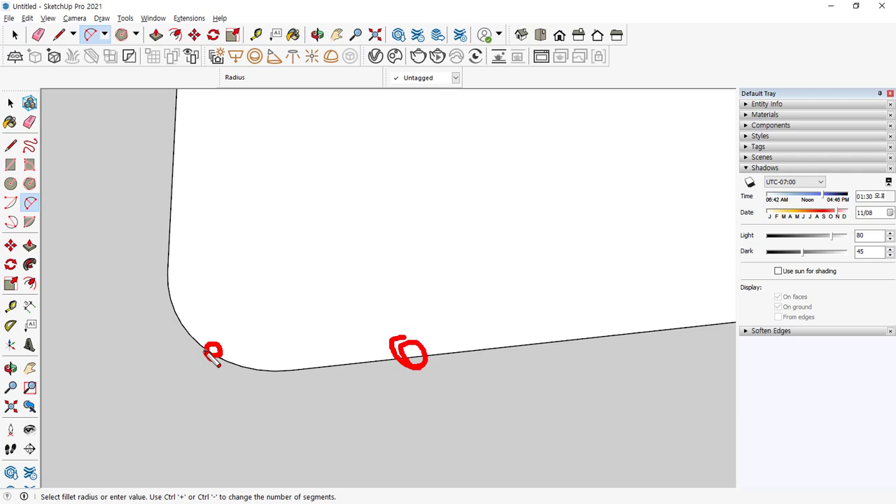
- Fillet the four-sided face's upper-left corner with a larger tangent two-point arc and trim the corner away
mouse_move(91, 339)
middle_down()
mouse_move(190, 310)
mouse_move(264, 140)
mouse_move(231, 432)
middle_up()
scroll(185, 222, up, 4)
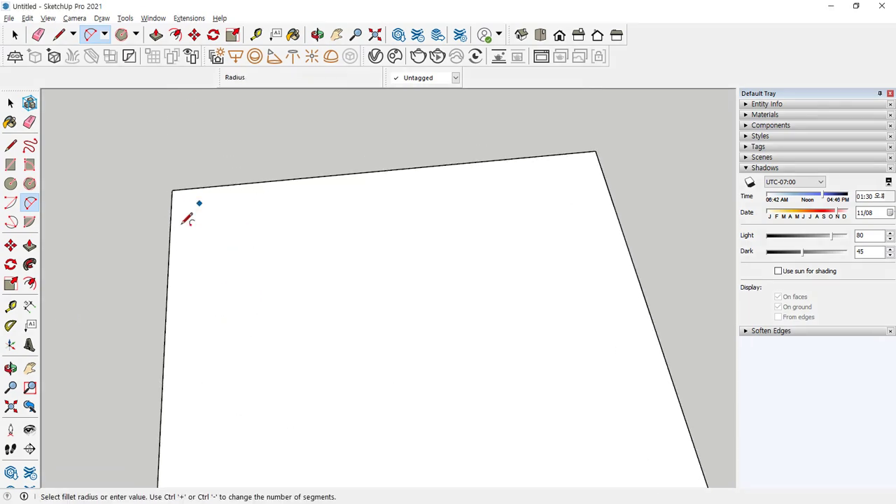
click(157, 332)
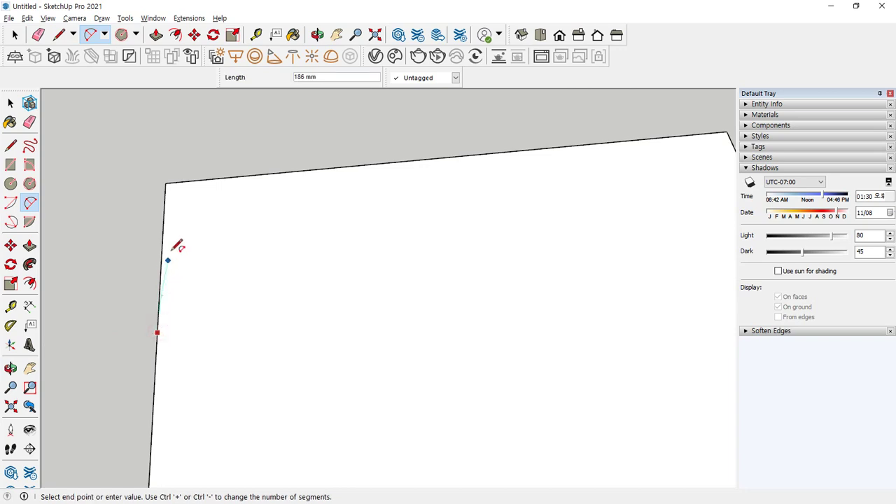
click(329, 167)
click(328, 165)
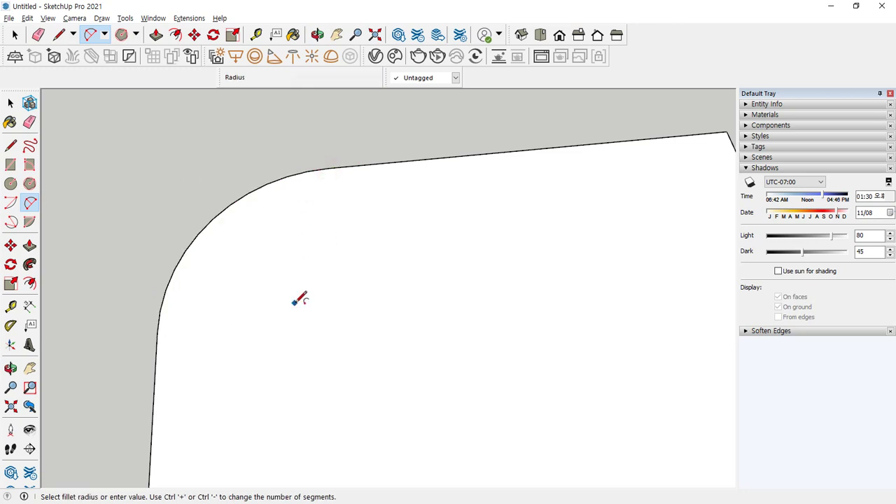
- Fillet the four-sided face's upper-right corner with a tangent two-point arc and trim the corner away
scroll(506, 240, down, 3)
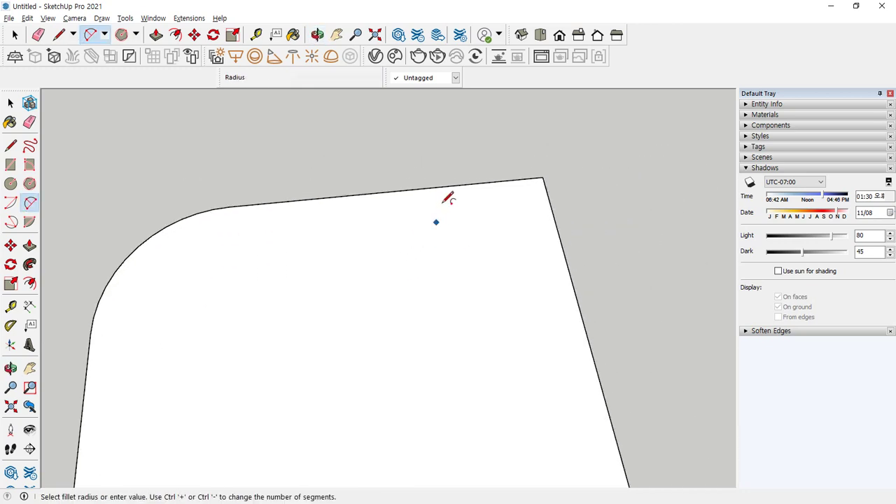
click(450, 186)
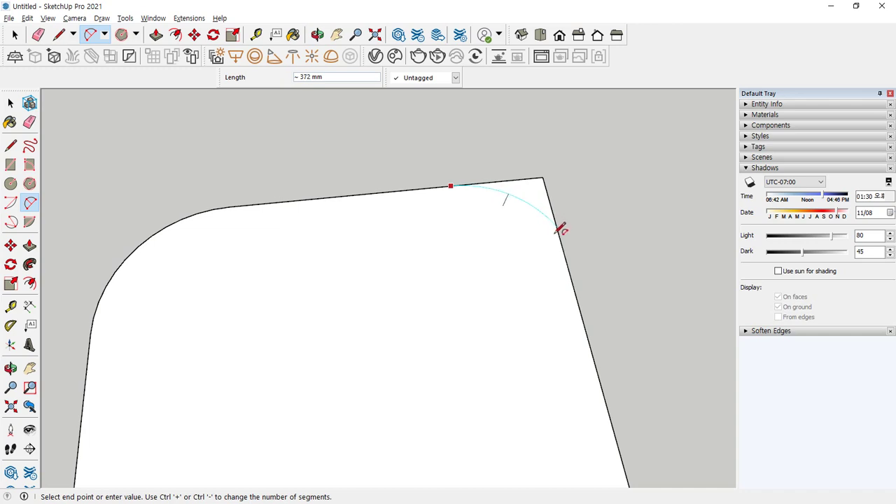
double_click(567, 256)
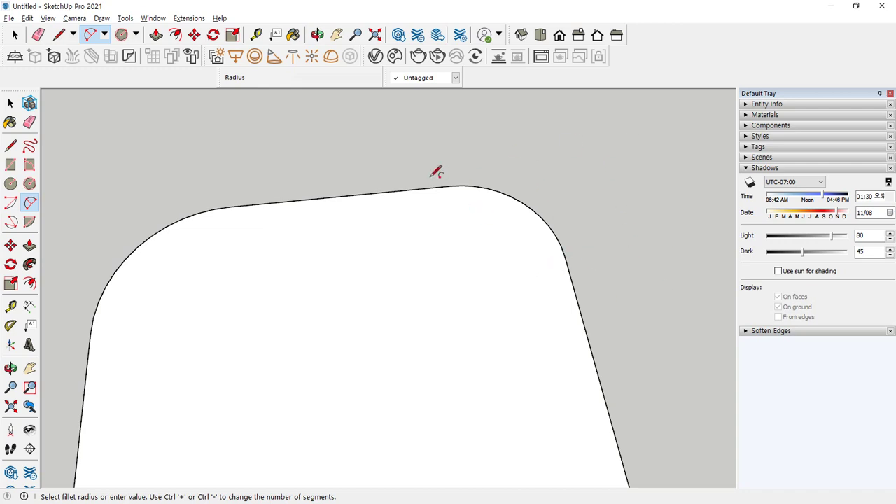
- Draw a 3-point arc of 120 degrees over the hexagon's two upper edges, passing through their three vertices
scroll(343, 329, down, 5)
middle_drag(344, 342, 354, 258)
key(space)
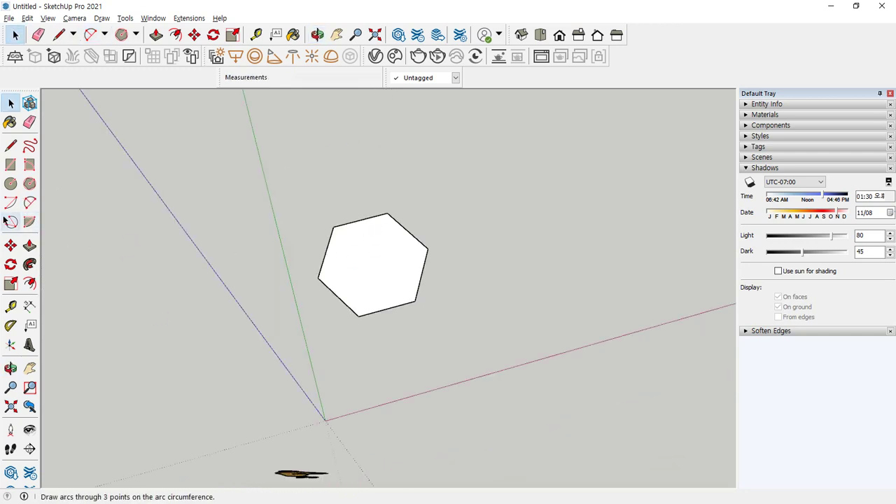
click(11, 222)
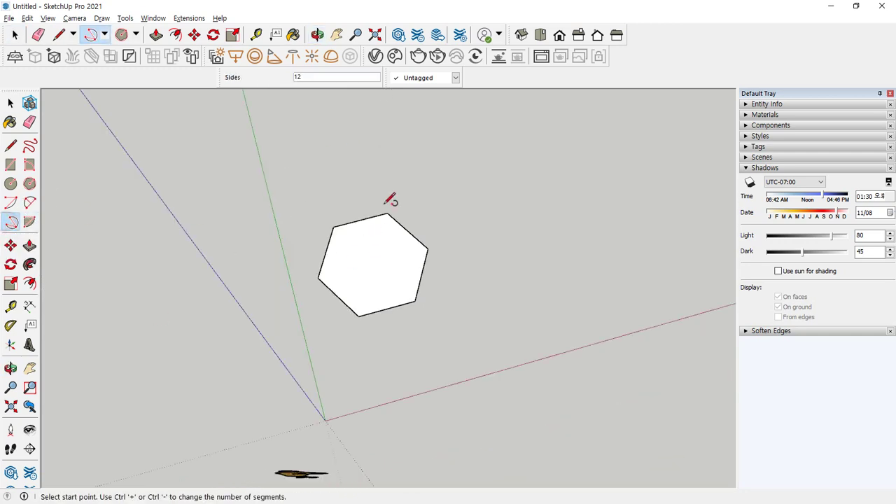
click(427, 248)
click(386, 213)
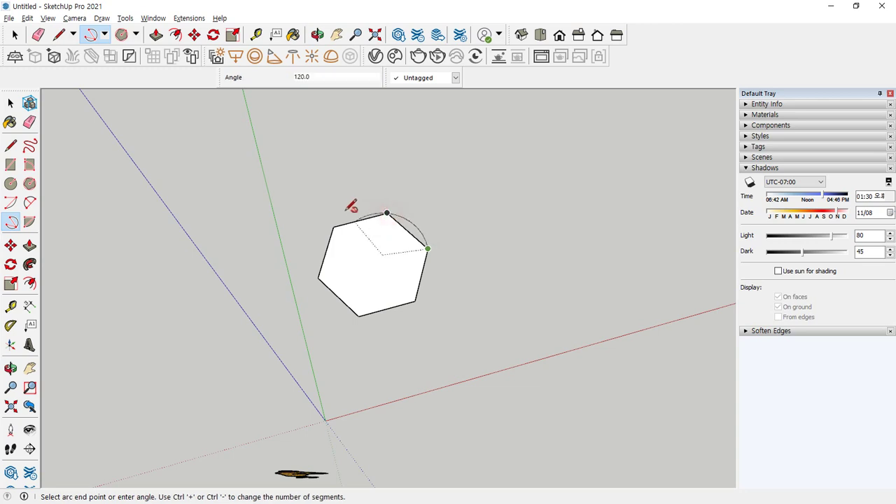
click(334, 225)
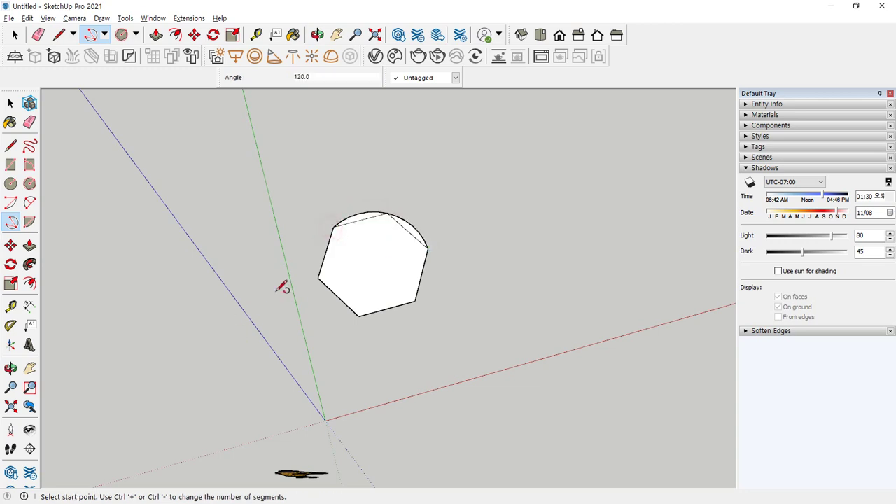
- Draw a 3-point arc over the hexagon's two left edges, from the upper-left vertex through the left vertex to the bottom one
scroll(280, 286, up, 5)
click(348, 188)
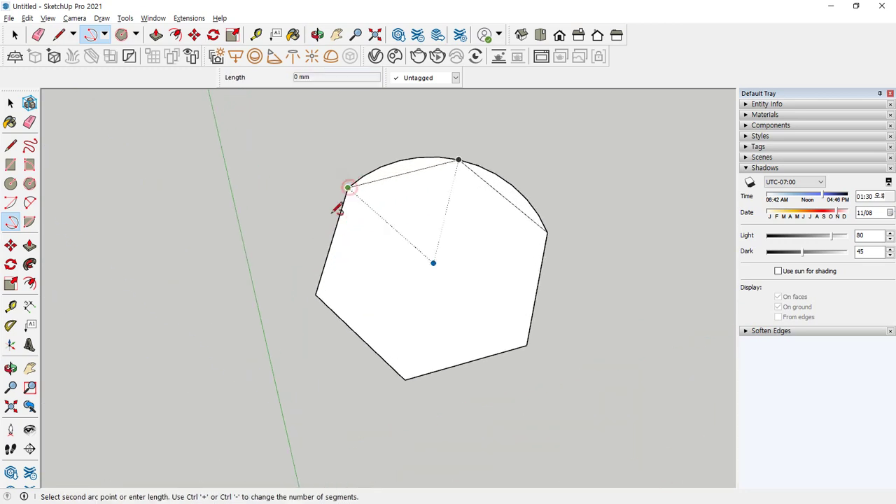
click(315, 294)
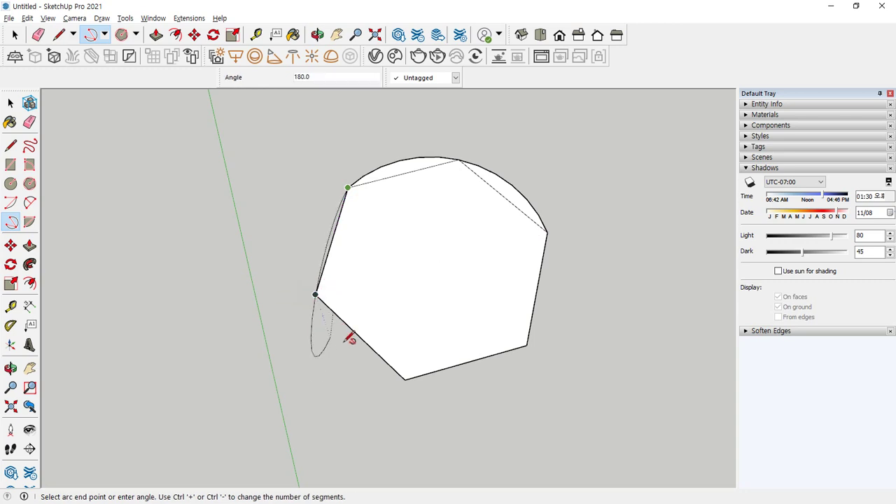
click(405, 378)
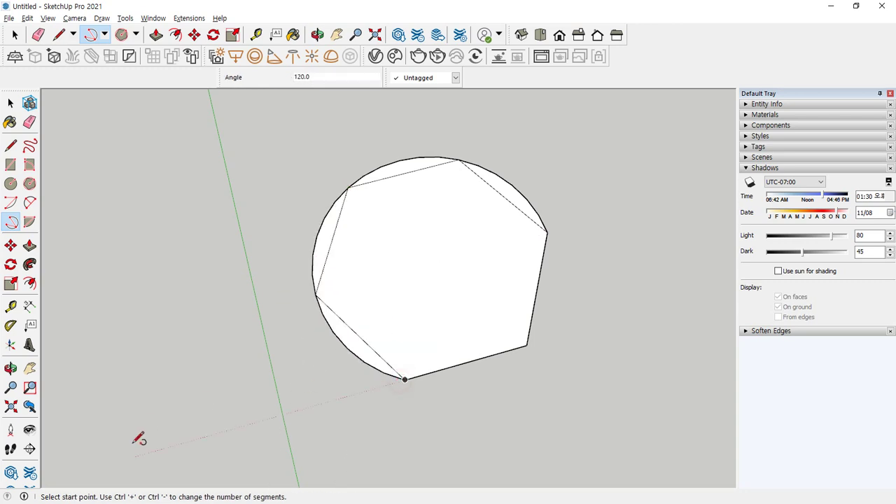
- Draw a 3-point arc of 120 degrees from the hexagon's bottom vertex through the lower-right vertex to the upper end of the right edge
shift+middle_drag(368, 366, 234, 324)
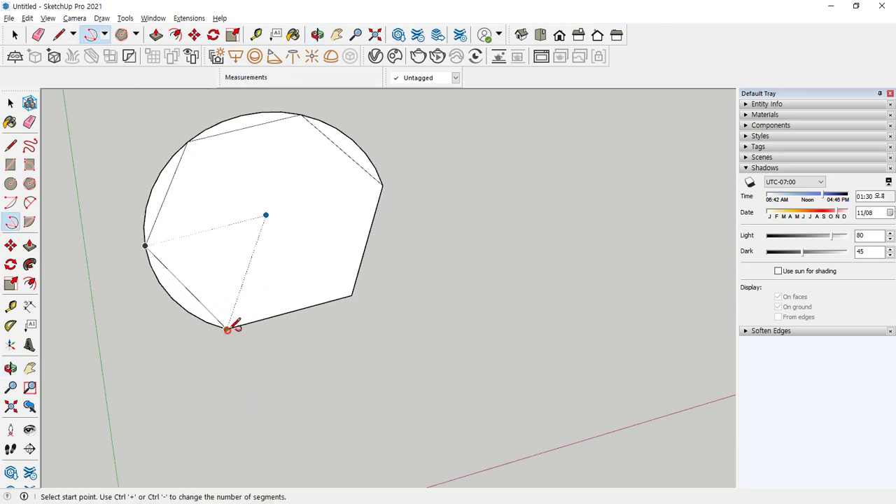
click(227, 329)
click(351, 294)
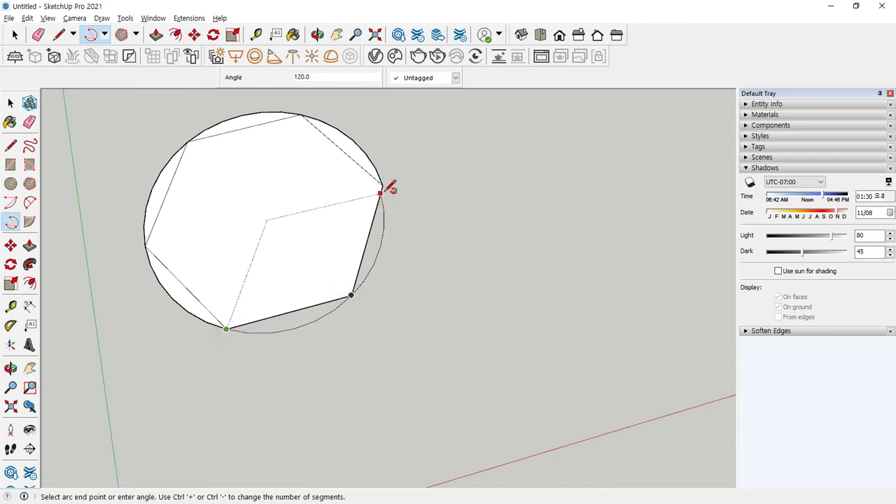
click(381, 191)
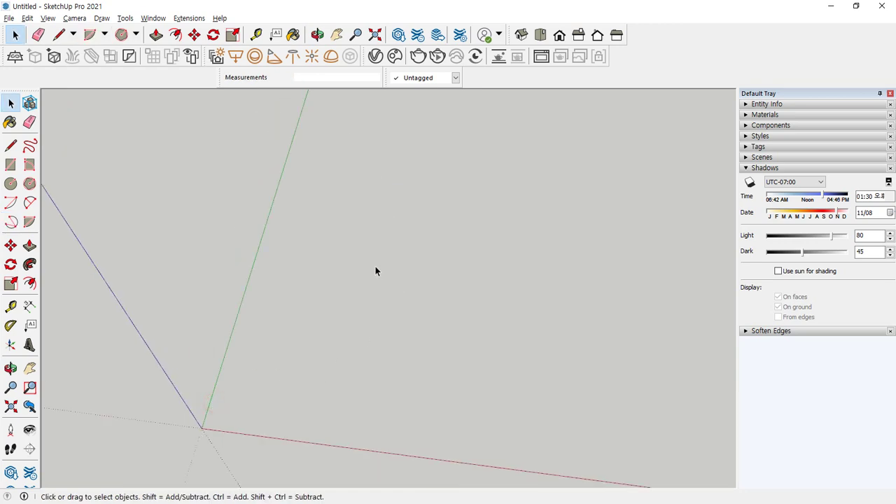
- Draw a 500 by 500 mm square on the ground near the origin
key(r)
click(314, 356)
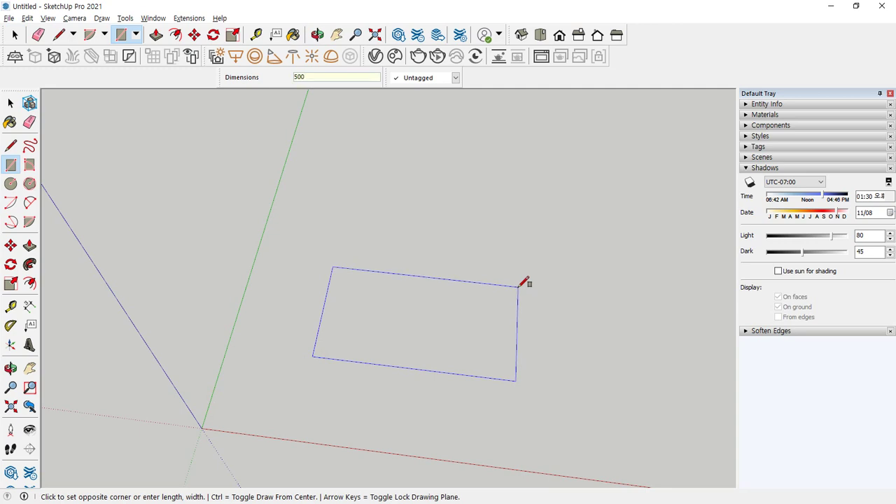
key(Return)
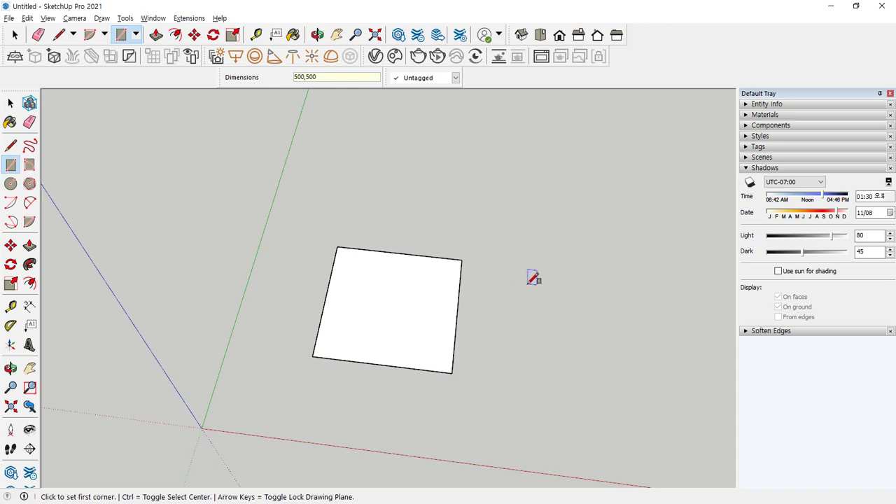
- Set the circle to 24 sides and draw one of 150 mm radius centred on the midpoint of the square's left edge
key(c)
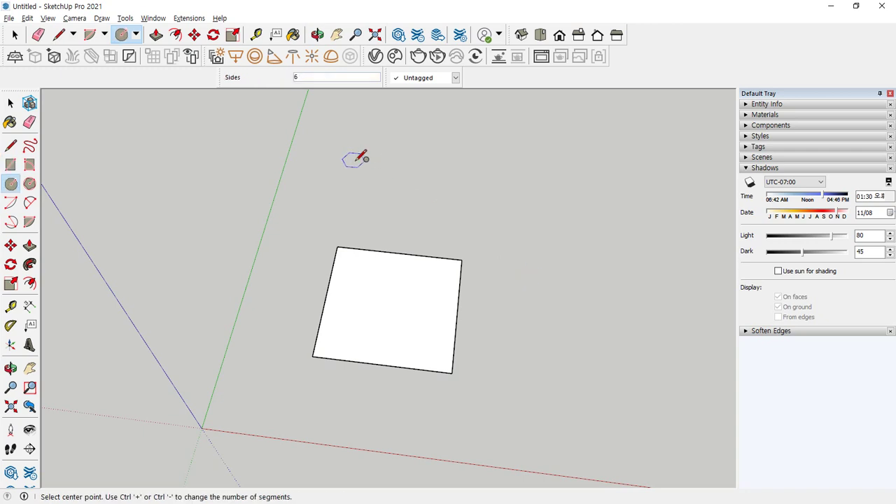
text(24)
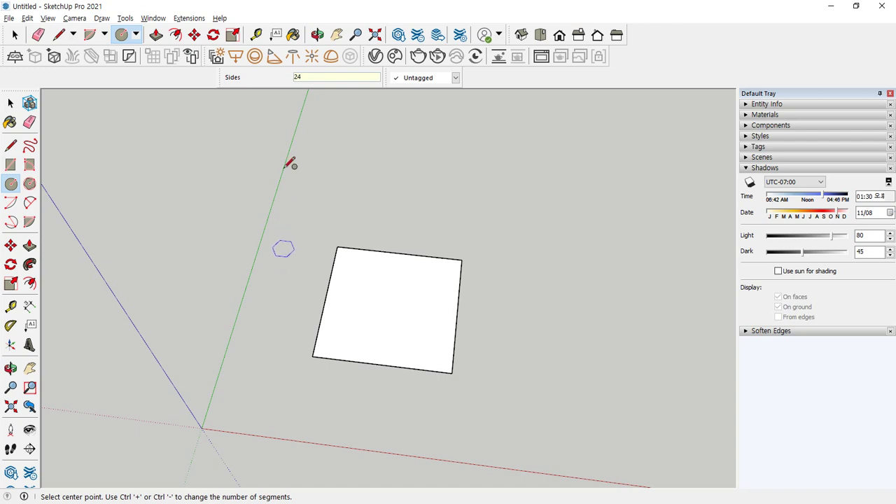
text(6)
key(Return)
click(325, 299)
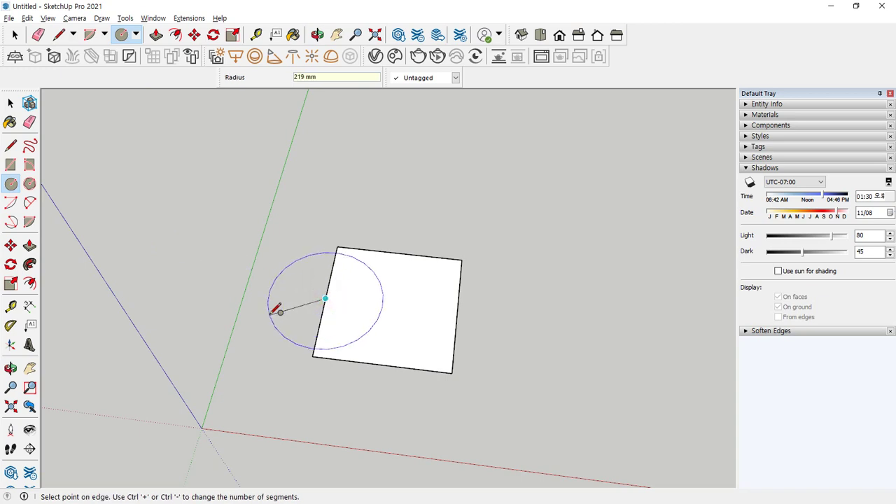
text(150)
key(Return)
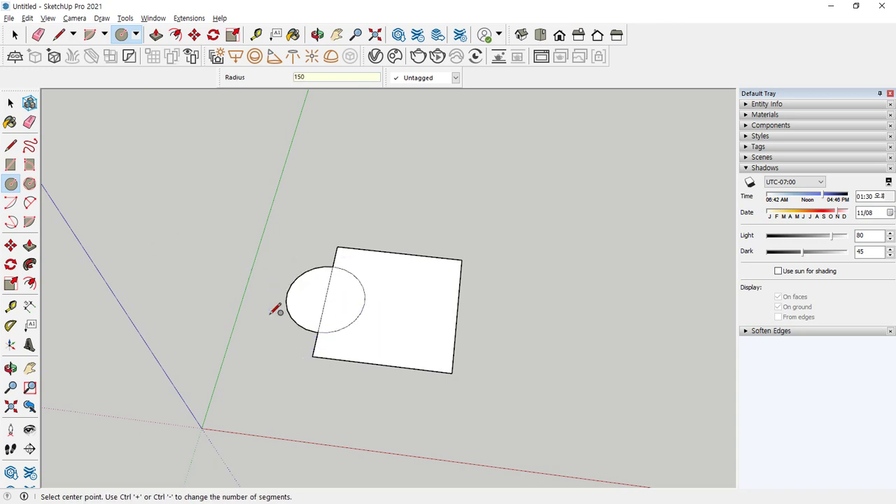
- Draw a matching circle of 150 mm radius centred on the midpoint of the square's right edge
click(457, 314)
text(150)
key(Return)
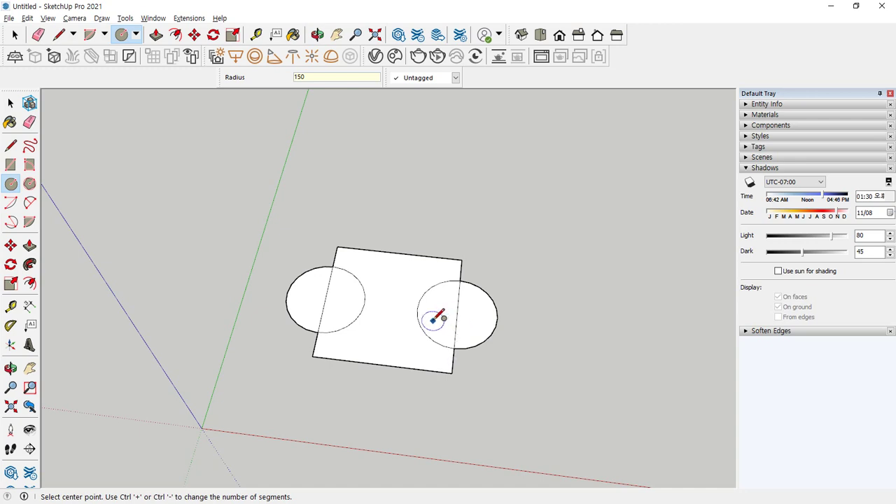
- Erase the segments of the square's left and right edges that lie inside the two circles
key(e)
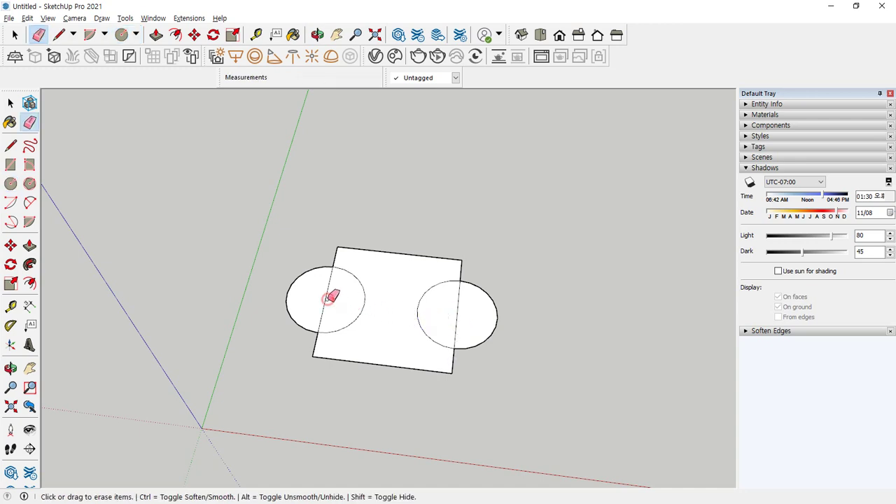
click(325, 301)
click(456, 312)
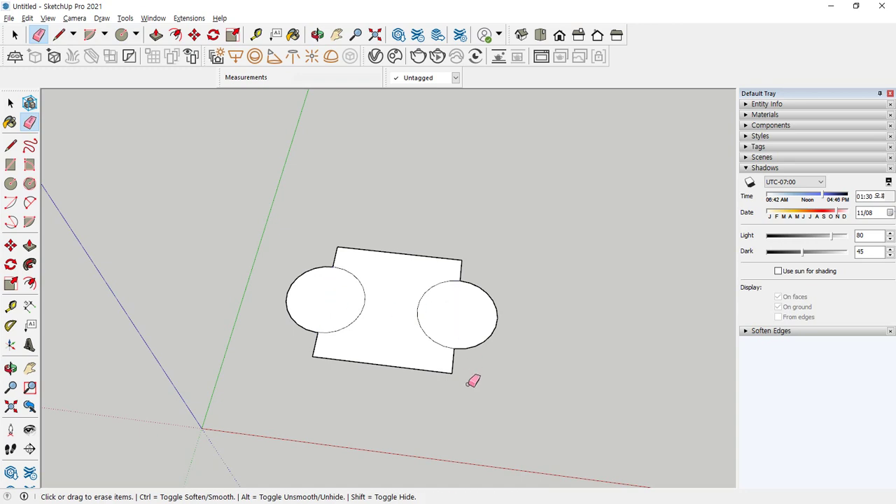
mouse_move(474, 380)
middle_down()
mouse_move(391, 377)
mouse_move(364, 336)
middle_up()
key(space)
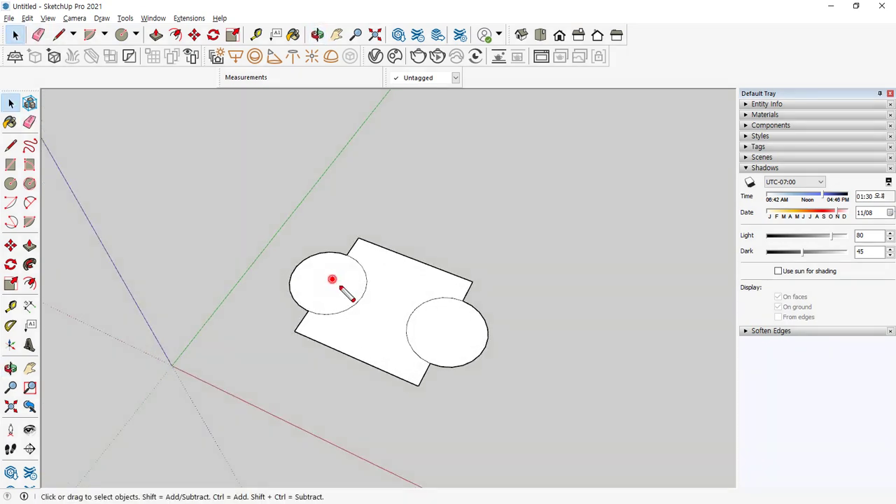
drag(332, 278, 414, 280)
mouse_move(435, 321)
mouse_down()
mouse_move(465, 325)
mouse_move(455, 308)
mouse_up()
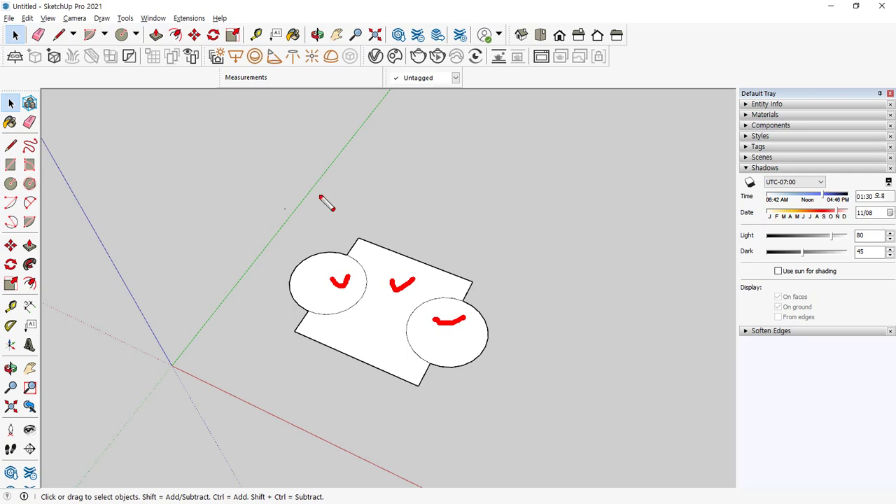
key(Escape)
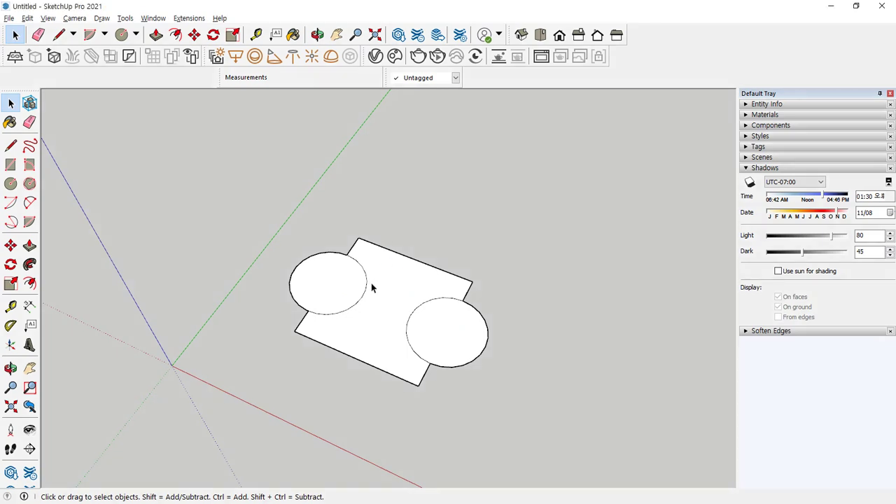
- Push/Pull the middle face between the two circles up 200 mm
key(p)
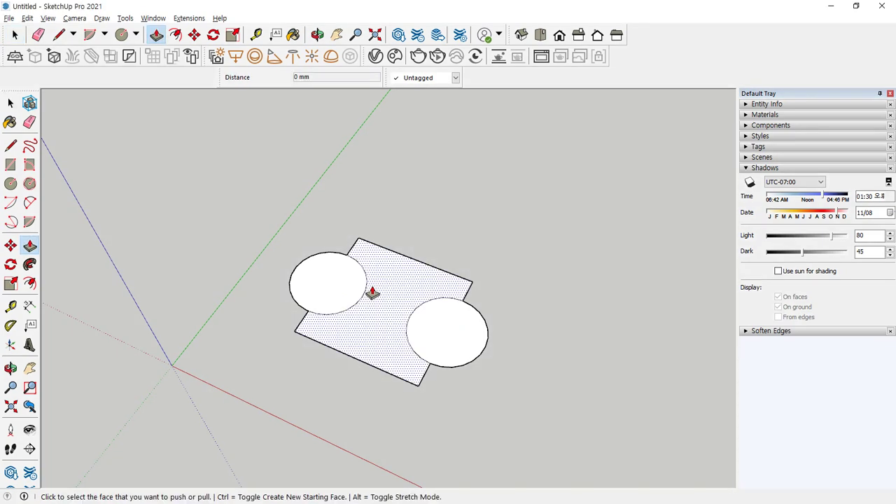
click(371, 316)
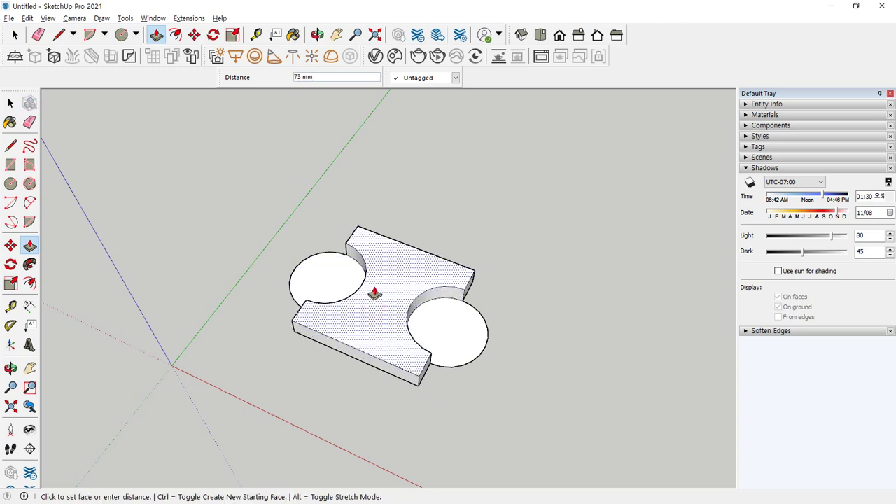
text(200)
key(Return)
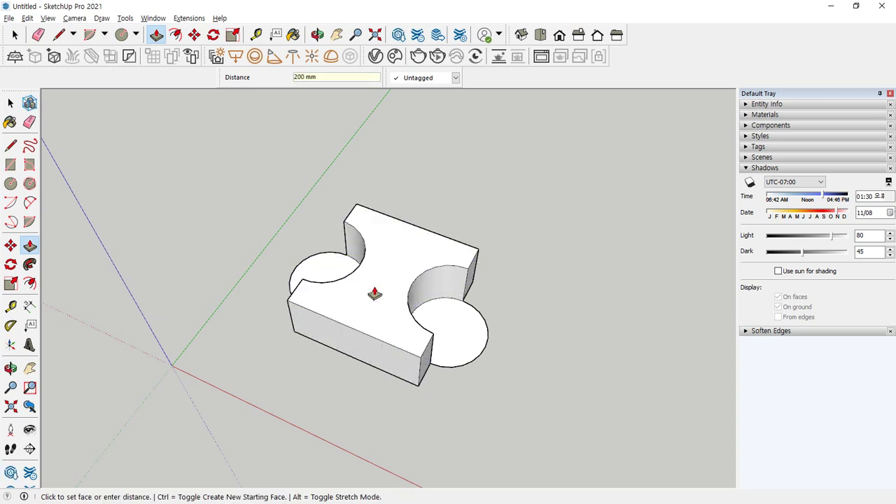
- Push/Pull the two circular faces on either side of the block up 100 mm each
click(465, 330)
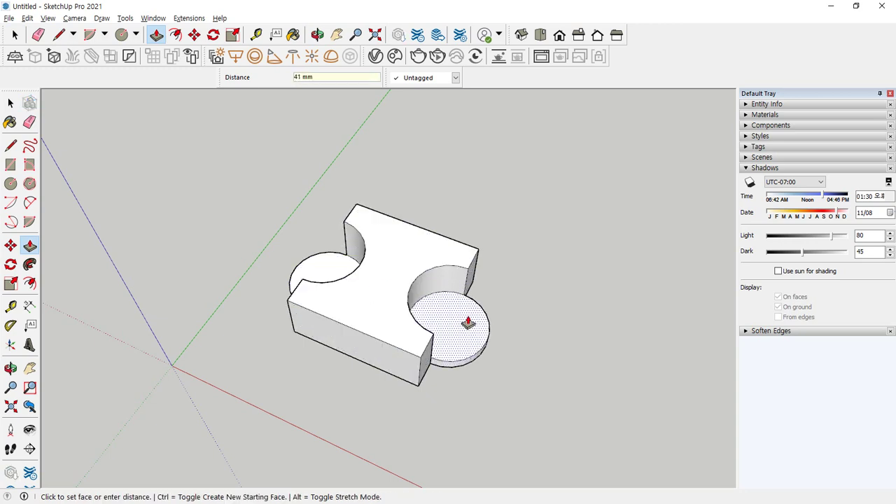
text(200)
key(Return)
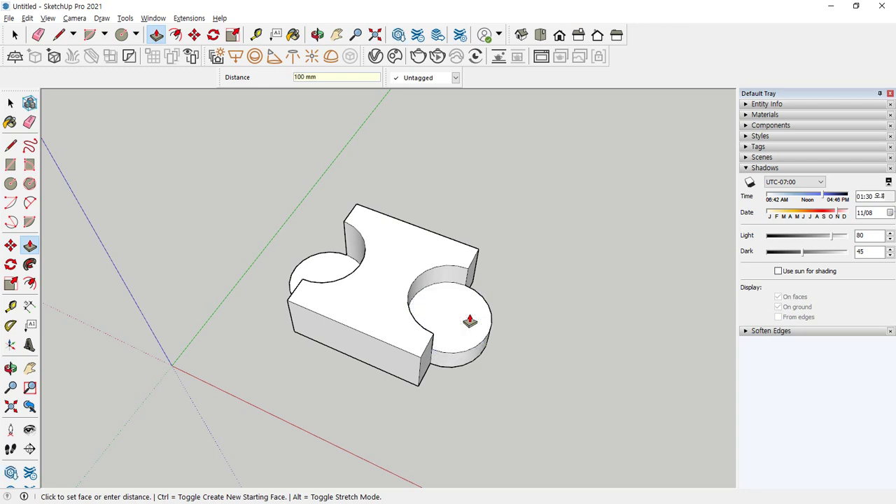
middle_drag(296, 306, 423, 300)
click(301, 302)
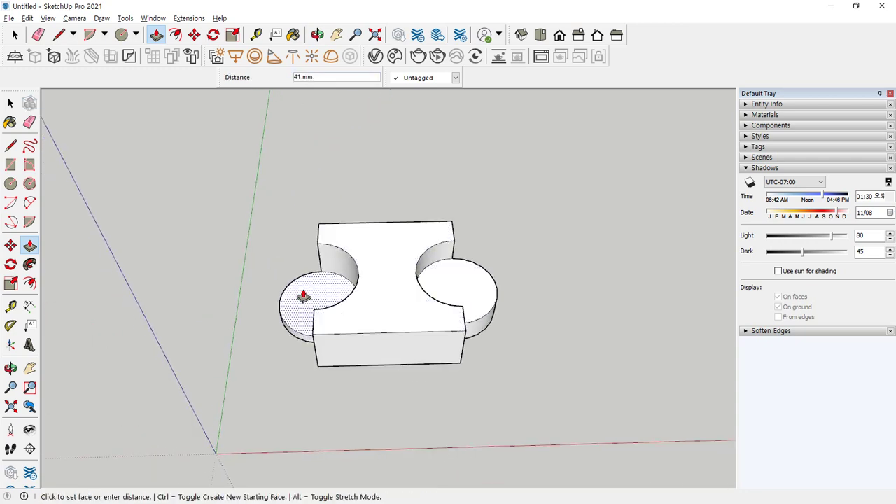
- Orbit around the extruded block and its two circular discs to examine the shape from all sides
middle_drag(280, 331, 522, 310)
middle_drag(196, 360, 491, 371)
middle_drag(413, 368, 555, 354)
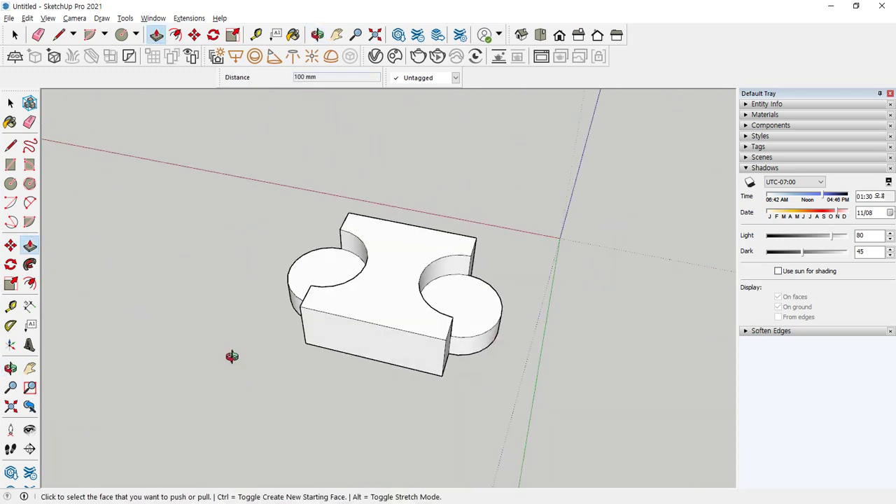
middle_drag(232, 357, 450, 360)
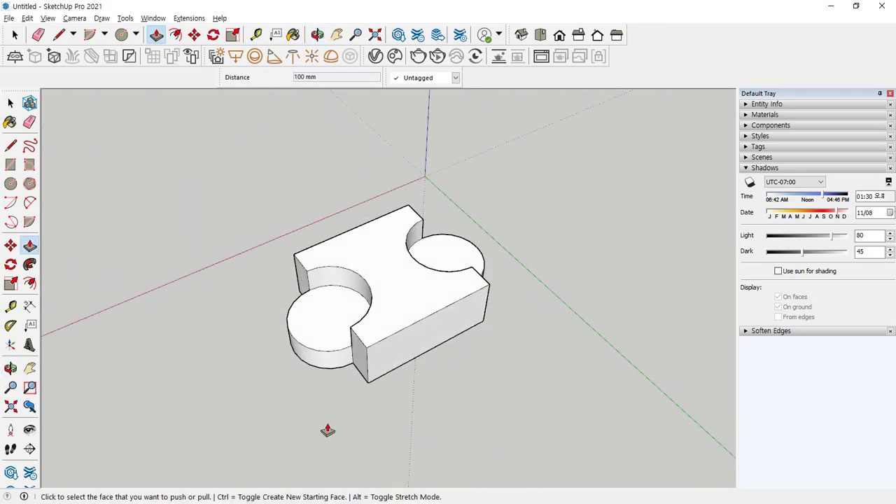
middle_drag(327, 431, 367, 402)
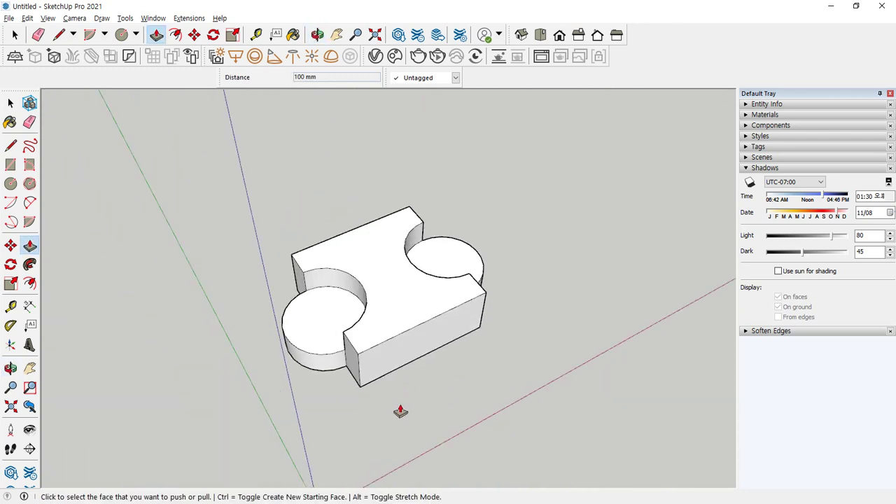
key(space)
key(o)
drag(394, 427, 389, 369)
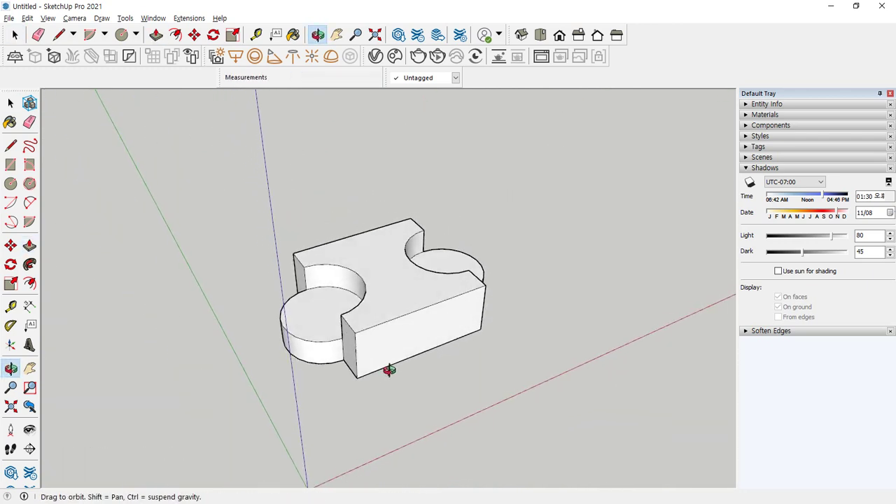
- Examine the solid from below, comparing the shading of its inner bottom faces with its outer side faces
middle_drag(389, 370, 382, 259)
middle_drag(386, 425, 423, 275)
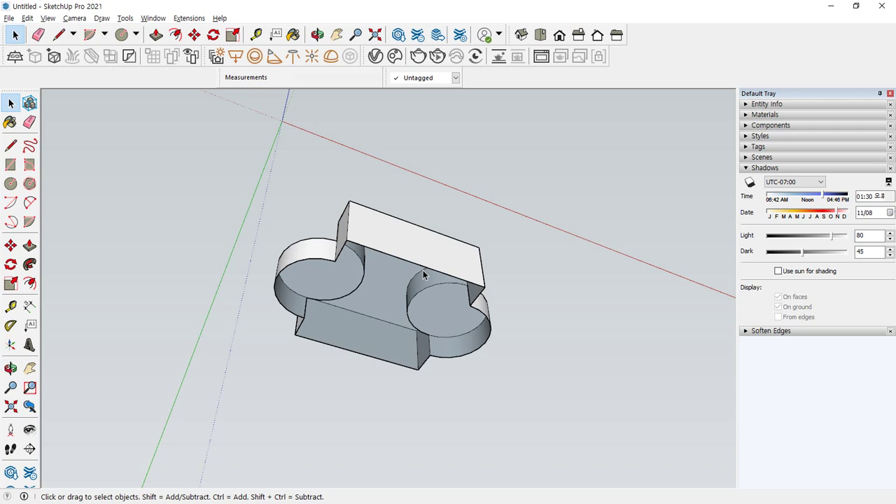
scroll(456, 338, up, 5)
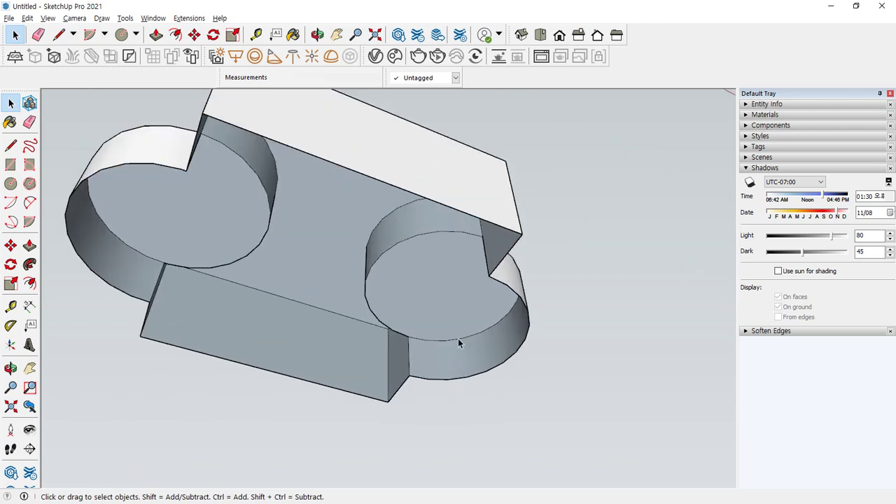
mouse_move(320, 264)
mouse_down()
mouse_move(294, 250)
mouse_move(319, 283)
mouse_up()
mouse_move(370, 126)
mouse_down()
mouse_move(369, 144)
mouse_move(361, 131)
mouse_up()
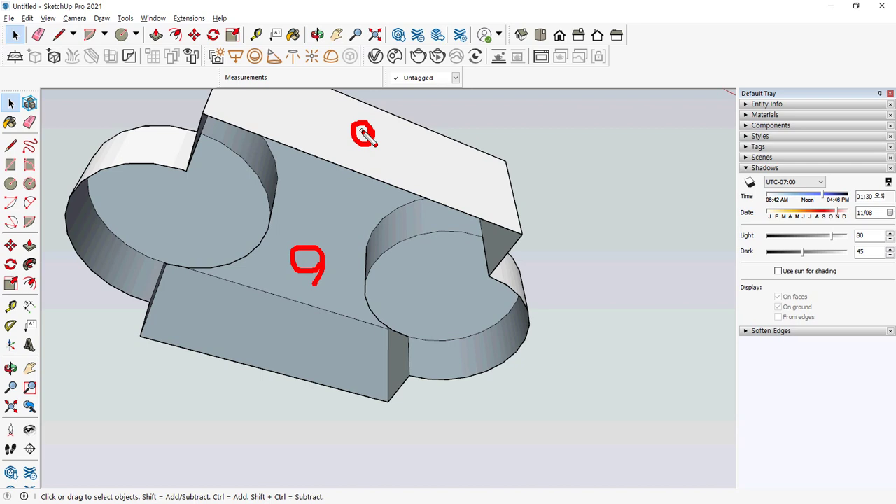
drag(394, 140, 415, 140)
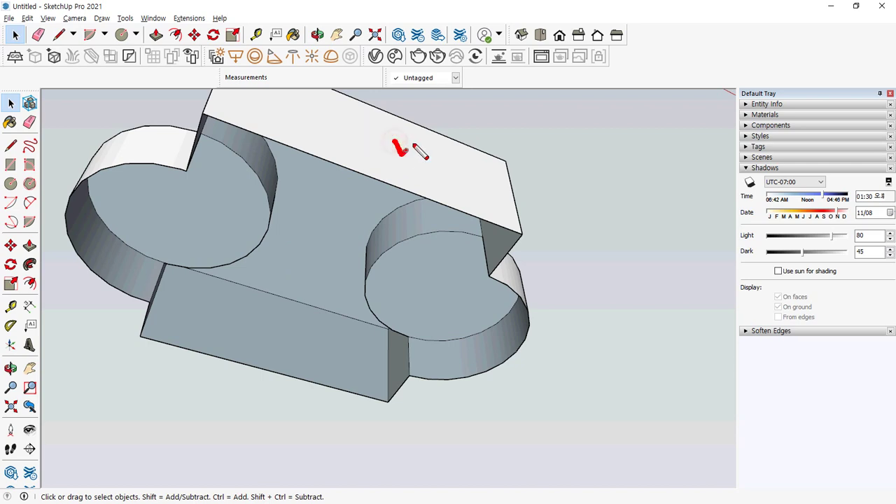
drag(257, 319, 288, 316)
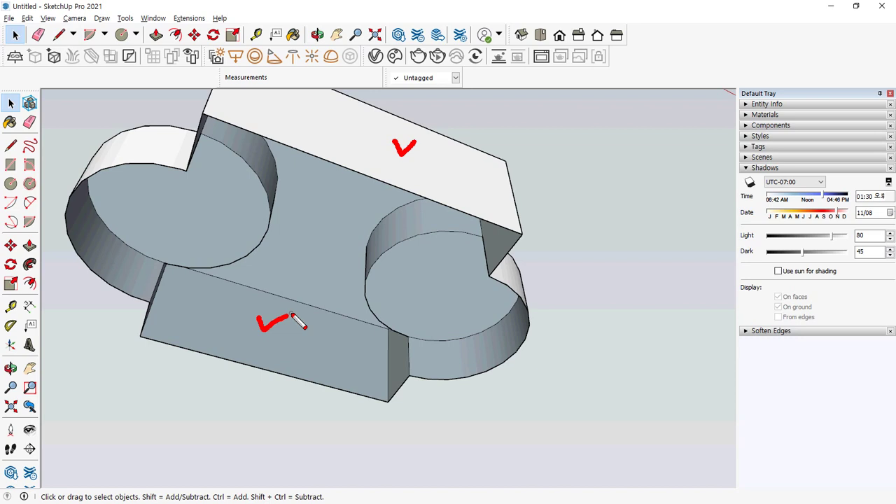
key(Escape)
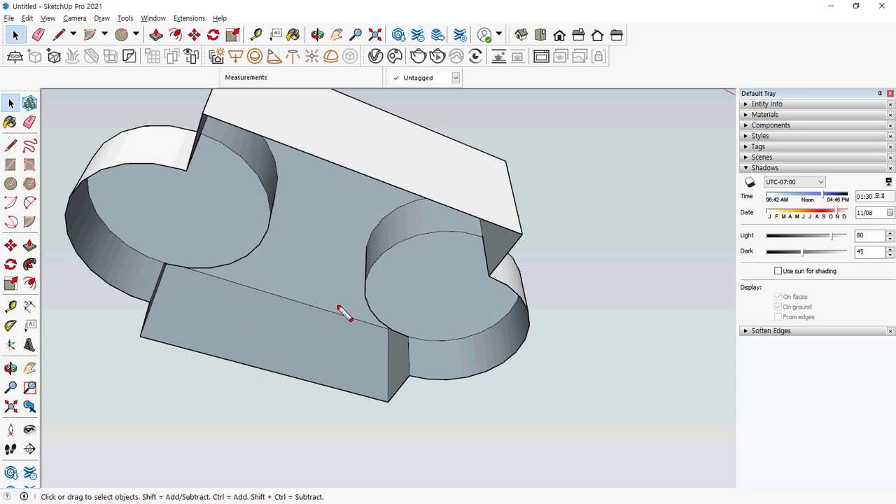
- Select the block's top face and reverse it so its back side points outward
mouse_move(322, 180)
middle_down()
mouse_move(310, 202)
mouse_move(300, 366)
mouse_move(362, 242)
mouse_move(362, 373)
middle_up()
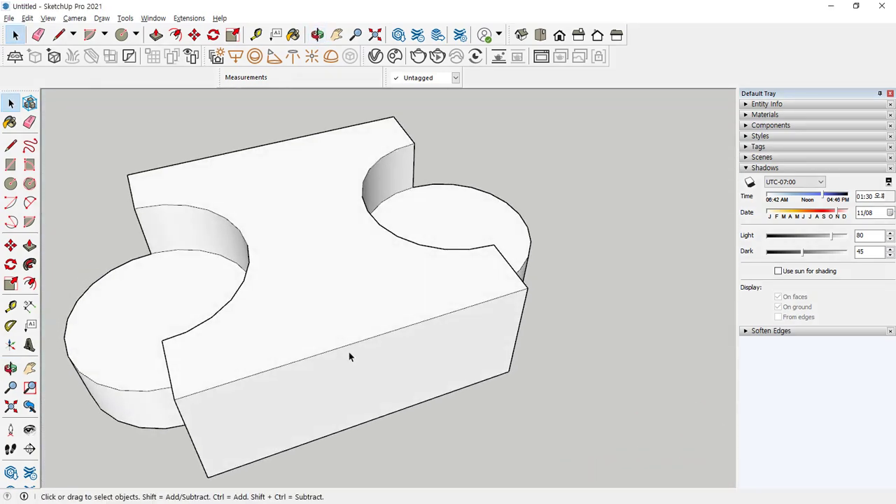
click(311, 228)
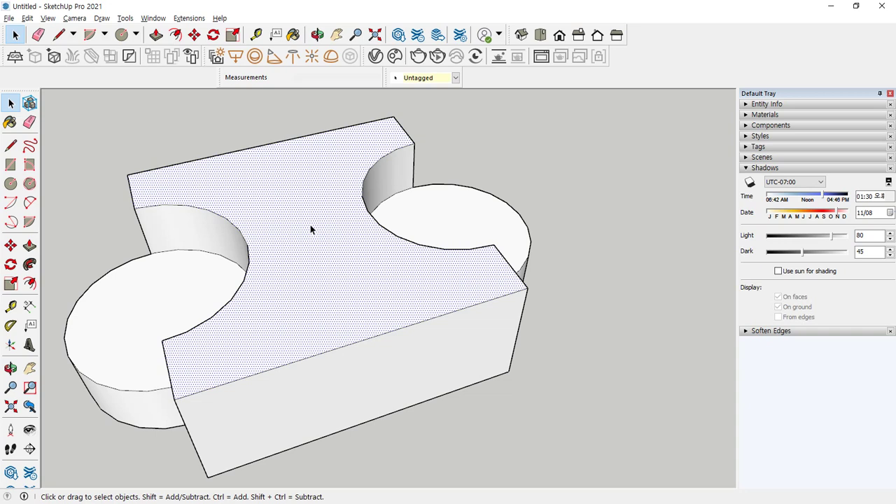
right_click(301, 191)
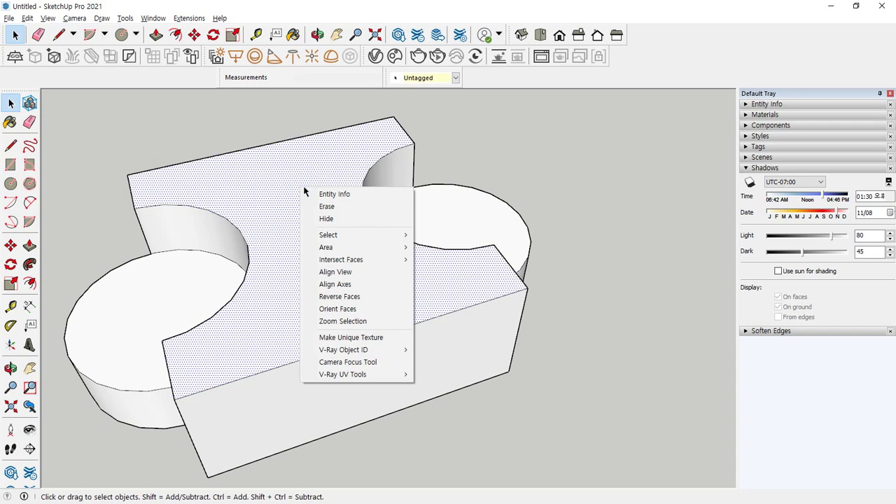
click(380, 296)
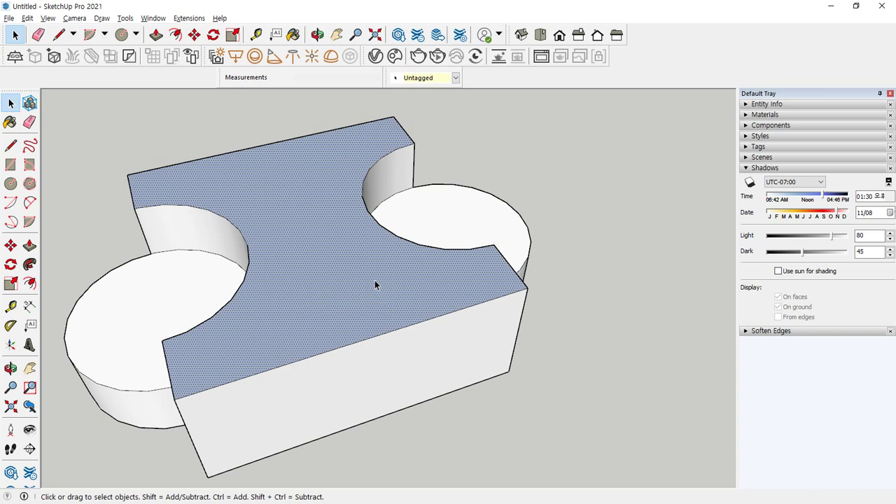
- Flip the top face repeatedly with Reverse Faces, ending with its front side outward, and clear the selection
right_click(297, 182)
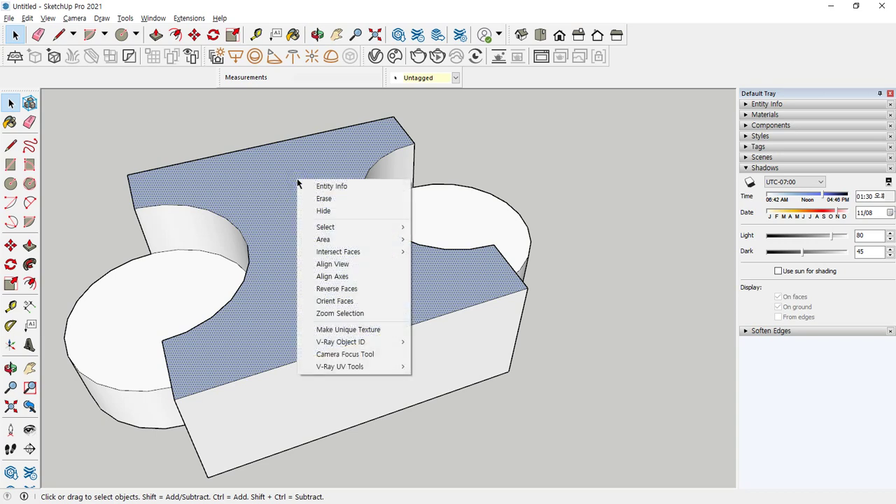
key(r)
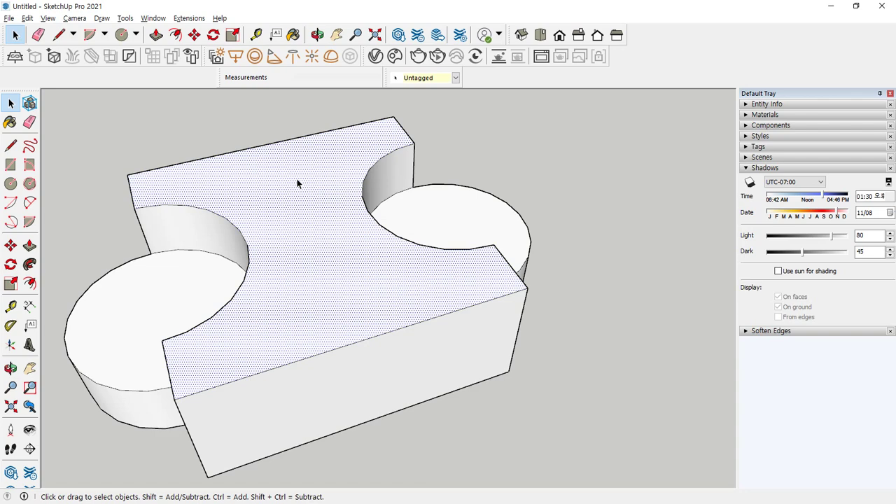
right_click(297, 183)
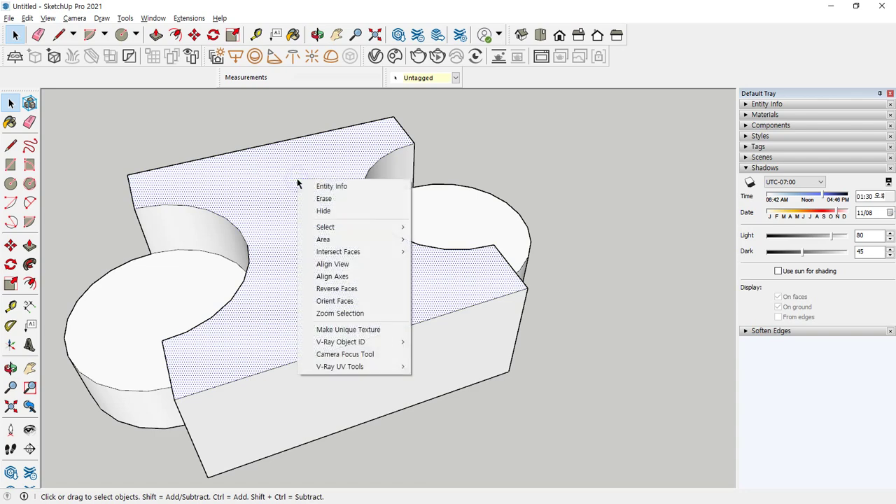
key(r)
right_click(297, 183)
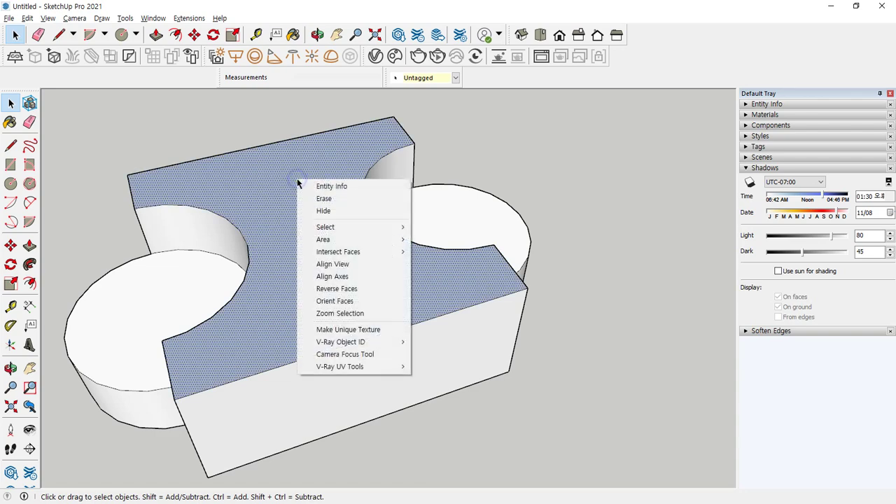
key(r)
right_click(297, 182)
key(r)
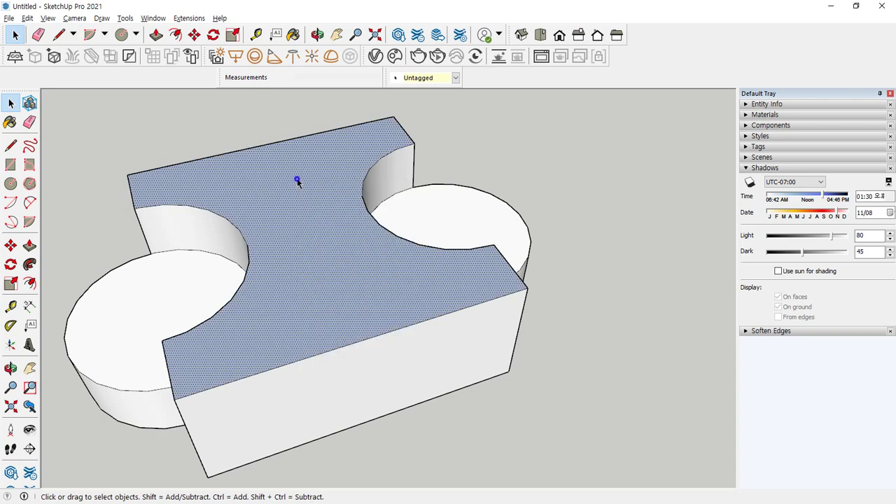
right_click(297, 182)
click(342, 289)
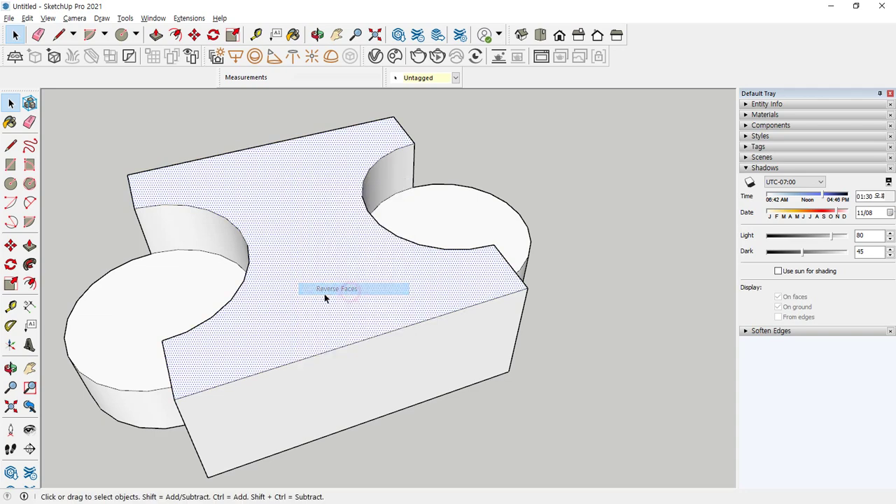
right_click(291, 205)
key(r)
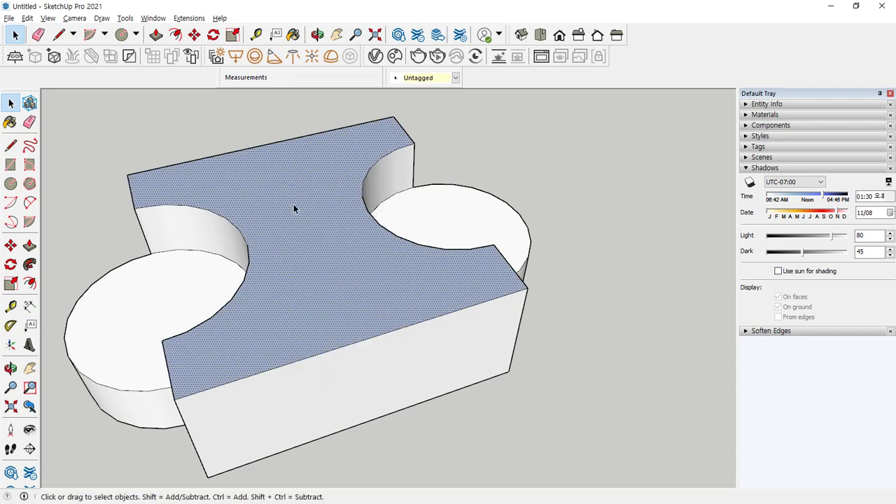
right_click(300, 205)
key(r)
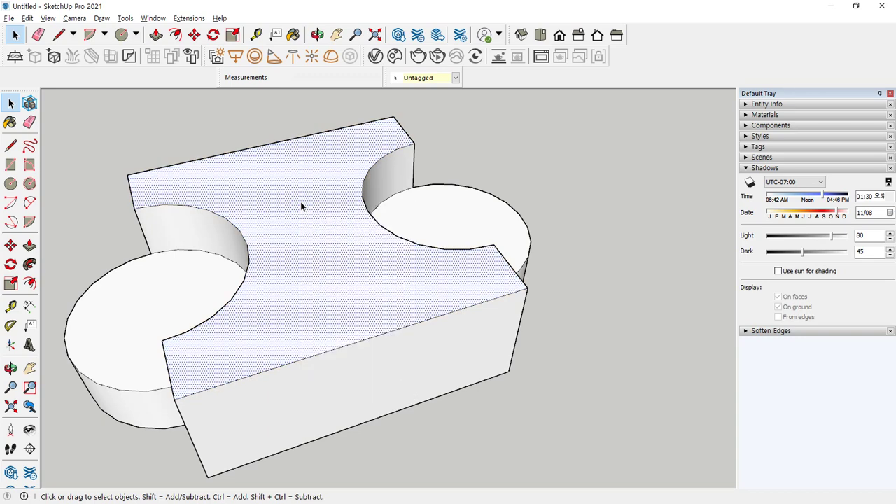
click(469, 418)
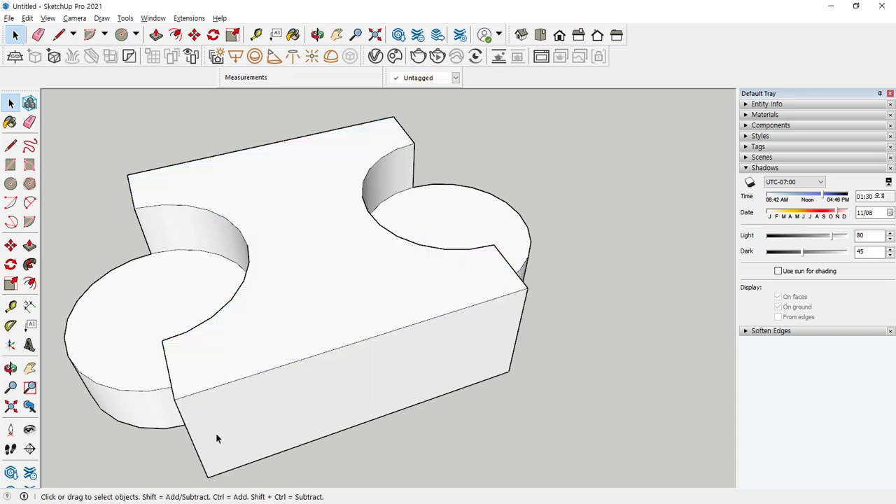
- Draw a line over one short bottom edge of the block, from the disc junction to the corner, to close the open underside
middle_drag(216, 437, 201, 159)
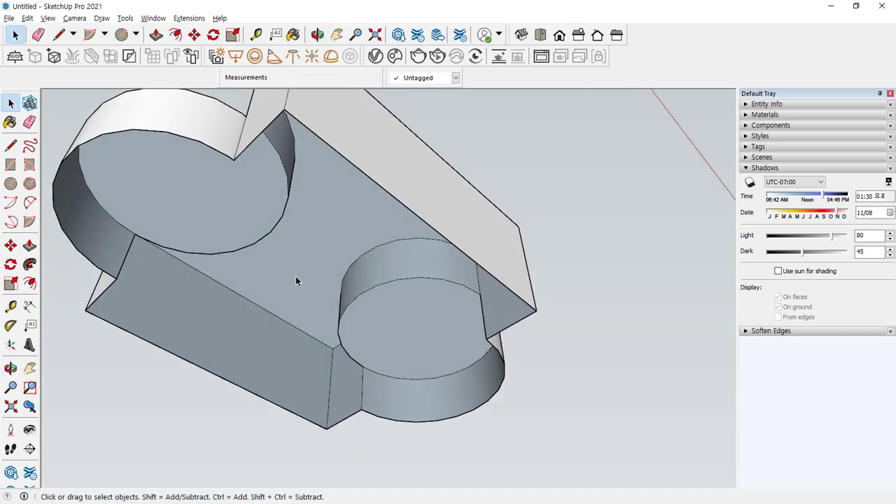
scroll(294, 276, down, 2)
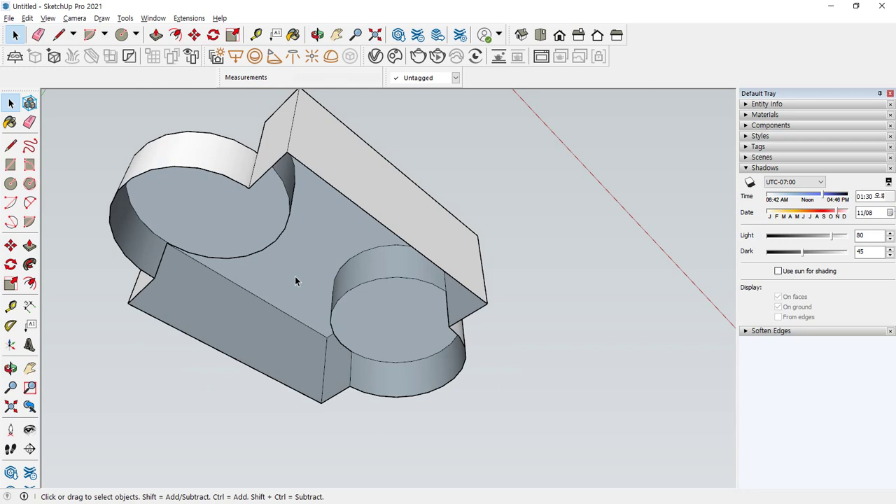
key(l)
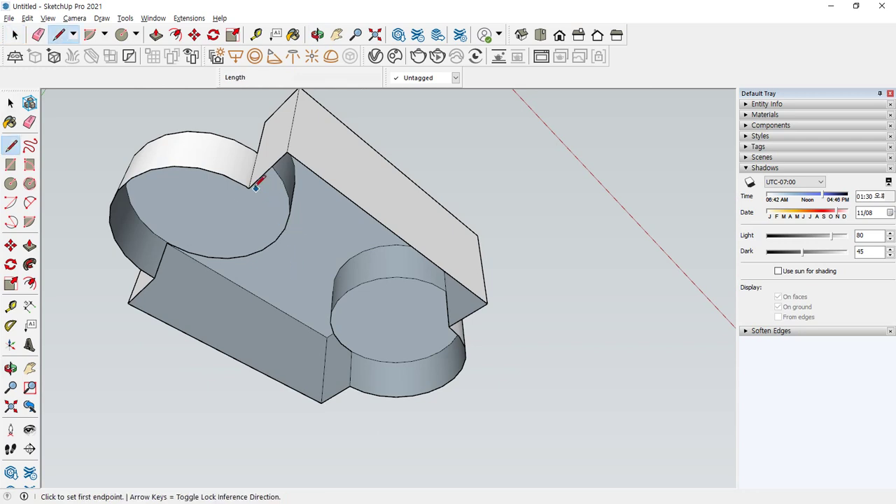
middle_drag(270, 188, 184, 269)
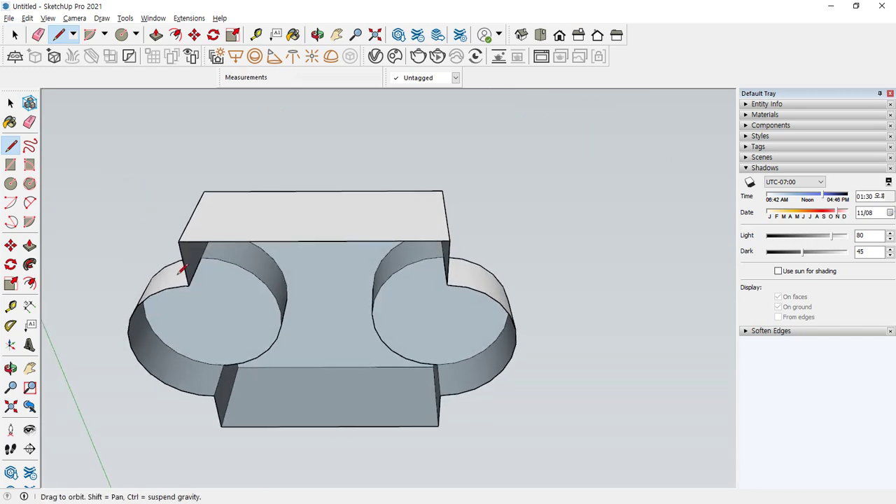
click(188, 285)
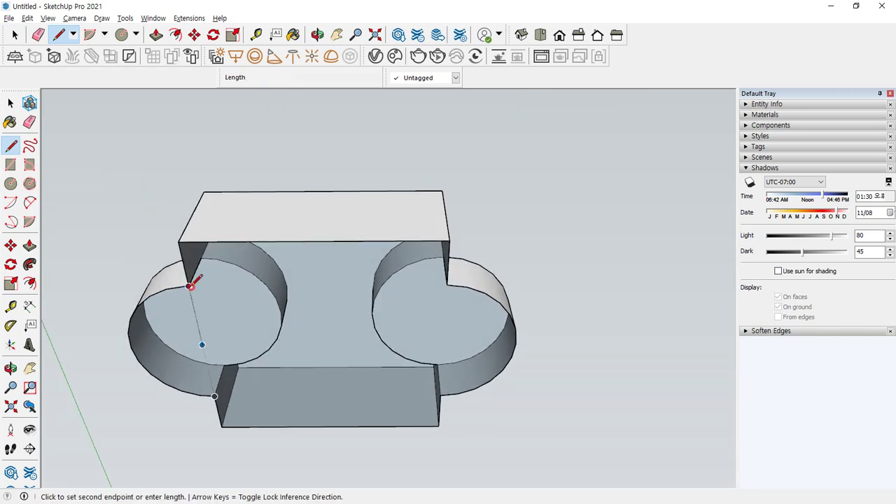
click(179, 242)
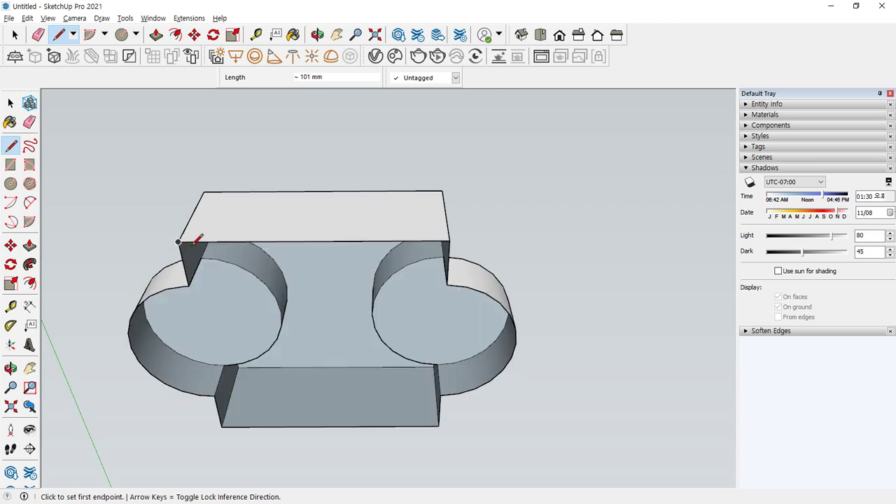
- Retrace the block's 500 mm long bottom edge and the 100 mm short edge at its far end to close the underside
click(179, 242)
text(500)
key(Return)
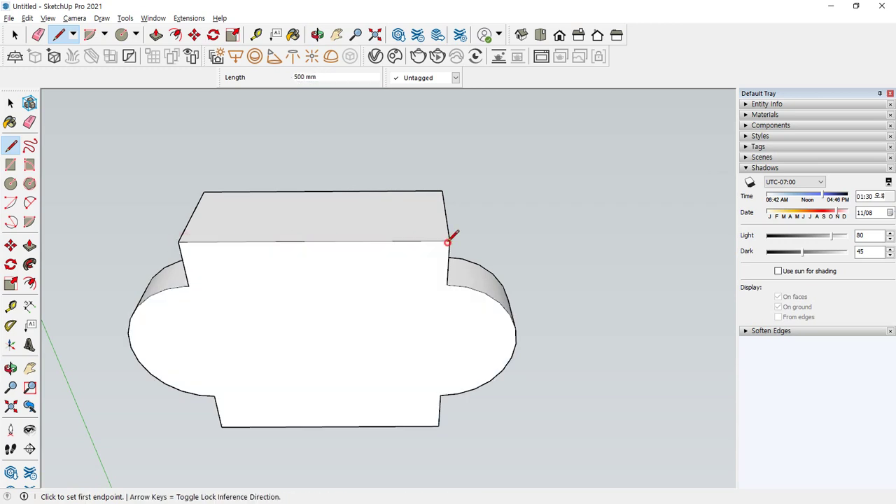
click(448, 283)
text(100)
key(Return)
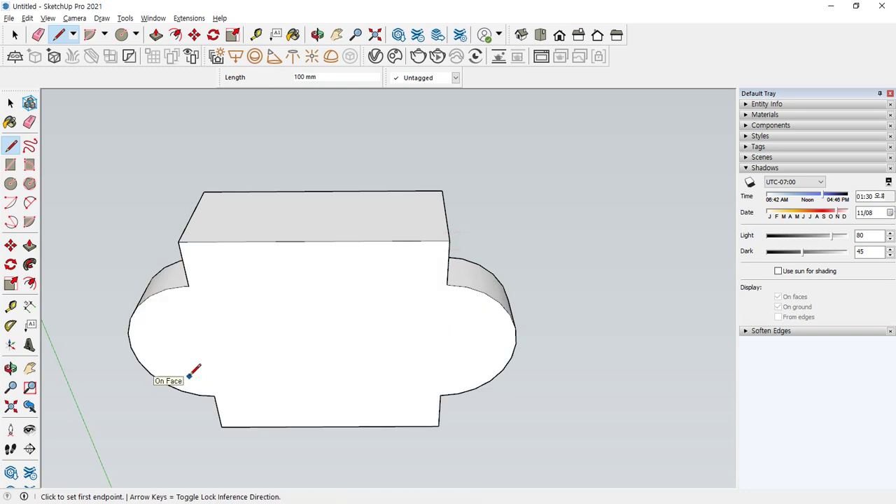
- Retrace the opposite 500 mm bottom edge and the short edges at both its ends to close the underside
click(436, 426)
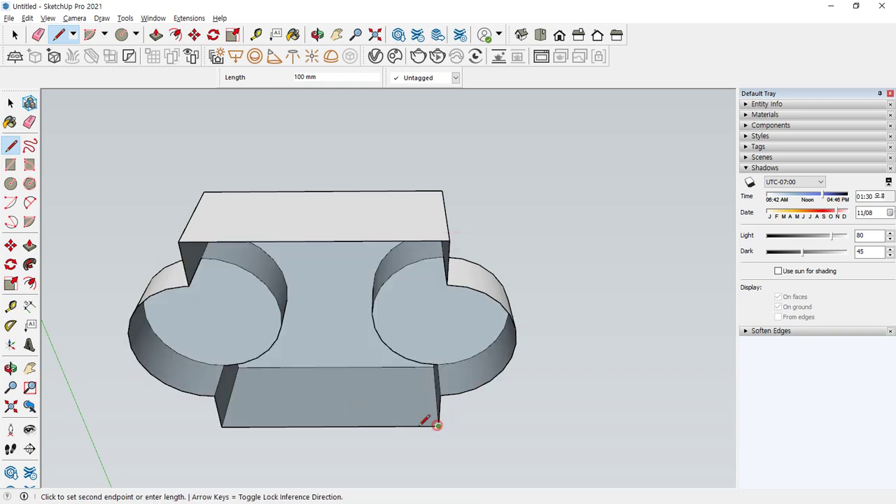
click(222, 427)
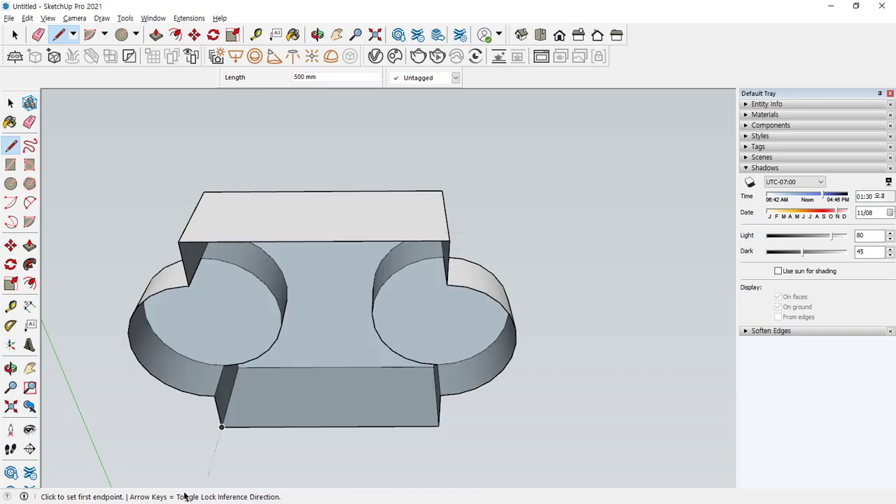
click(221, 426)
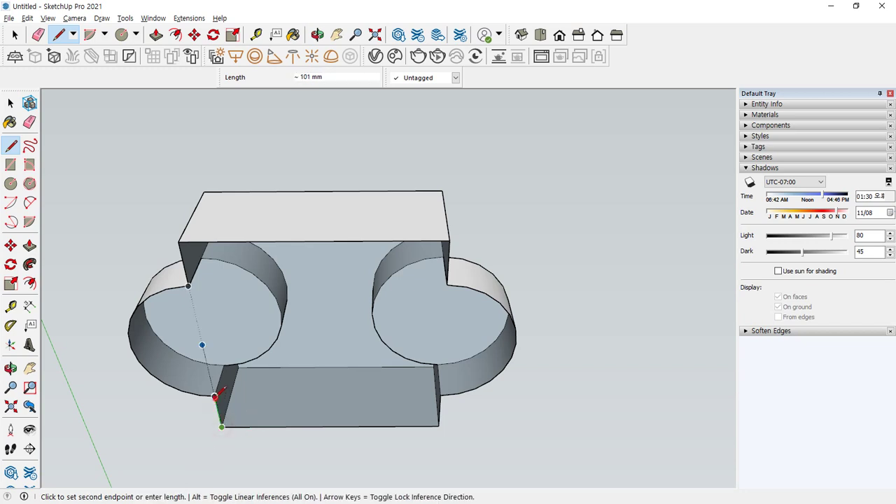
click(214, 396)
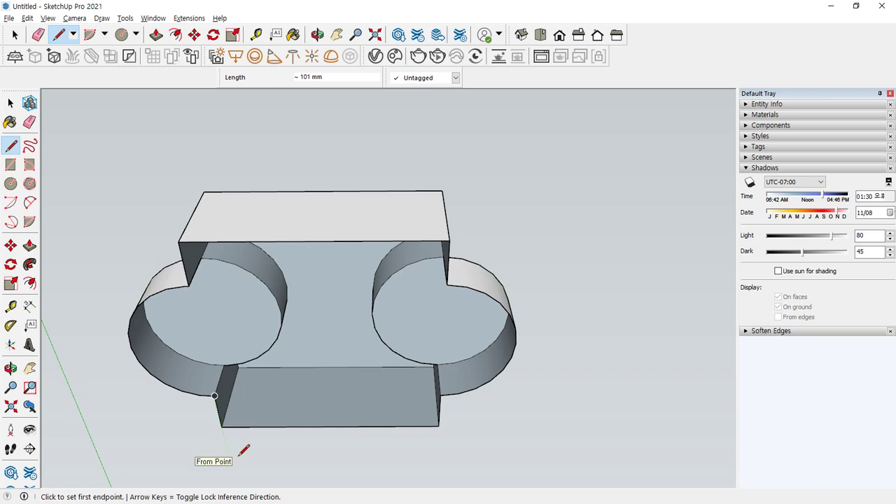
middle_drag(452, 402, 502, 360)
click(516, 375)
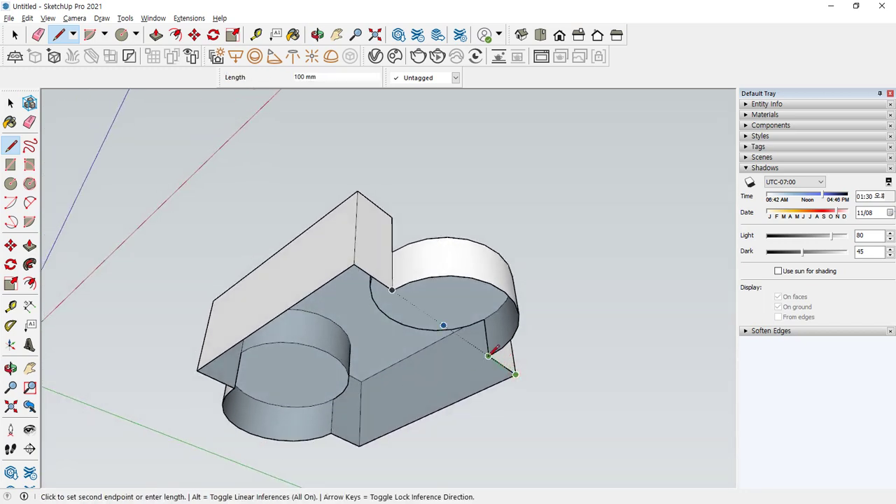
click(489, 356)
- Try closing the underside with a diagonal line of about 707 mm between opposite block corners, in both directions, and undo it
click(516, 374)
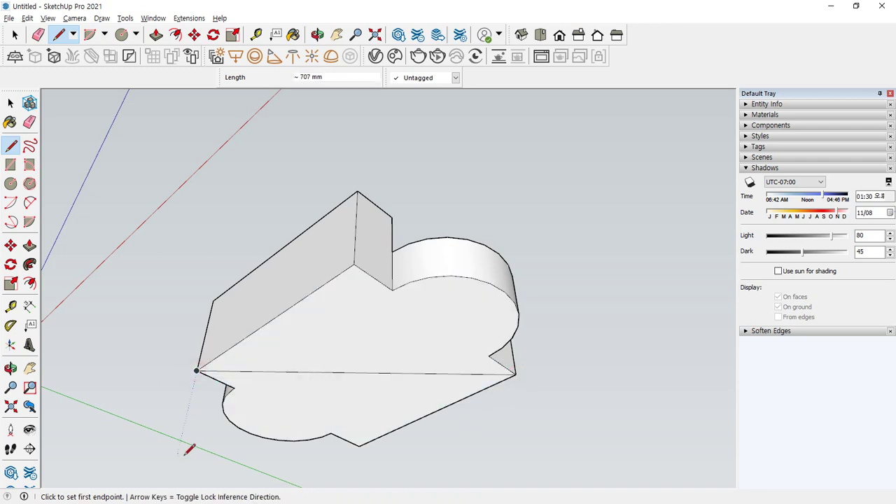
click(358, 446)
click(354, 265)
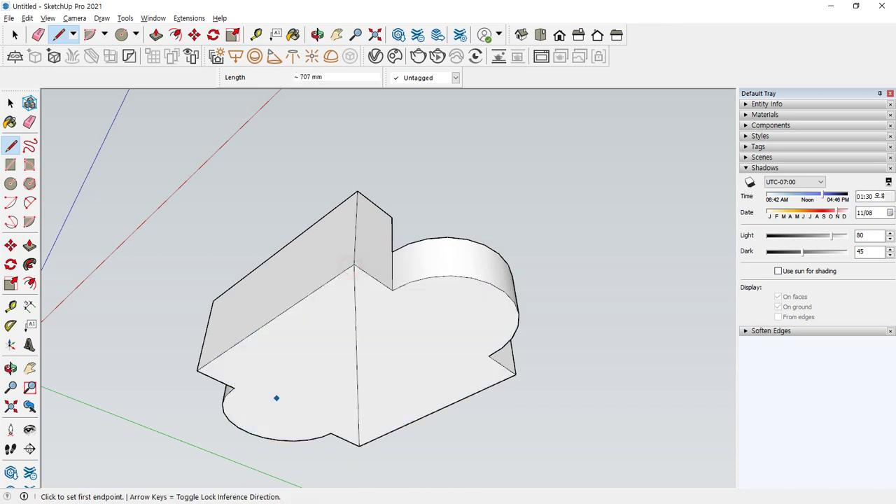
key(ctrl+z)
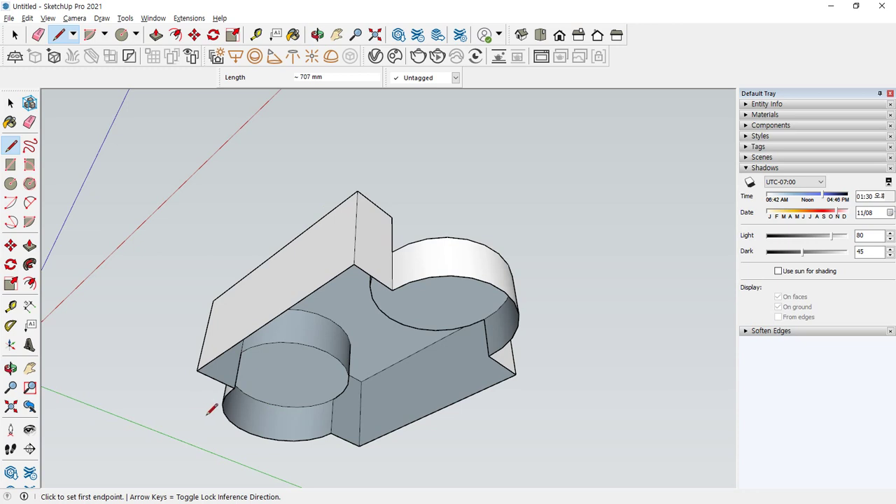
- Draw a line over the block's short bottom edge, from the disc junction to the adjacent corner, to close the open underside
click(393, 287)
click(355, 265)
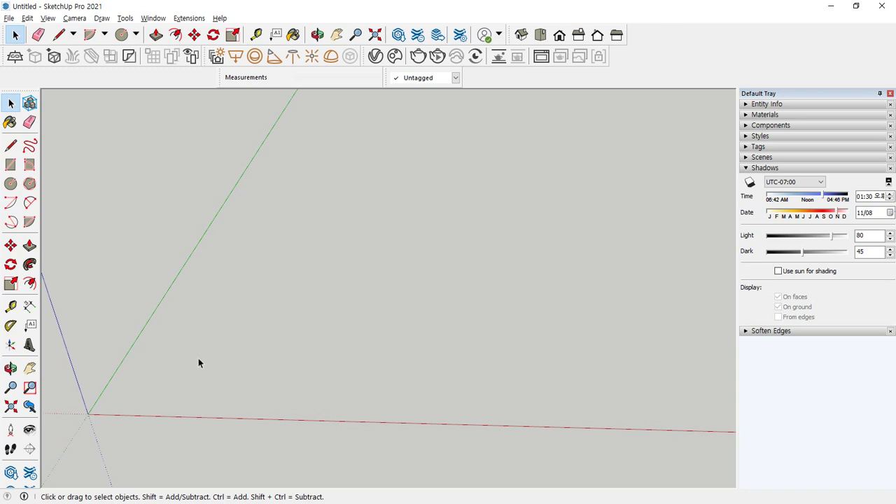
- Draw an upright rectangle of 400 by 500 mm near the origin in the empty model
key(r)
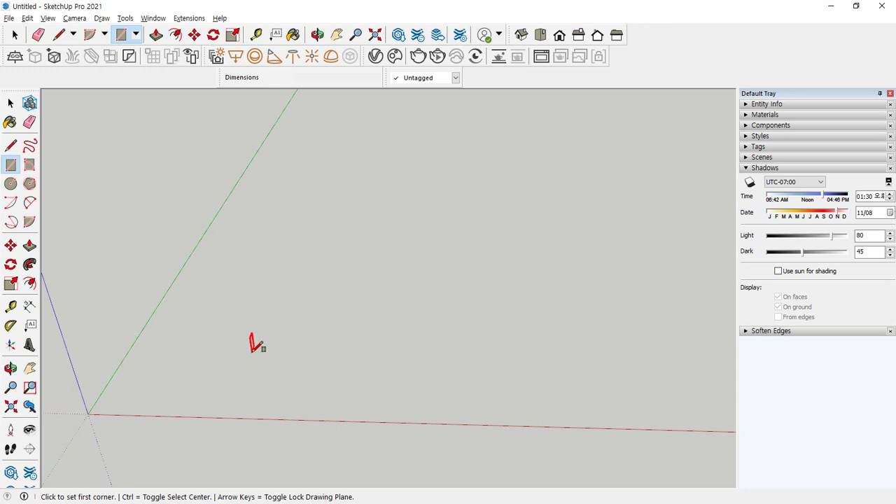
click(168, 368)
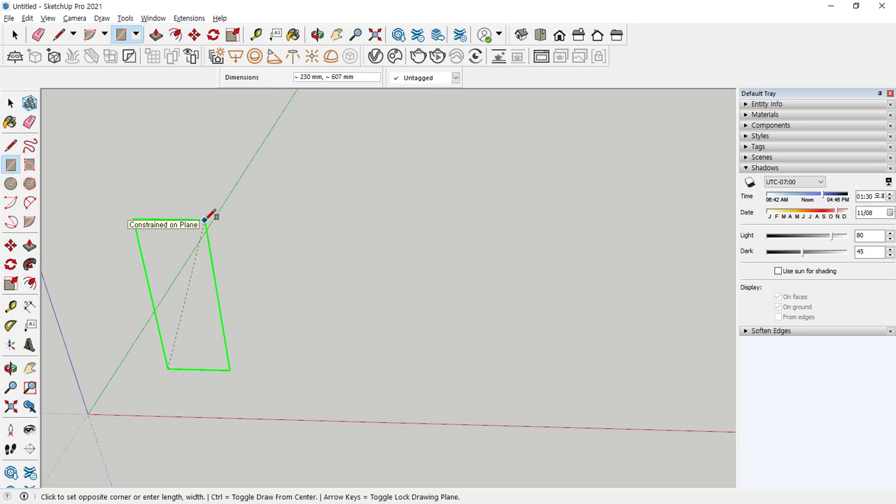
click(205, 220)
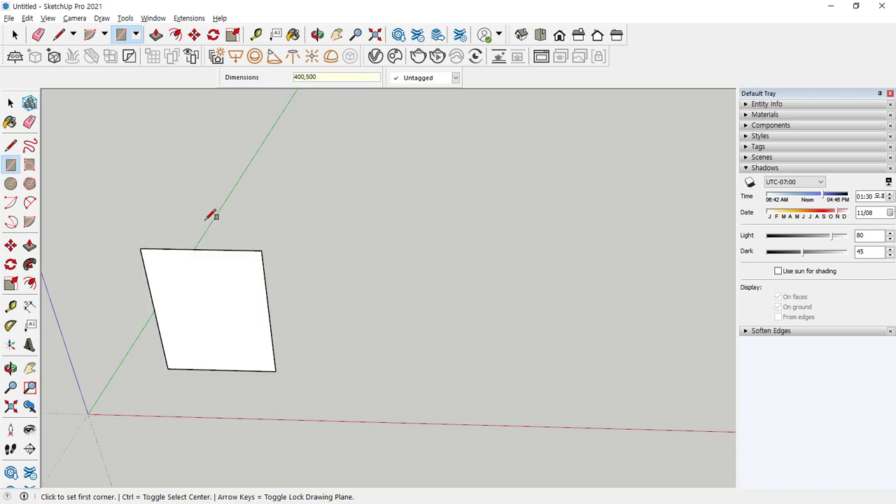
middle_drag(205, 372, 346, 266)
middle_drag(196, 284, 301, 200)
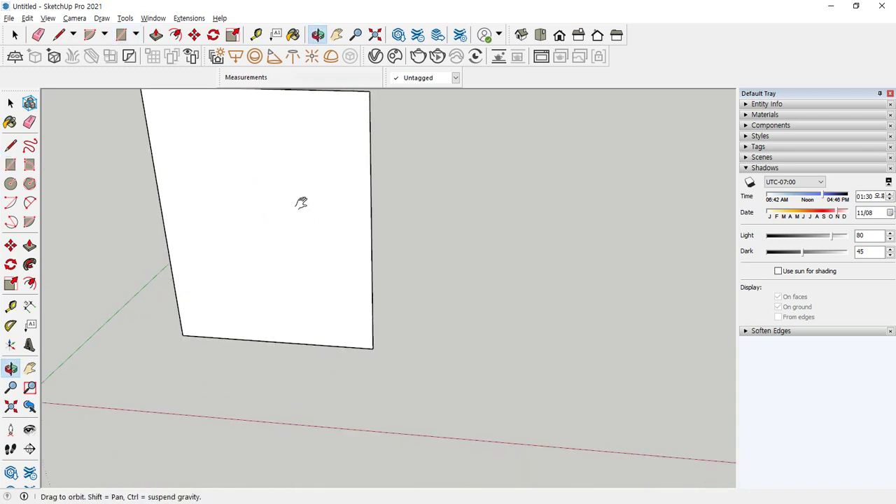
middle_drag(306, 242, 284, 270)
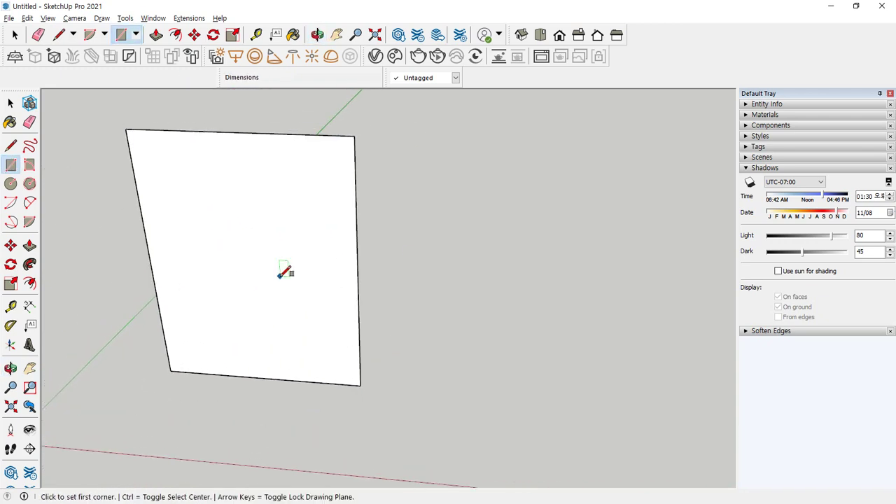
mouse_move(172, 371)
mouse_down()
mouse_move(184, 394)
mouse_move(206, 373)
mouse_move(270, 385)
mouse_move(271, 377)
mouse_move(318, 379)
mouse_up()
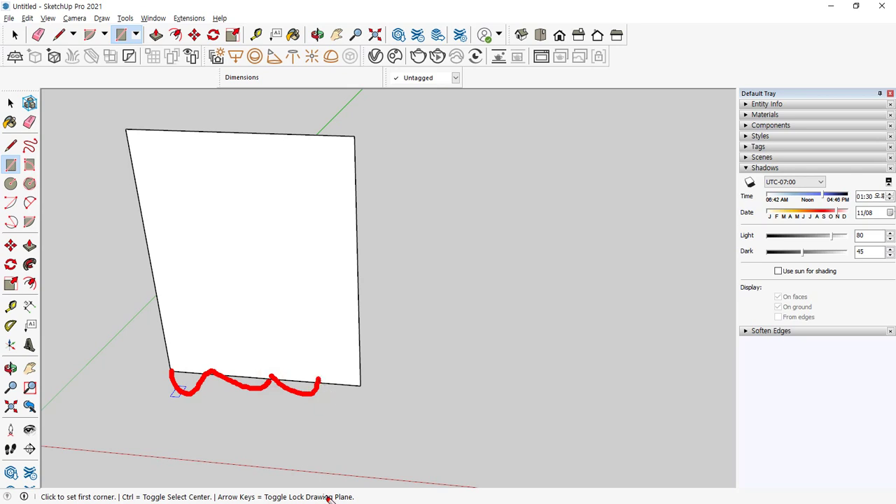
key(Escape)
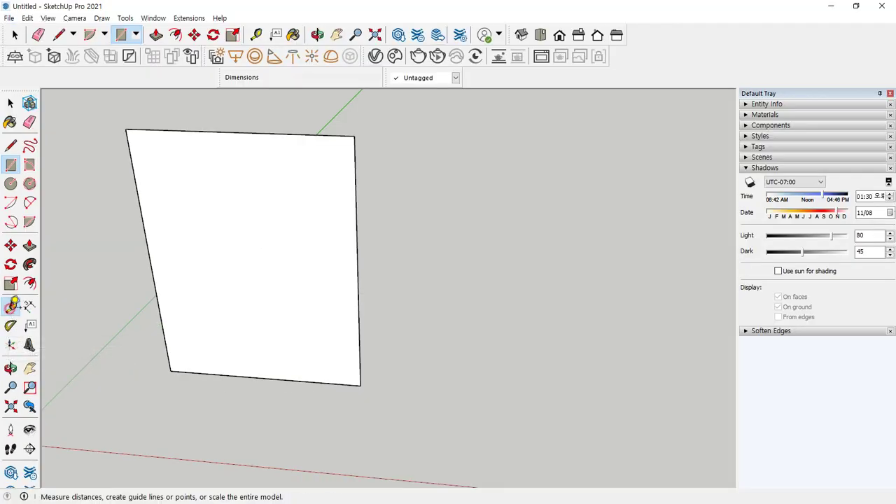
- Place three vertical Tape Measure guides across the rectangle, spaced 100 mm apart starting from its left edge
click(31, 304)
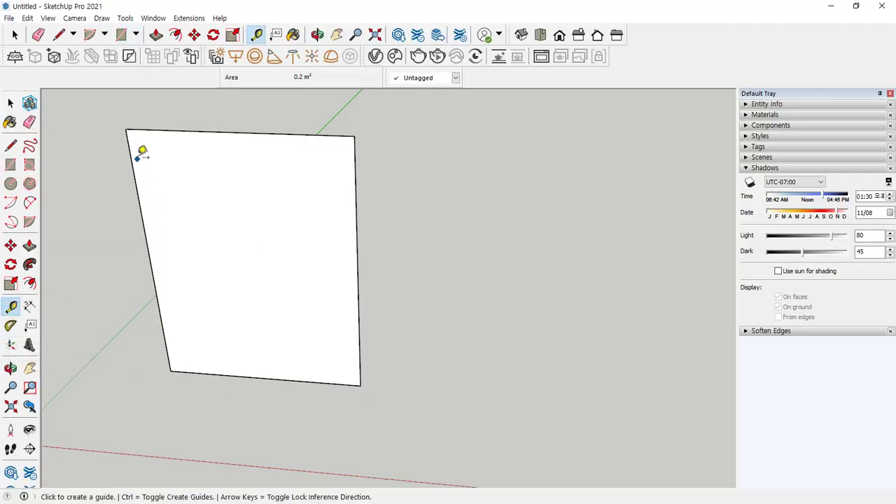
click(147, 244)
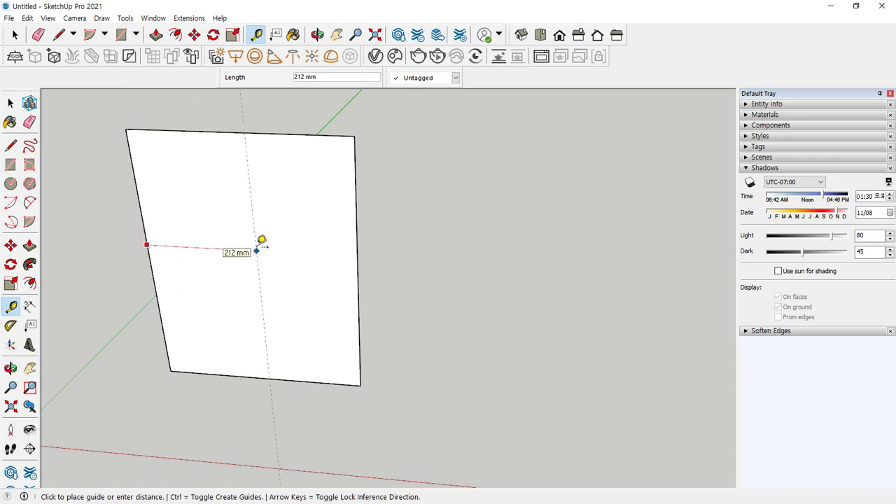
text(100)
key(Return)
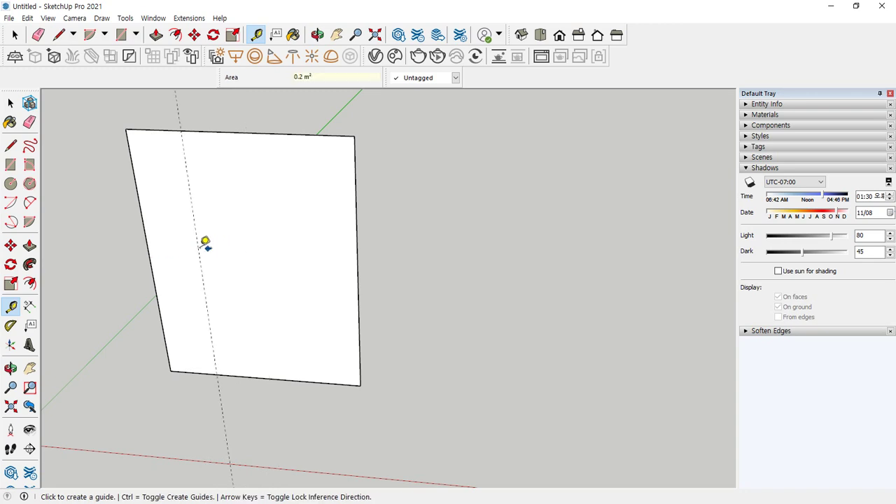
click(198, 248)
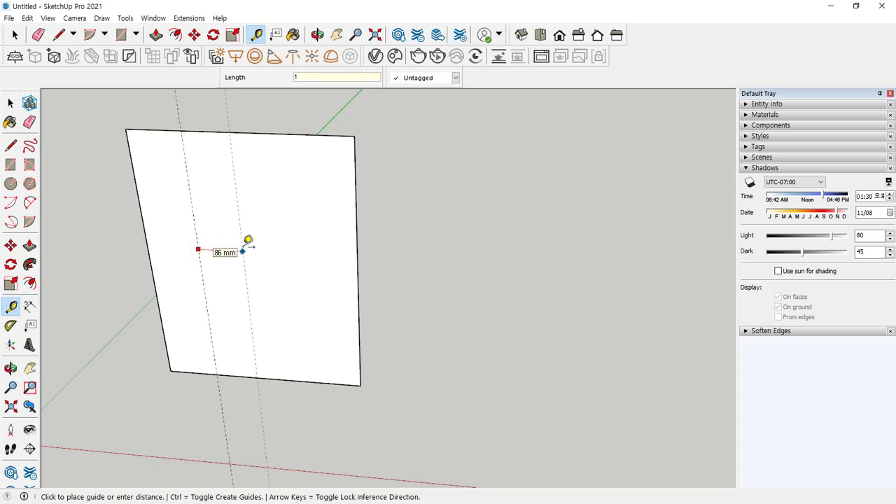
text(100)
key(Return)
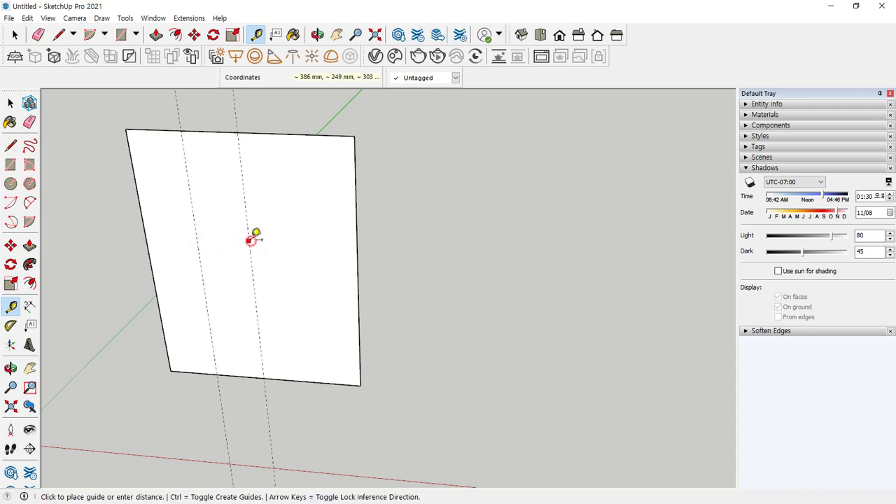
click(249, 240)
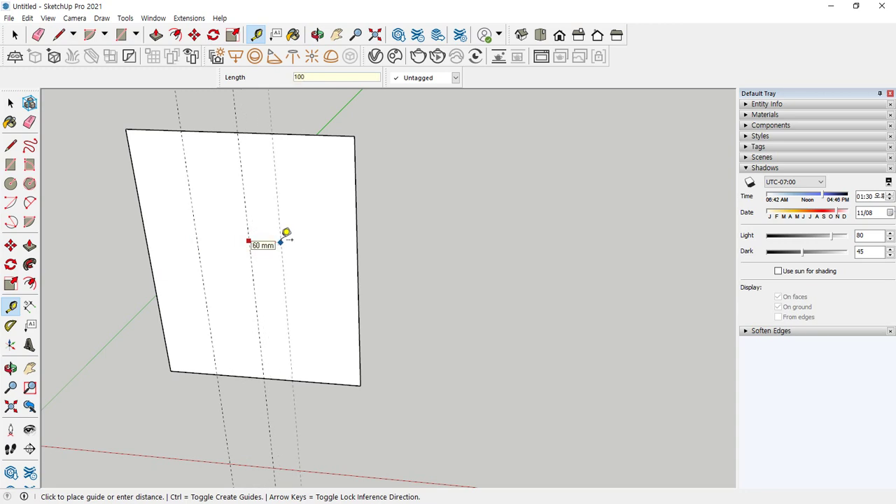
text(100)
key(Return)
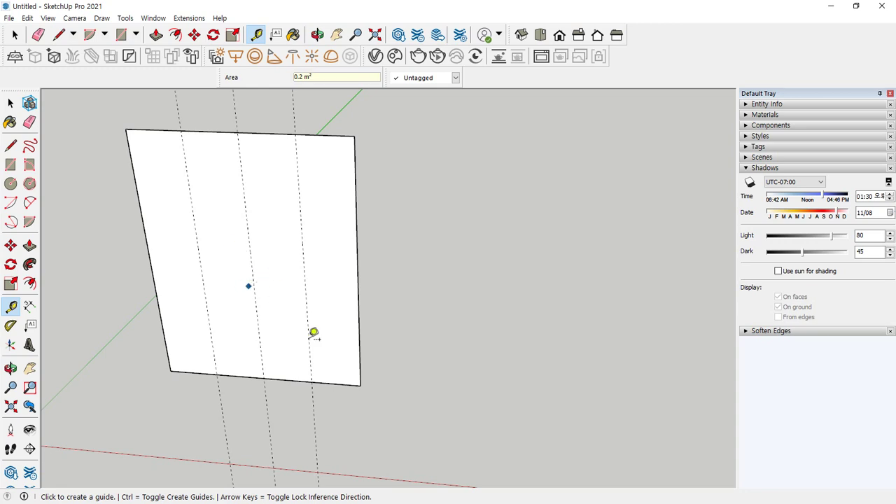
- Place four horizontal Tape Measure guides across the rectangle, spaced 100 mm apart starting from its bottom edge
click(326, 383)
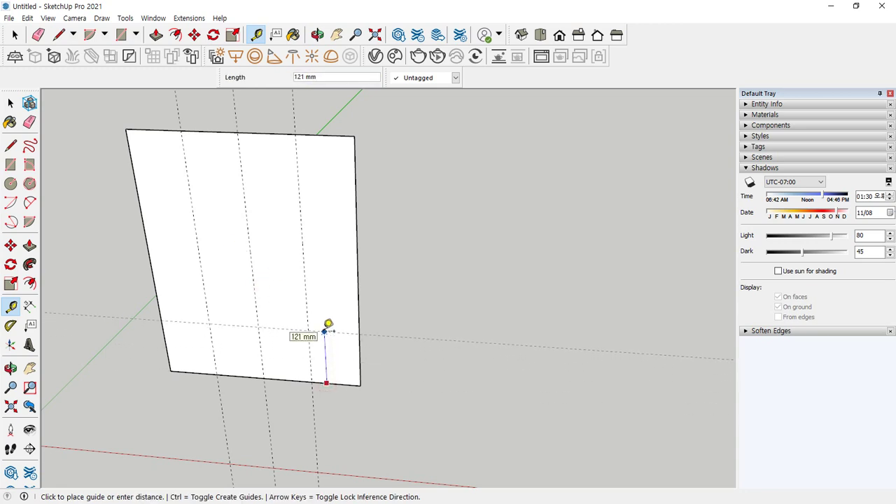
text(100)
key(Return)
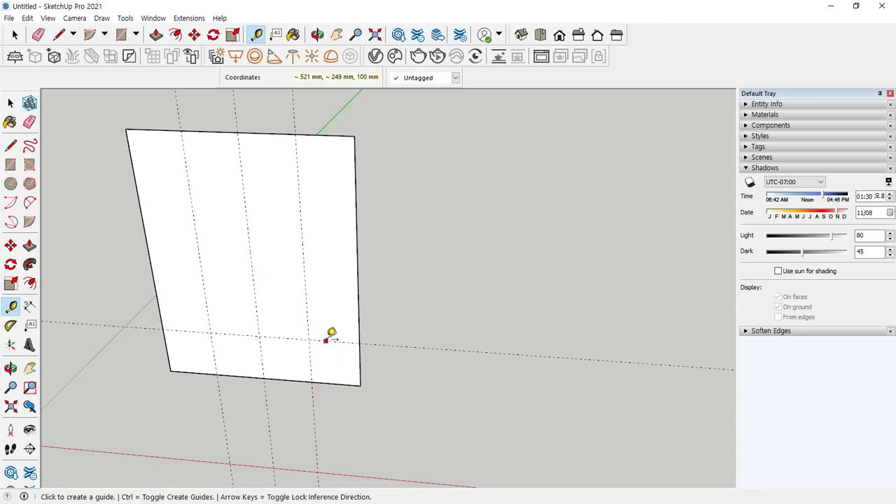
click(326, 341)
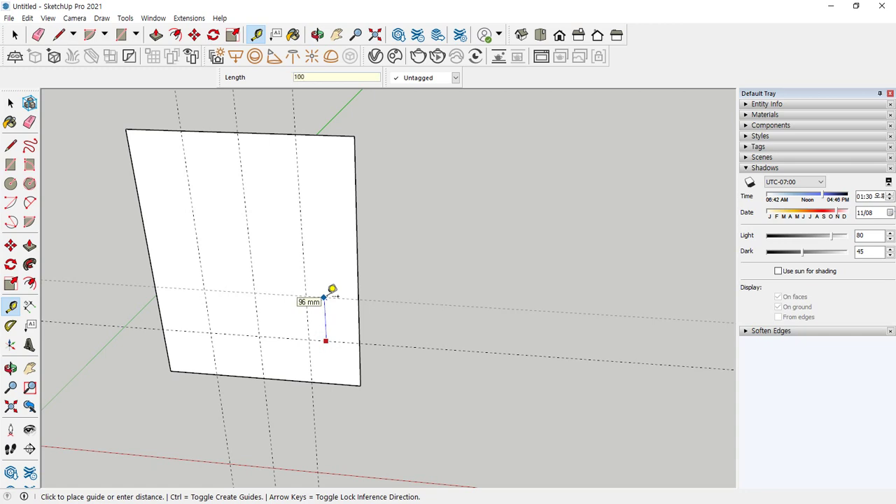
click(324, 298)
click(329, 295)
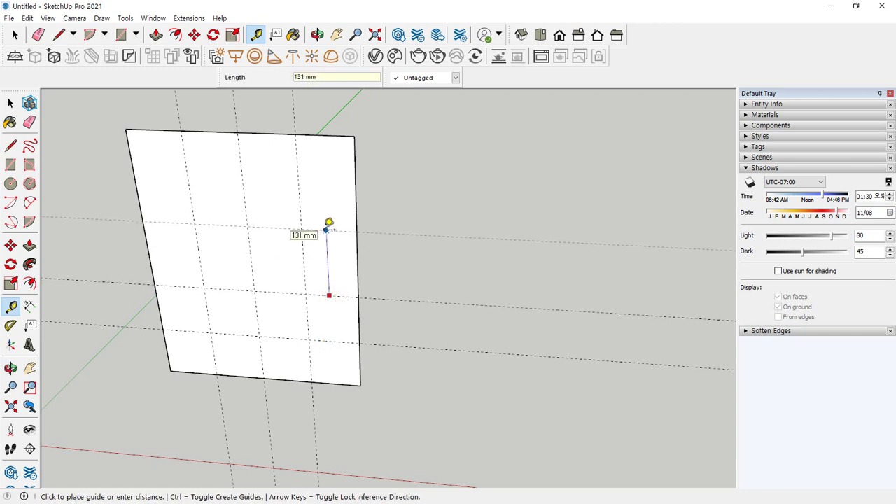
click(327, 238)
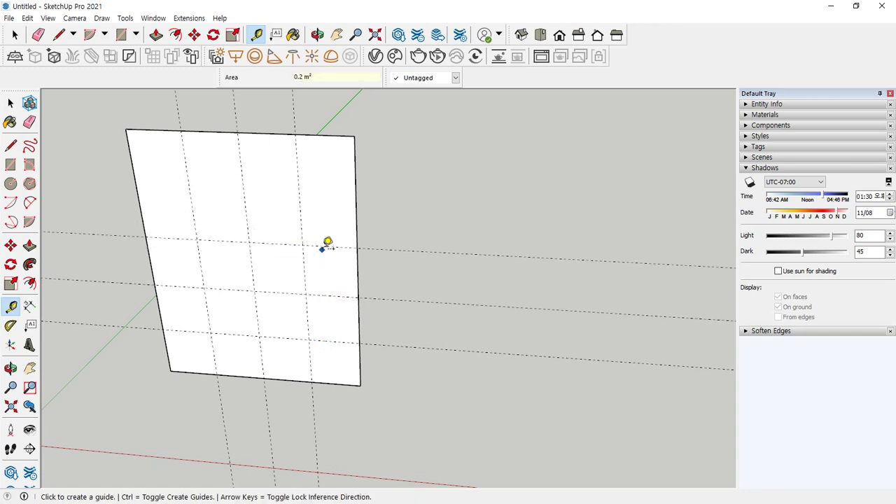
click(326, 243)
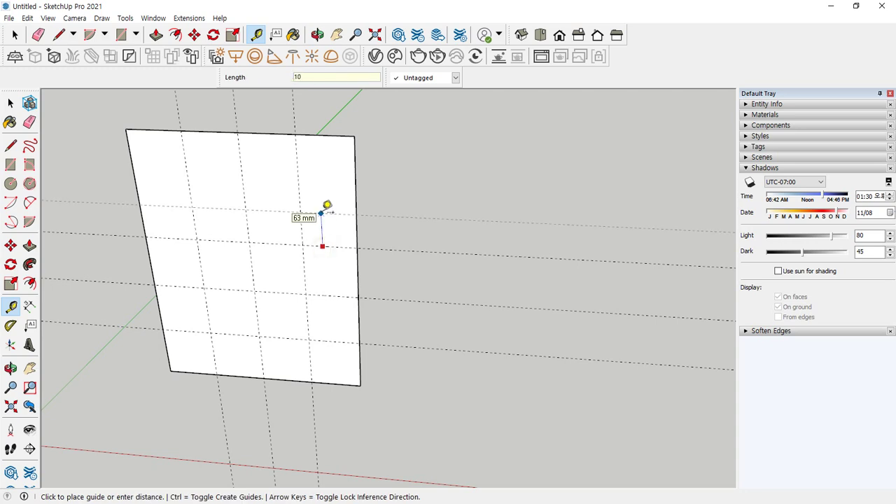
text(10)
key(Return)
middle_drag(368, 238, 360, 194)
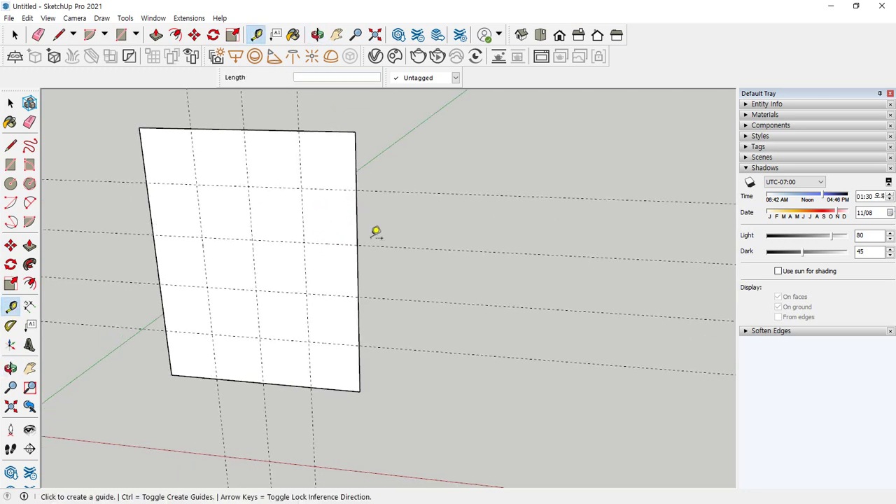
mouse_move(356, 116)
mouse_down()
mouse_move(365, 192)
mouse_move(350, 191)
mouse_move(292, 240)
mouse_up()
key(Escape)
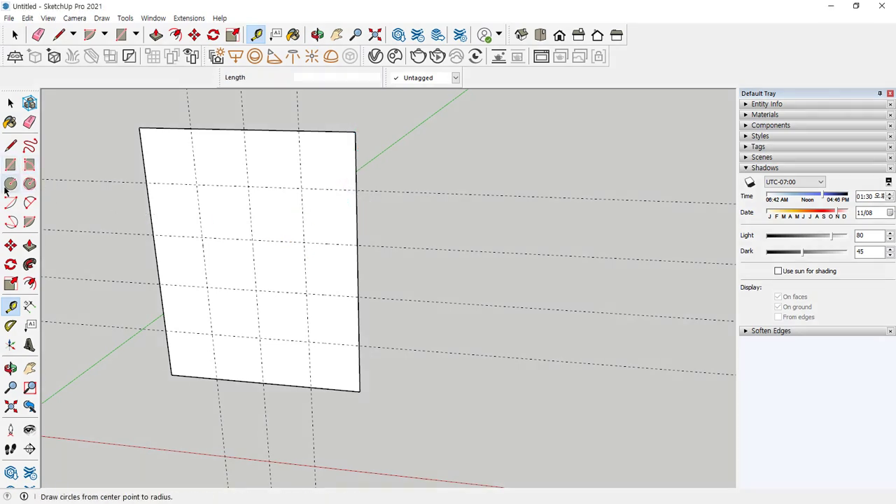
- Draw a 90-degree arc centred where the third horizontal guide meets the rectangle's right edge, from the uppermost guide to the third vertical guide
click(11, 203)
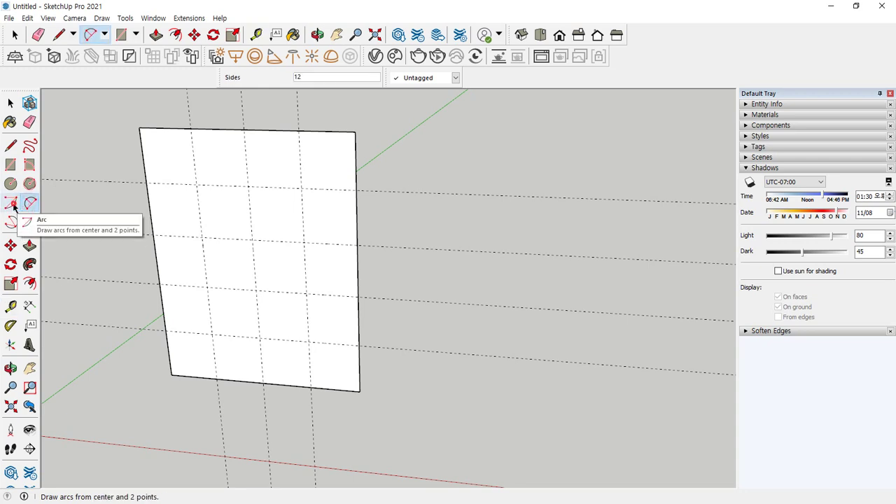
click(357, 245)
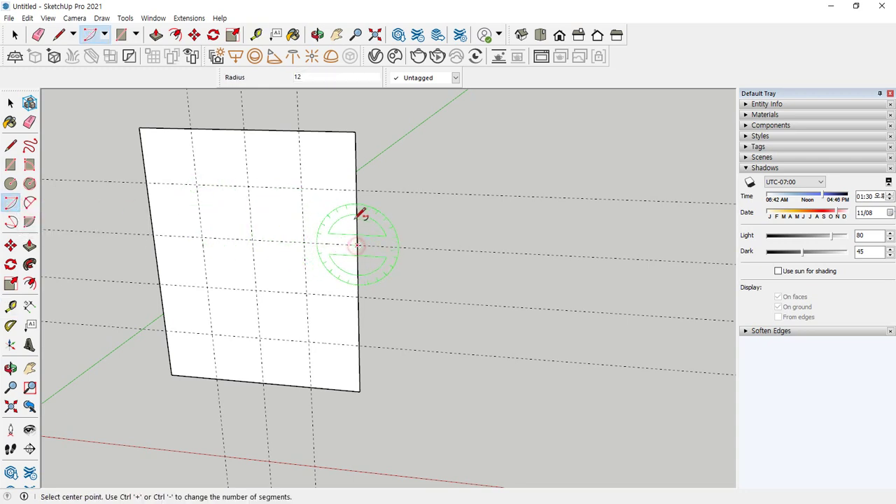
click(356, 189)
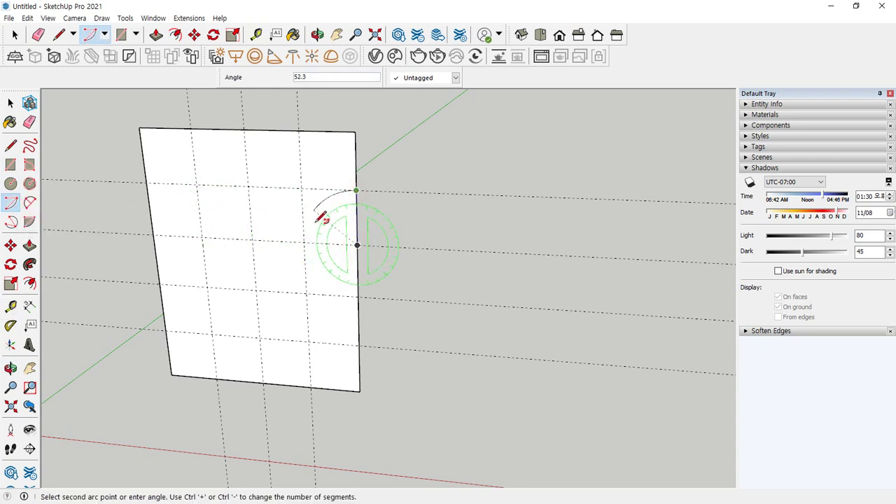
click(305, 242)
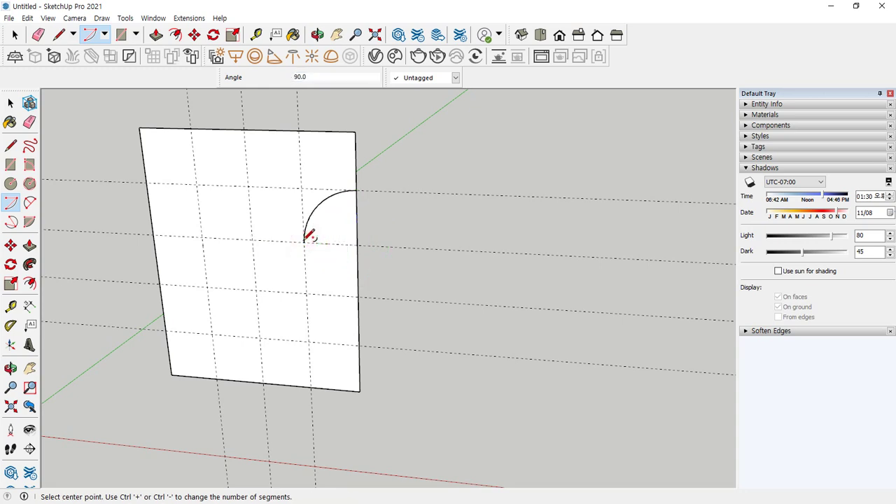
- Draw a stepped line along the guides from the arc's end: 100 mm down, 100 mm left and 100 mm down
key(l)
click(304, 242)
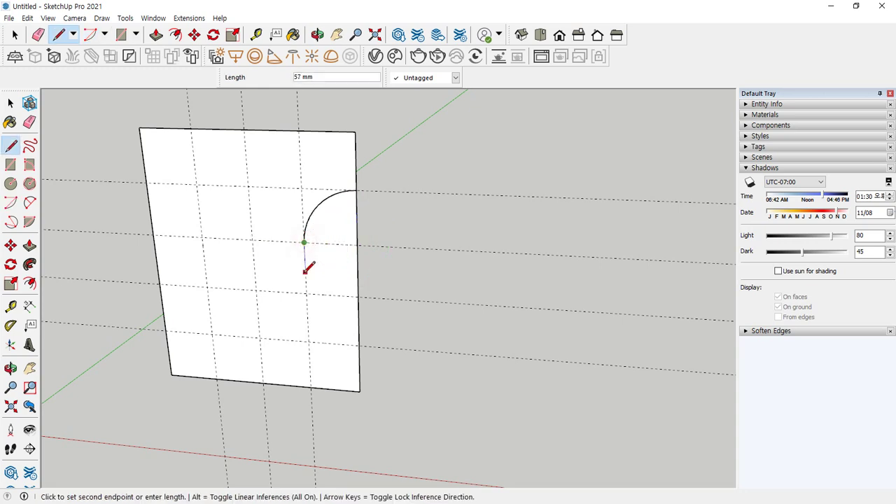
click(306, 293)
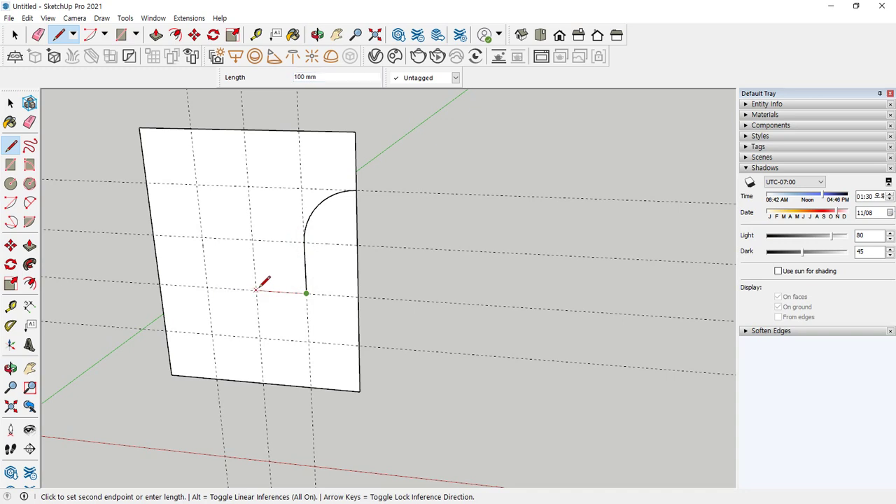
click(256, 289)
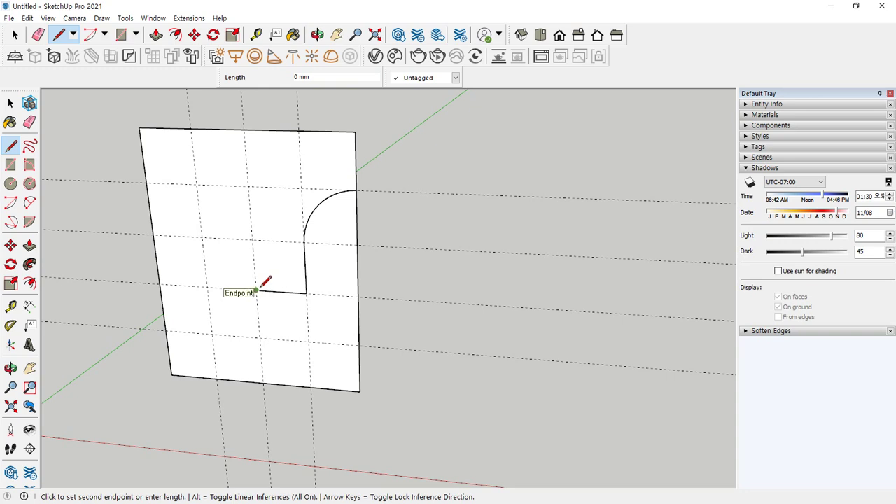
click(259, 338)
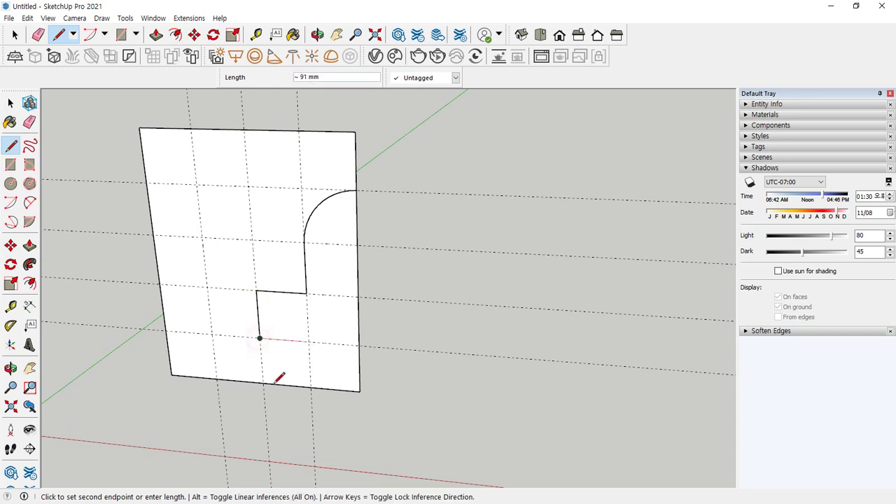
click(30, 202)
click(264, 384)
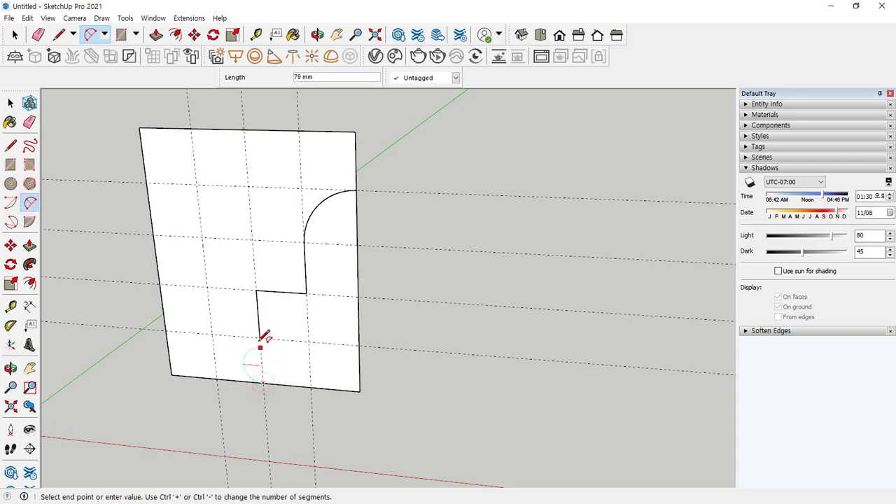
key(Escape)
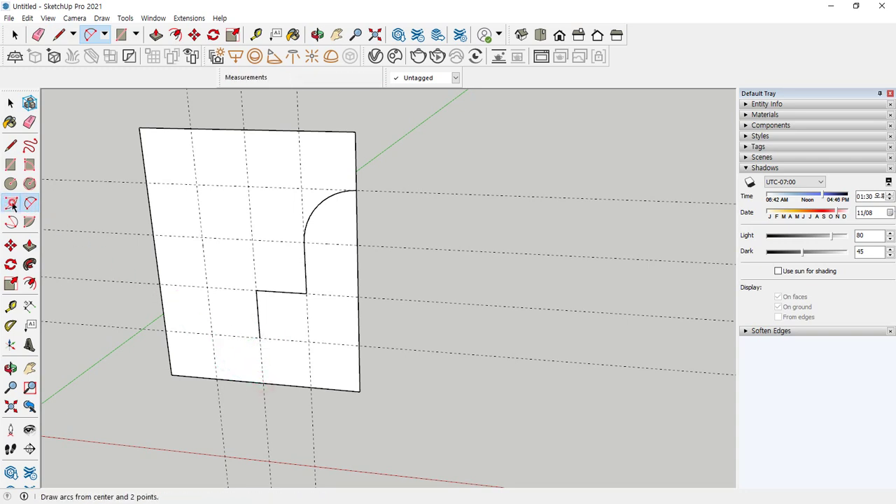
click(11, 202)
click(264, 382)
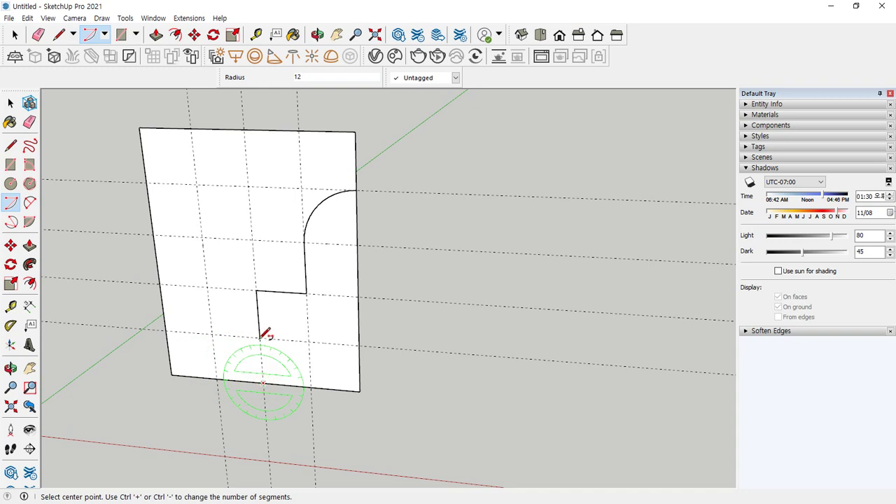
click(261, 336)
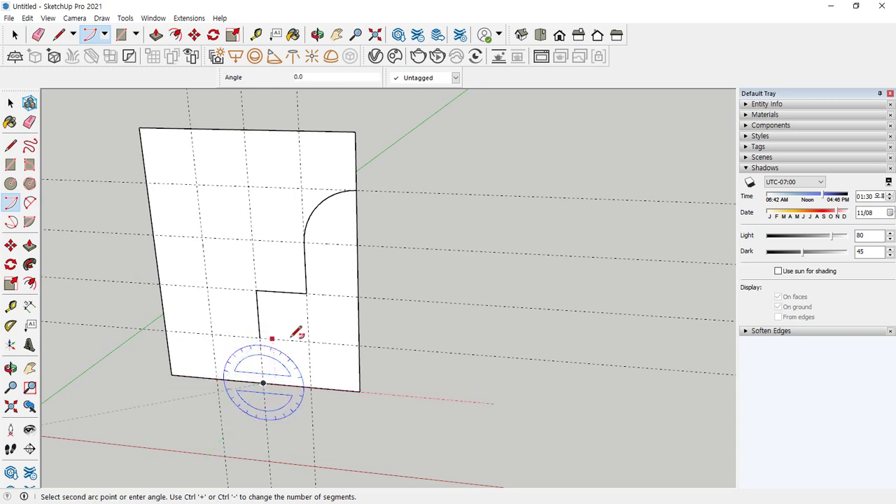
key(Escape)
- Draw a 90-degree arc centred where the second vertical guide meets the rectangle's bottom edge, from the stepped line's end to the first vertical guide
click(10, 202)
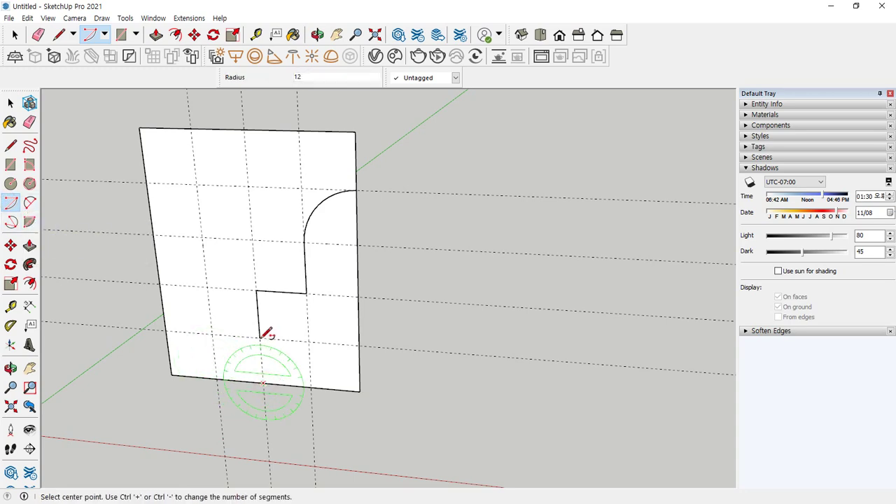
middle_drag(261, 337, 195, 314)
scroll(281, 331, up, 5)
click(283, 316)
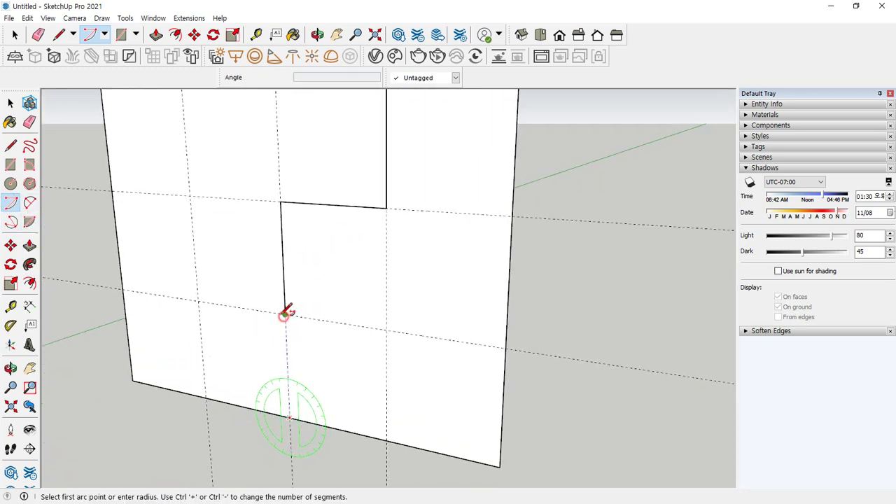
click(285, 315)
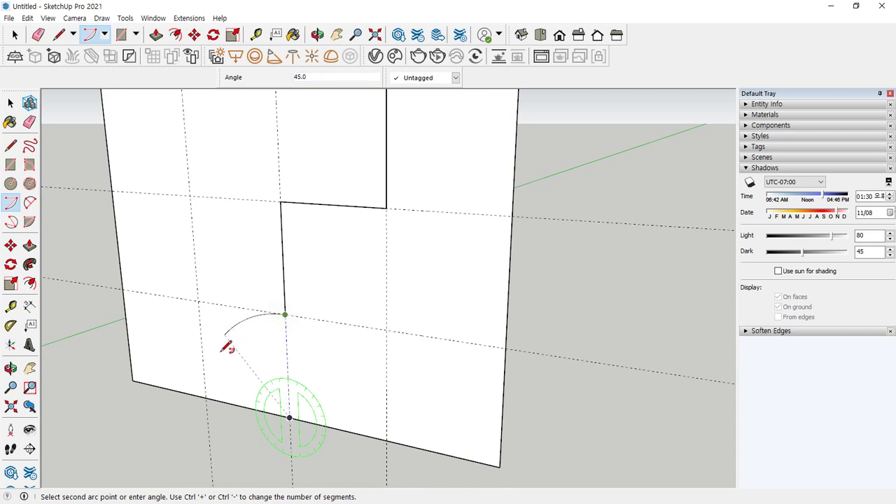
click(207, 398)
scroll(314, 422, down, 5)
- Erase the rectangle's right and bottom edges outside the profile and Push/Pull the remaining face 200 mm
key(e)
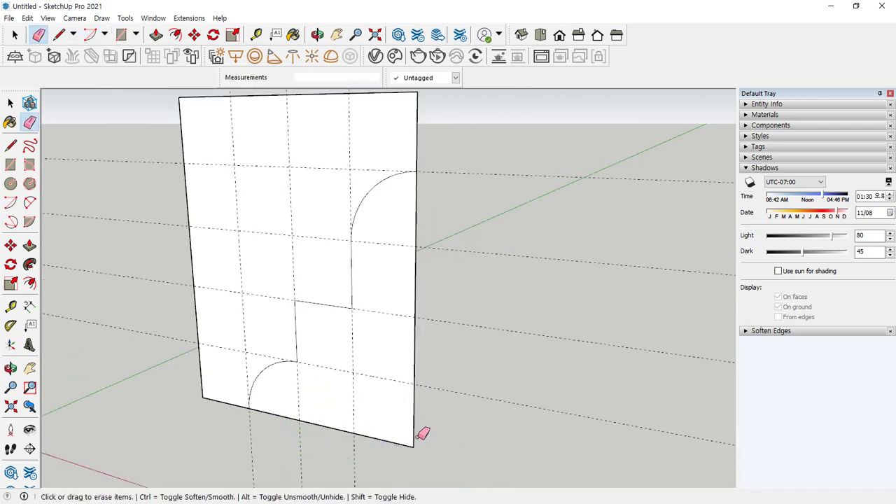
drag(423, 434, 398, 457)
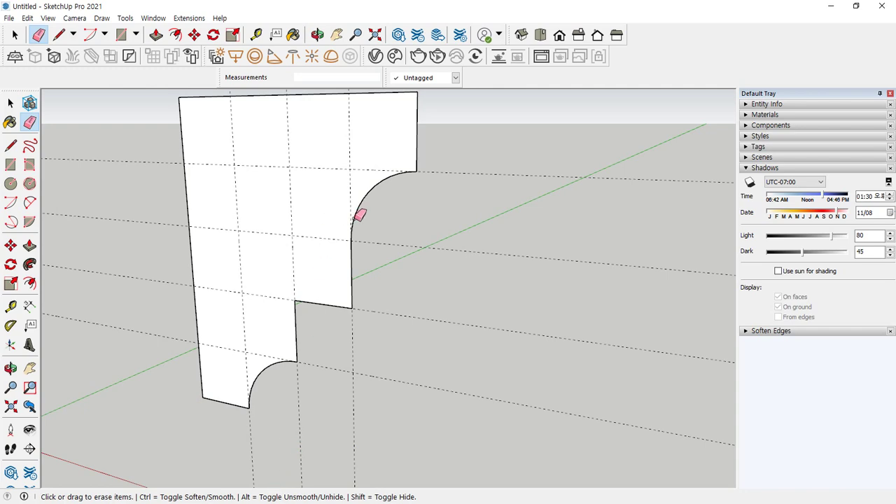
key(p)
click(306, 210)
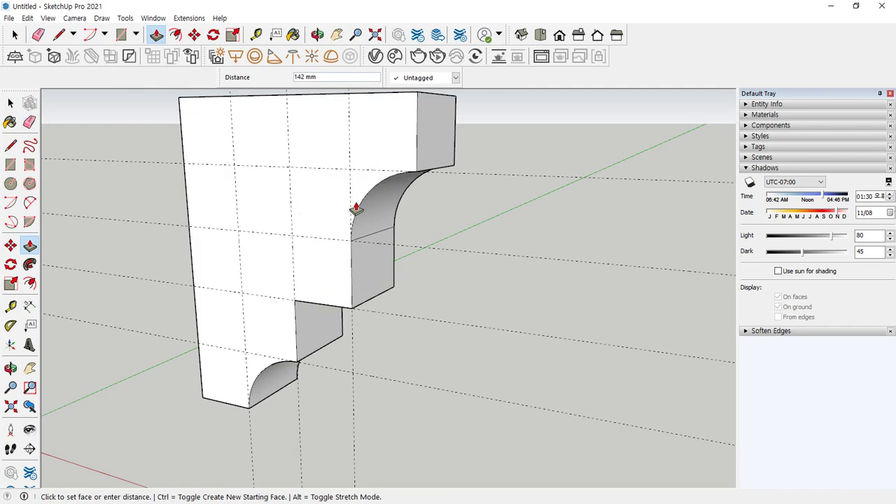
text(200)
key(Return)
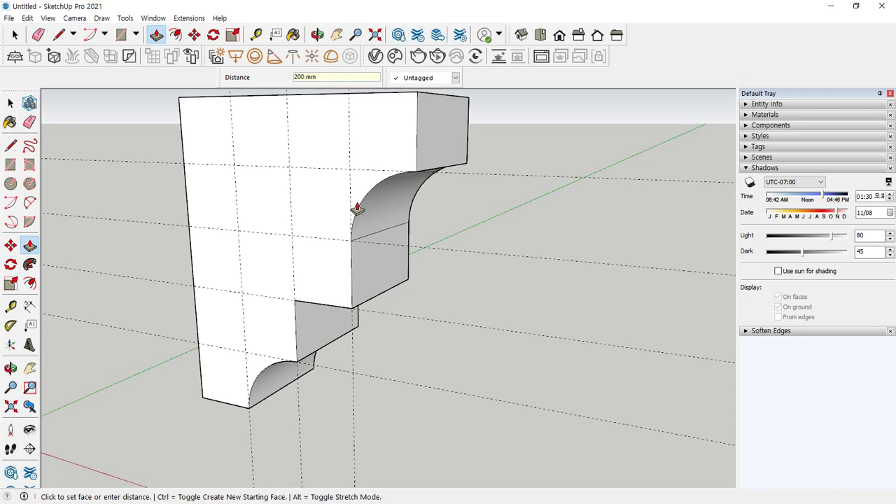
- Erase all four horizontal and three vertical guides around the solid
scroll(460, 280, down, 5)
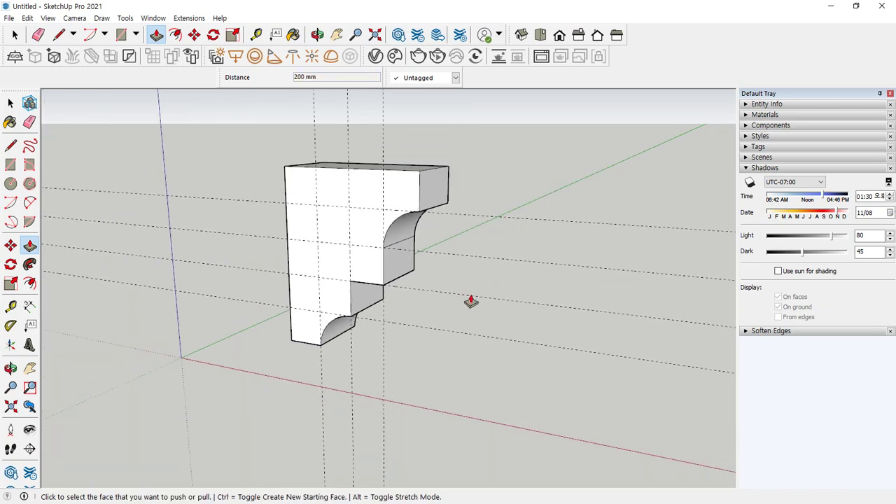
key(space)
key(e)
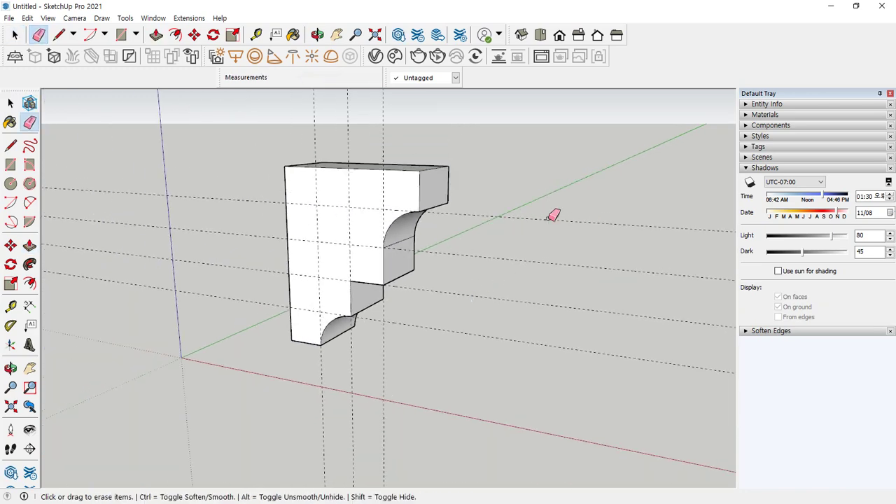
drag(556, 206, 560, 285)
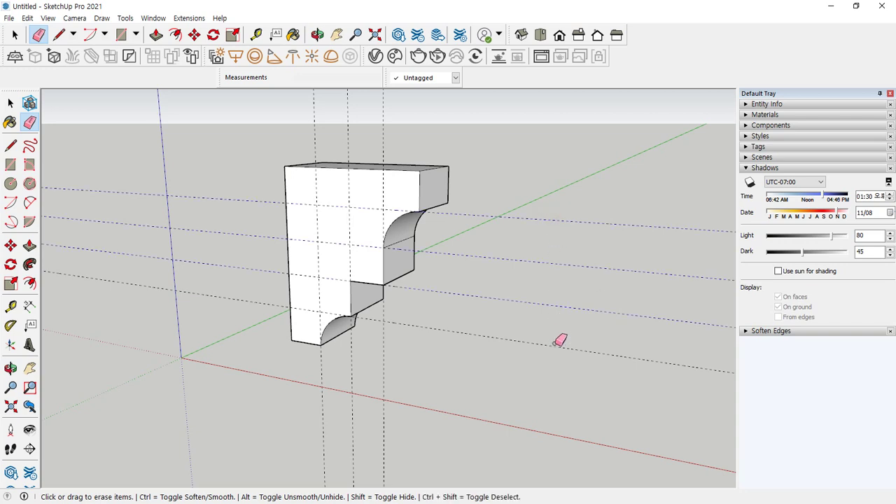
mouse_move(560, 341)
mouse_down()
mouse_move(448, 392)
mouse_move(311, 379)
mouse_up()
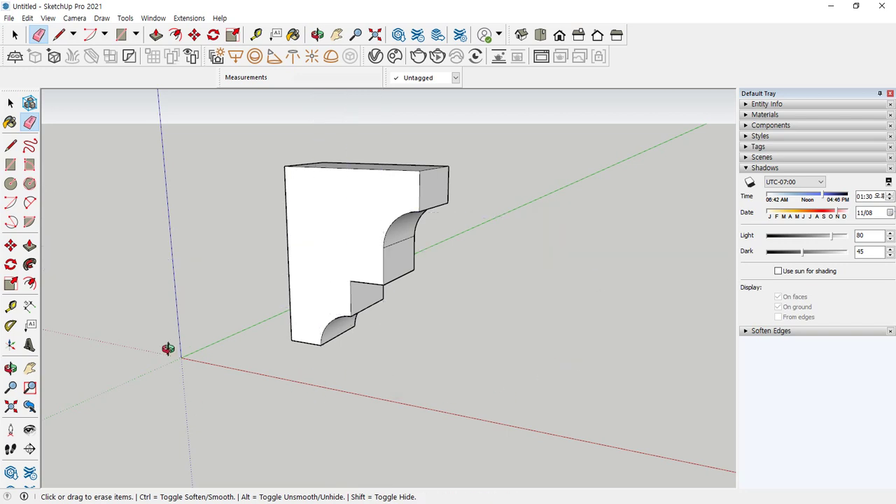
mouse_move(168, 349)
middle_down()
mouse_move(240, 360)
mouse_move(118, 336)
mouse_move(338, 346)
mouse_move(210, 352)
middle_up()
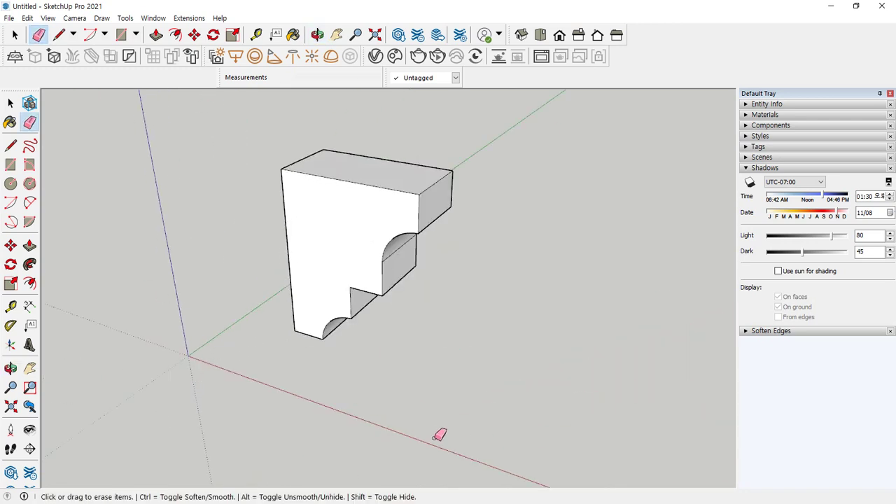
- Undo the guides, profile lines, arcs and extrusion back to the plain upright rectangle
key(ctrl+z)
key(ctrl+z)
key(ctrl+z)
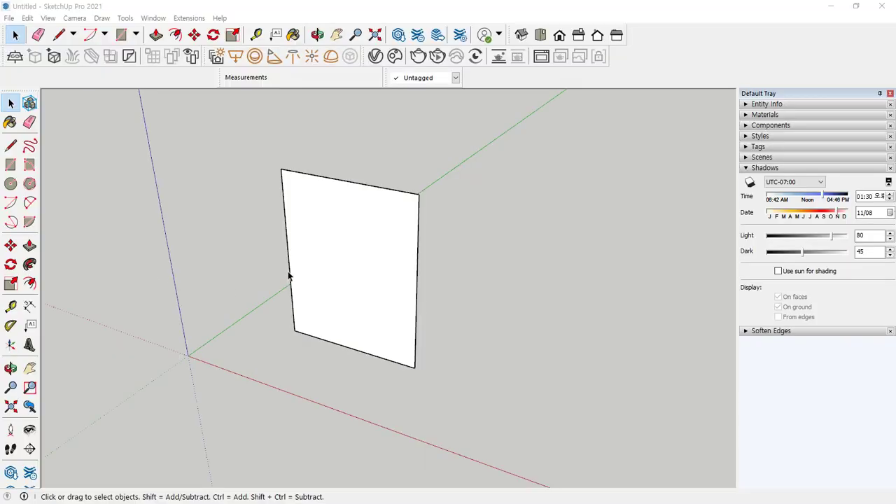
- Draw a 50 by 50 mm square flat on the ground, on the negative red-axis side of the origin
scroll(291, 277, up, 4)
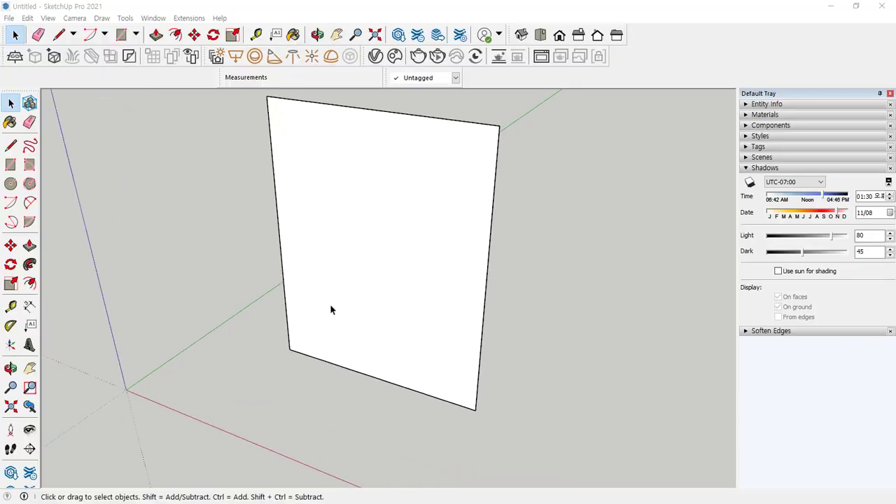
middle_drag(332, 310, 344, 320)
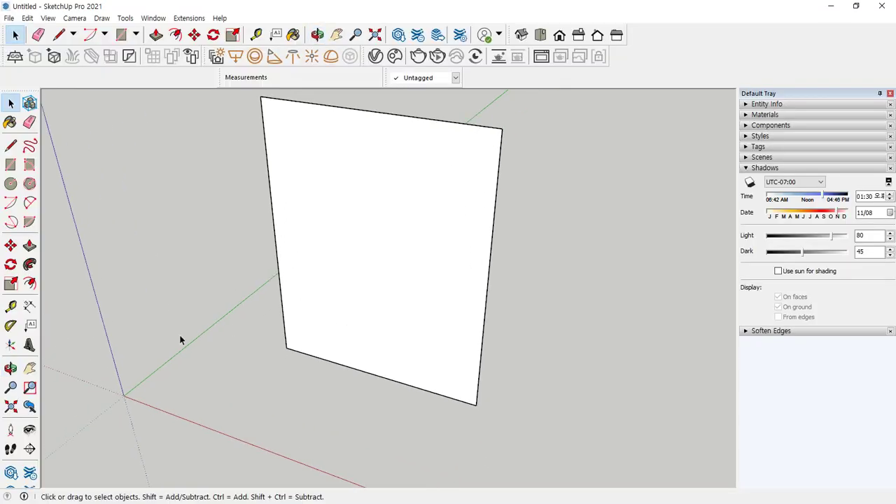
middle_drag(238, 309, 364, 322)
key(r)
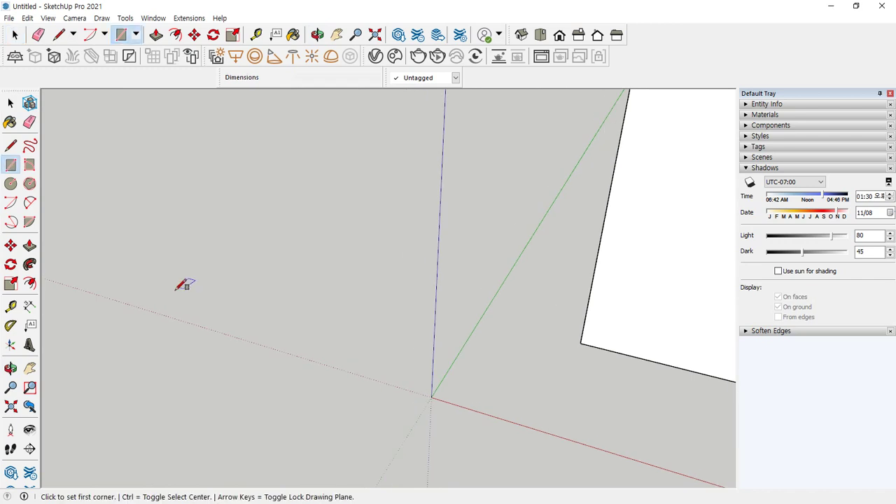
click(176, 289)
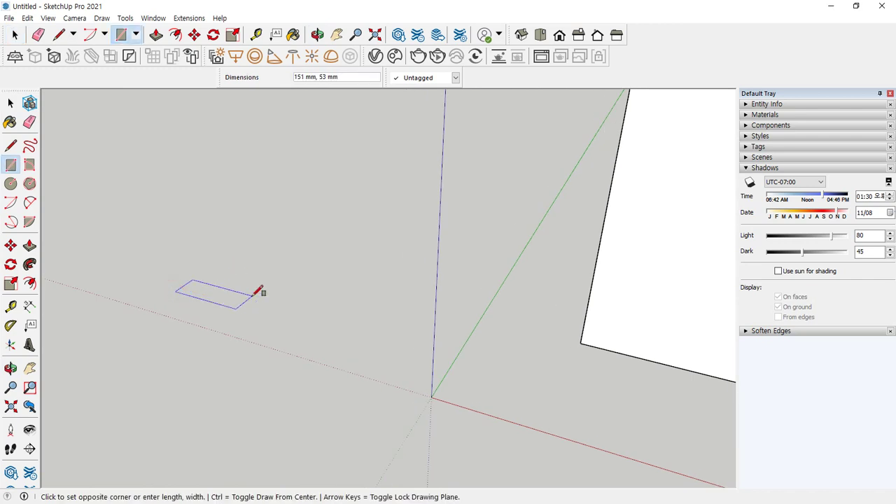
text(50,50)
key(Return)
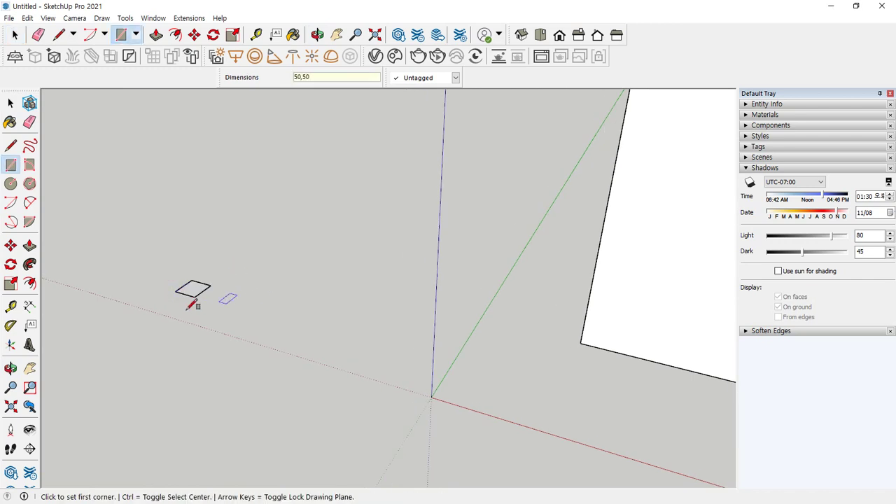
- Move the whole square by its near-left corner about 173 mm in the positive red-axis direction and deselect it
scroll(187, 299, up, 5)
middle_drag(243, 370, 276, 410)
key(space)
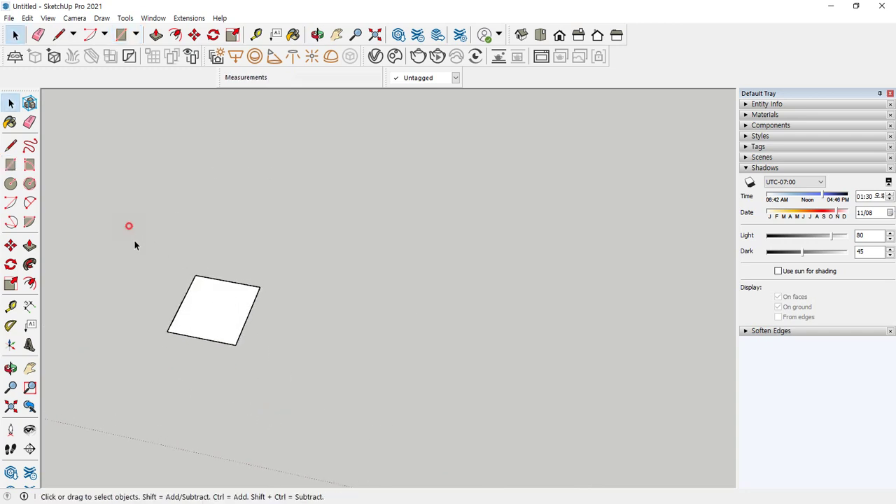
drag(129, 226, 314, 408)
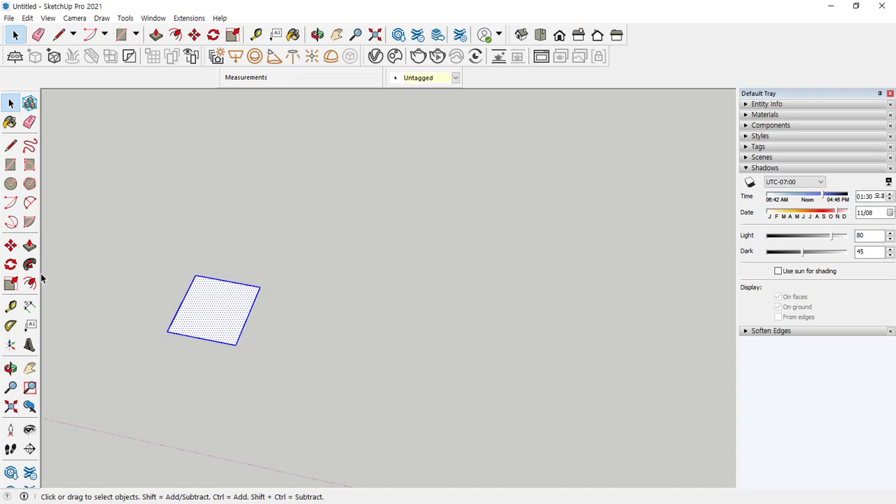
click(11, 247)
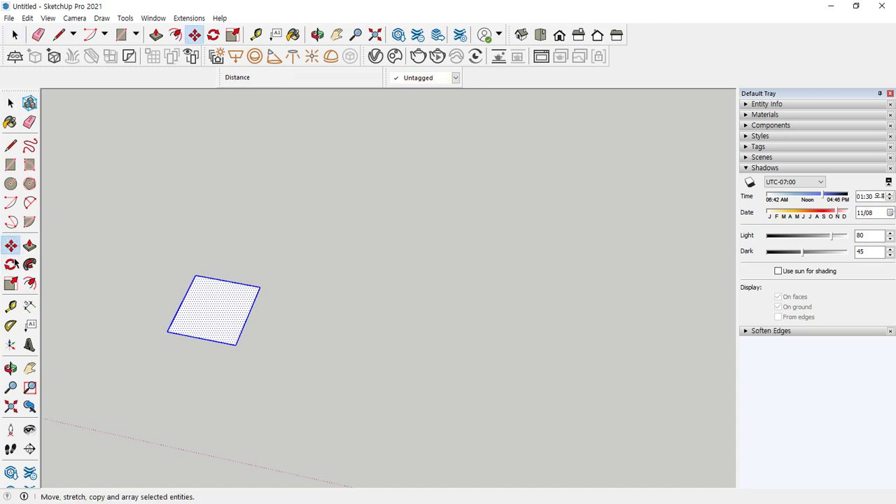
click(168, 331)
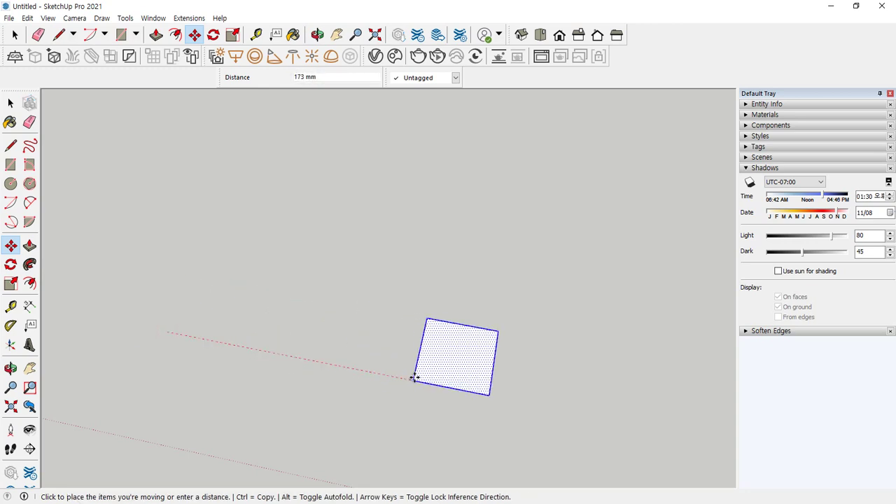
click(415, 378)
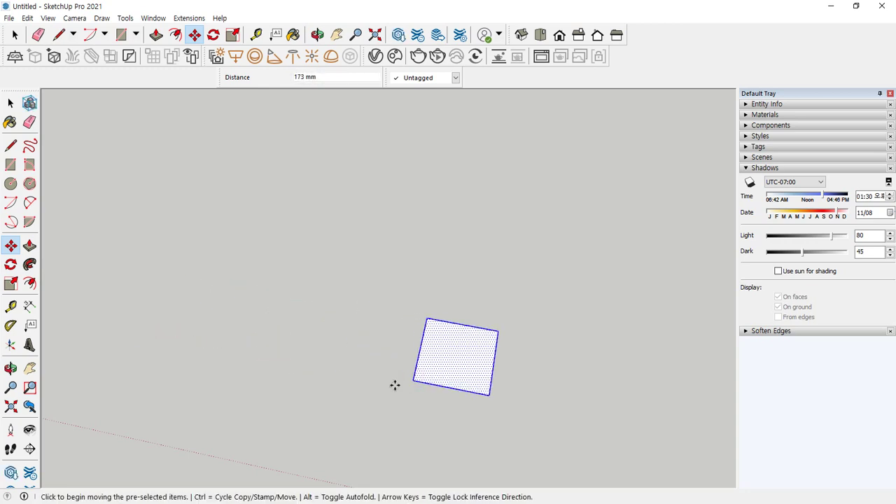
key(space)
click(320, 260)
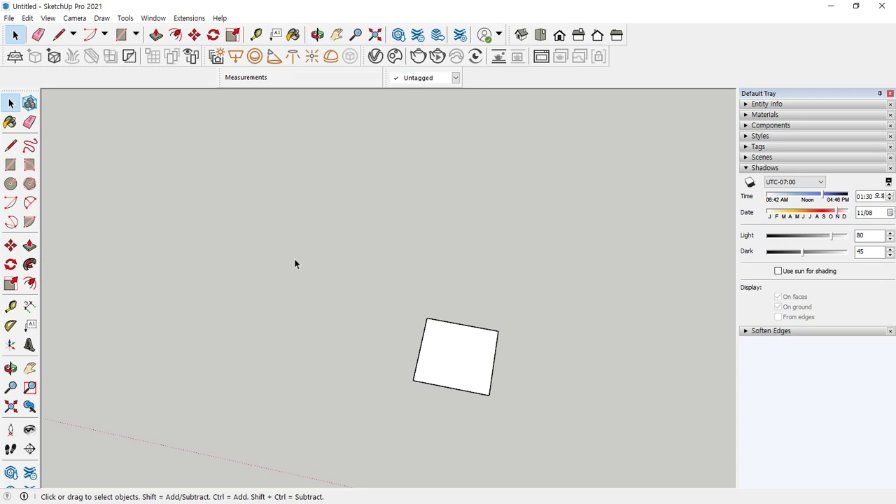
- Move the whole square by the same corner about 219 mm in the negative red-axis direction and deselect it
drag(294, 259, 529, 422)
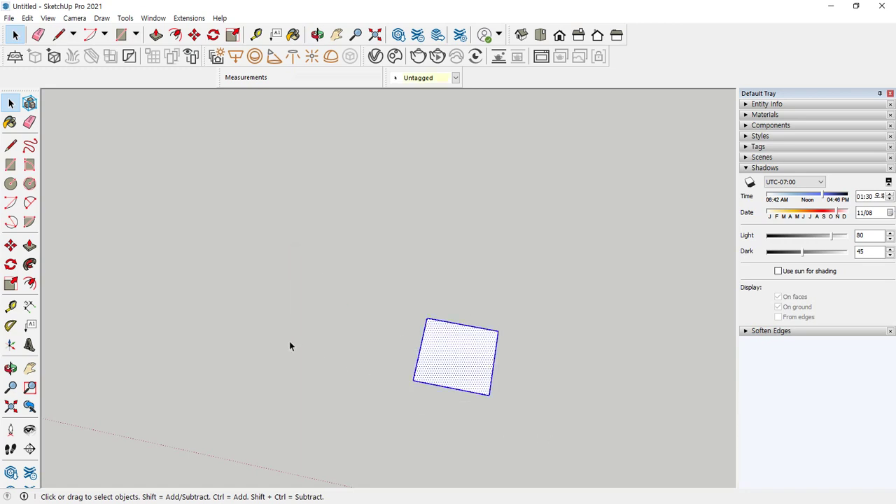
click(11, 245)
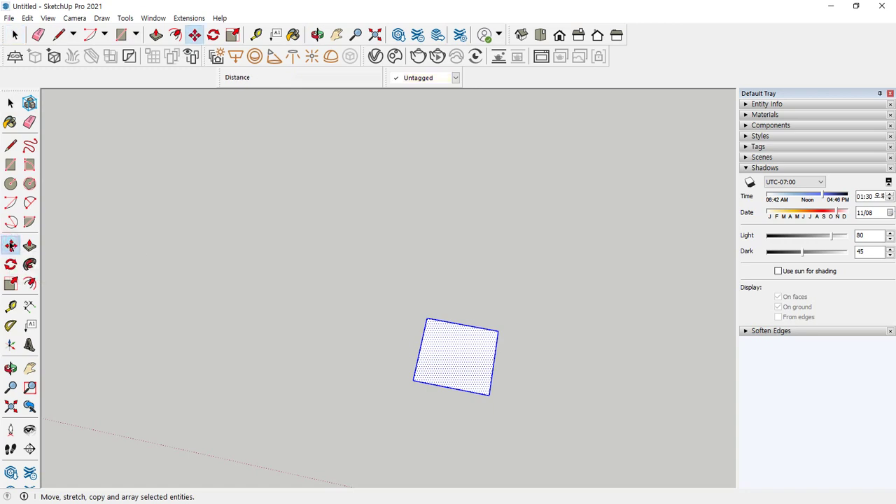
click(413, 379)
click(109, 313)
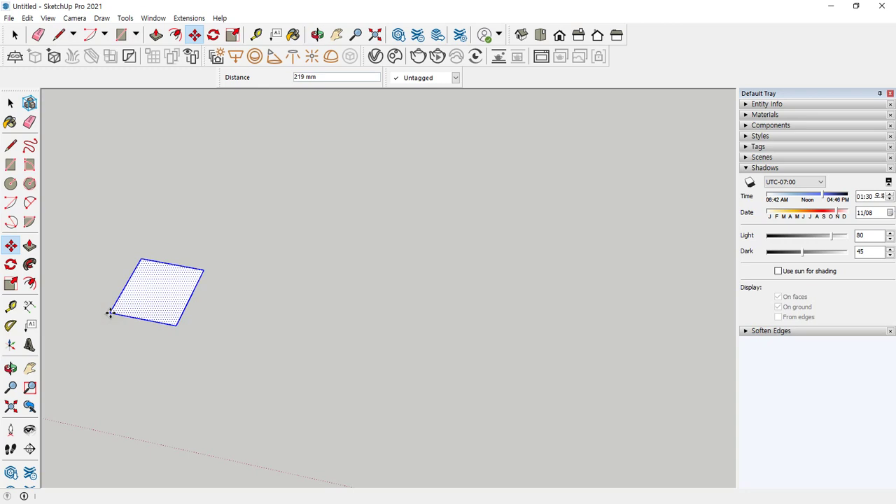
key(space)
click(217, 225)
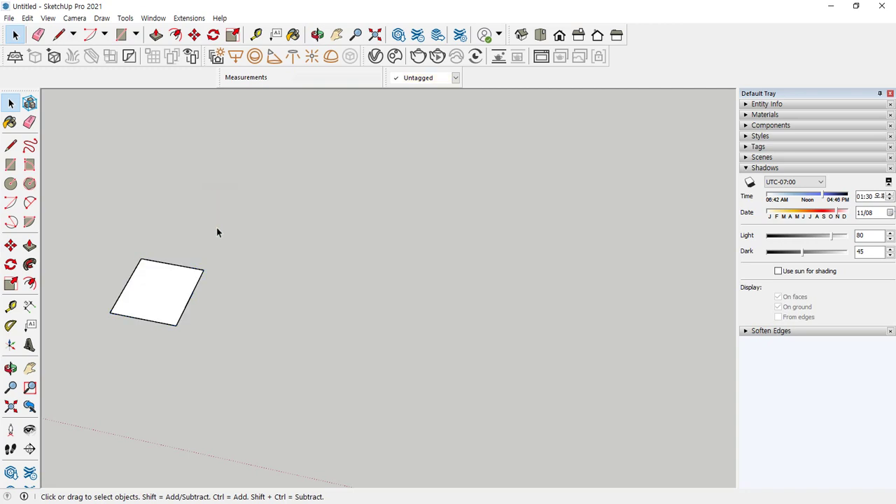
- Stretch the square into a long rectangle by moving its right edge about 189 mm along the red axis
click(199, 281)
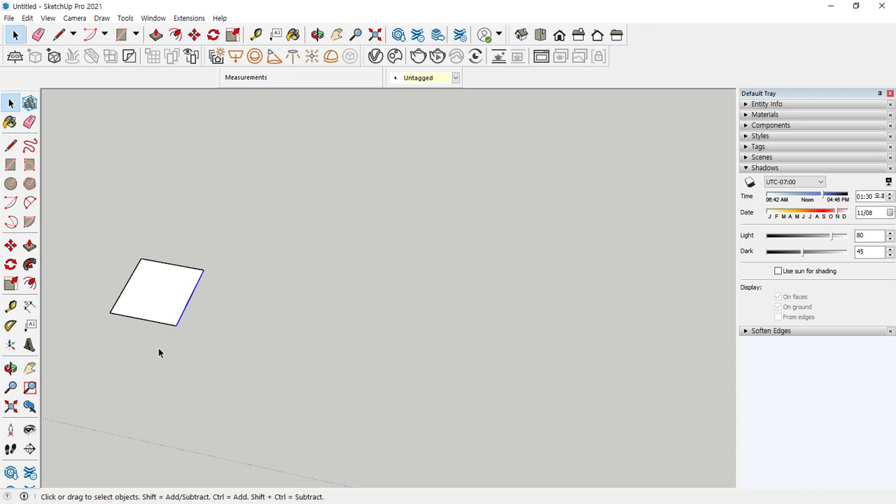
click(11, 245)
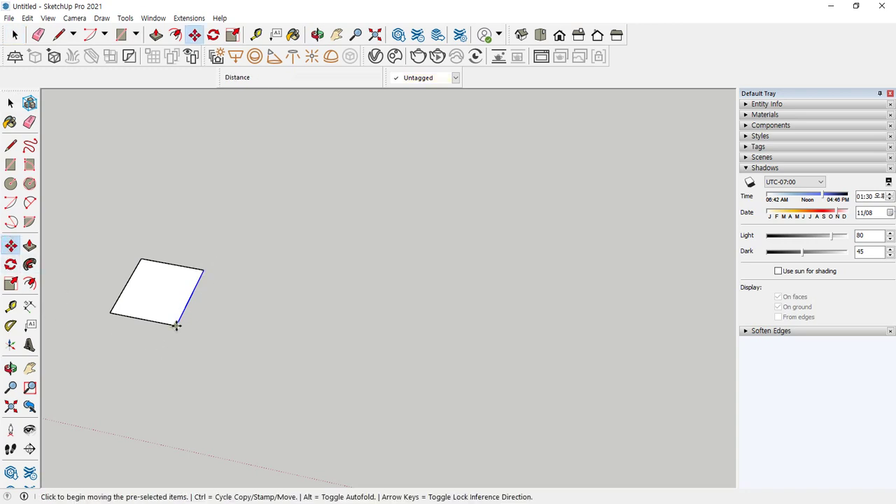
click(177, 325)
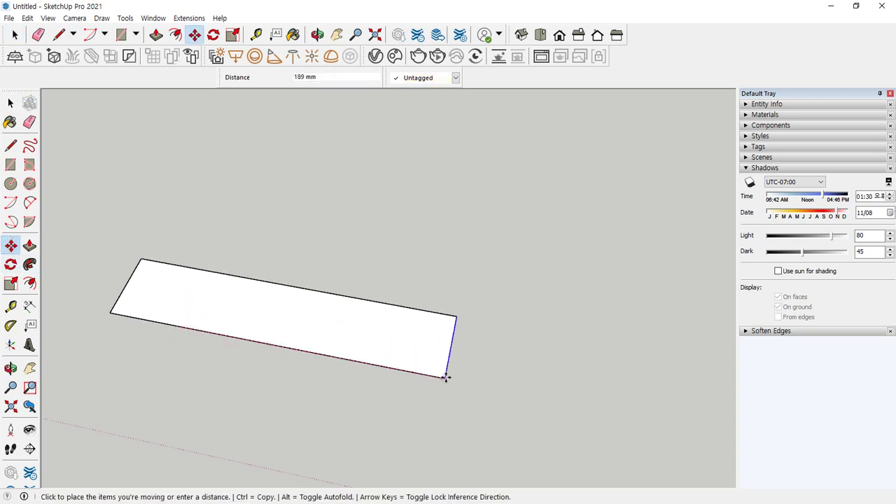
click(446, 378)
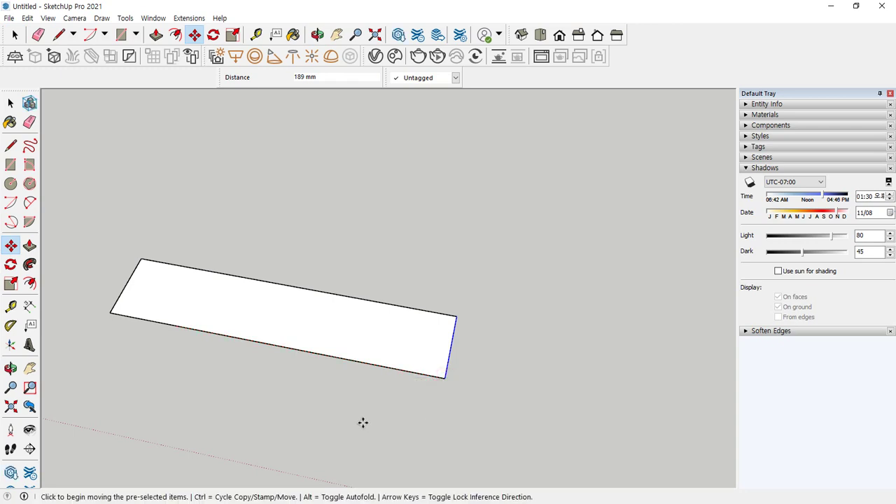
key(space)
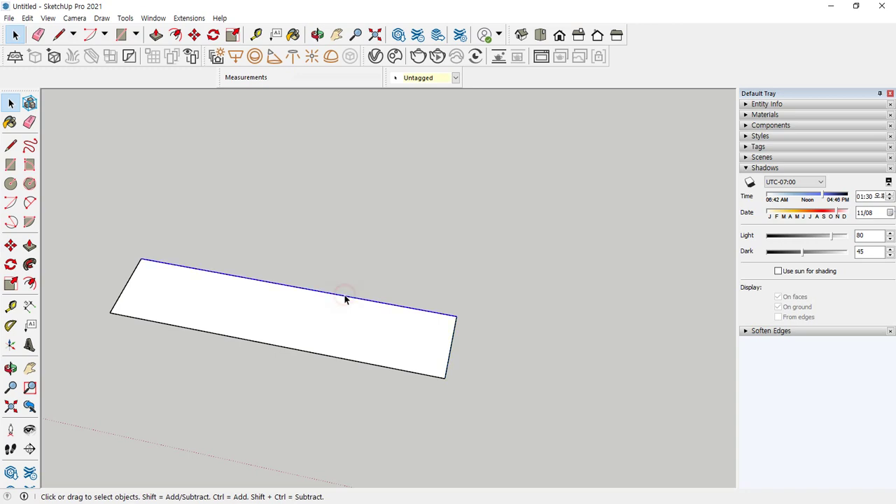
- Stretch the rectangle by moving its far edge about 115 mm along the green axis and deselect it
key(m)
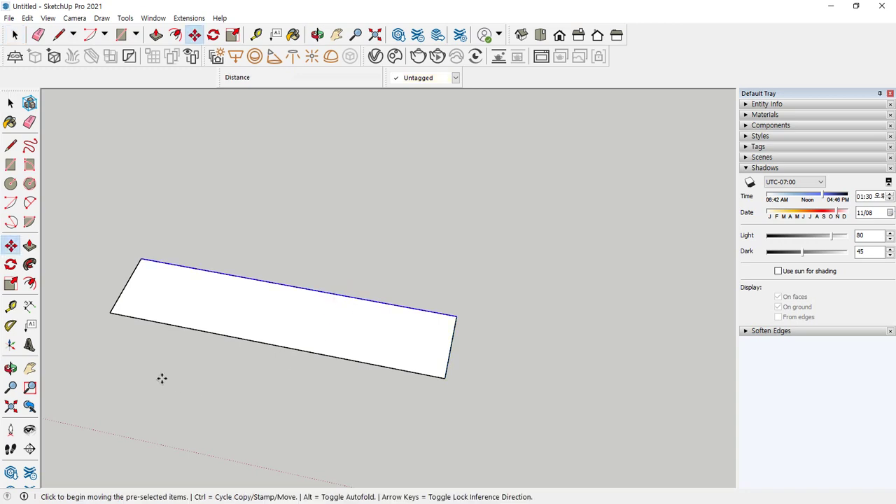
click(454, 316)
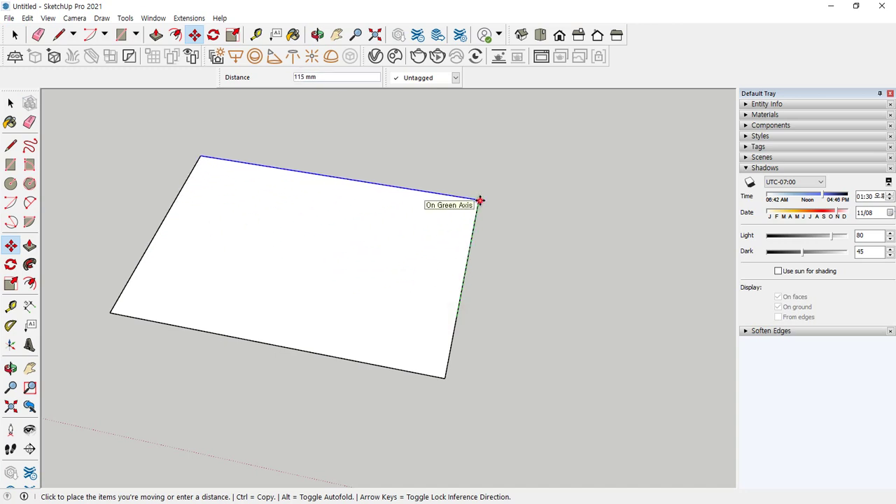
click(480, 201)
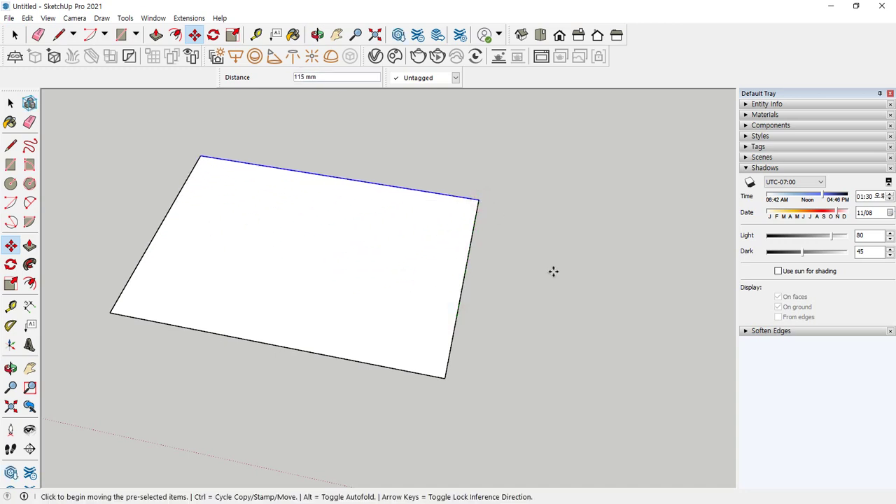
key(space)
click(547, 266)
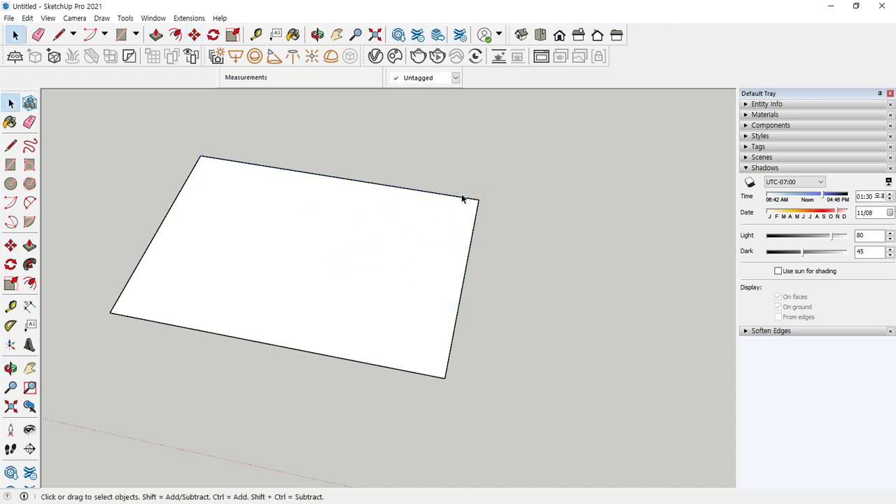
- Select the rectangle's far and right edges and try to move them together by their shared corner
click(460, 197)
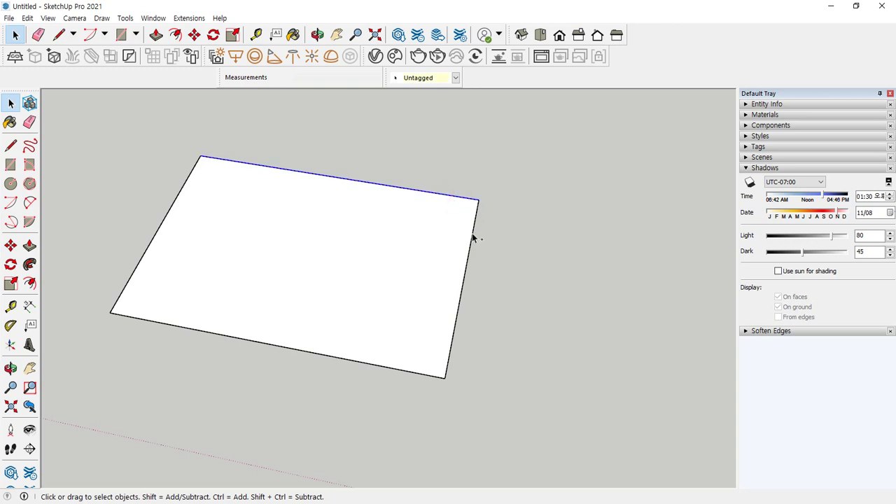
click(494, 317)
click(466, 272)
ctrl+click(417, 190)
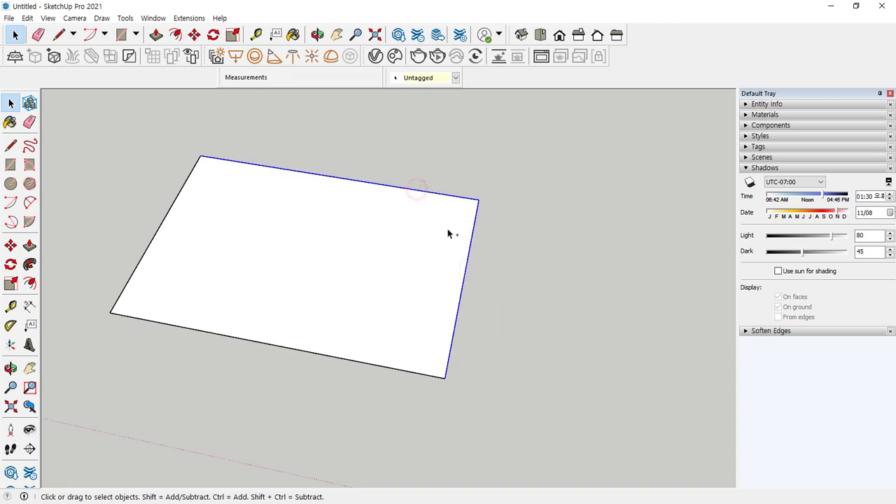
click(10, 246)
click(480, 197)
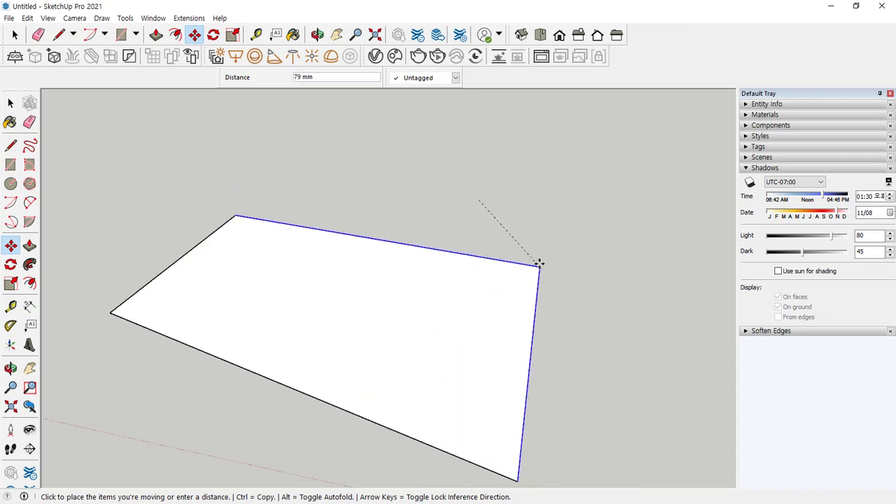
click(471, 262)
key(space)
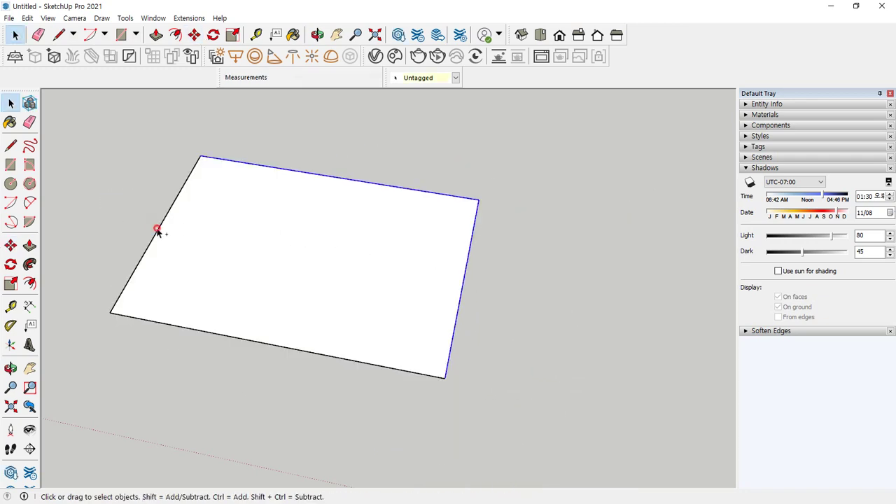
- Add the left edge to the selection, try to move the three edges together, and clear the selection
key(m)
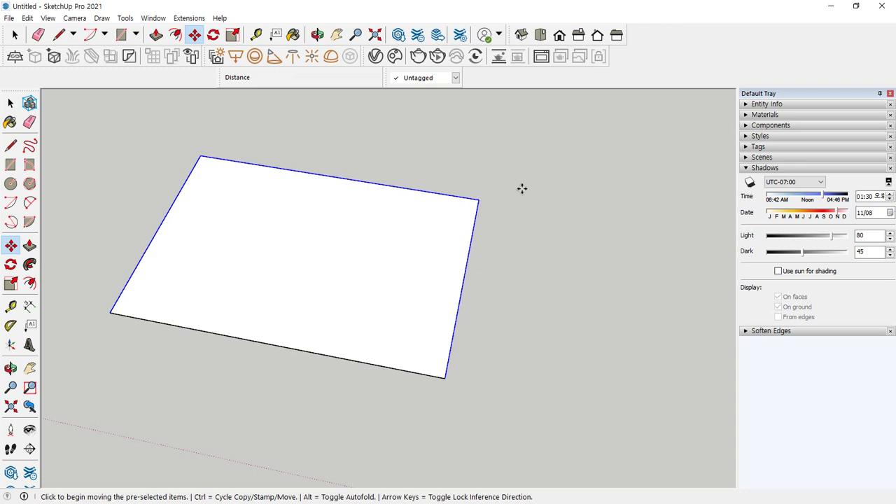
click(459, 197)
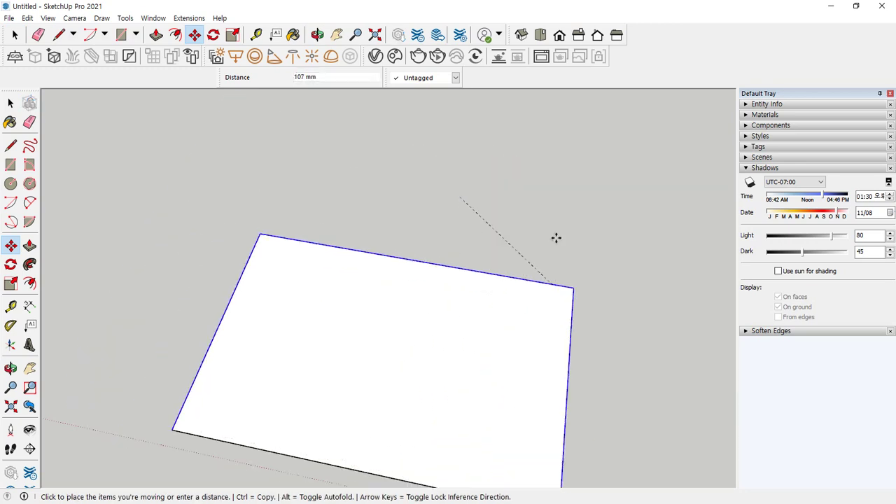
key(space)
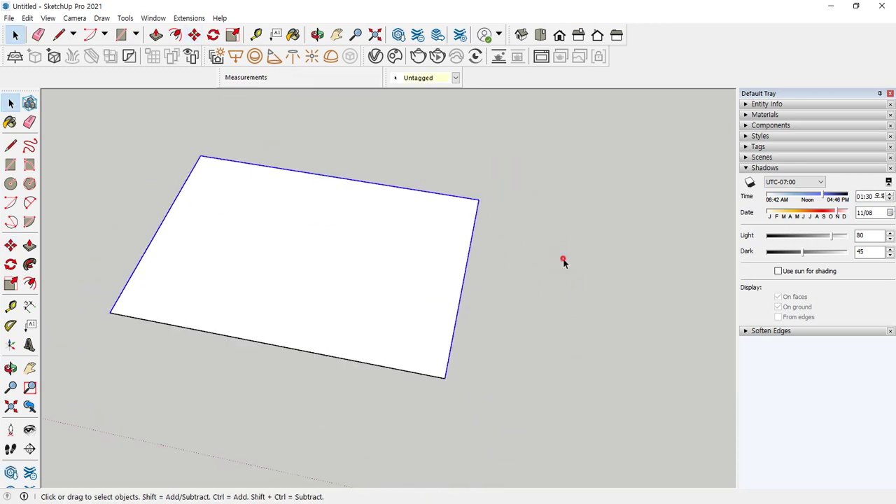
click(564, 261)
- Try to reshape the rectangle by moving only its far-right corner with nothing selected
click(11, 245)
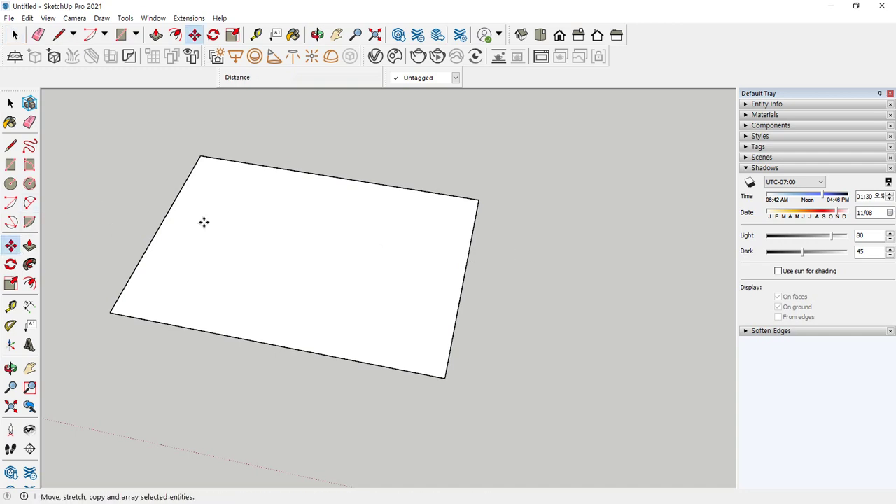
click(476, 201)
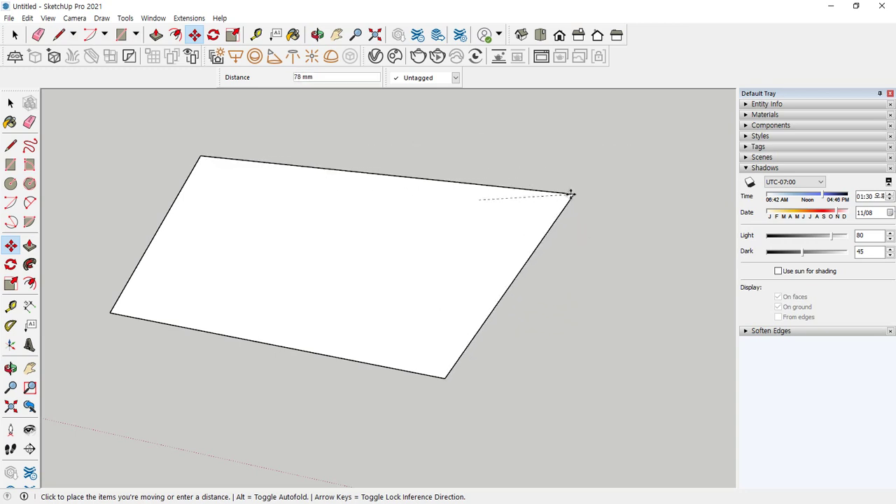
key(space)
mouse_move(486, 222)
mouse_down()
mouse_move(475, 184)
mouse_move(470, 226)
mouse_move(462, 186)
mouse_move(508, 240)
mouse_move(460, 189)
mouse_up()
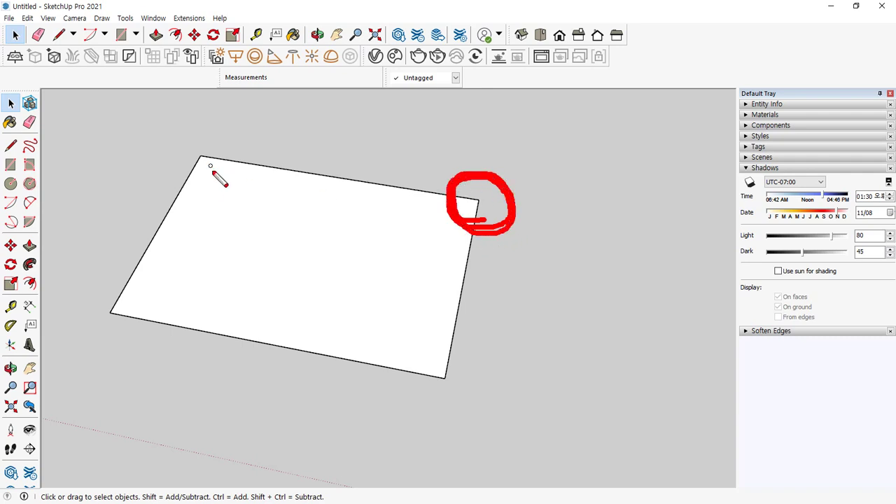
mouse_move(205, 178)
mouse_down()
mouse_move(194, 140)
mouse_move(222, 186)
mouse_up()
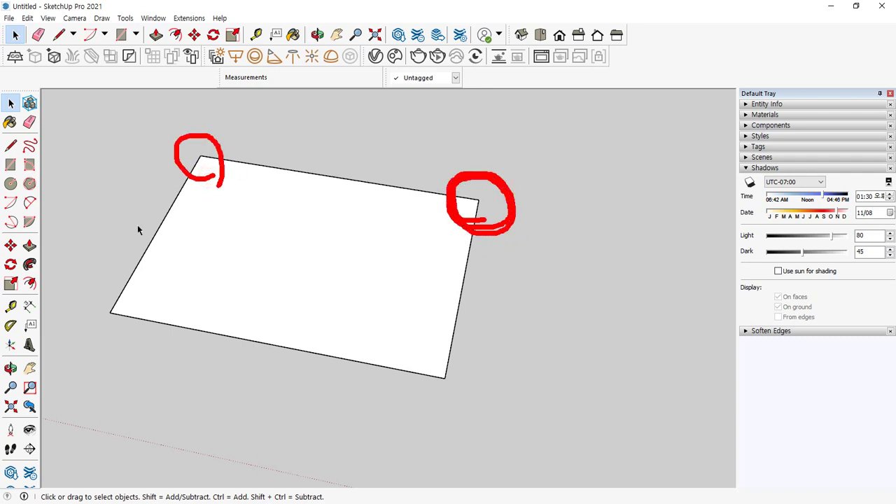
click(10, 245)
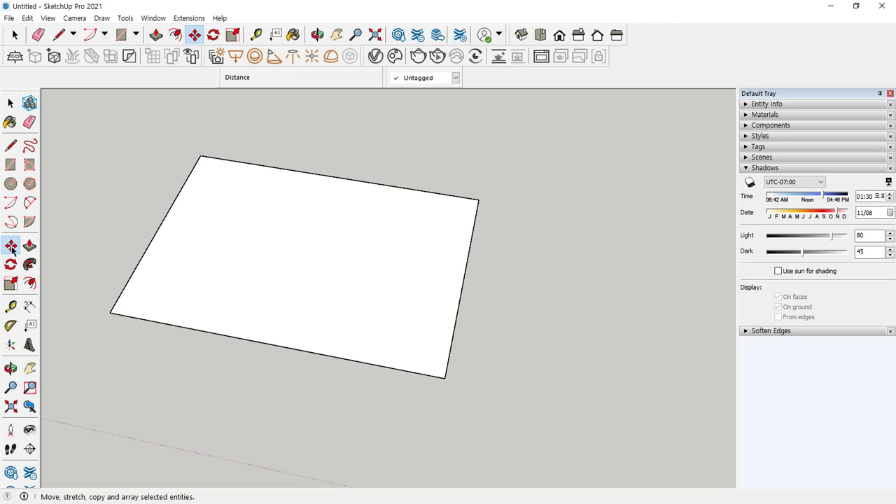
click(481, 200)
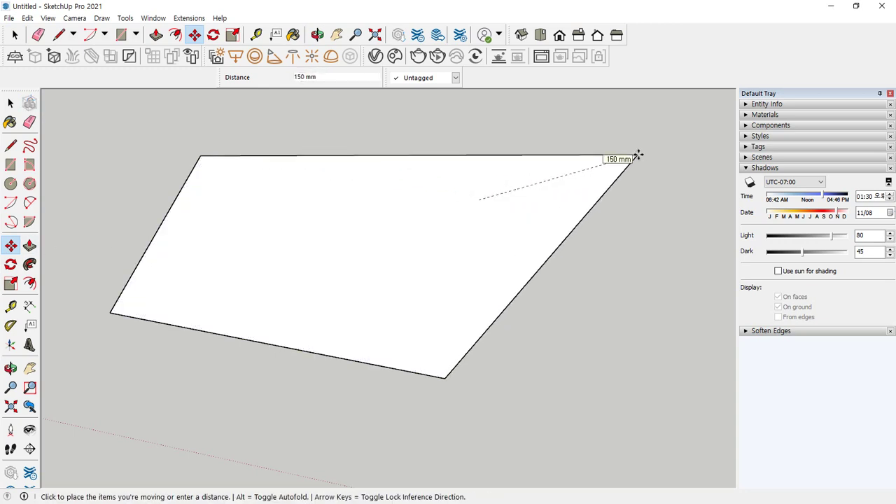
key(Escape)
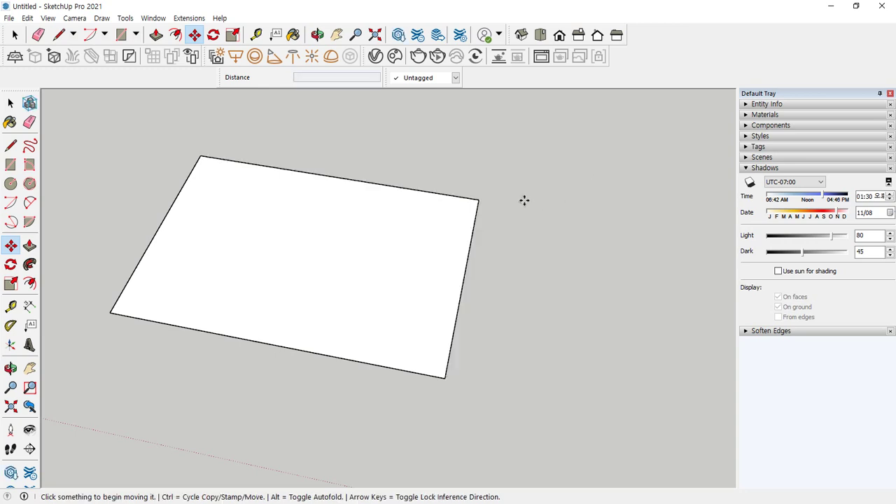
- Undo the two edge stretches and the two earlier moves of the square
key(space)
key(ctrl+z)
key(ctrl+z)
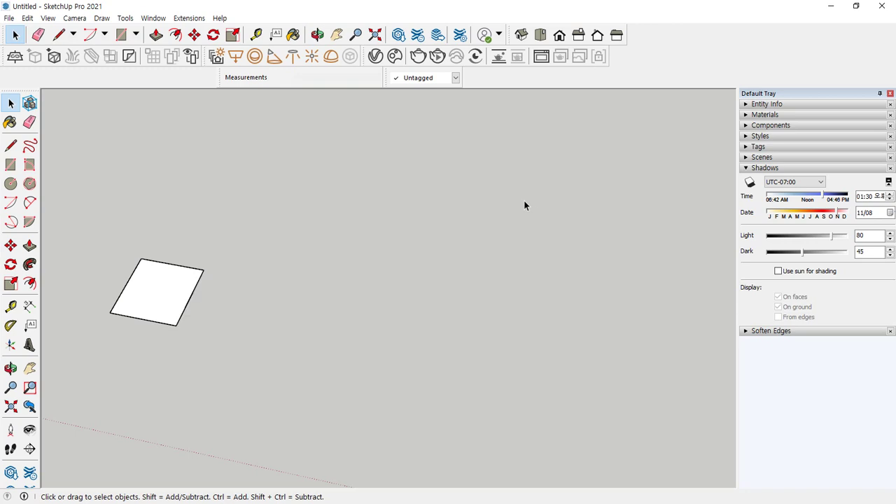
key(ctrl+z)
key(ctrl+z)
- Copy the whole square by its near-left corner about 117 mm in the positive red-axis direction and deselect the copy
drag(87, 226, 234, 402)
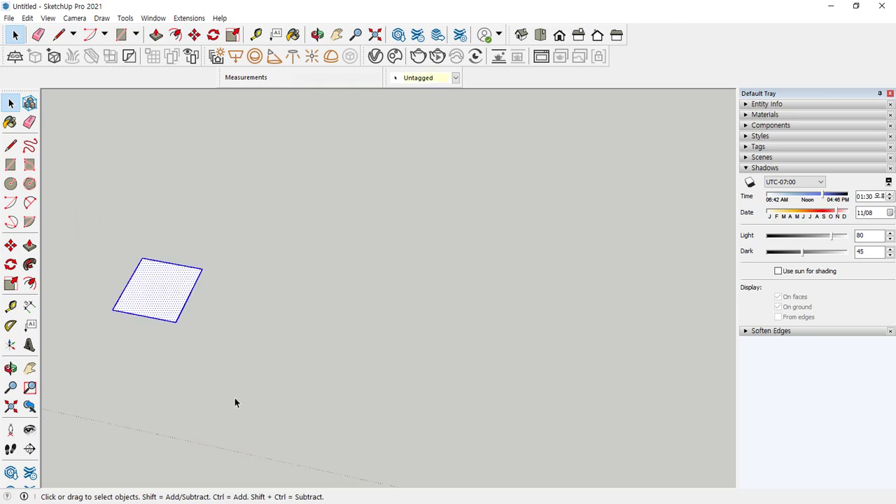
click(11, 245)
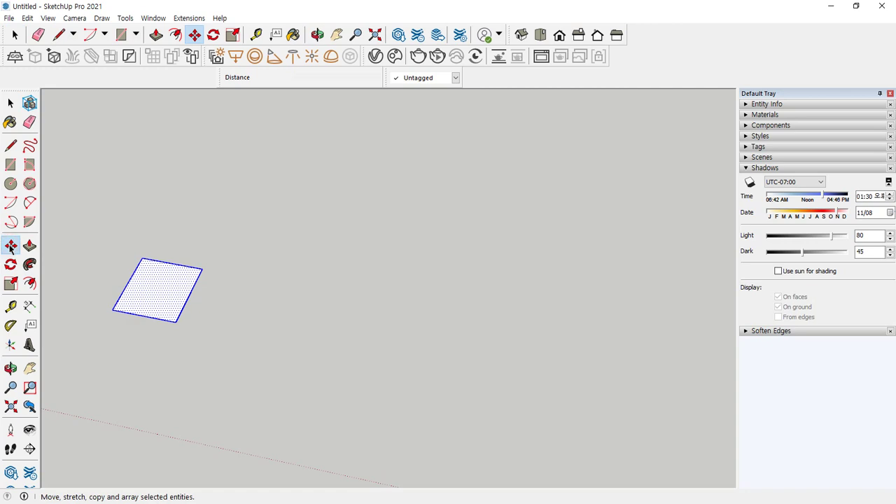
click(112, 310)
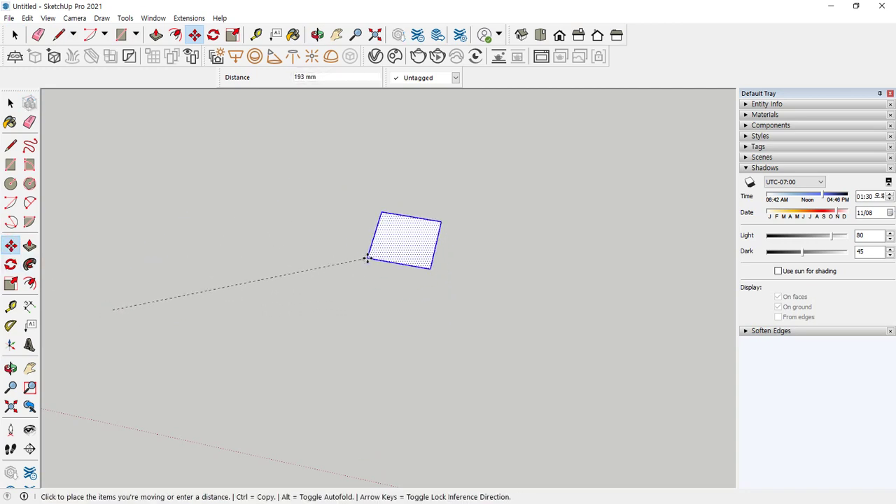
key(ctrl)
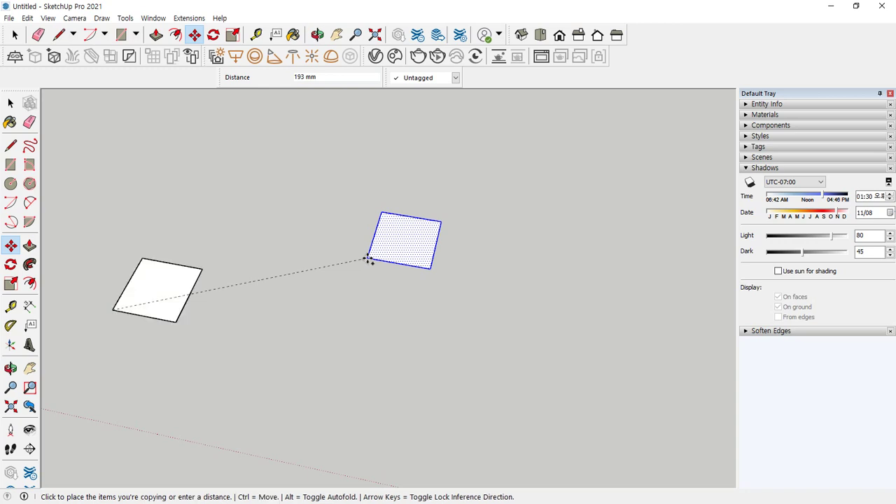
key(ctrl)
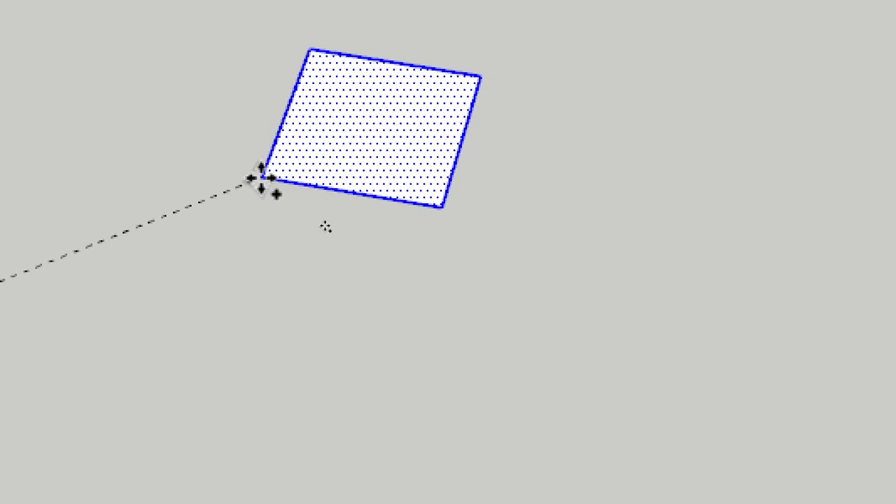
key(ctrl)
key(ctrl)
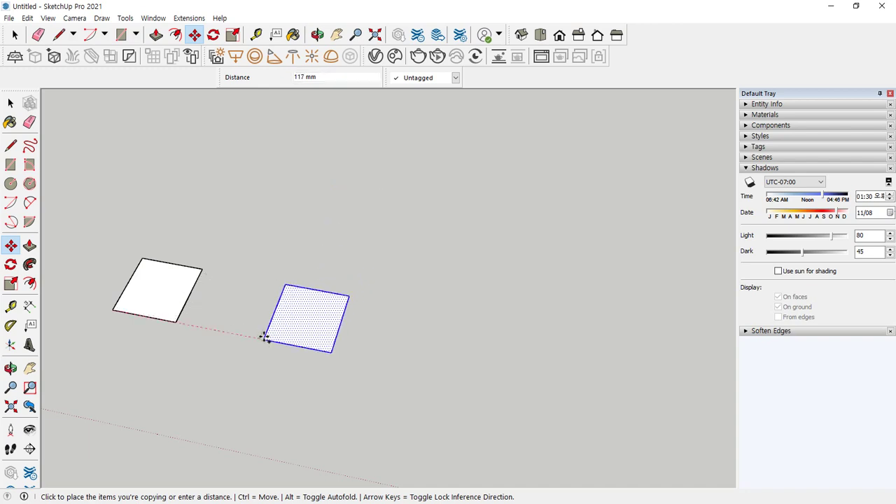
click(263, 336)
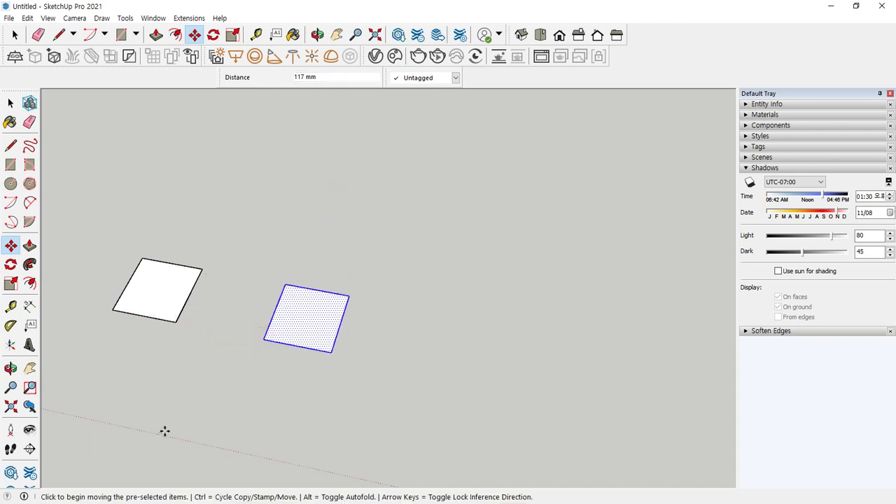
key(space)
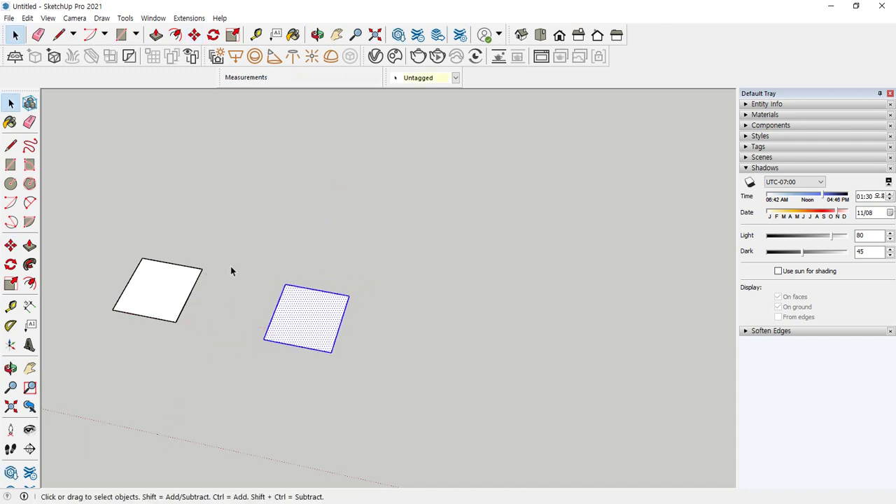
click(230, 266)
- Copy the second square by its near-left corner about 118 mm further along the red axis and deselect the new copy
drag(233, 236, 380, 413)
click(11, 245)
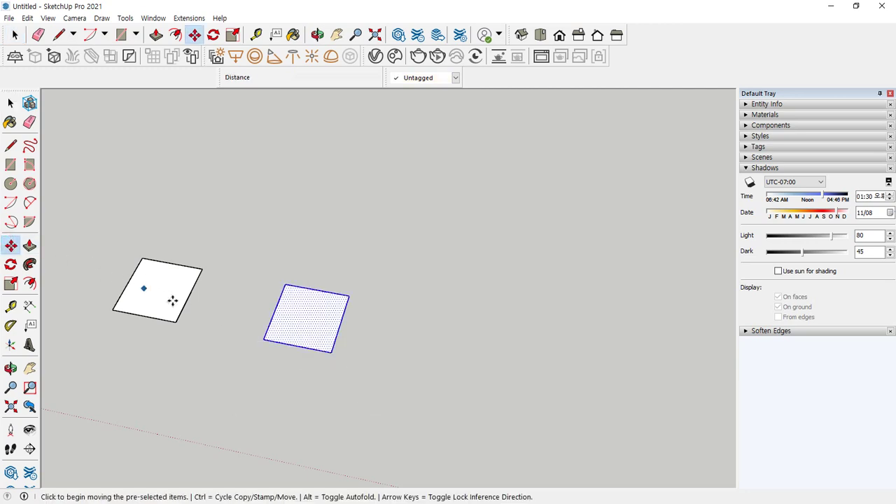
click(264, 339)
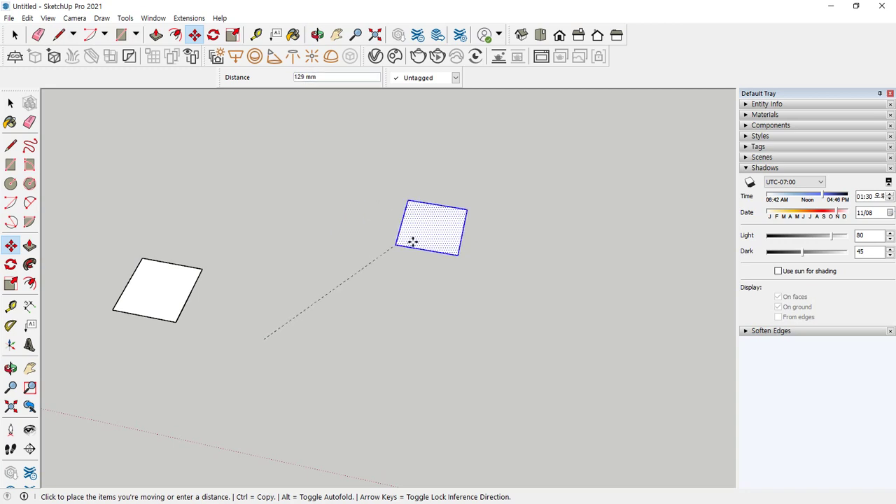
key(ctrl)
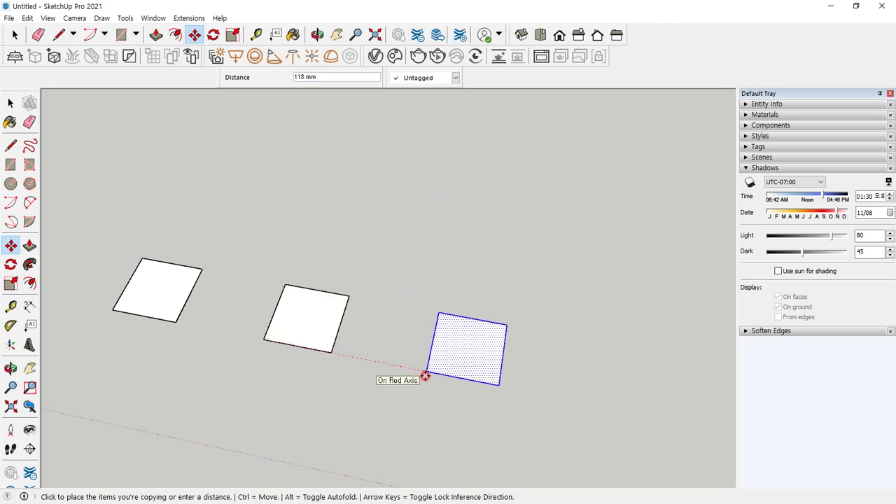
click(428, 376)
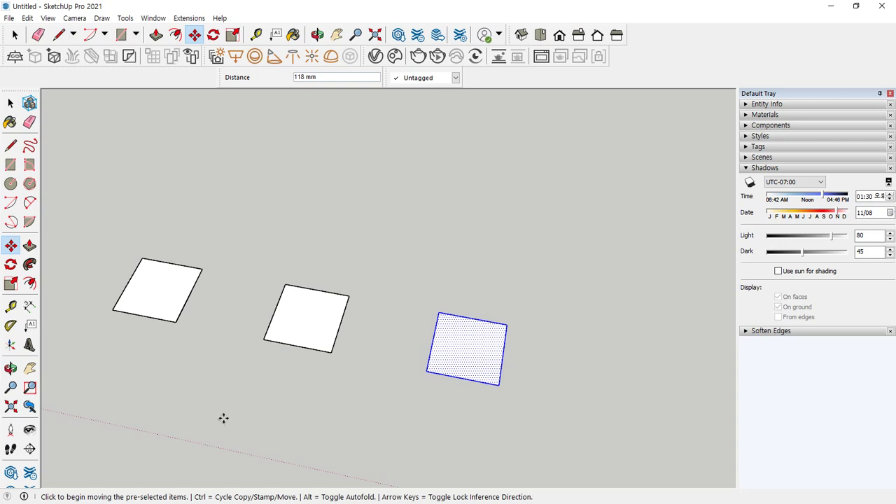
key(space)
click(403, 320)
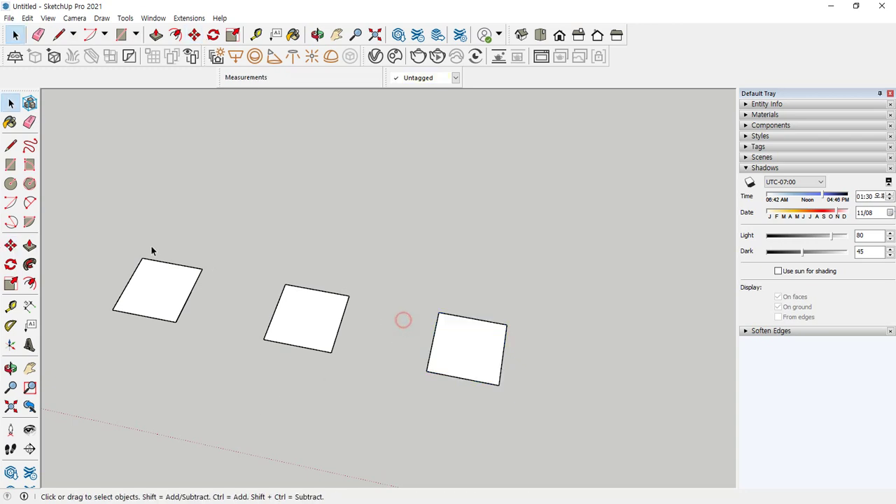
- Copy the row of three squares about 115 mm along the green axis to form a second row and deselect the copies
drag(96, 208, 511, 434)
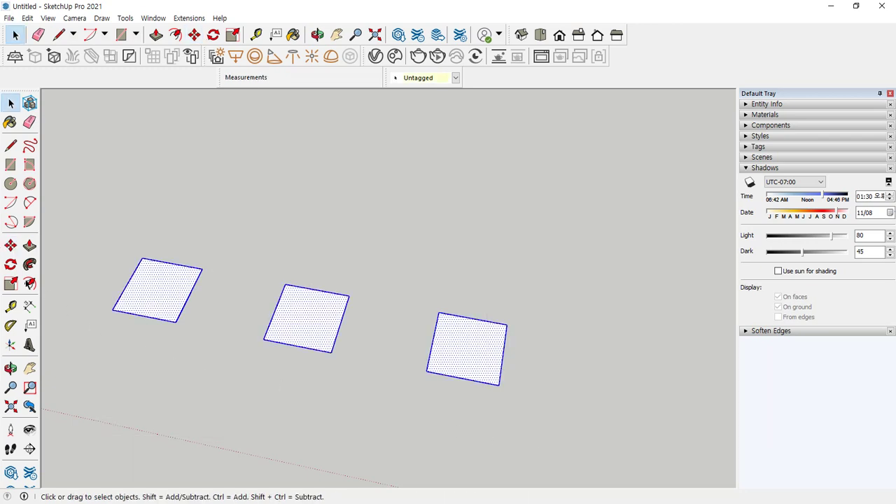
click(11, 245)
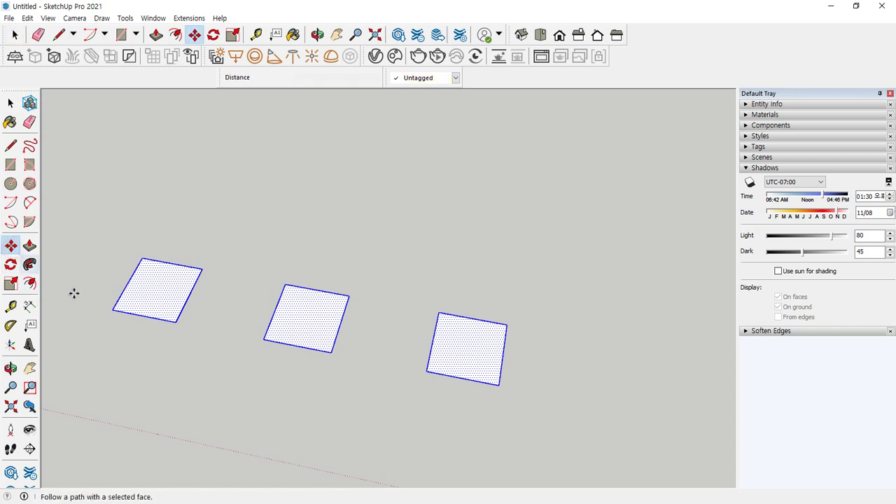
click(262, 340)
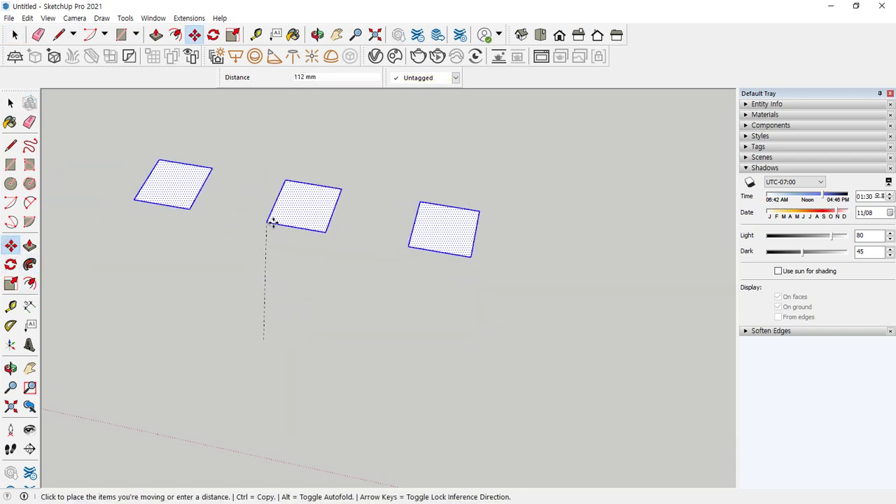
key(ctrl)
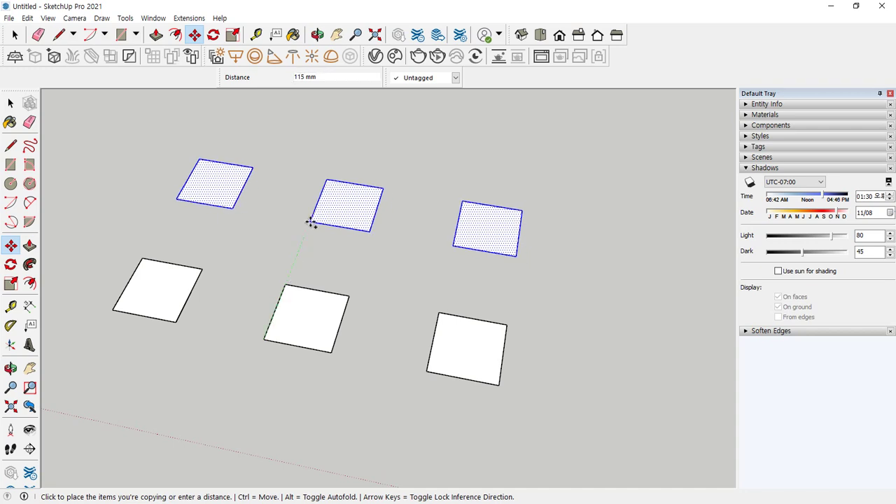
click(308, 222)
key(space)
click(410, 291)
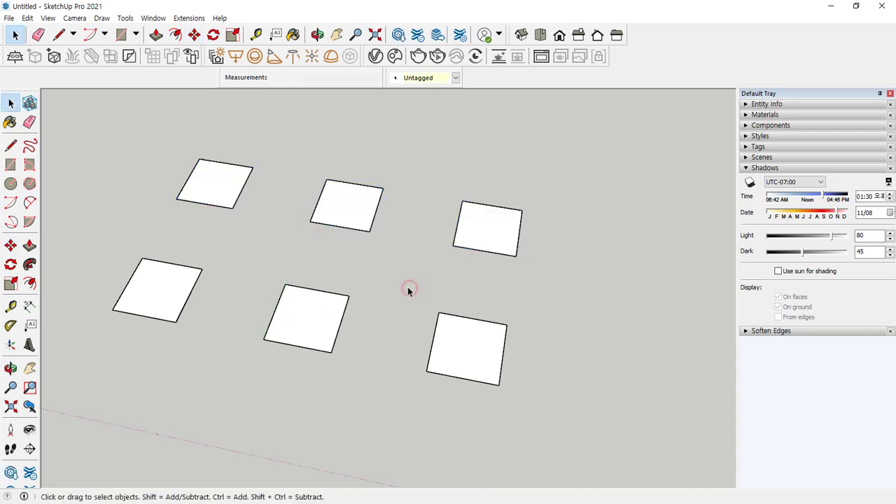
- Copy the pair of squares at the far end of both rows about 126 mm further along the red axis
drag(441, 181, 606, 434)
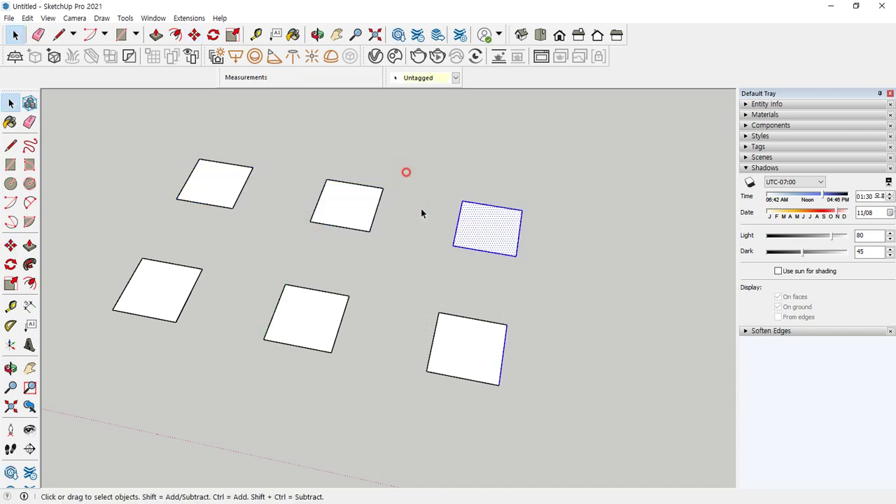
drag(421, 213, 530, 434)
click(11, 245)
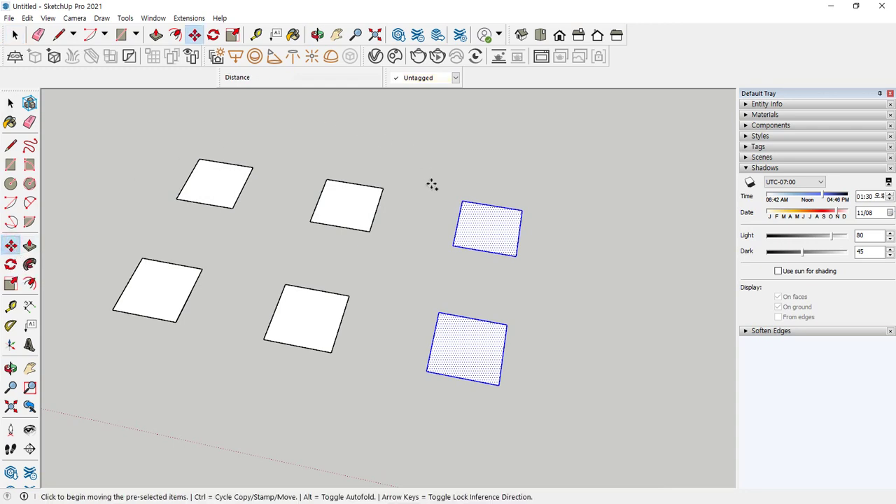
key(ctrl)
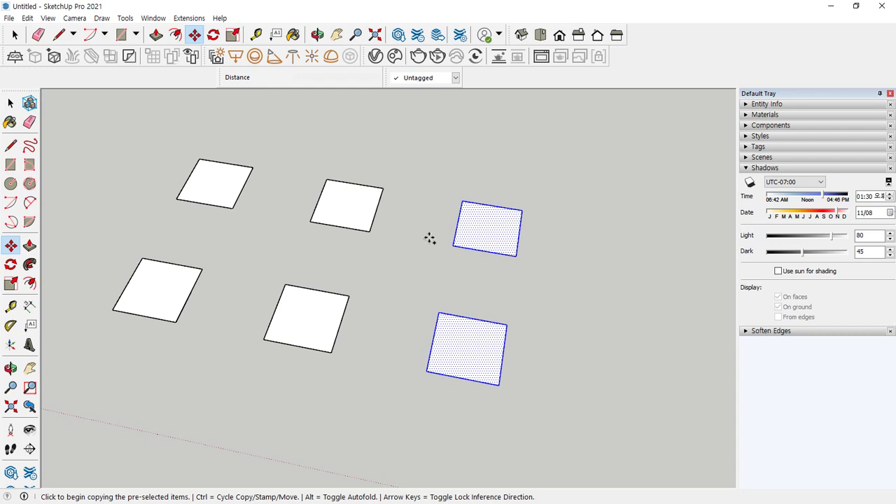
click(452, 246)
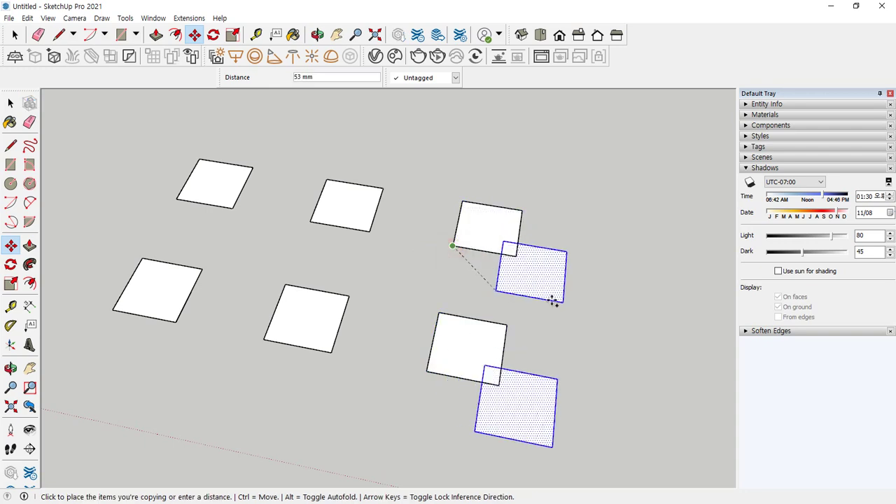
click(613, 273)
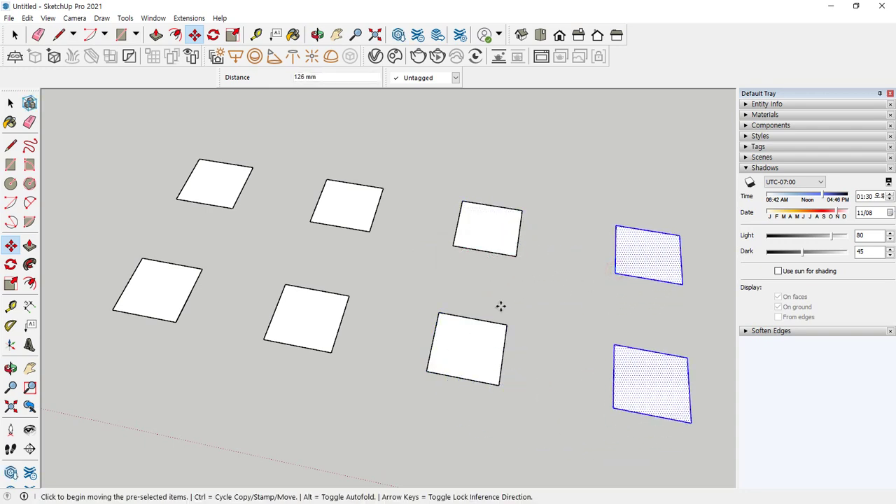
key(space)
- Copy the newest pair of squares by the back square's near-left corner about 144 mm further along the red axis
middle_drag(496, 302, 66, 246)
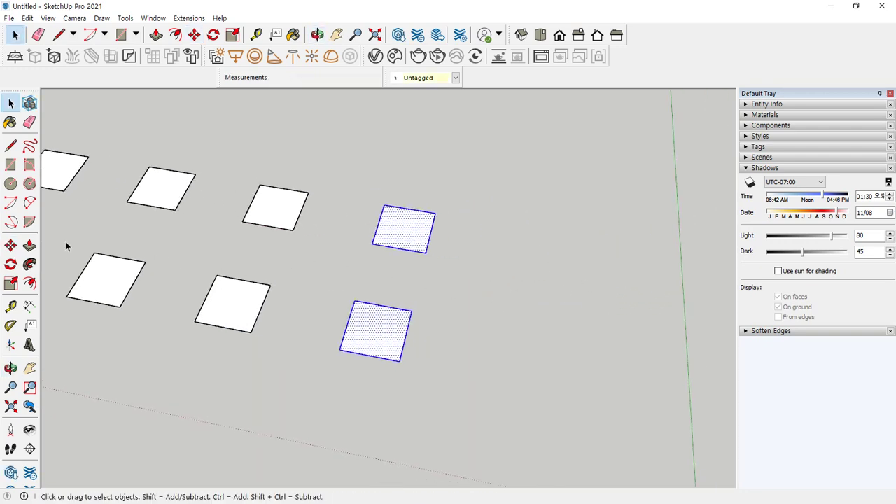
drag(309, 163, 496, 412)
click(10, 245)
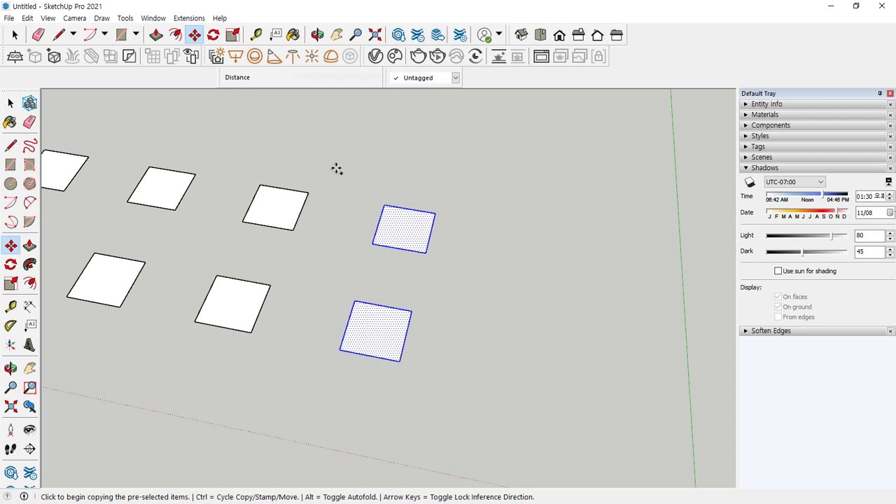
key(space)
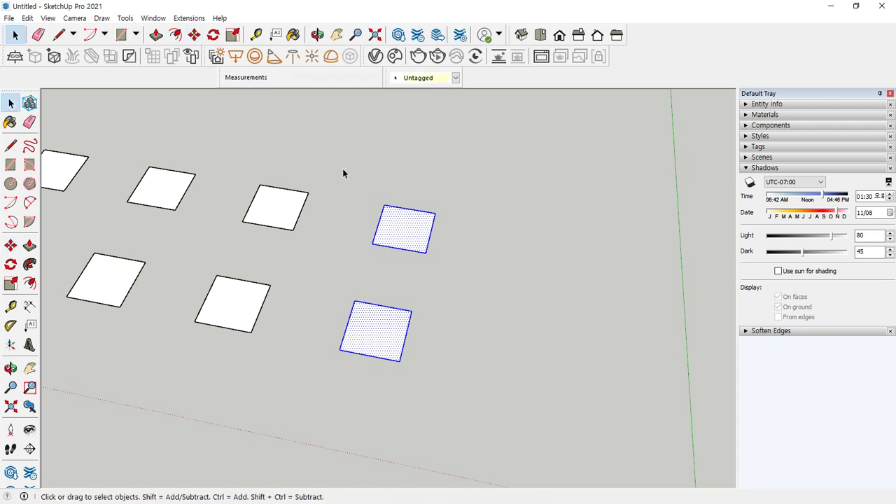
key(m)
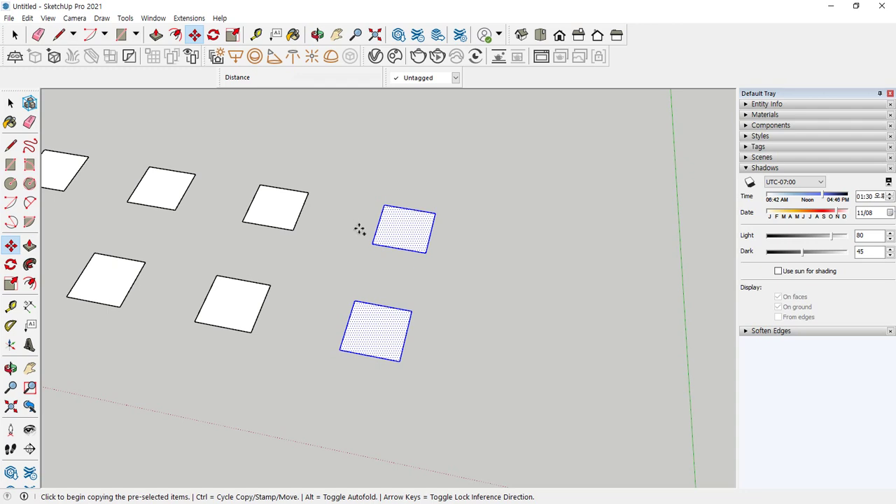
click(371, 243)
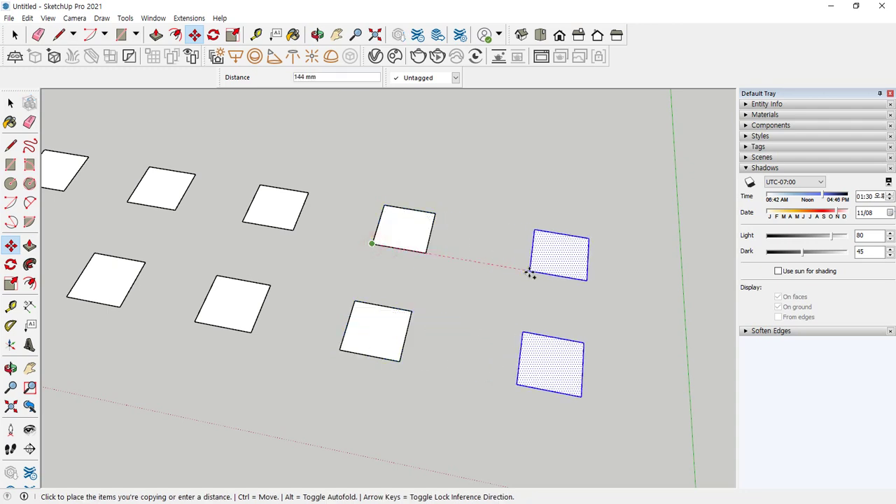
click(529, 273)
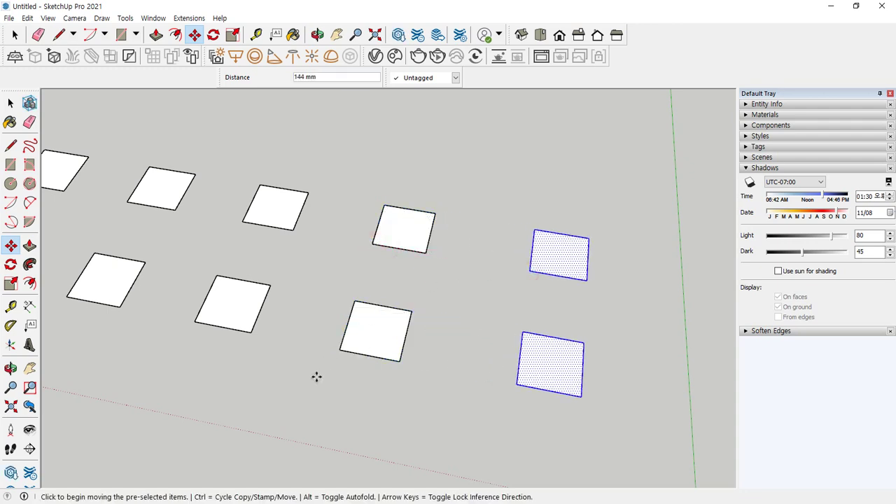
key(space)
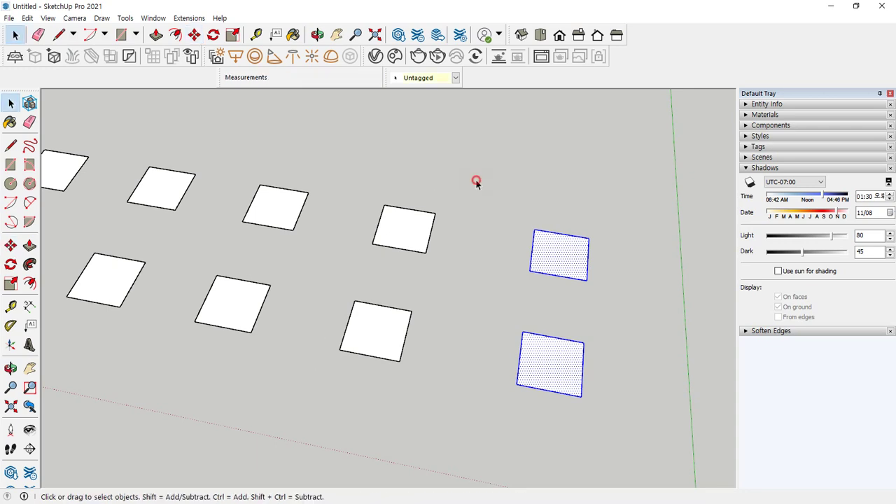
- Select the third and fourth squares of the back row and copy them about 106 mm back along the green axis
drag(473, 173, 334, 245)
ctrl+click(277, 209)
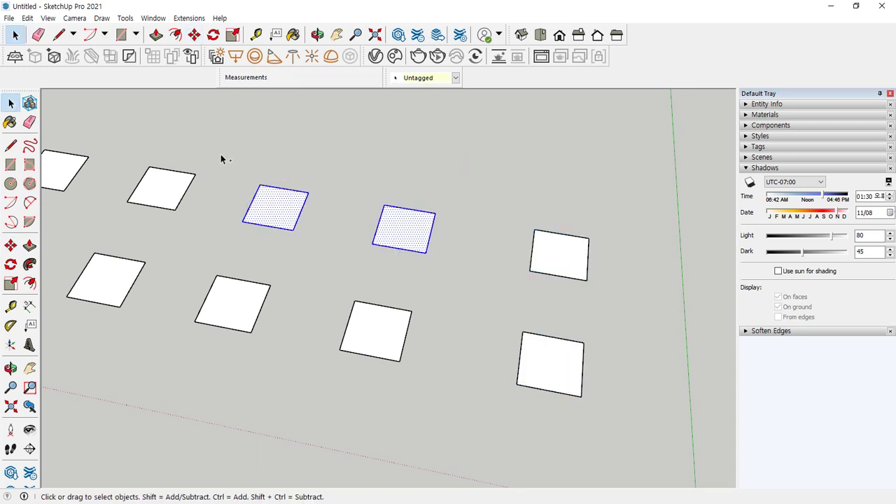
key(m)
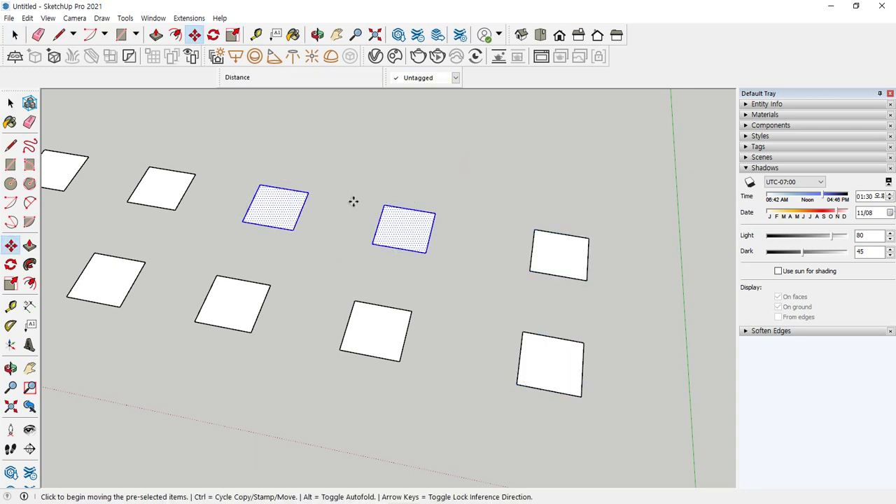
click(371, 243)
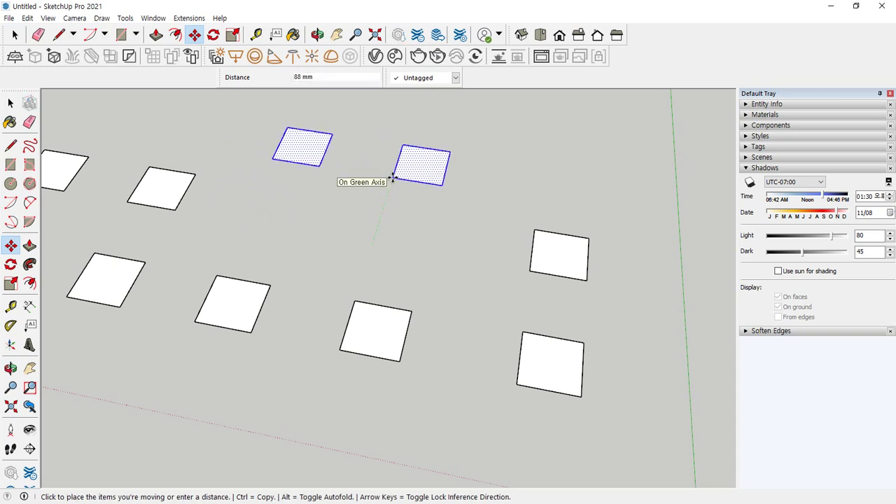
key(ctrl)
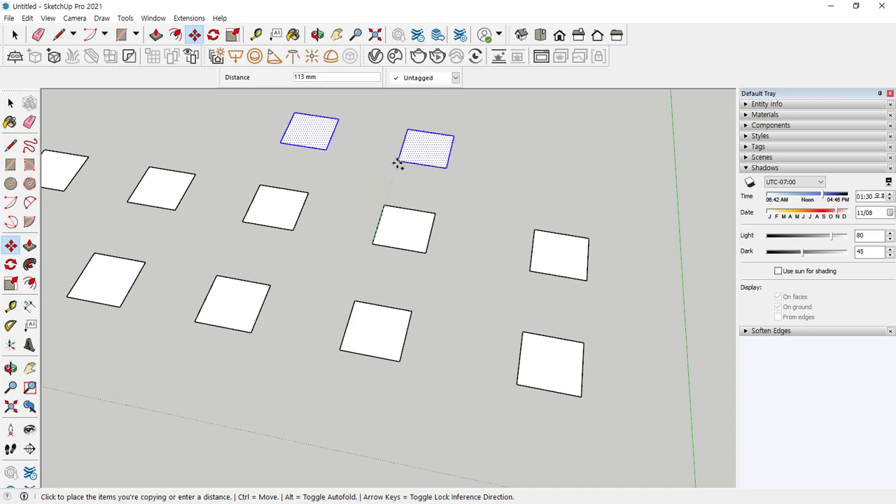
click(397, 168)
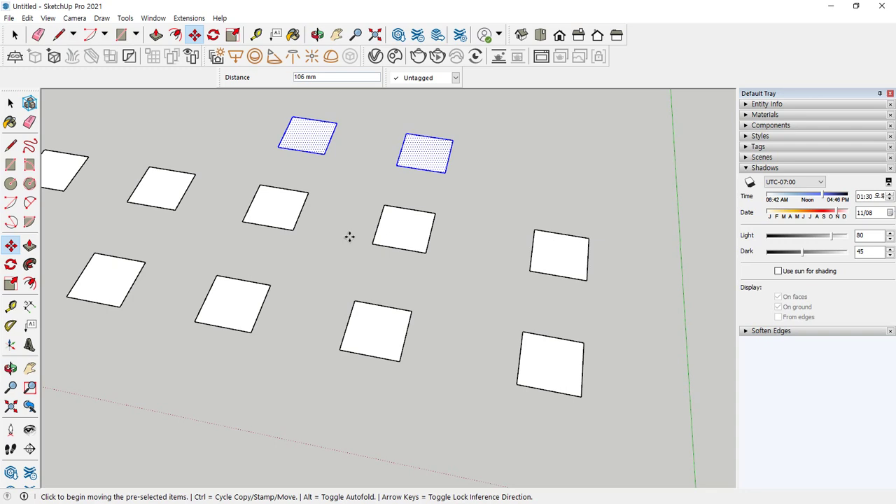
key(space)
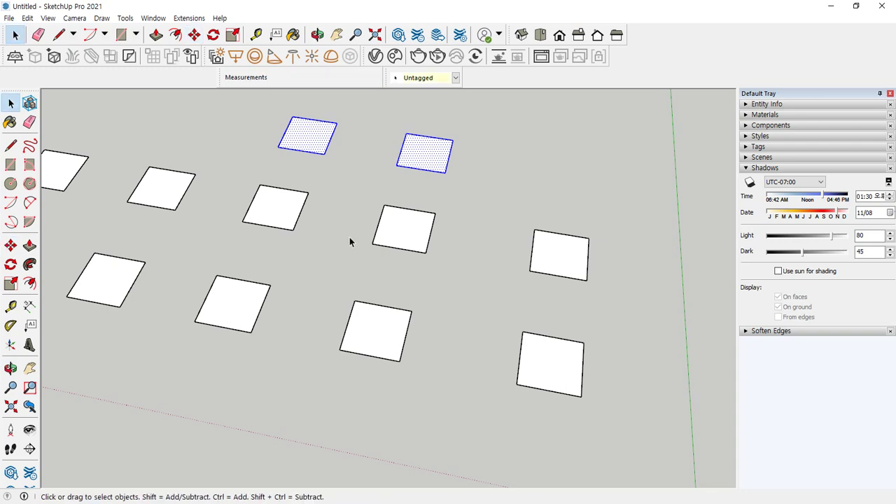
- Copy the large square's left edge 100 mm inward along the red axis as a dividing line
click(10, 245)
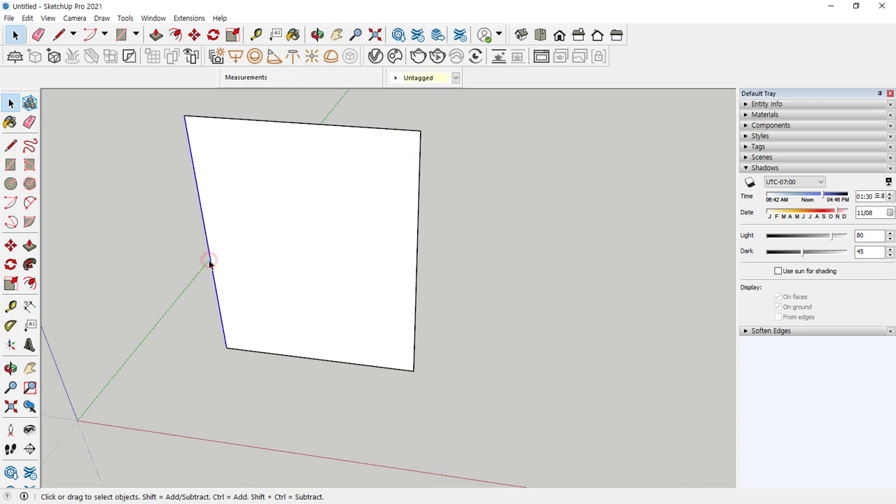
click(10, 245)
click(227, 349)
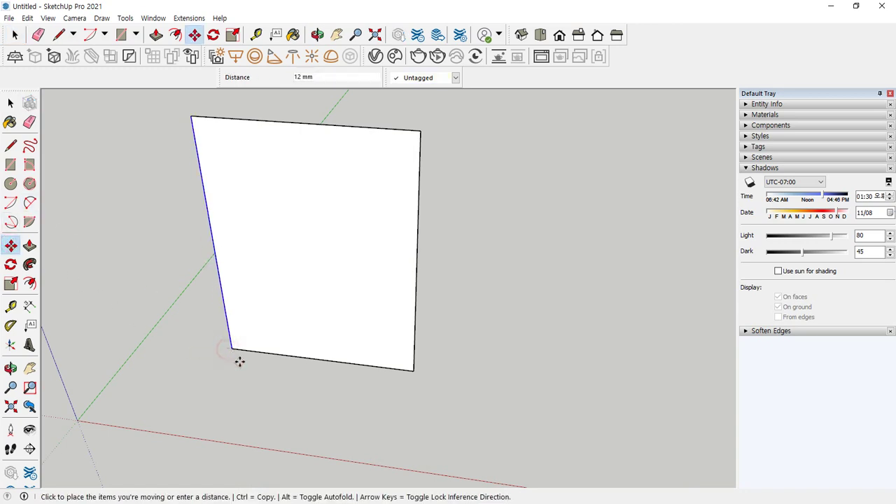
key(ctrl)
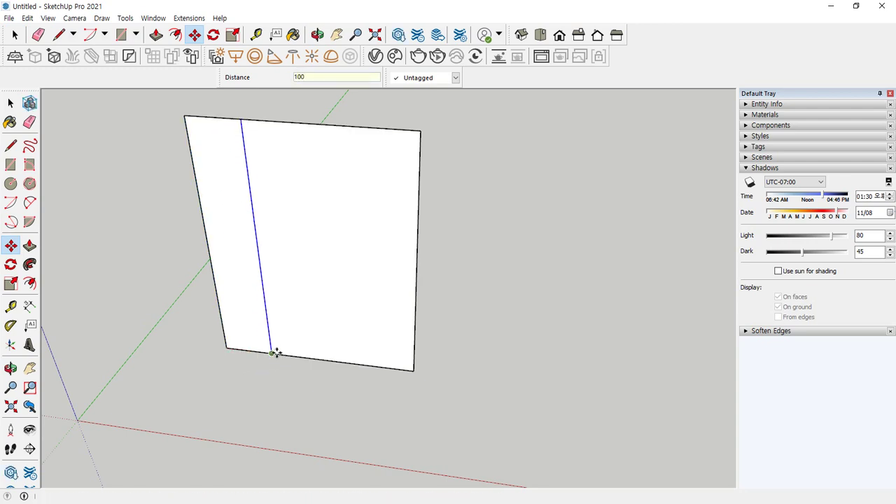
click(271, 352)
- Copy the dividing line twice more along the red axis at 100 mm spacing and clear the selection
click(272, 353)
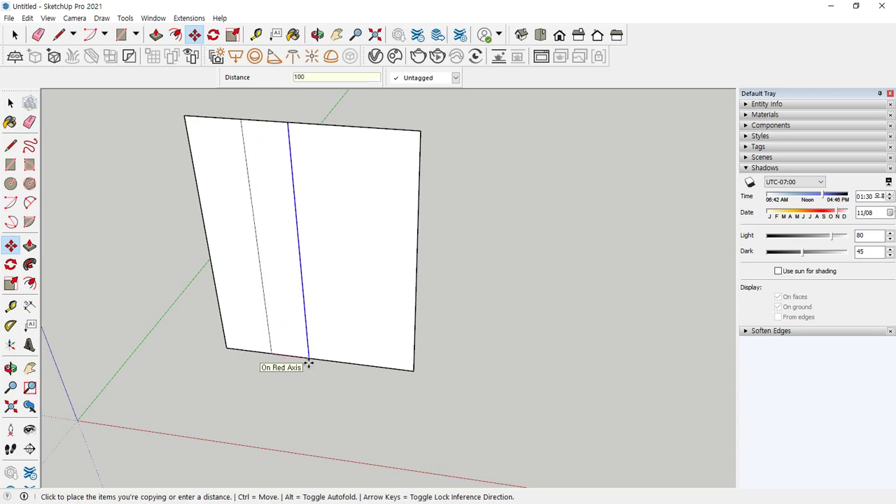
key(Return)
click(318, 358)
key(ctrl)
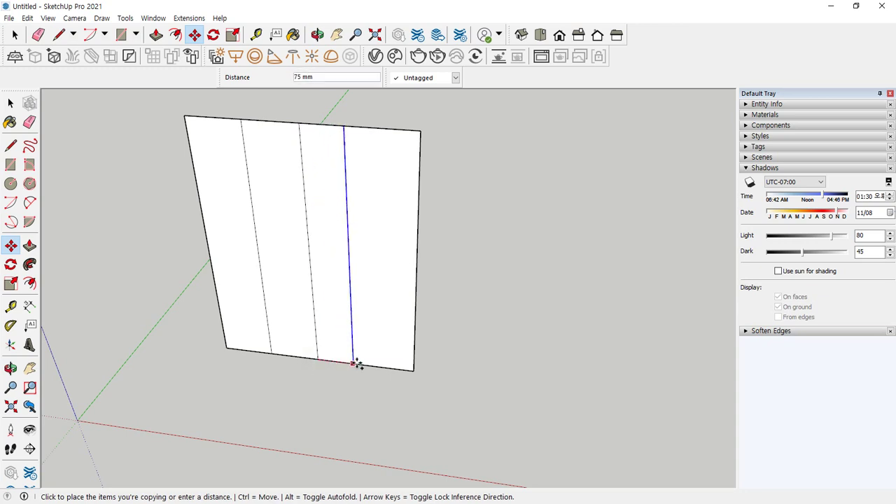
text(100)
key(Return)
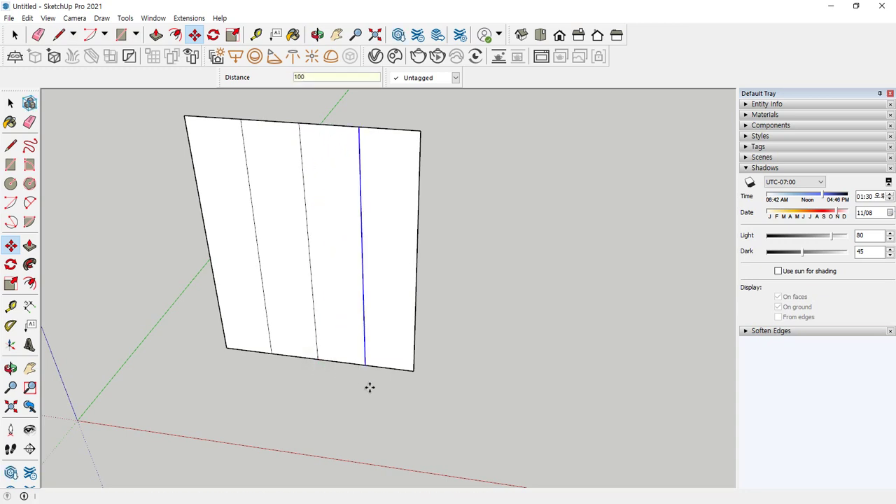
key(space)
click(321, 418)
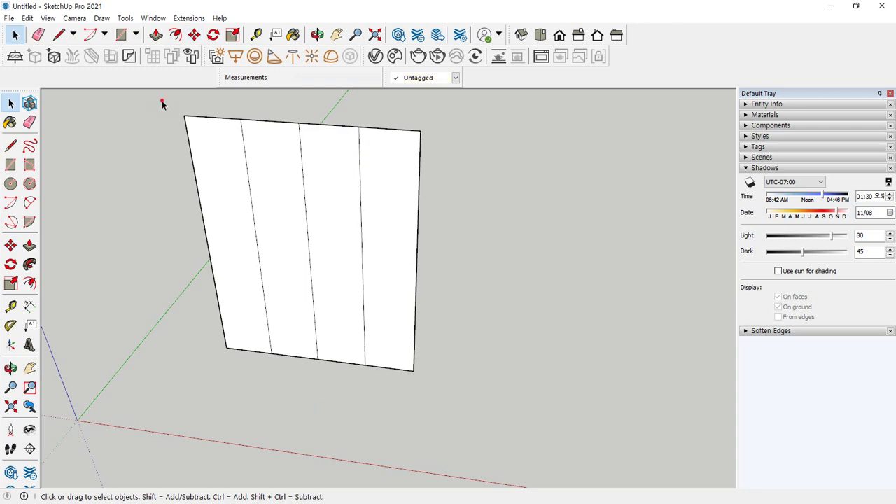
- Select the large square's whole far edge and copy it 100 mm toward the near edge
drag(162, 103, 491, 155)
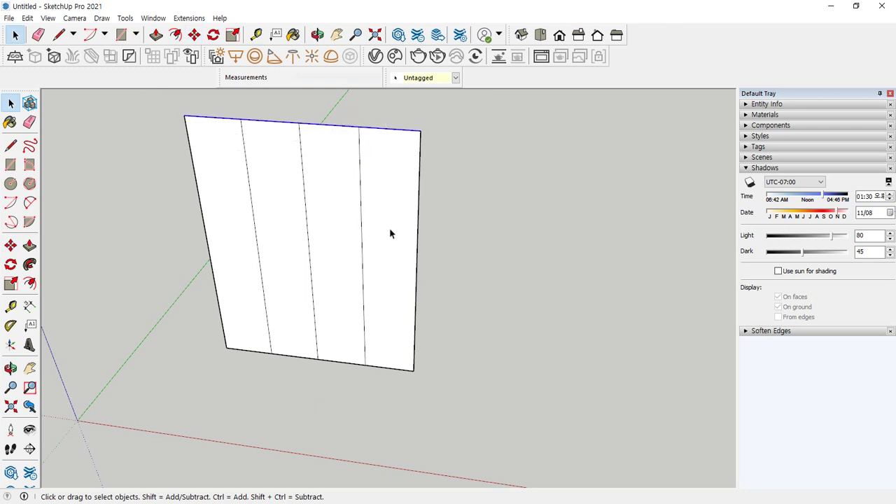
key(m)
click(423, 130)
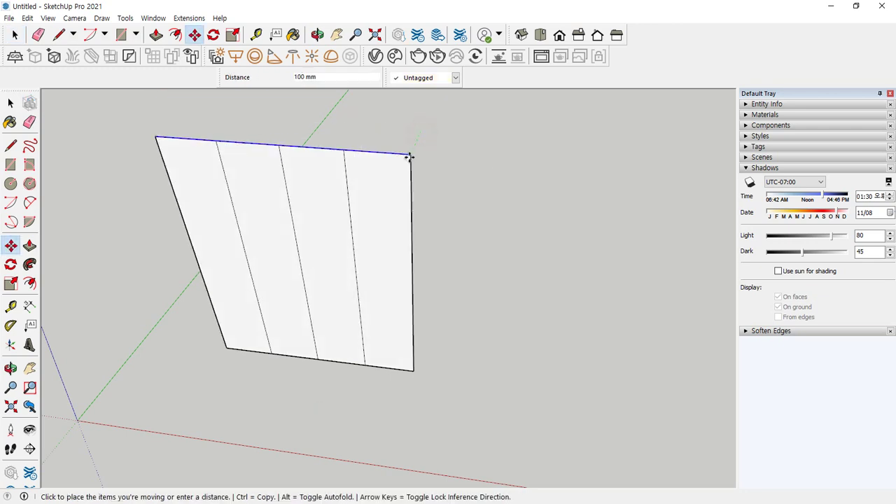
key(ctrl)
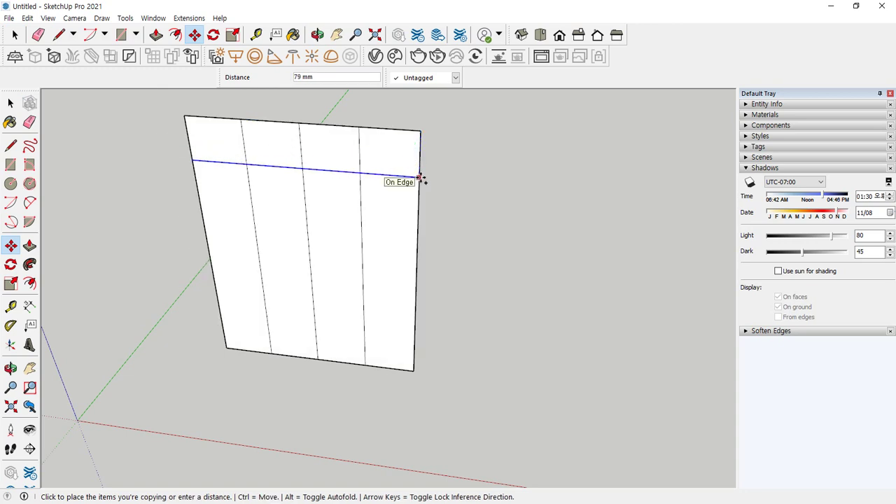
key(Return)
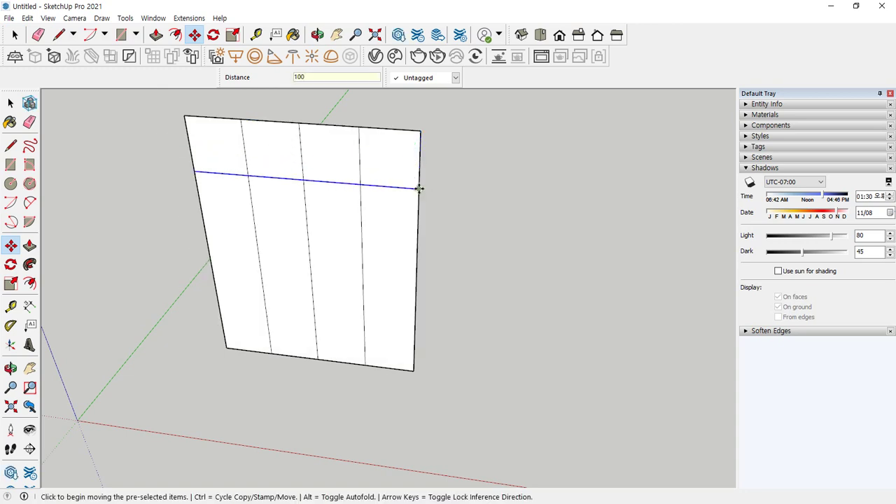
- Copy the horizontal dividing line three more times down the rectangle along the blue axis at 100 mm spacing and clear the selection
click(419, 187)
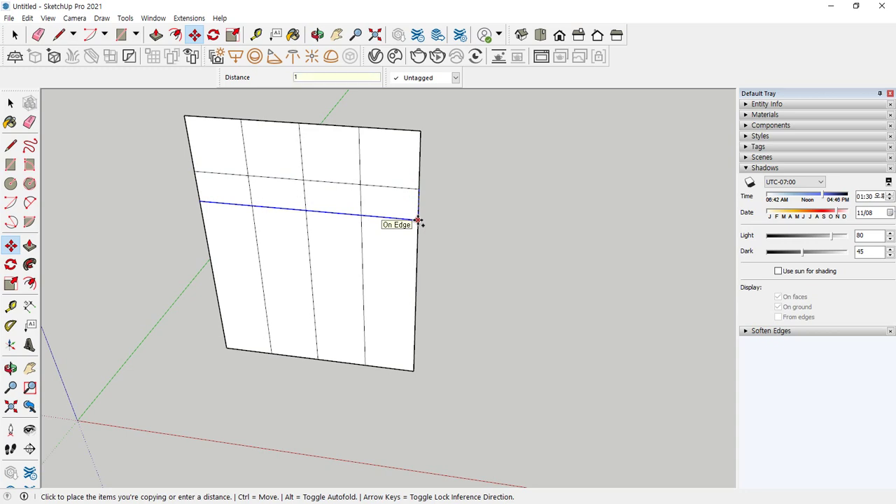
key(Return)
click(418, 242)
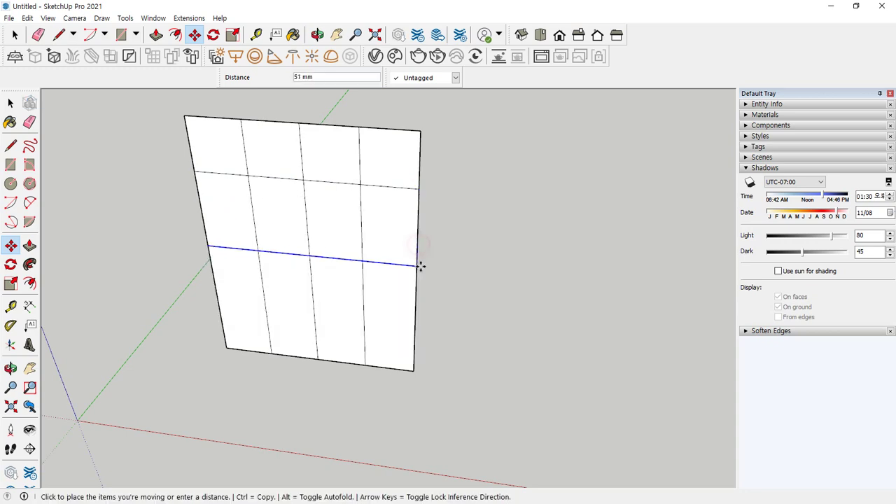
key(ctrl)
text(100)
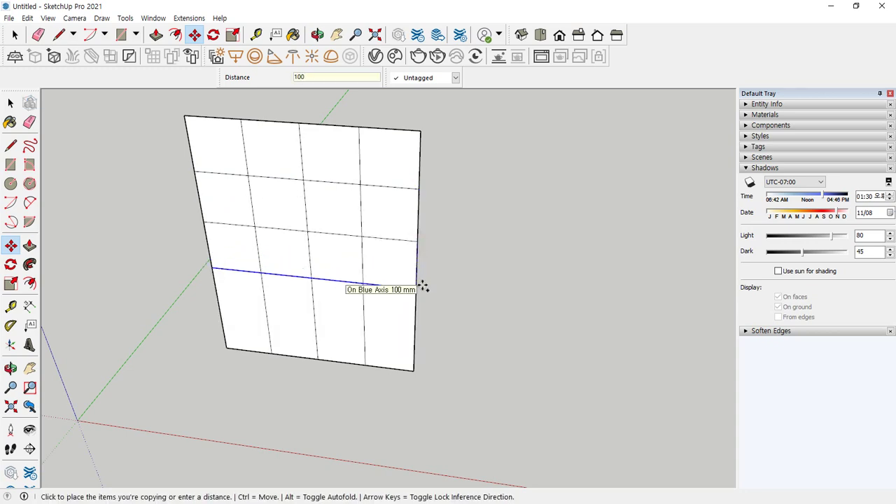
key(Return)
click(413, 290)
key(ctrl)
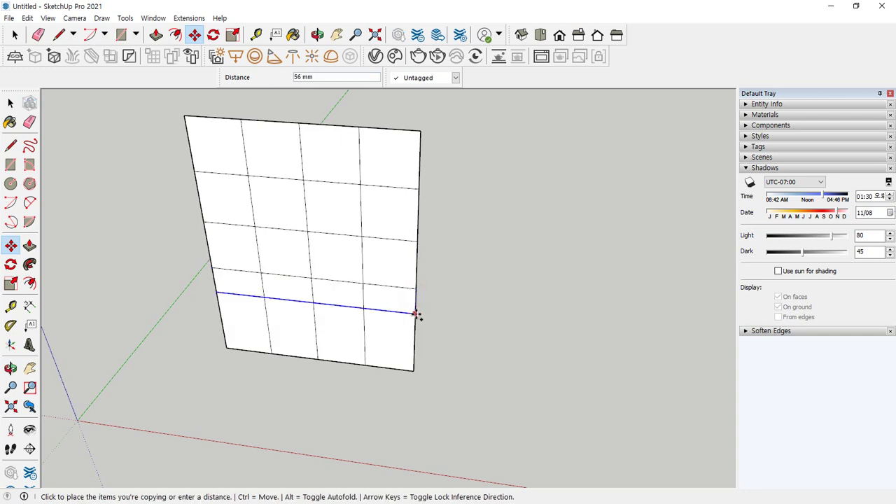
text(10)
key(Return)
key(space)
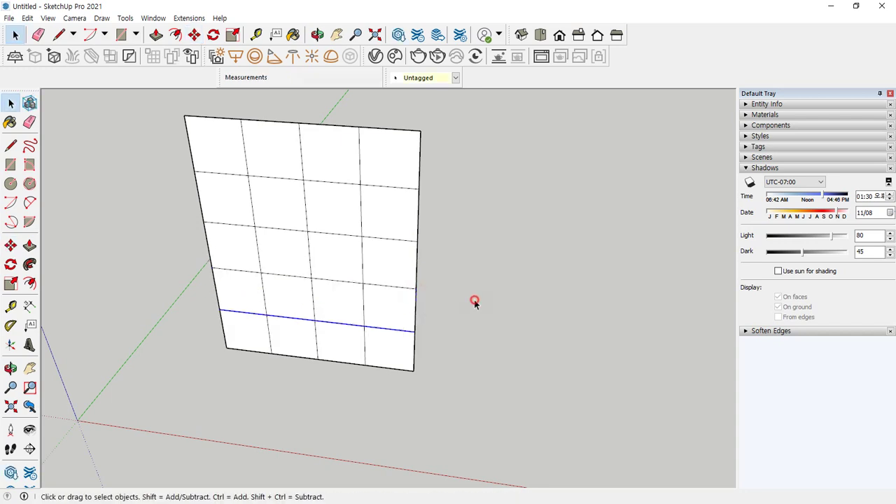
- Draw a 90-degree arc of 100 mm radius in the rightmost column's second row, centred where the second horizontal dividing line meets the right edge
middle_drag(465, 302, 492, 277)
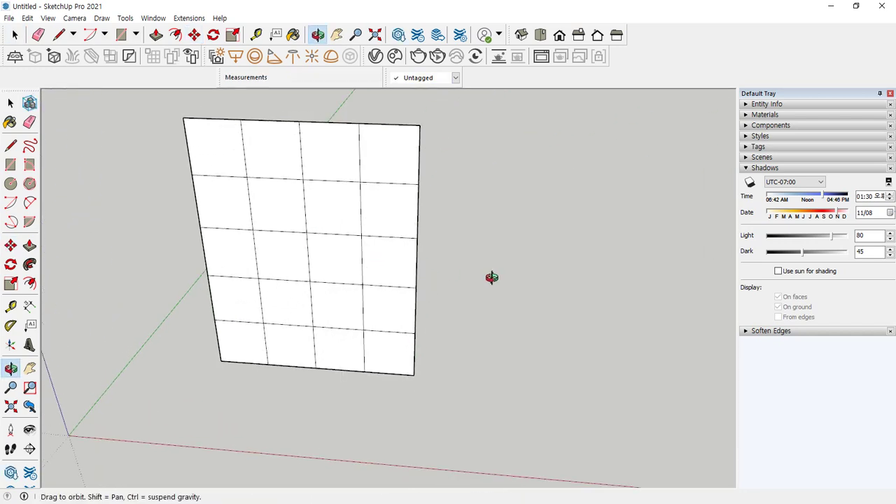
key(c)
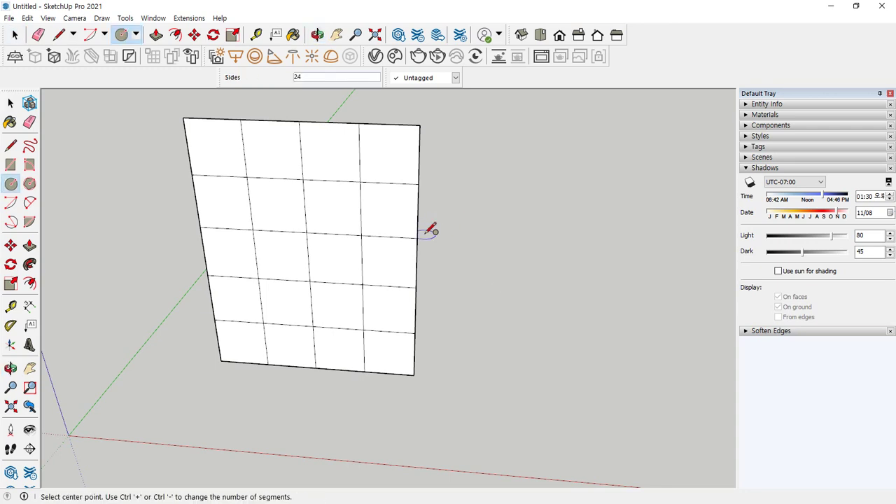
key(a)
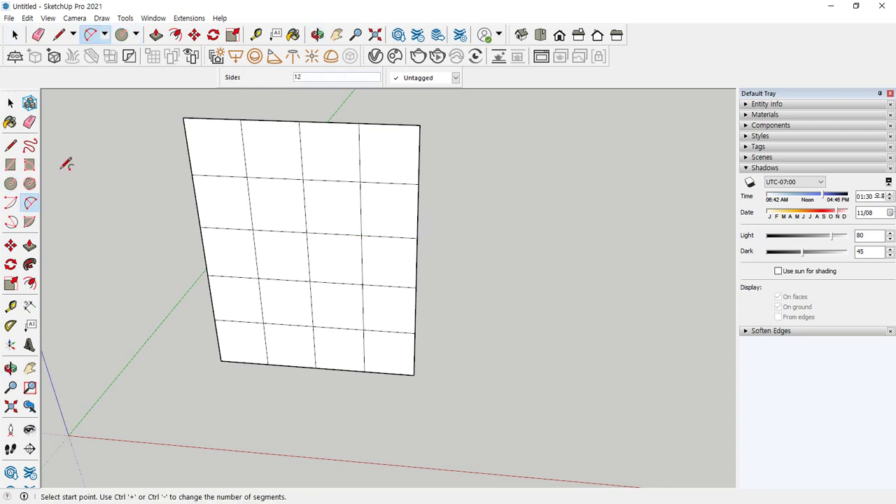
click(11, 203)
click(417, 237)
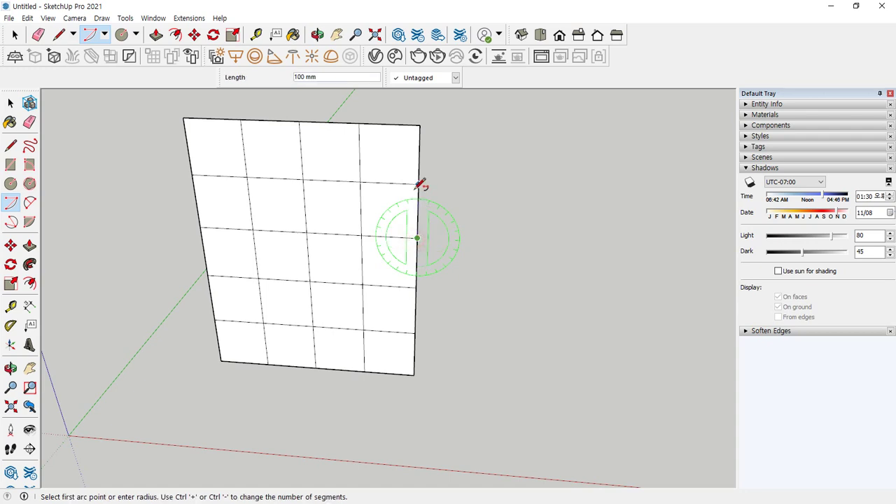
click(418, 184)
click(362, 235)
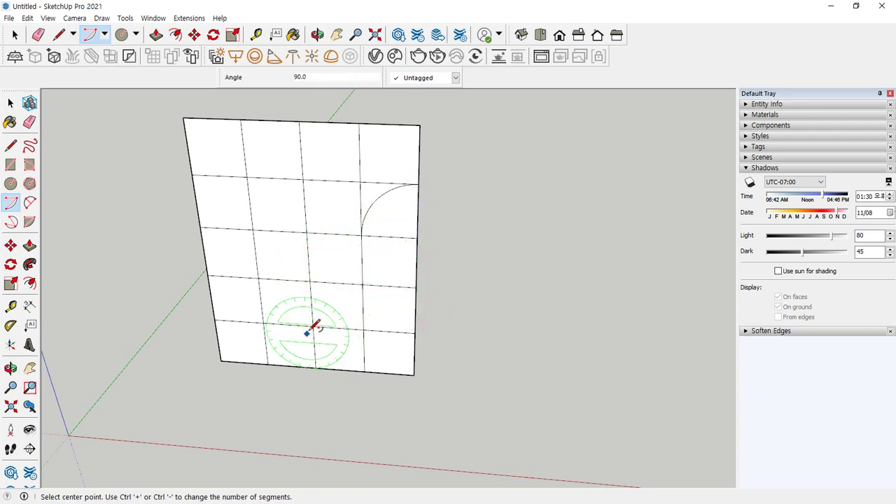
- Draw a 90-degree arc one grid cell in radius in the bottom row's second cell, centred at the middle dividing line's lower end
click(316, 367)
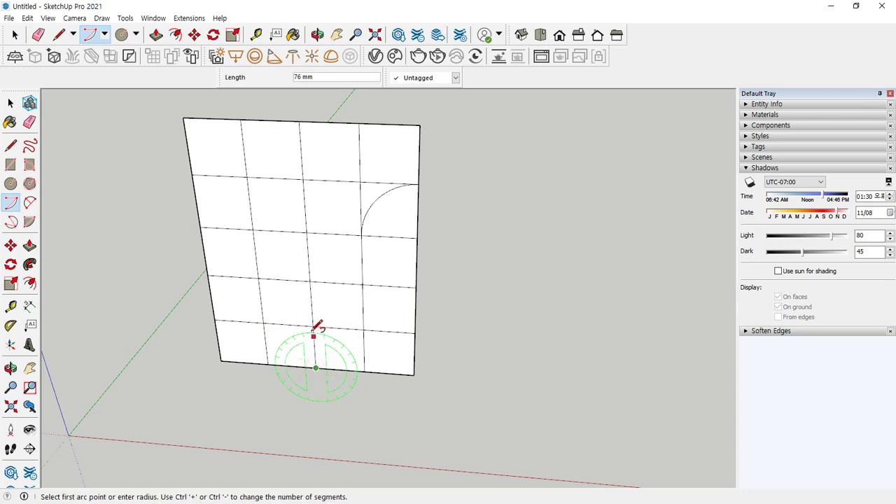
click(313, 327)
click(268, 361)
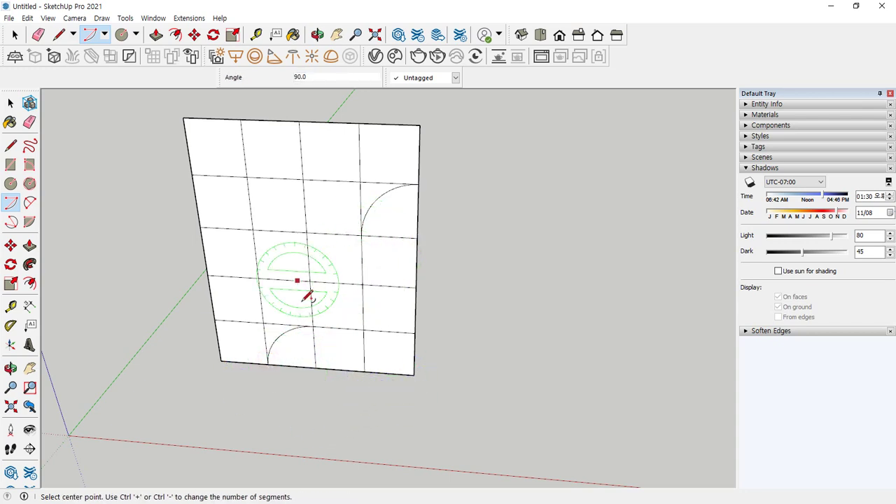
- Erase the inner grid lines and the rectangle's lower-right outer edges, leaving one stepped profile with two concave arcs
key(e)
mouse_move(393, 231)
mouse_down()
mouse_move(387, 303)
mouse_move(344, 313)
mouse_up()
mouse_move(341, 318)
mouse_down()
mouse_move(334, 350)
mouse_move(368, 342)
mouse_move(280, 368)
mouse_move(261, 319)
mouse_up()
mouse_move(265, 287)
mouse_down()
mouse_move(251, 174)
mouse_move(305, 178)
mouse_up()
drag(363, 178, 365, 177)
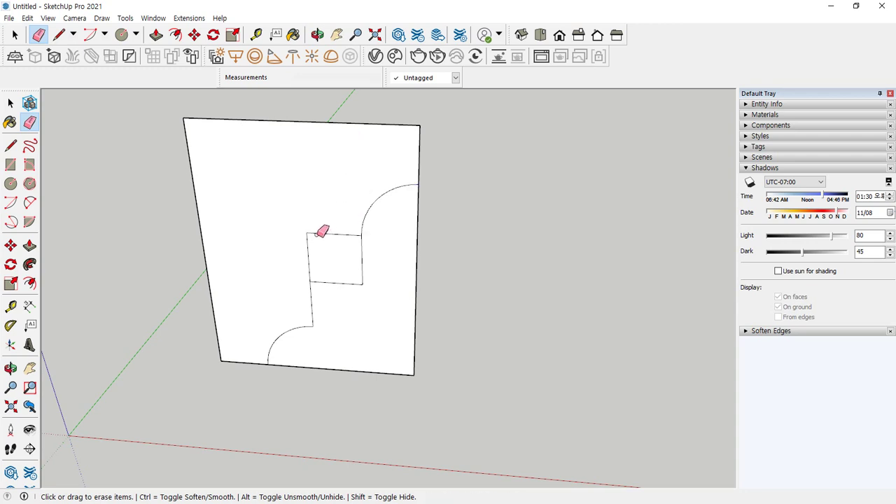
drag(309, 232, 312, 237)
drag(430, 354, 385, 384)
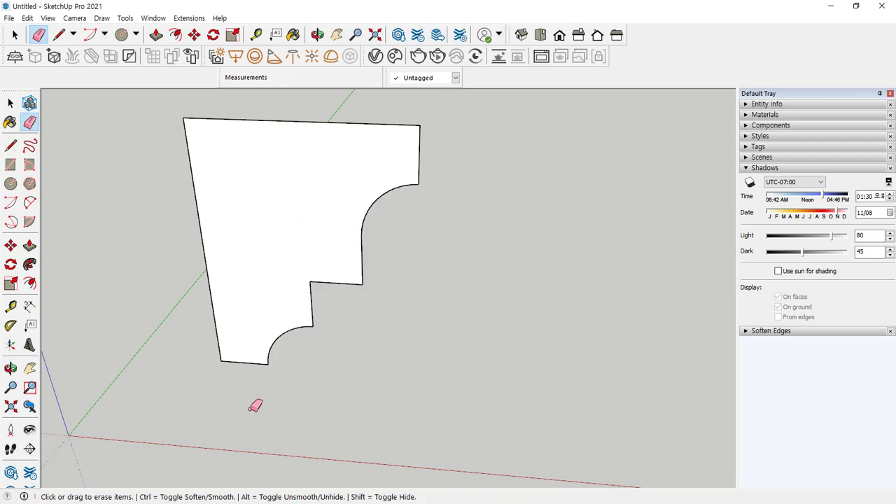